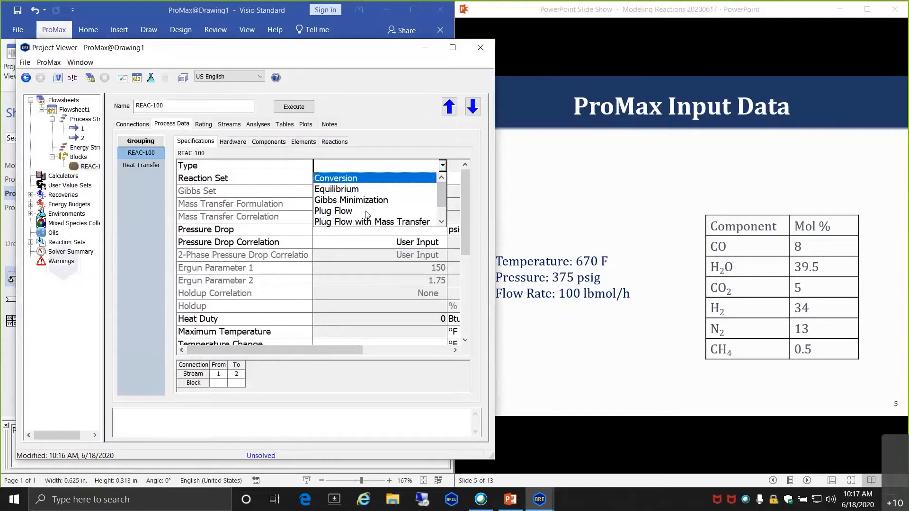
- Scroll REAC-100's Process Data specifications down to the reactor Type choices
scroll(367, 213, "down", 1)
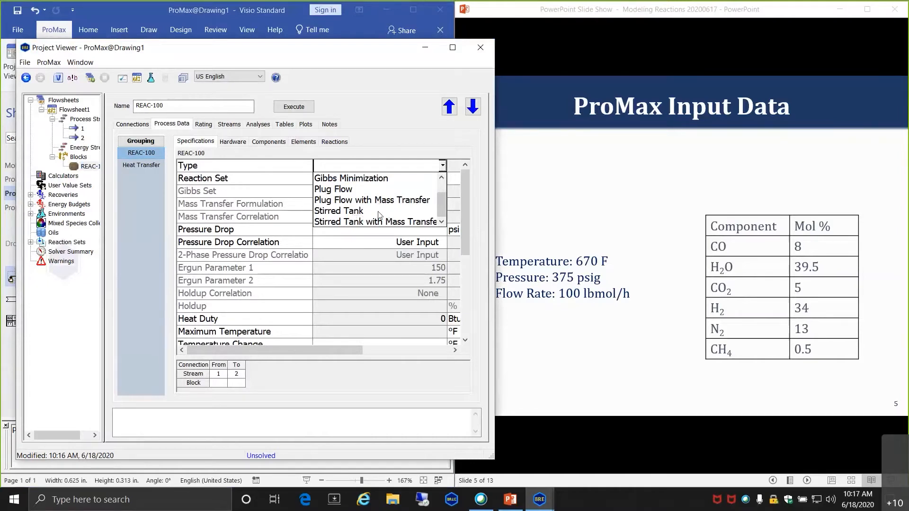
- Set REAC-100's reactor type to Gibbs Minimization, with the Gibbs Set defaulting to General
scroll(380, 213, "up", 1)
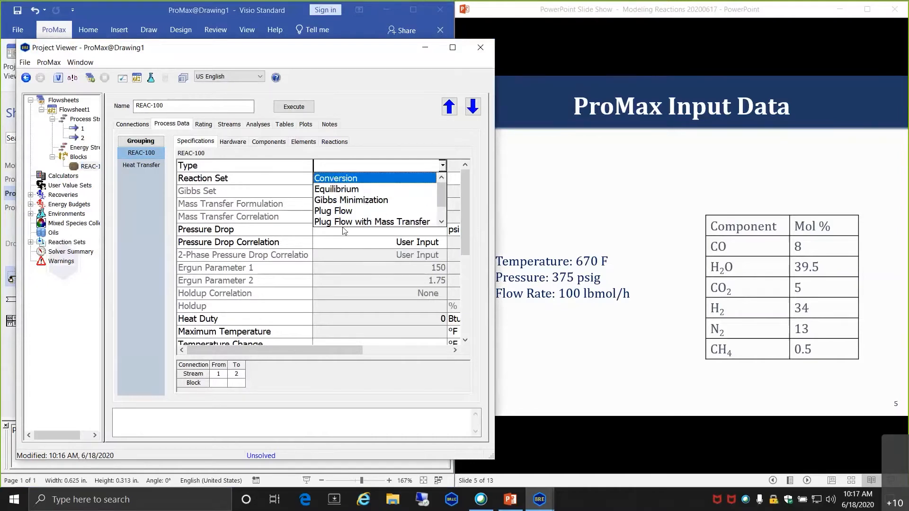
left_click(345, 201)
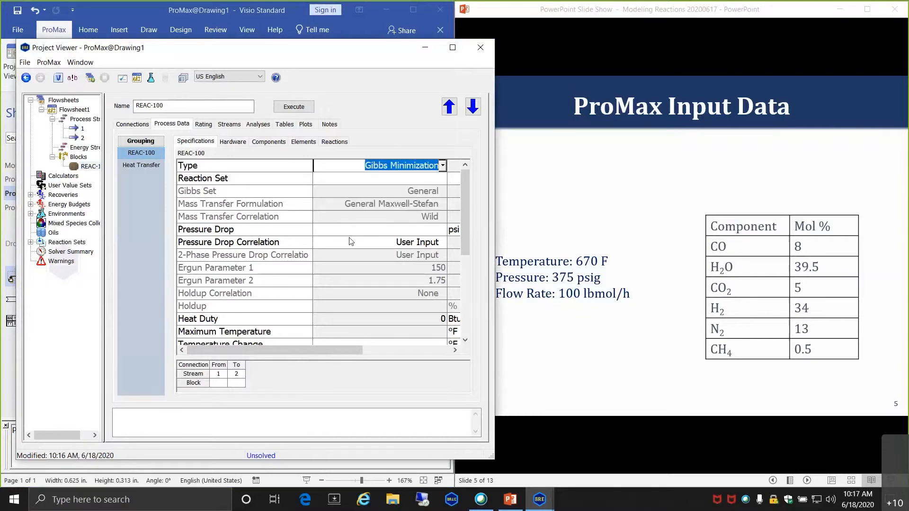
left_click(362, 180)
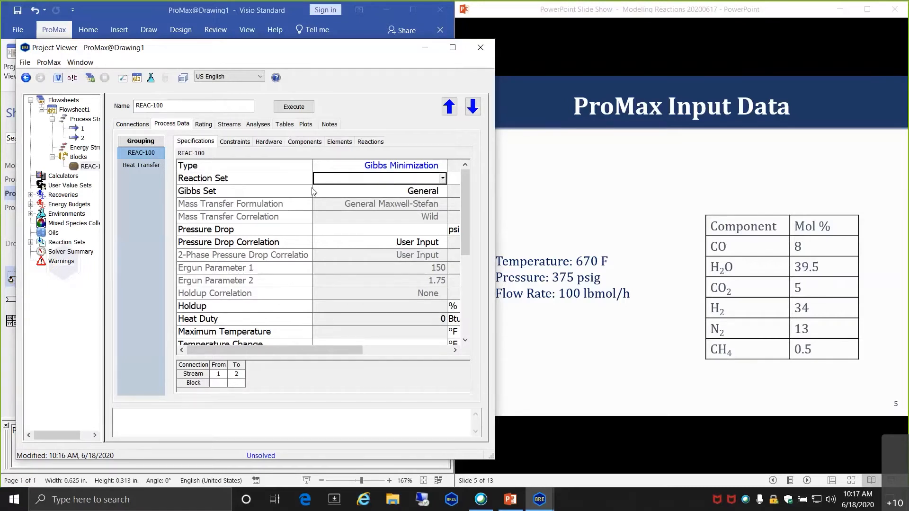
left_click(375, 191)
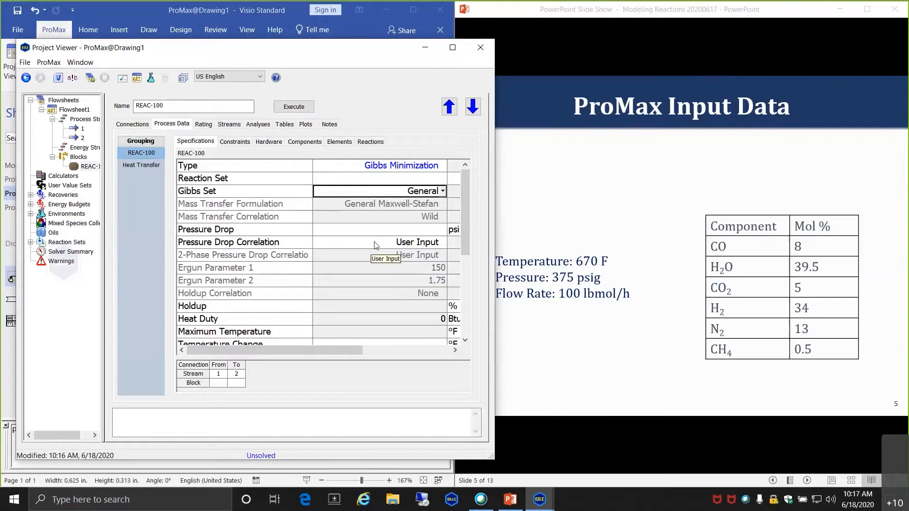
- Browse the available Gibbs Set options for REAC-100, leaving General selected
left_click(443, 191)
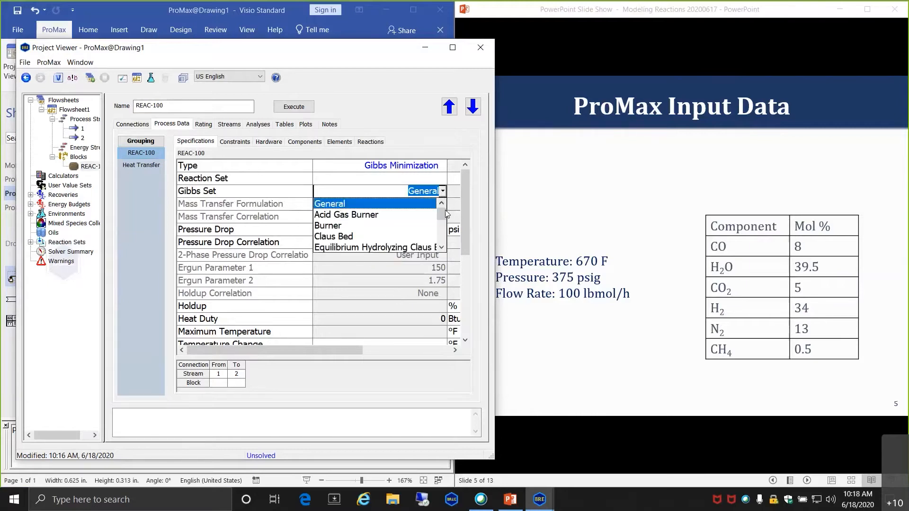
scroll(445, 219, "down", 1)
left_click_drag(445, 218, 444, 226)
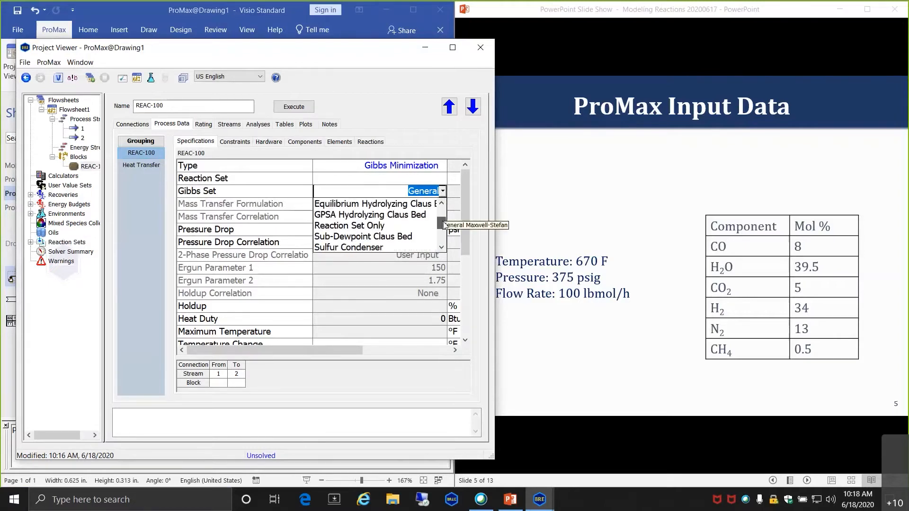
mouse_move(443, 222)
left_mouse_down()
mouse_move(443, 238)
mouse_move(443, 226)
left_mouse_up()
left_click_drag(442, 225, 443, 215)
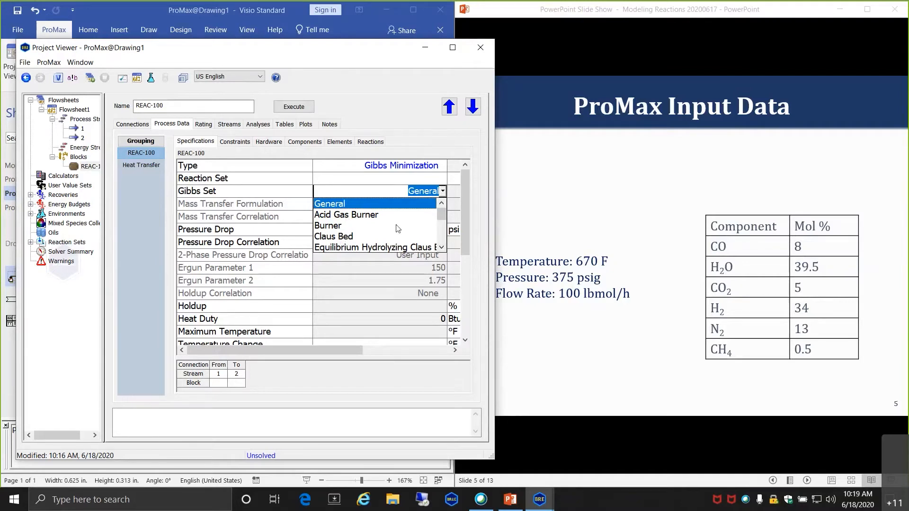
- Keep the General Gibbs Set and give REAC-100 a 5 psi pressure drop
left_click(395, 203)
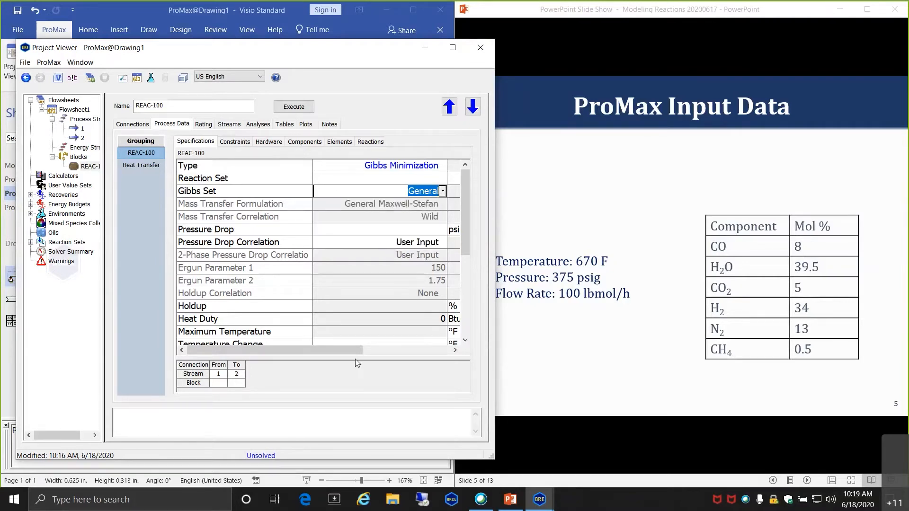
left_click(403, 231)
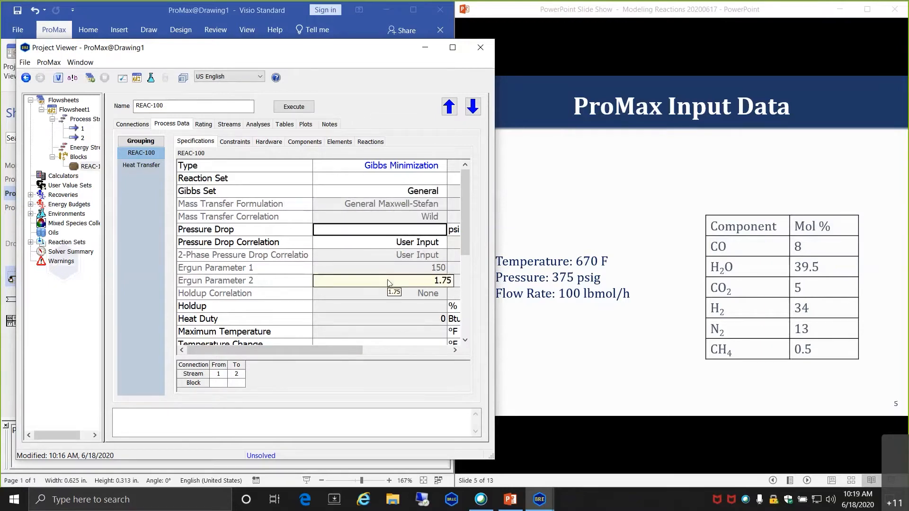
type("5")
key("Return")
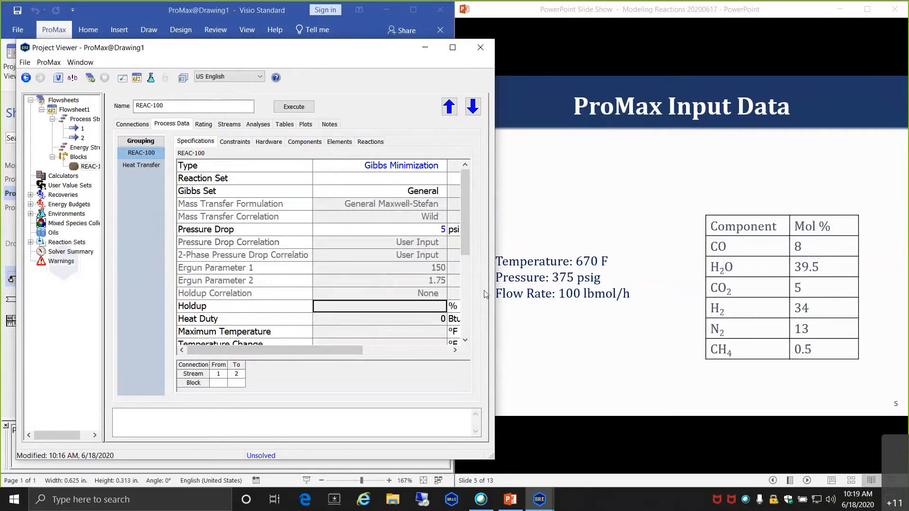
left_click_drag(466, 235, 472, 301)
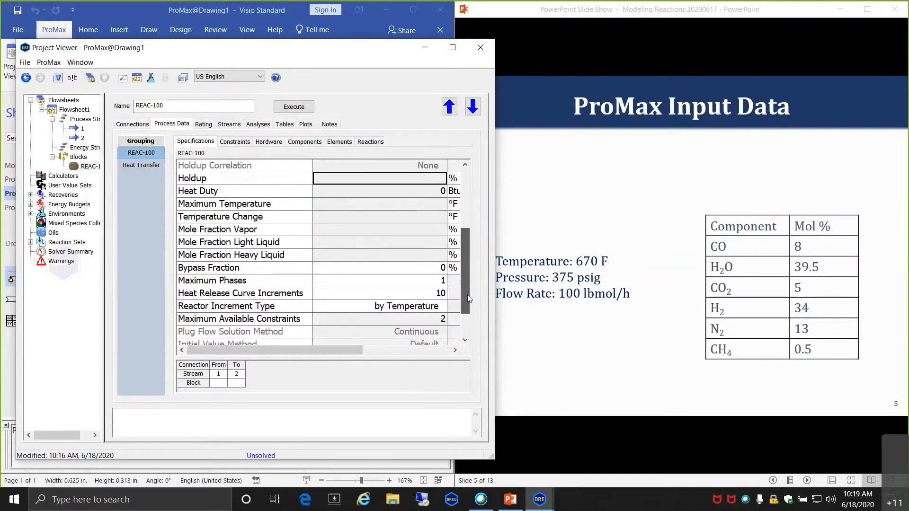
- Check Bypass Fraction and view the Constraints page showing 2 available constraints
left_click(404, 271)
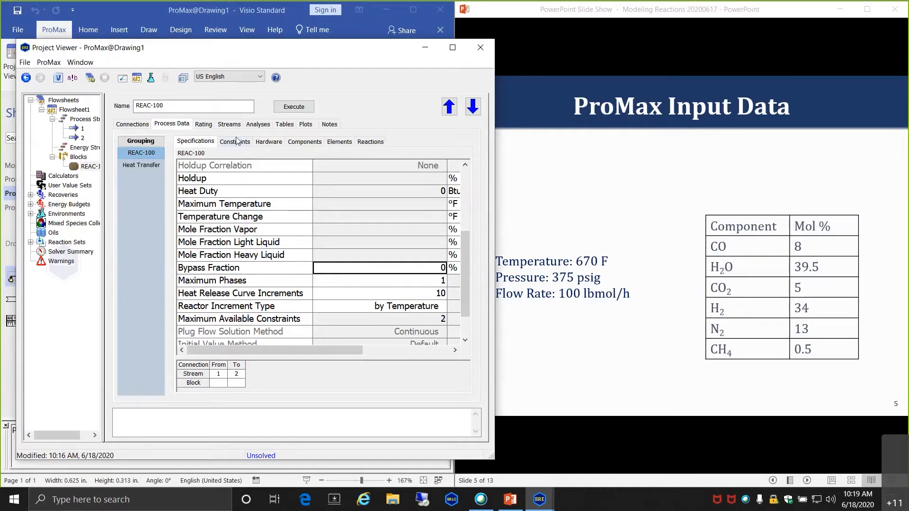
left_click_drag(469, 275, 410, 208)
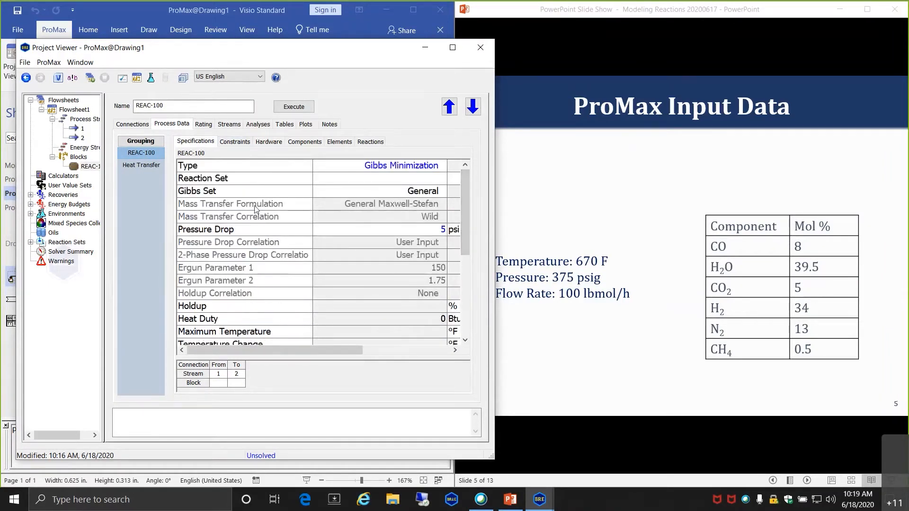
left_click(234, 142)
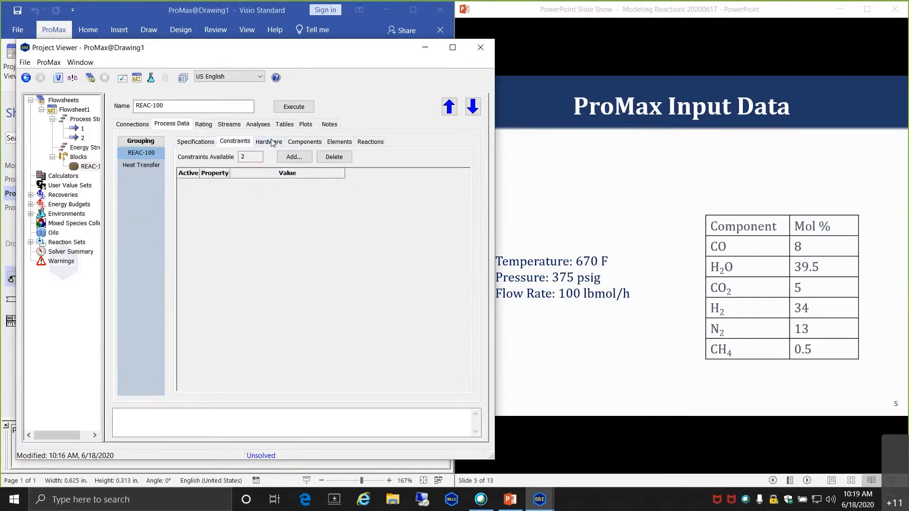
- Exclude N2 and CH4 from REAC-100's Gibbs reactive components, then close Project Viewer
left_click(303, 143)
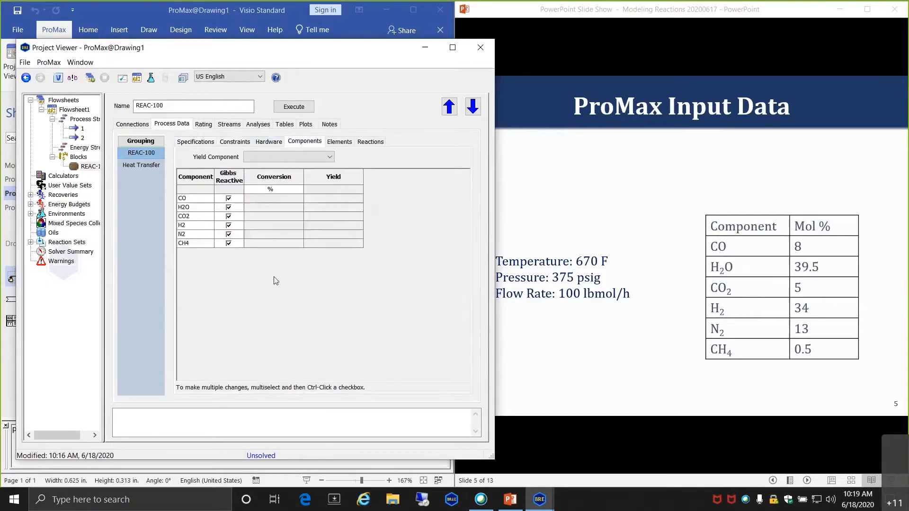
left_click(228, 199)
left_click(229, 243)
left_click(228, 235)
left_click(479, 46)
- Execute the flowsheet with REAC-100 selected and reopen the reactor to see 81.0778% CO conversion
left_click(399, 265)
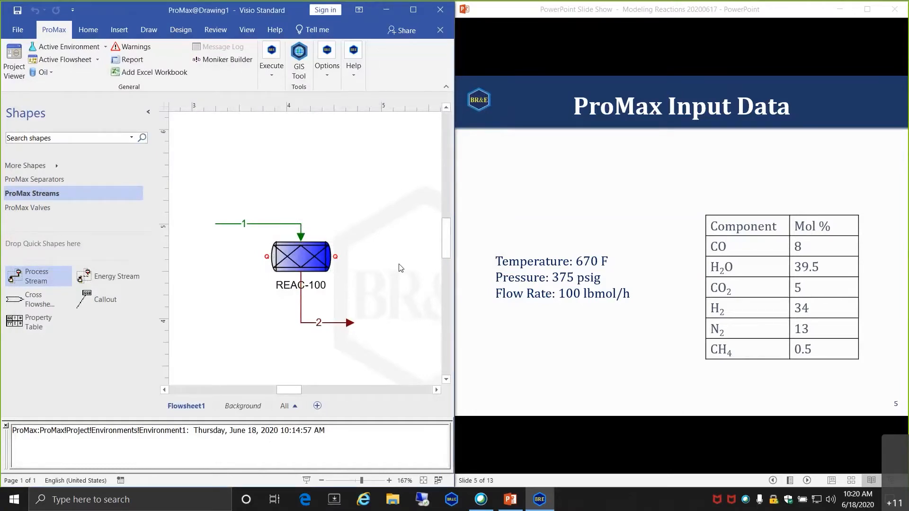
left_click(310, 258)
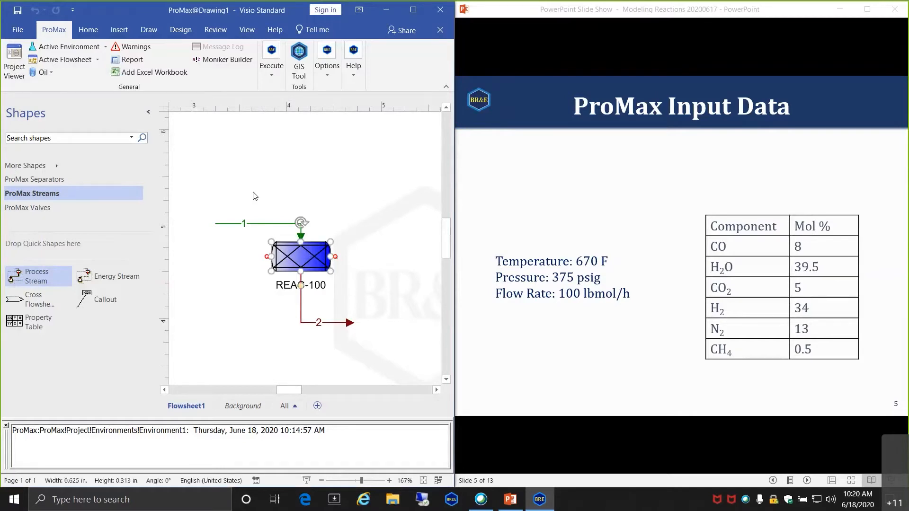
left_click(275, 70)
left_click(278, 125)
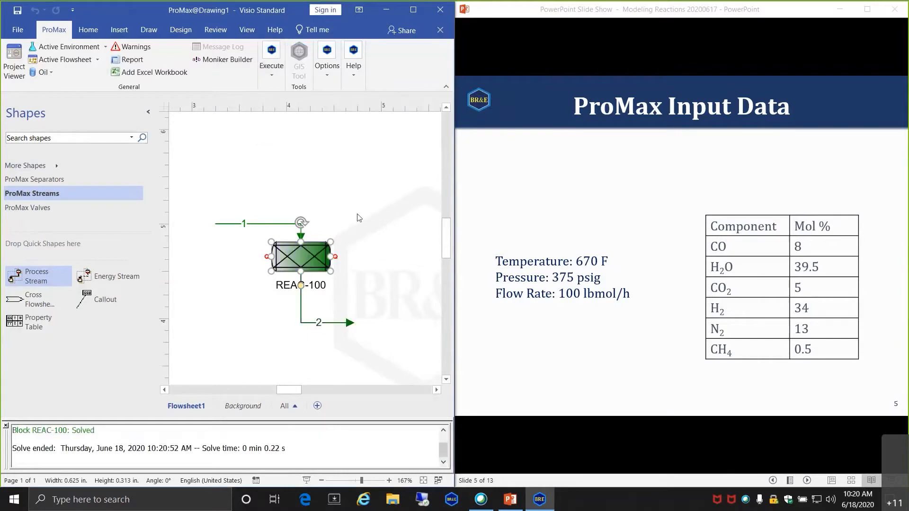
left_click(364, 235)
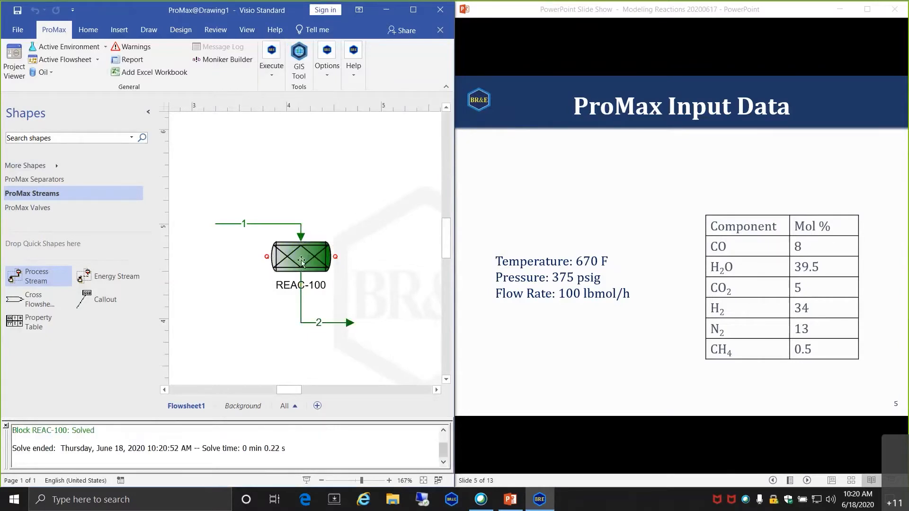
double_click(300, 258)
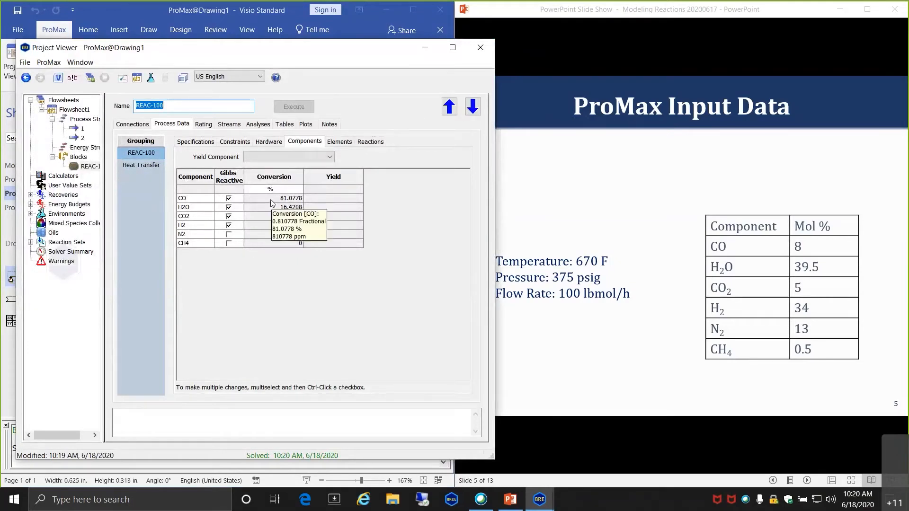
- Review REAC-100's CO, H2O and H2 conversions (CO 81.0778%, H2O 16.4208%)
left_click(253, 264)
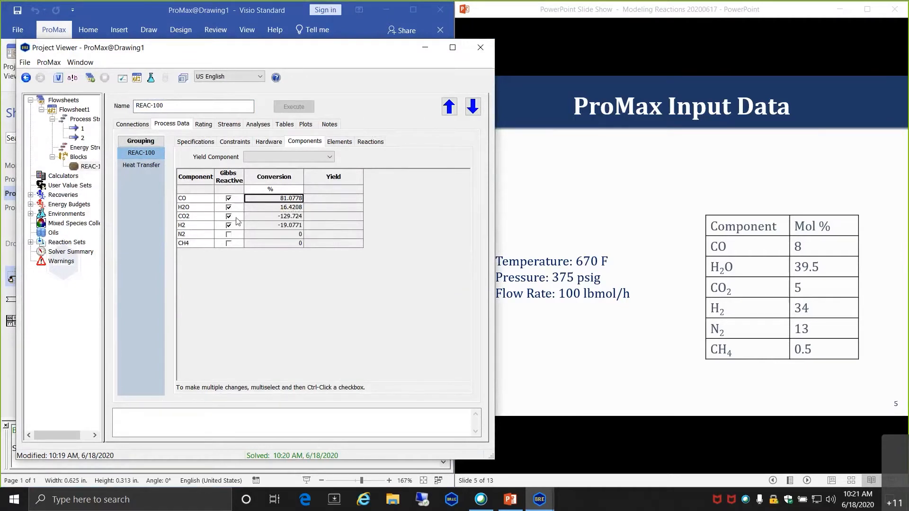
left_click(271, 208)
left_click(273, 225)
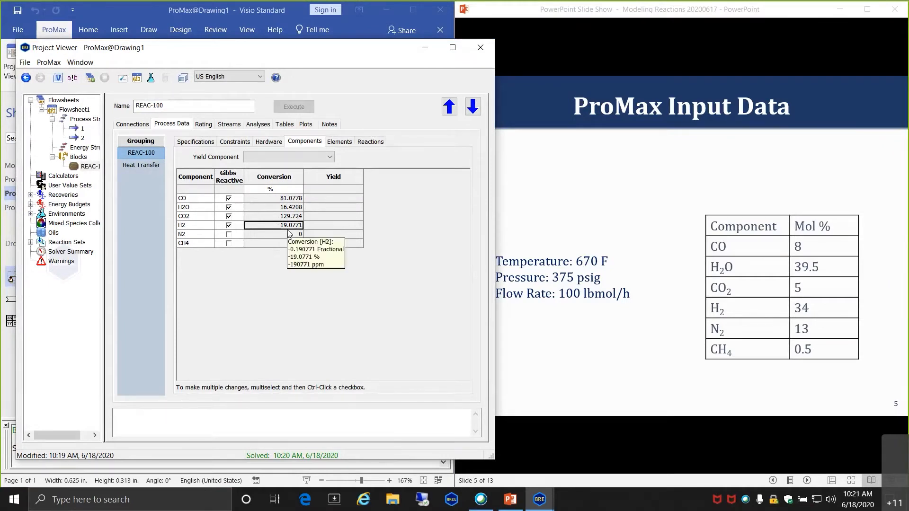
left_click(228, 225)
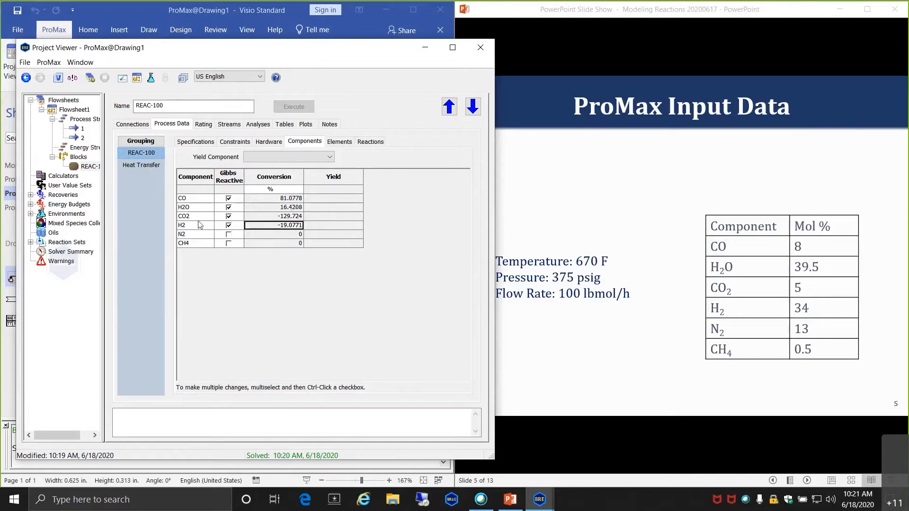
- Check outlet stream 2 at 797.688 °F and 370 psig, then bring the PowerPoint slide forward
mouse_move(267, 230)
left_click(234, 125)
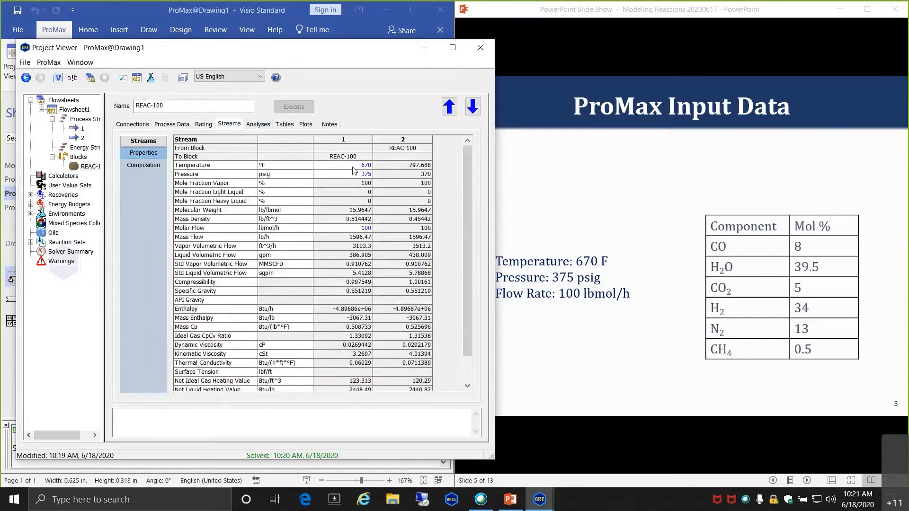
left_click(394, 165)
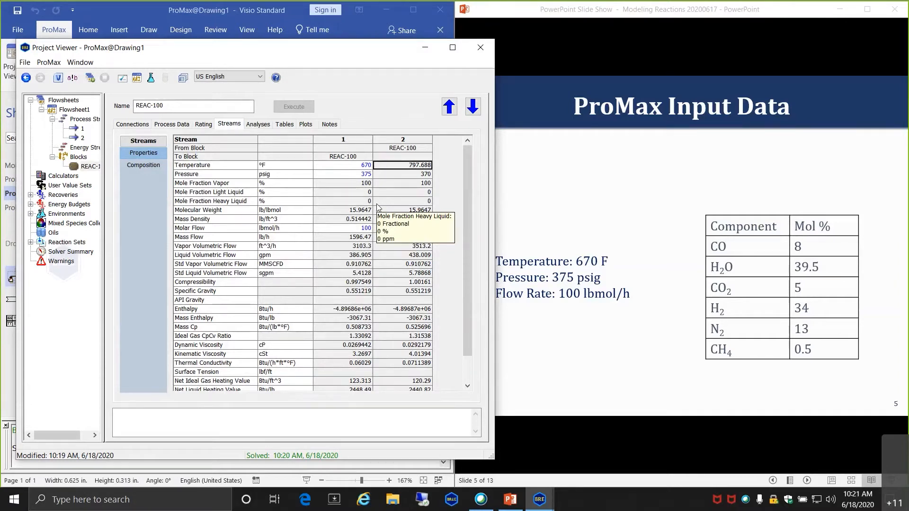
left_click(563, 200)
- Advance the slide show to slide 4, Gibbs Minimization, and return to Project Viewer
left_click(563, 201)
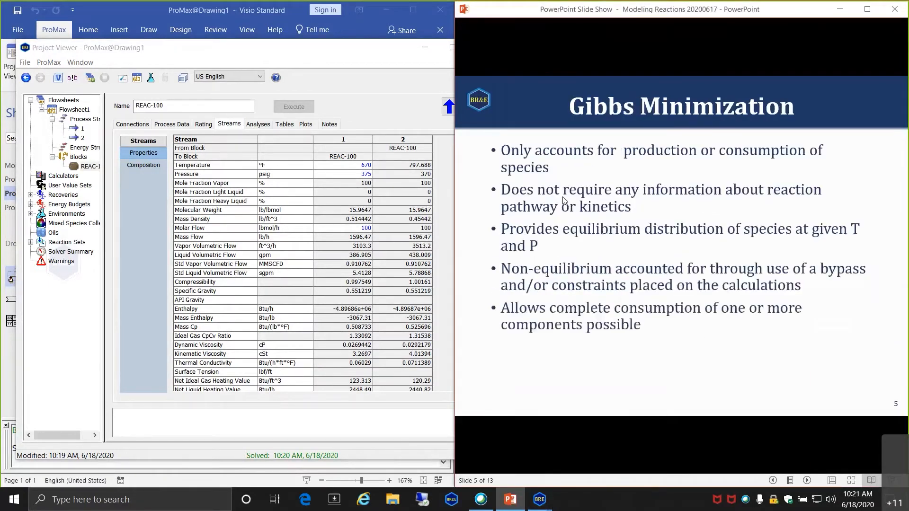
scroll(563, 200, "up", 3)
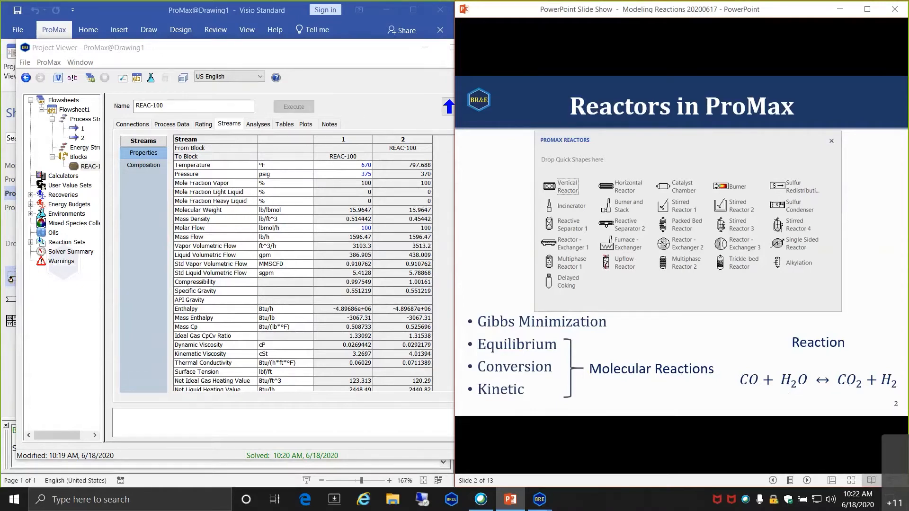
key("Right")
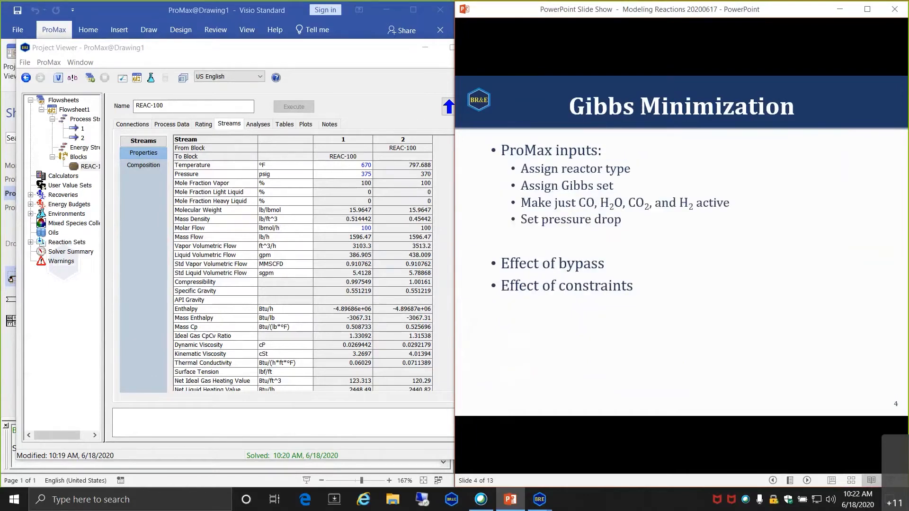
left_click(352, 164)
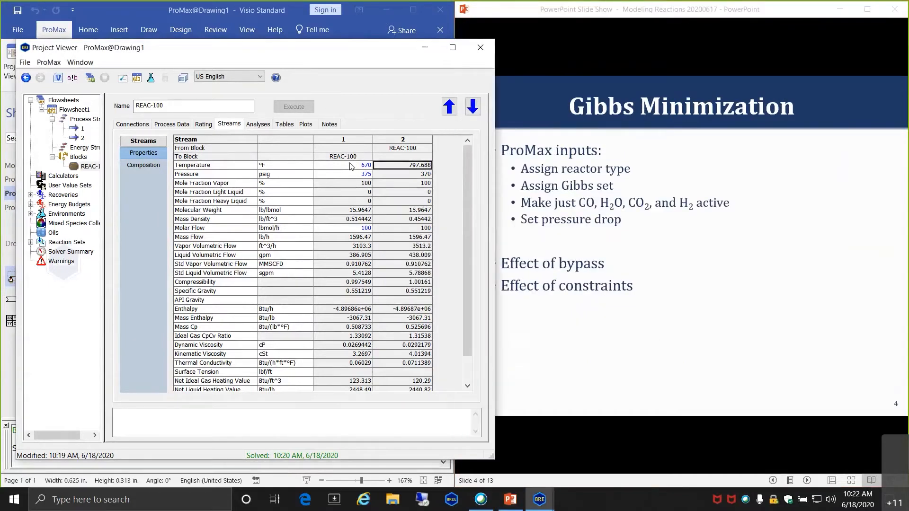
- Check stream 2's outlet pressure and both streams' molar flows, then view their mole-fraction compositions
mouse_move(404, 167)
left_click(383, 178)
left_click(356, 228)
left_click(385, 227)
mouse_move(399, 240)
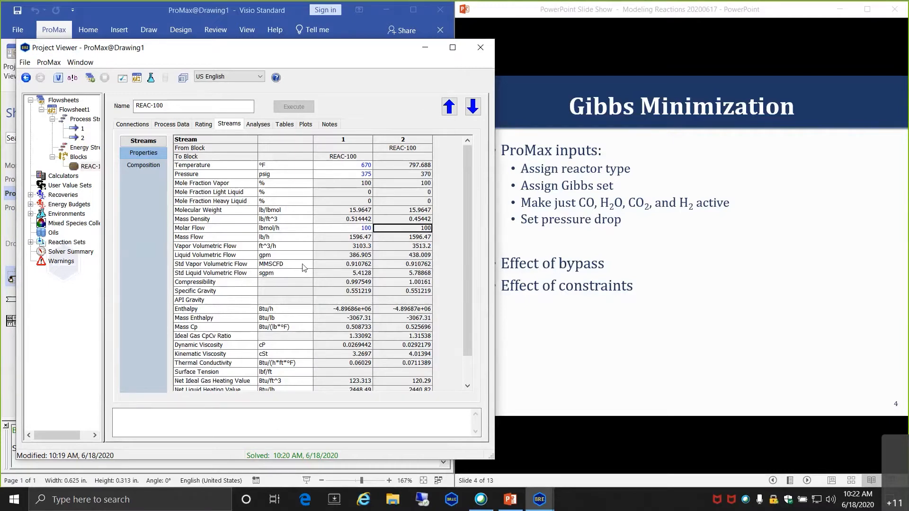
left_click(143, 164)
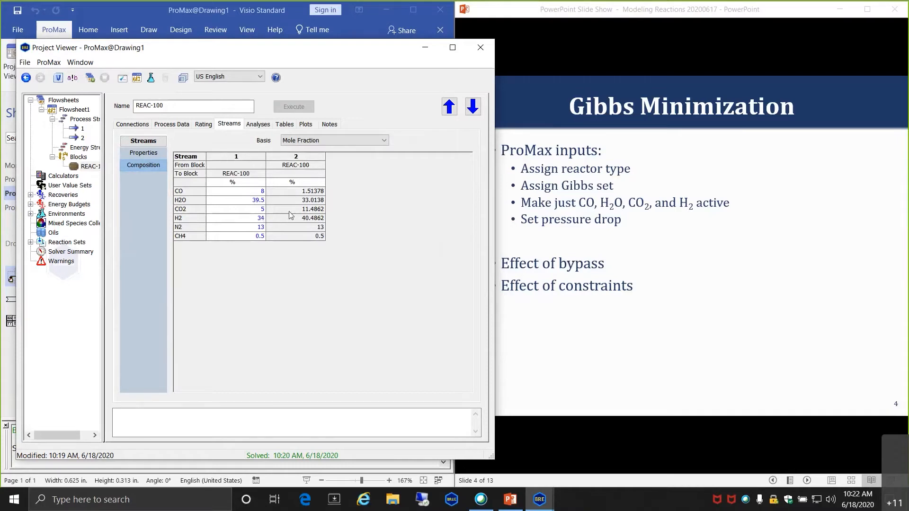
mouse_move(286, 221)
- Make CH4 Gibbs reactive, re-solve REAC-100, and inspect its -964.867% CH4 conversion
left_click(185, 123)
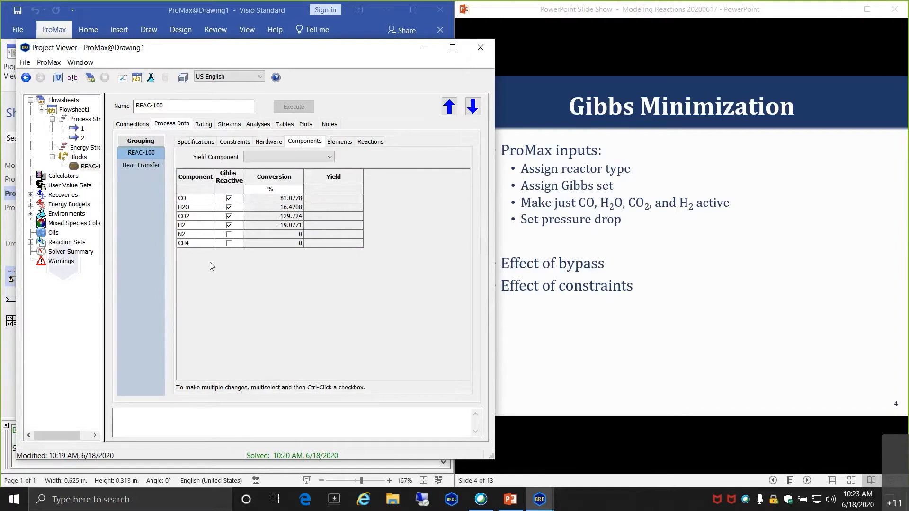
left_click(228, 244)
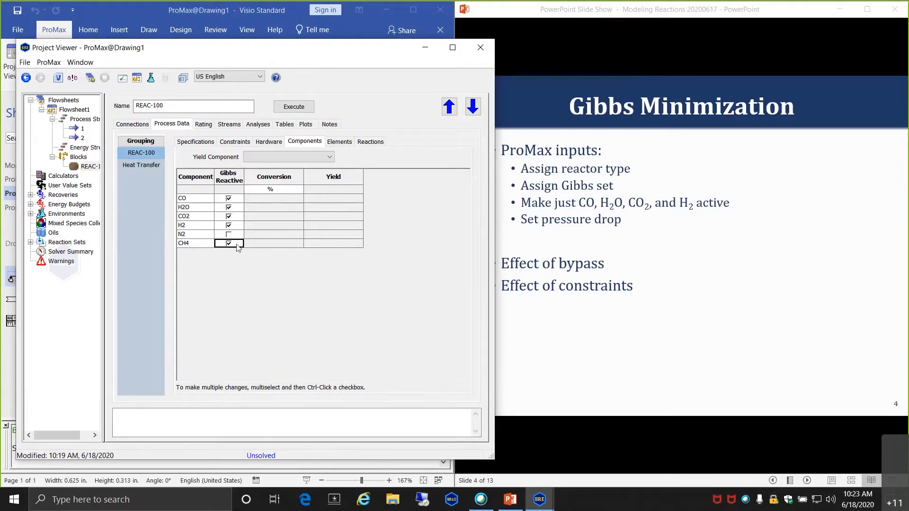
left_click(293, 106)
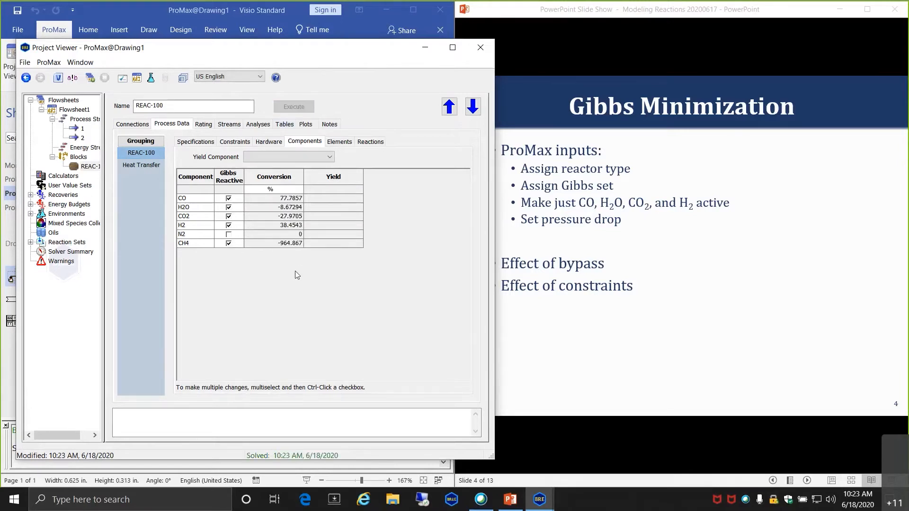
left_click(280, 245)
left_click(228, 124)
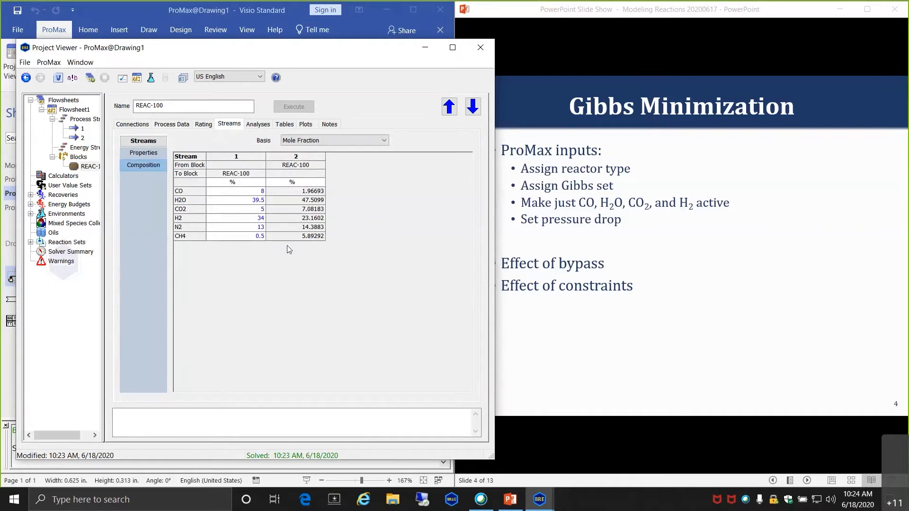
- Show compositions as Molar Flow and check stream 2's components, including CH4 at 5.32433 lbmol/h
left_click(295, 236)
left_click(385, 138)
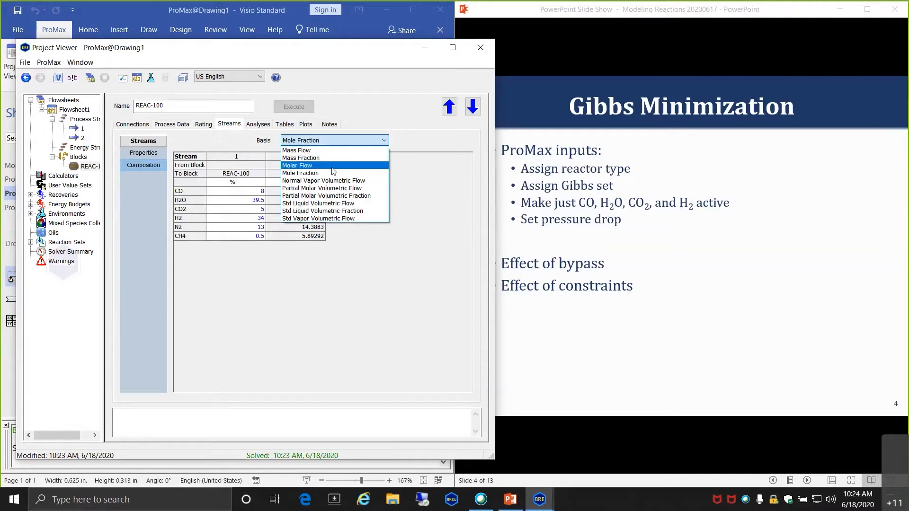
left_click(296, 165)
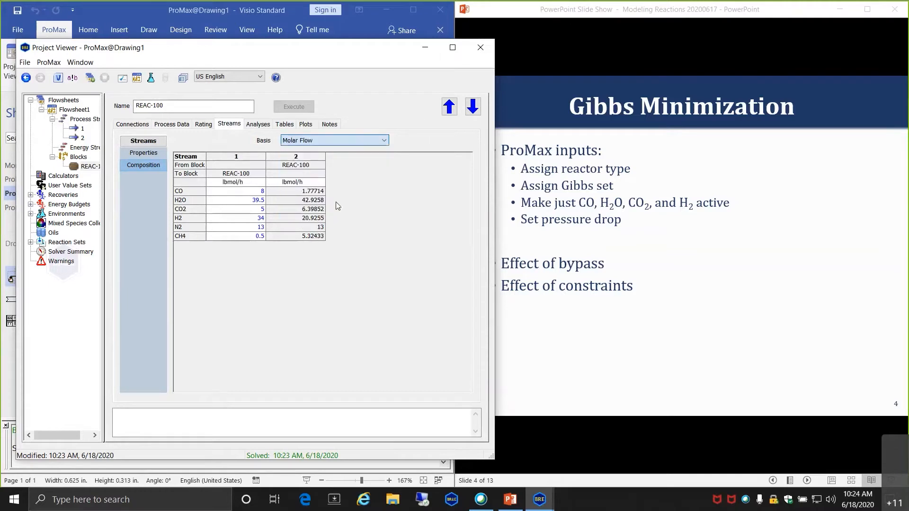
left_click(288, 227)
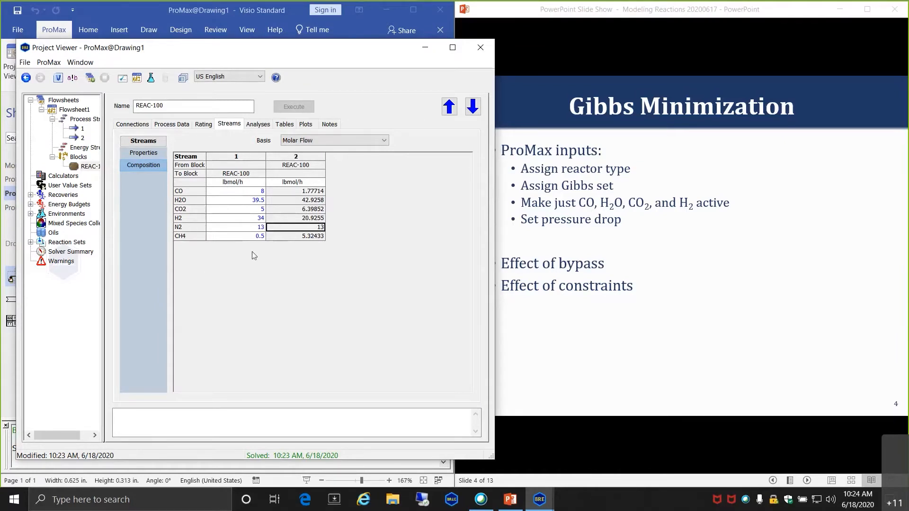
left_click(291, 237)
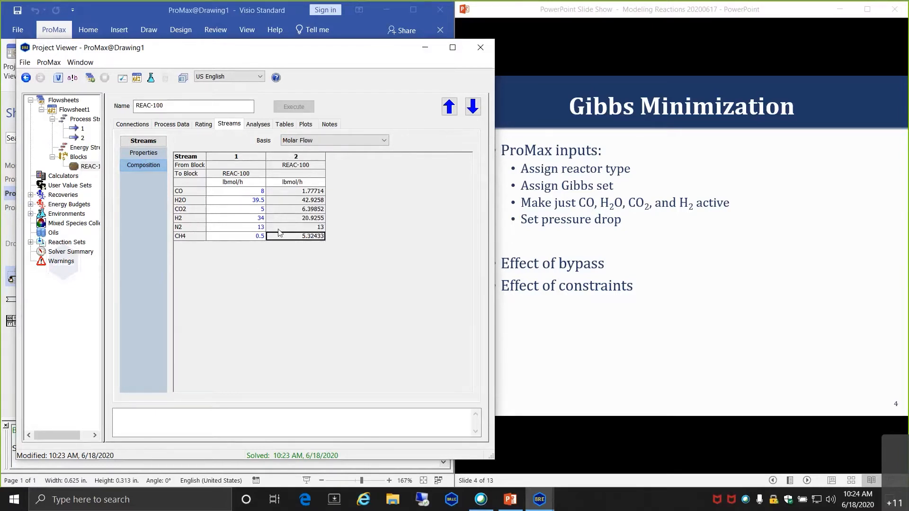
left_click(292, 218)
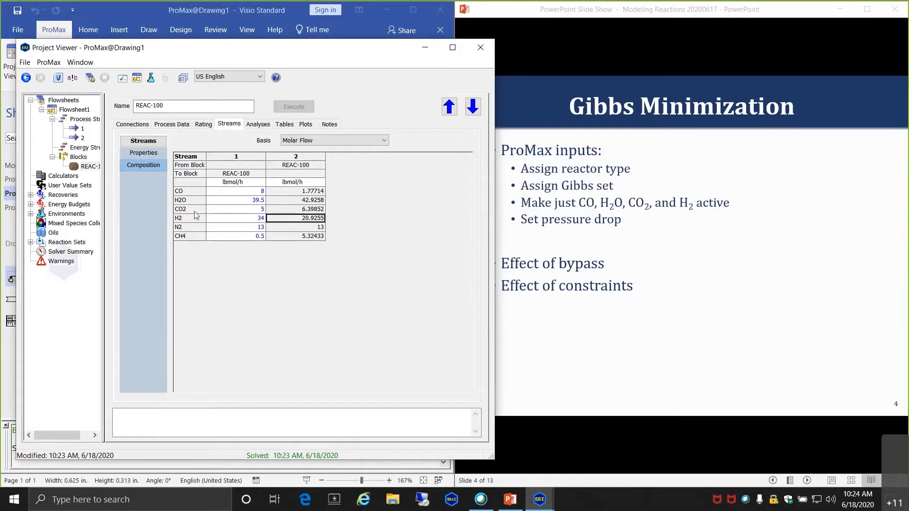
left_click(289, 209)
left_click(285, 201)
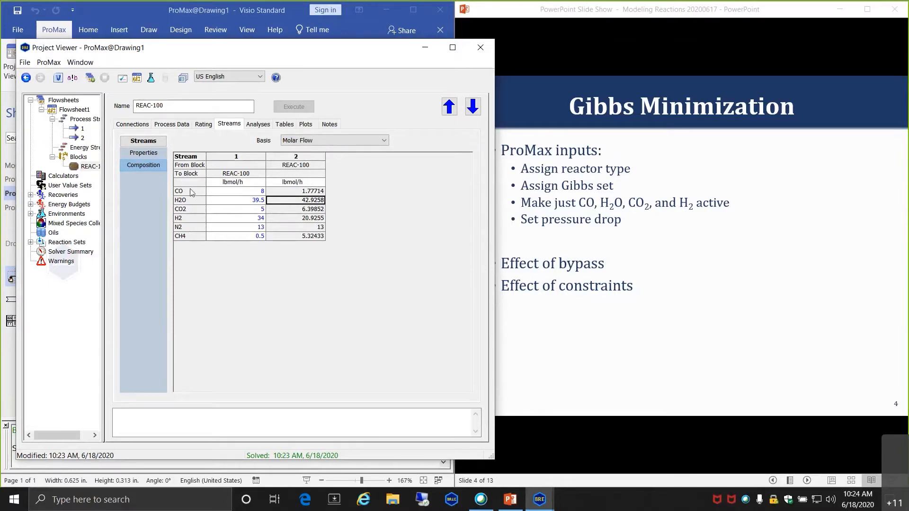
left_click(290, 192)
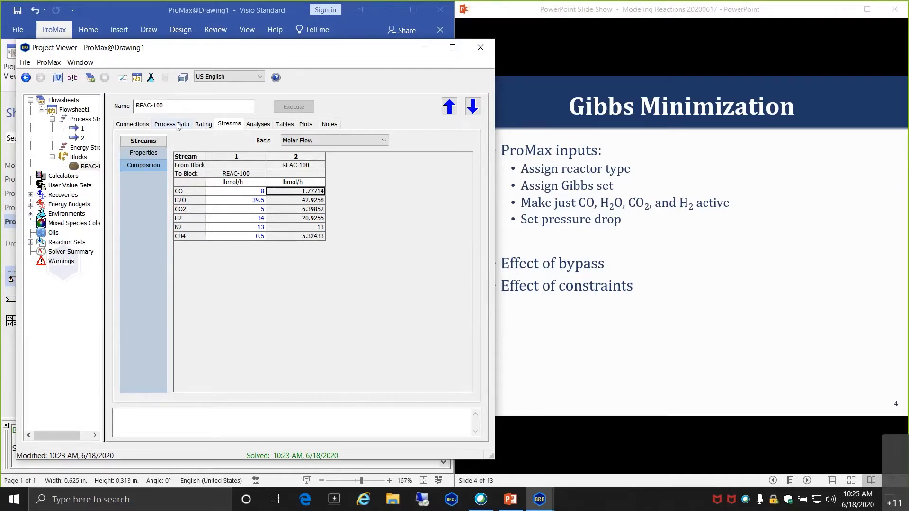
- Make CH4 non-reactive in the Gibbs equilibrium and re-solve REAC-100
left_click(179, 125)
left_click(229, 243)
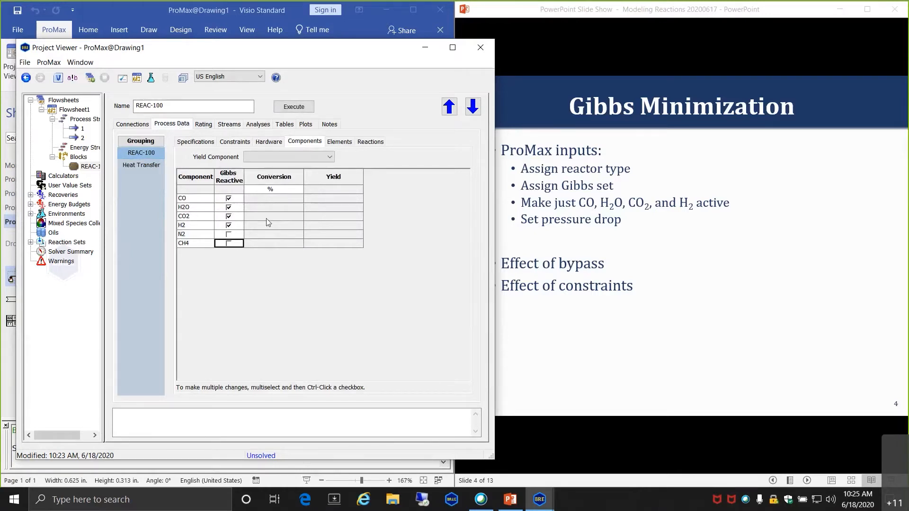
left_click(306, 110)
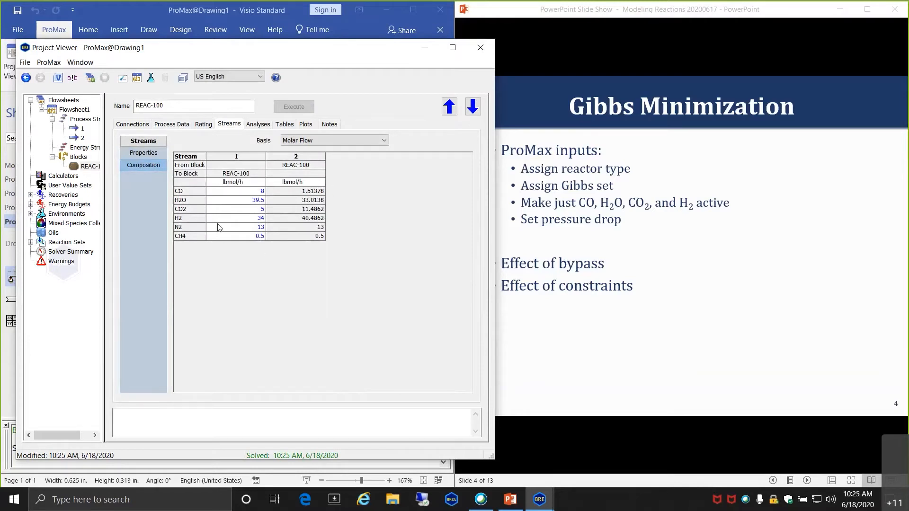
left_click(288, 220)
- Return to the flowsheet and reopen REAC-100's Process Data
left_click(480, 48)
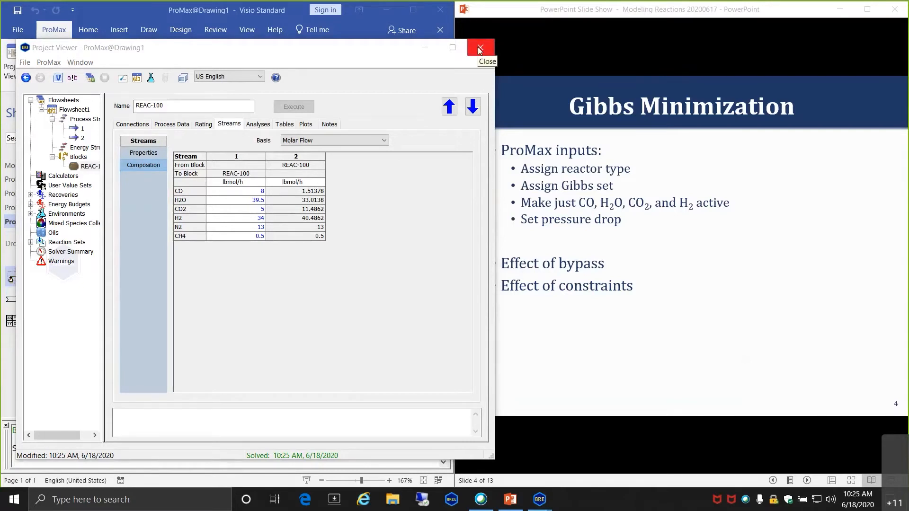
left_click(480, 49)
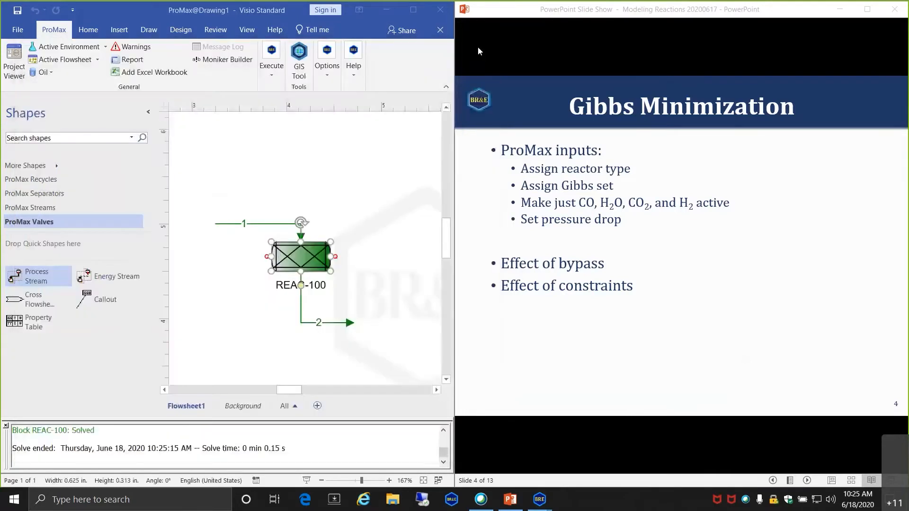
left_click(415, 274)
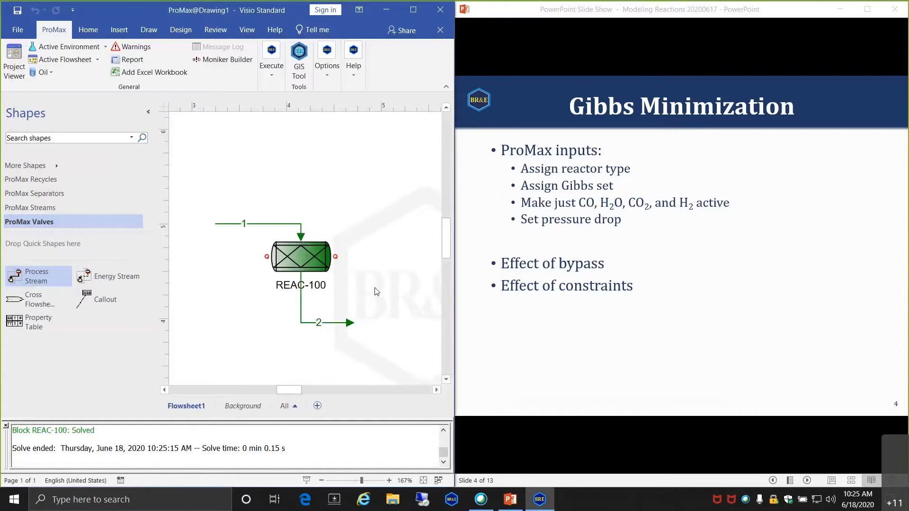
mouse_move(306, 255)
double_click(301, 258)
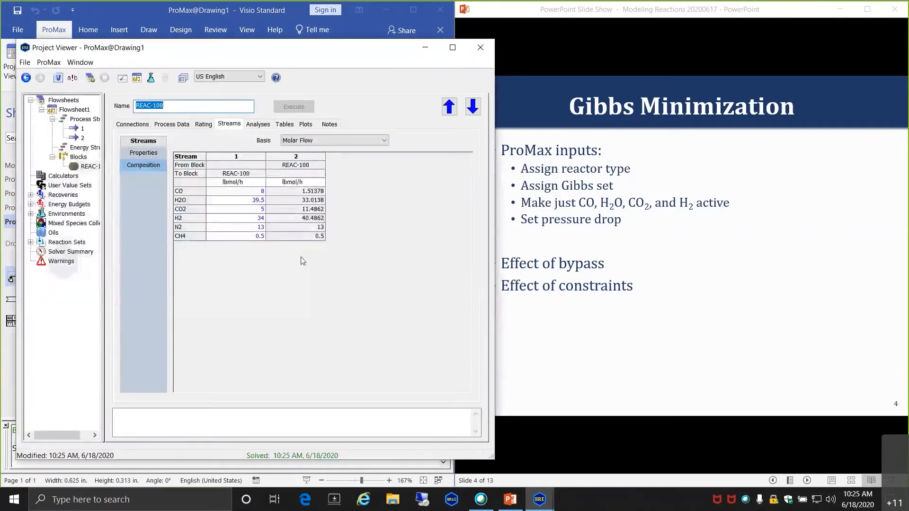
left_click(179, 125)
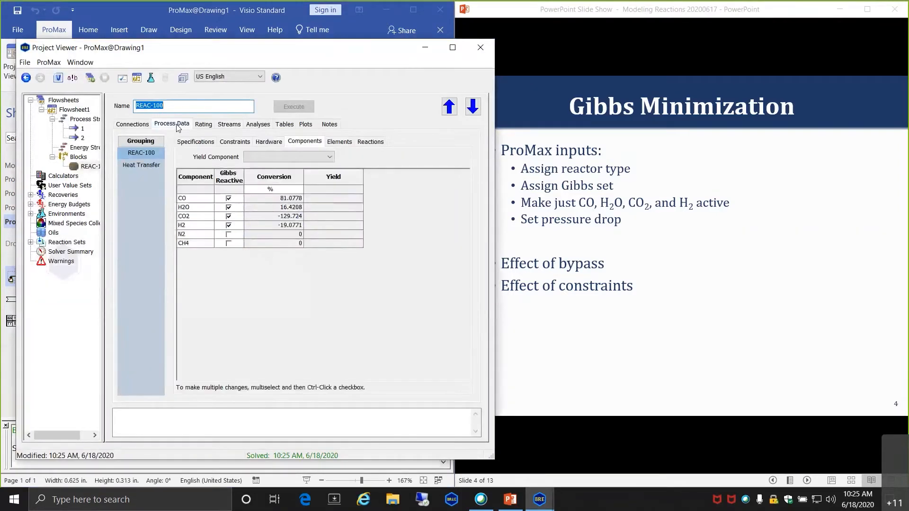
- Set REAC-100's Bypass Fraction to 5% and re-solve the reactor
left_click(199, 143)
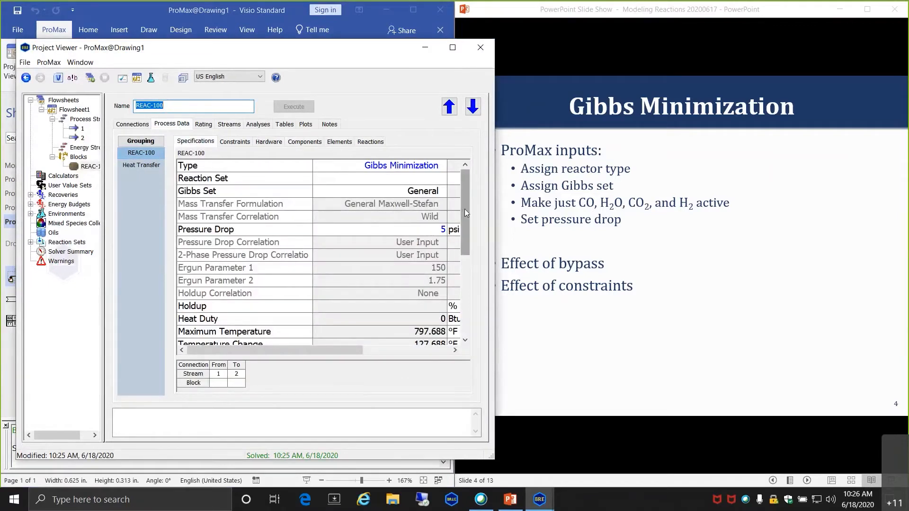
left_click_drag(464, 209, 467, 276)
left_click(420, 258)
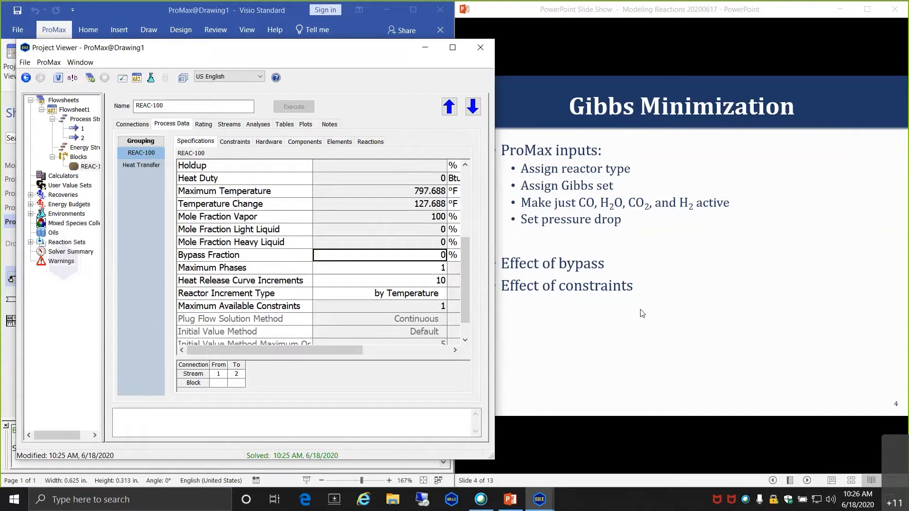
type("5")
key("Return")
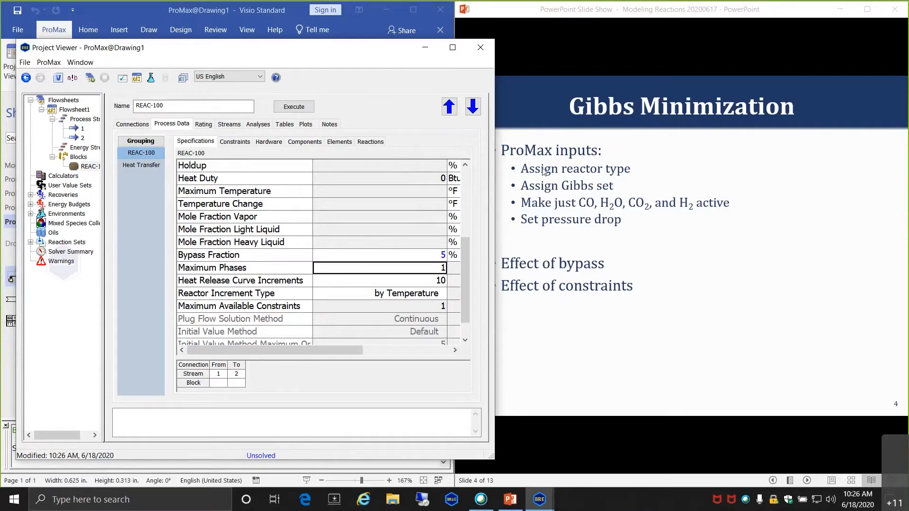
left_click(294, 106)
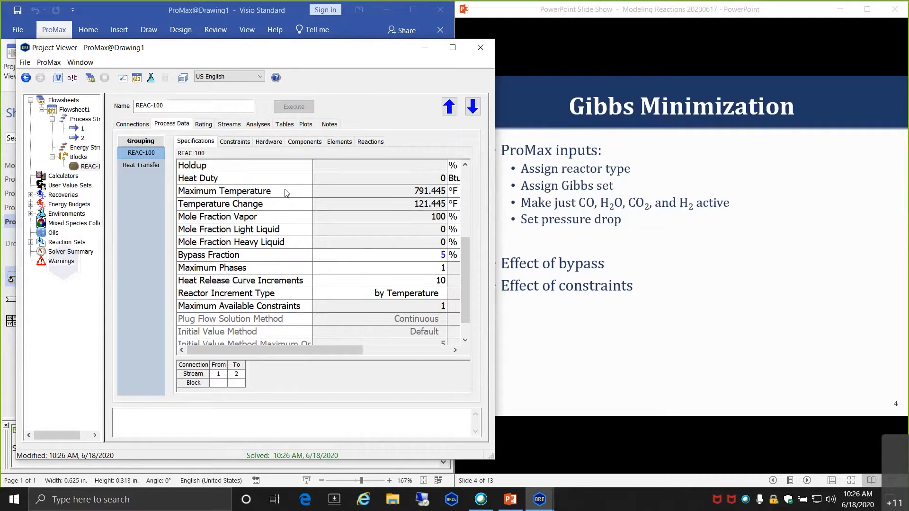
- Review the new CO conversion and outlet stream compositions with bypass applied
left_click(305, 142)
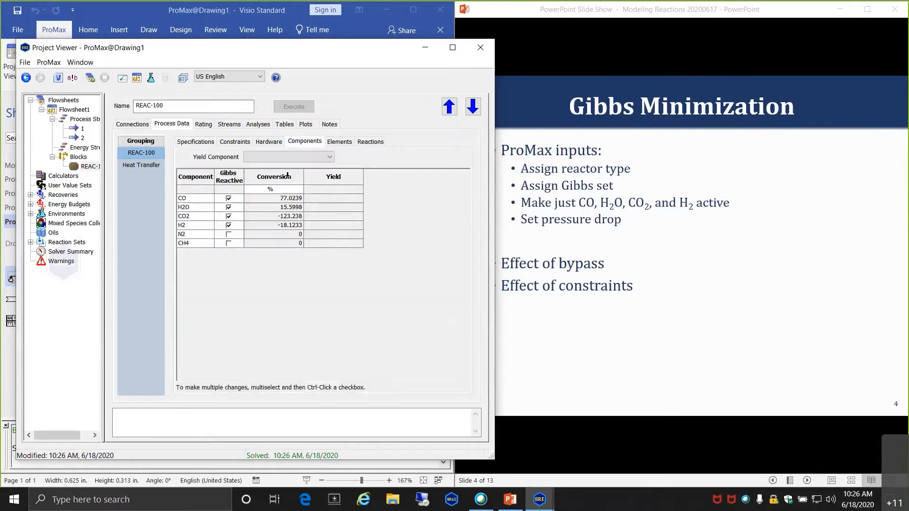
left_click(270, 200)
left_click(232, 125)
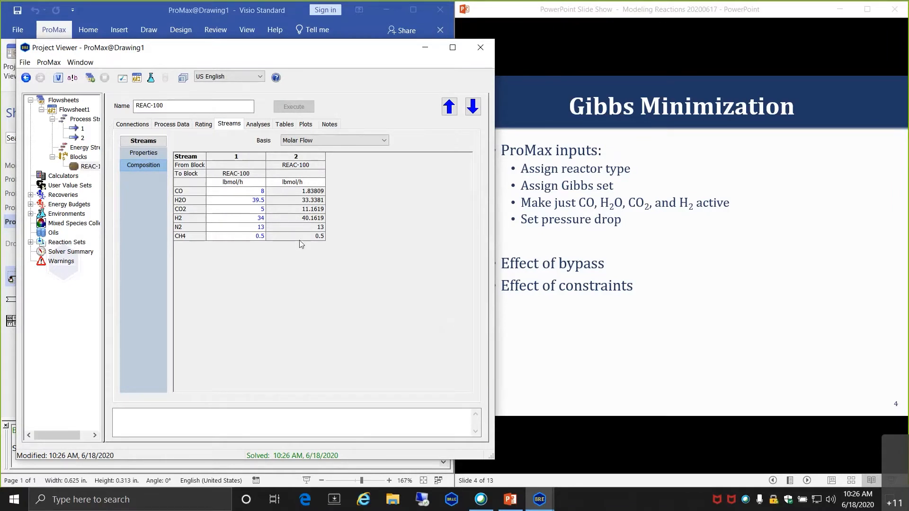
mouse_move(289, 242)
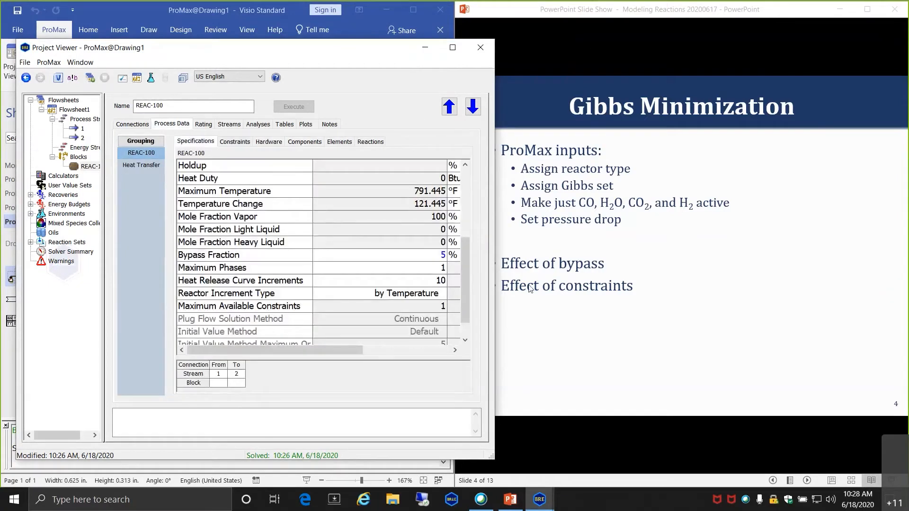
left_click(419, 256)
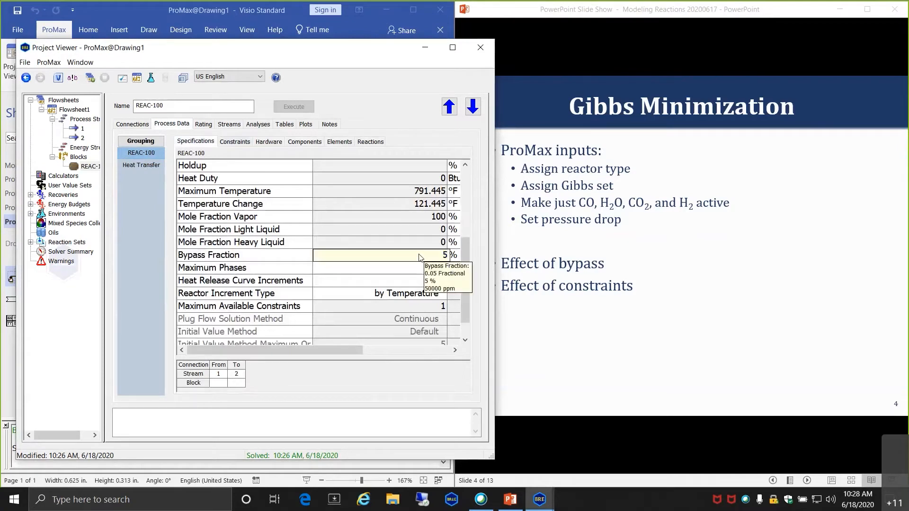
- Reset REAC-100's Bypass Fraction to 0
type("0")
key("Return")
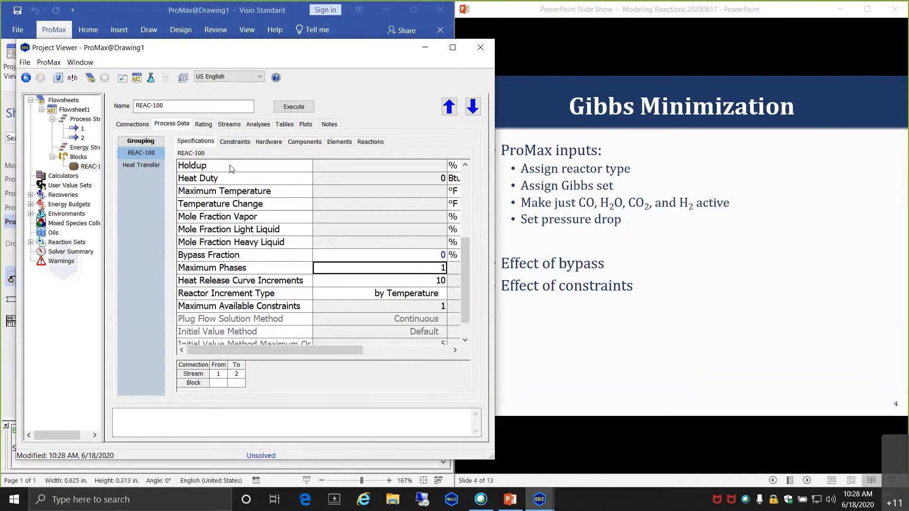
left_click(236, 141)
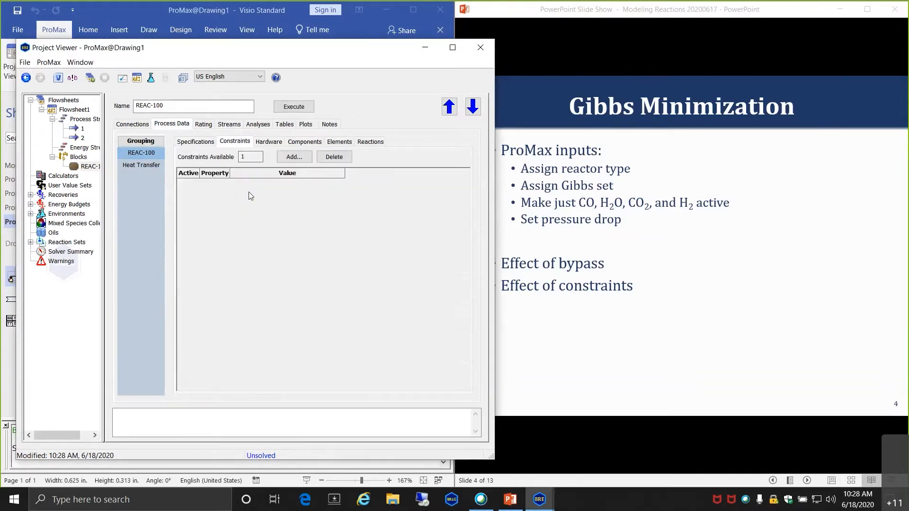
- Browse the constraint types and add a Linear constraint (Linear 1) to REAC-100
left_click(293, 157)
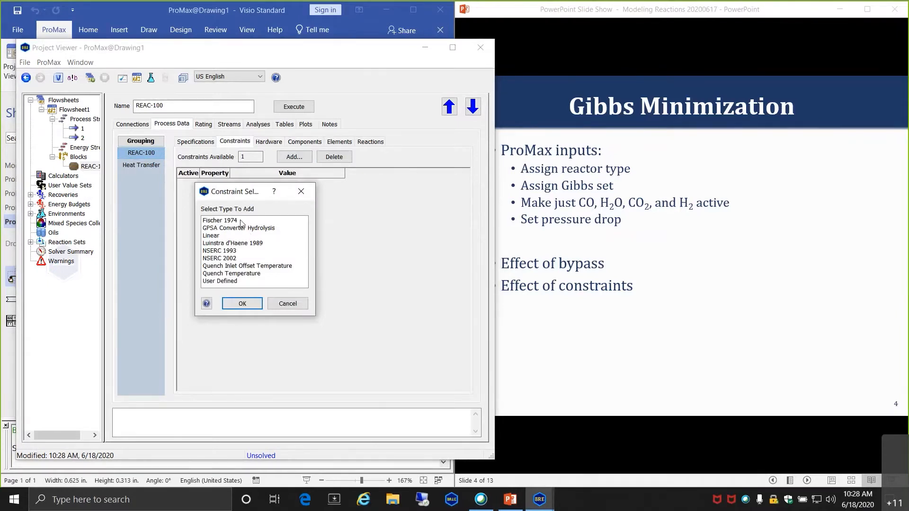
left_click(225, 221)
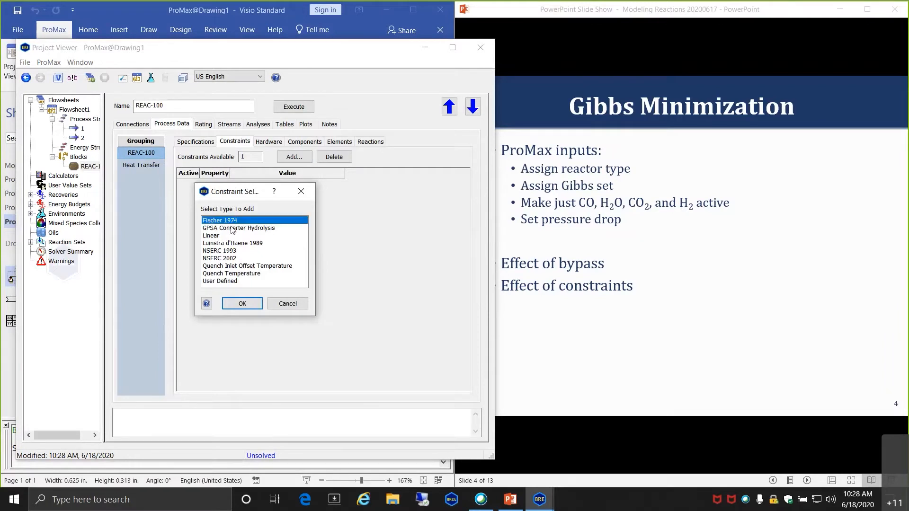
left_click(224, 252)
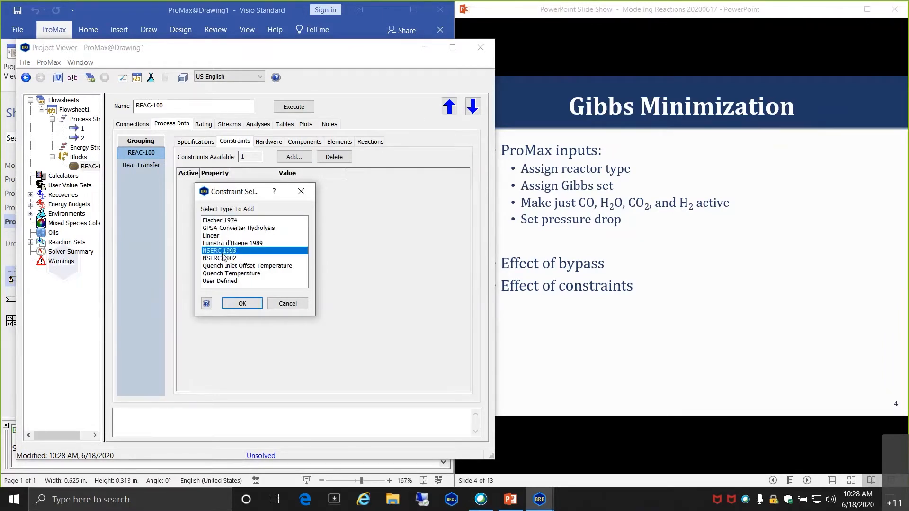
left_click(227, 260)
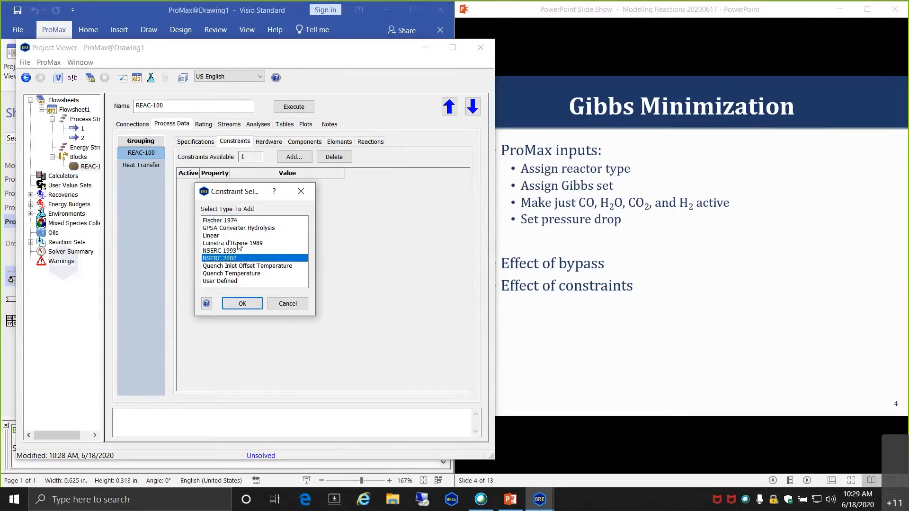
left_click(238, 243)
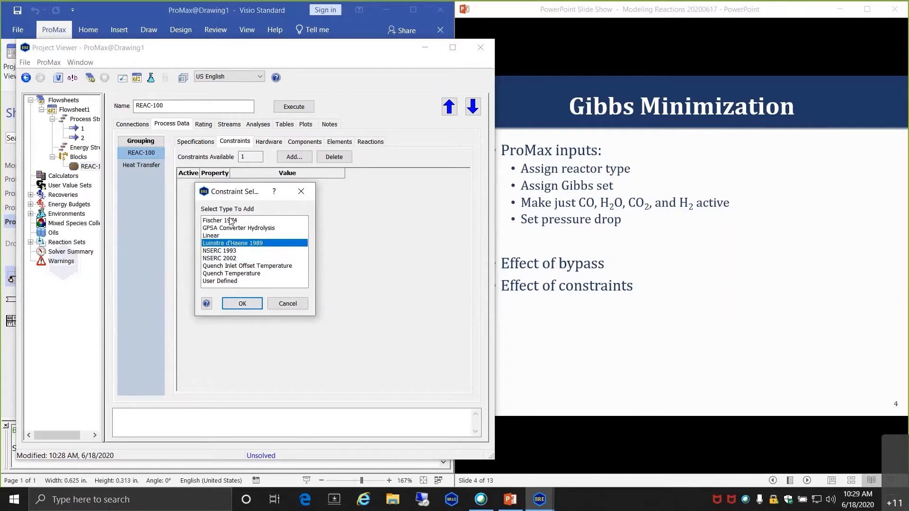
left_click(237, 229)
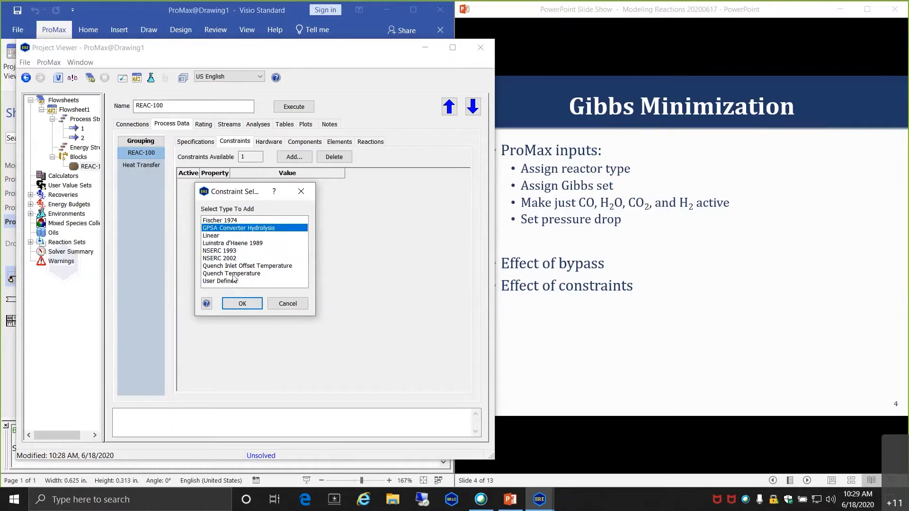
left_click(215, 236)
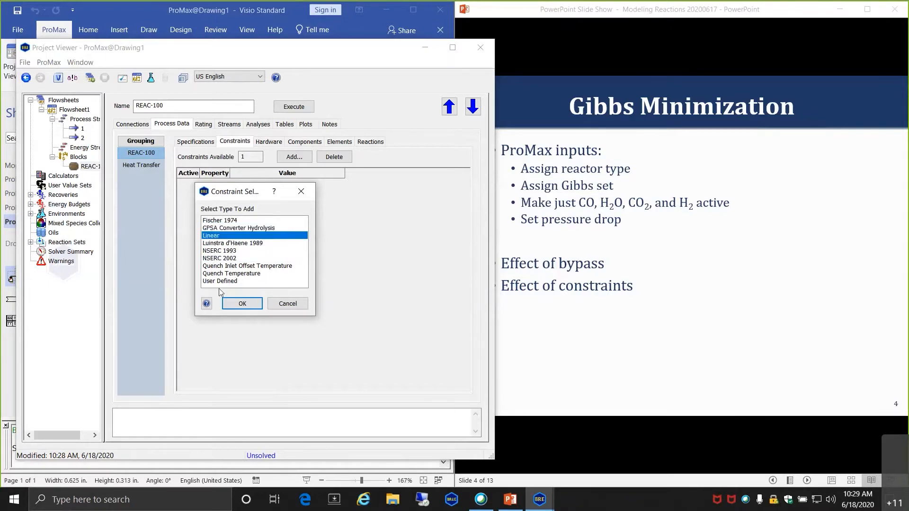
left_click(234, 267)
left_click(239, 274)
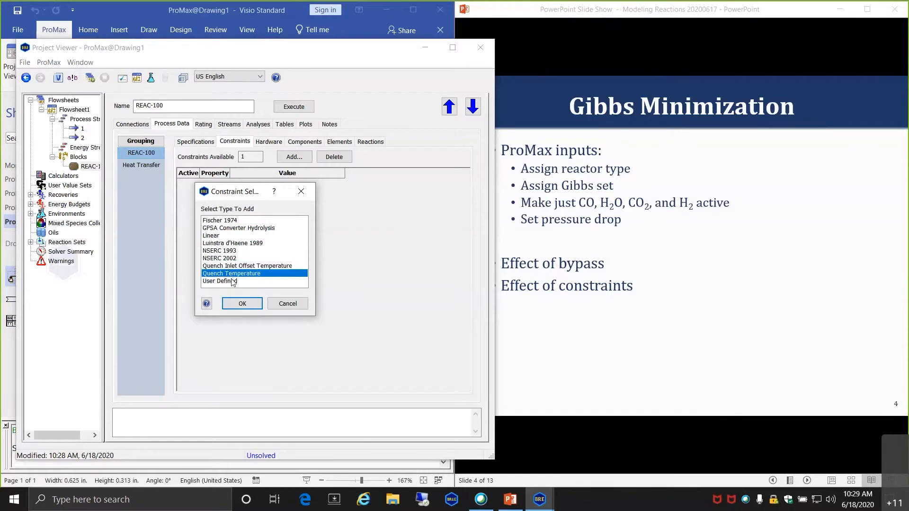
left_click(229, 282)
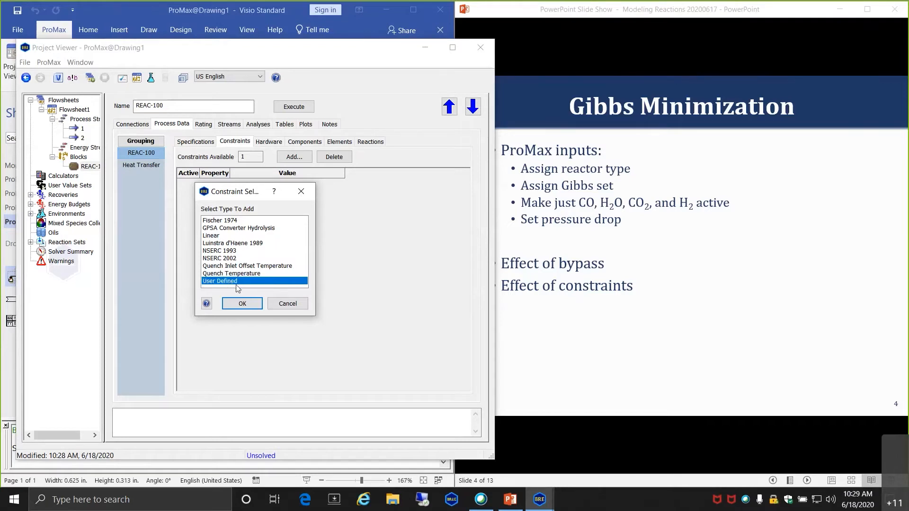
left_click(212, 229)
left_click(211, 236)
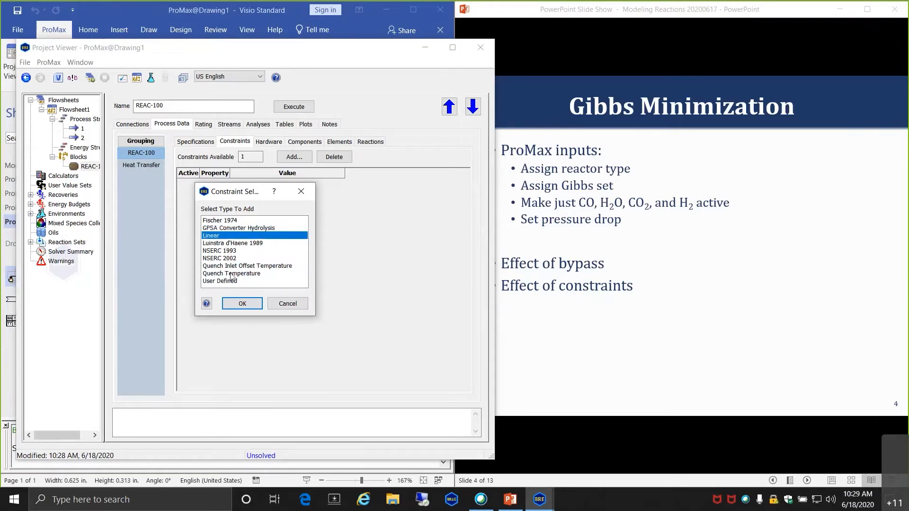
left_click(239, 303)
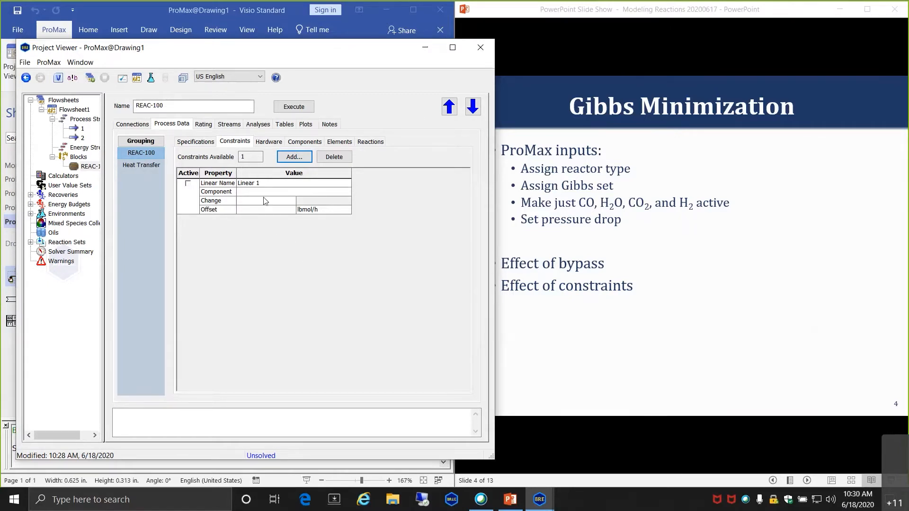
- Target Linear 1 at CO2, re-solve, and confirm outlet CO2 of 11.4862 lbmol/h
left_click(277, 194)
left_click(292, 192)
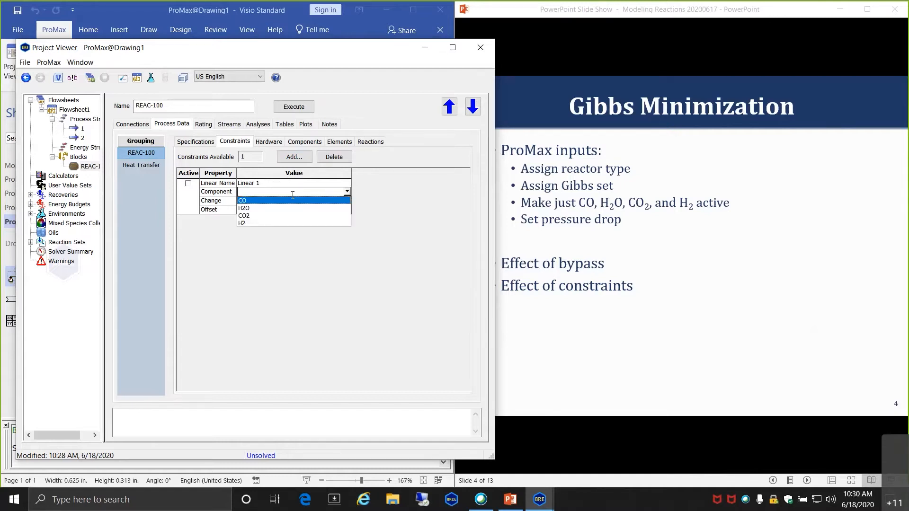
left_click(259, 216)
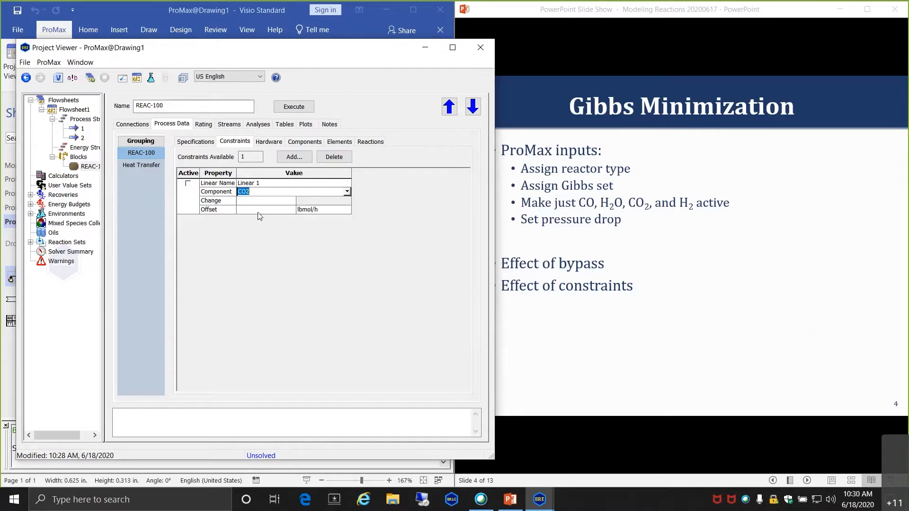
left_click(293, 106)
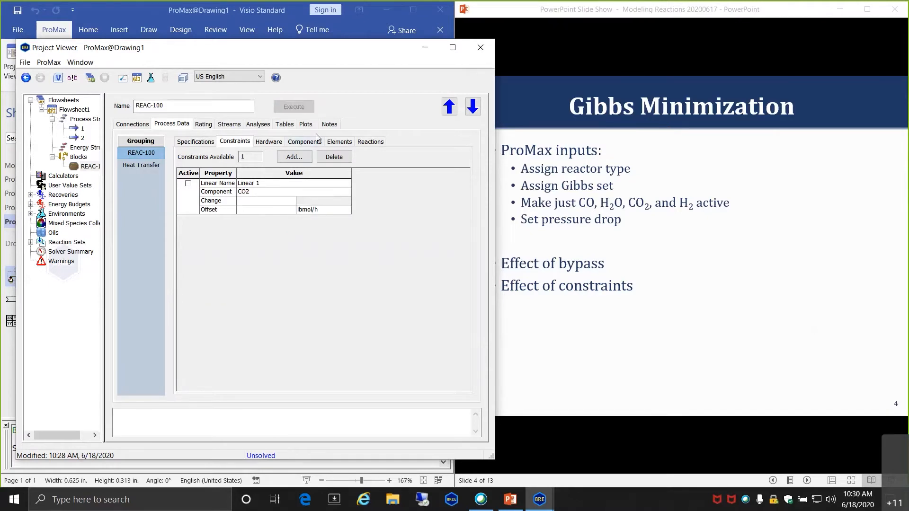
left_click(229, 125)
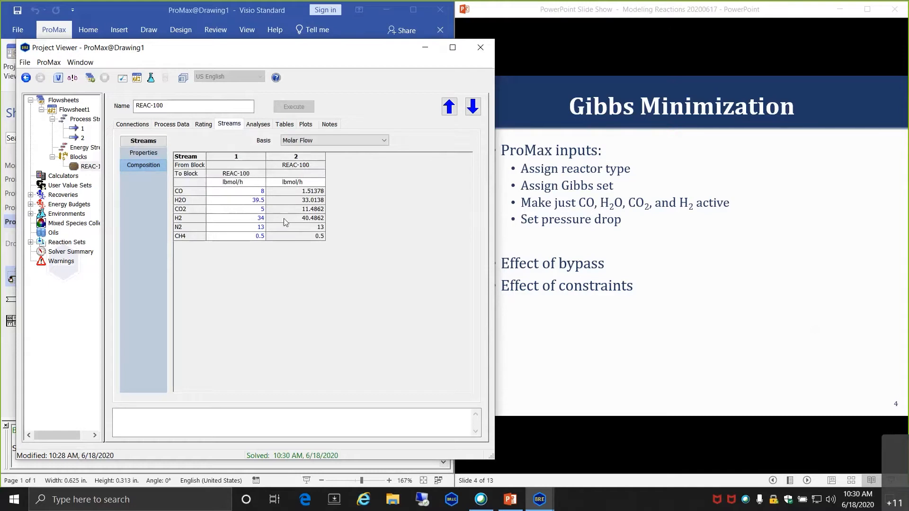
left_click(294, 209)
left_click(178, 124)
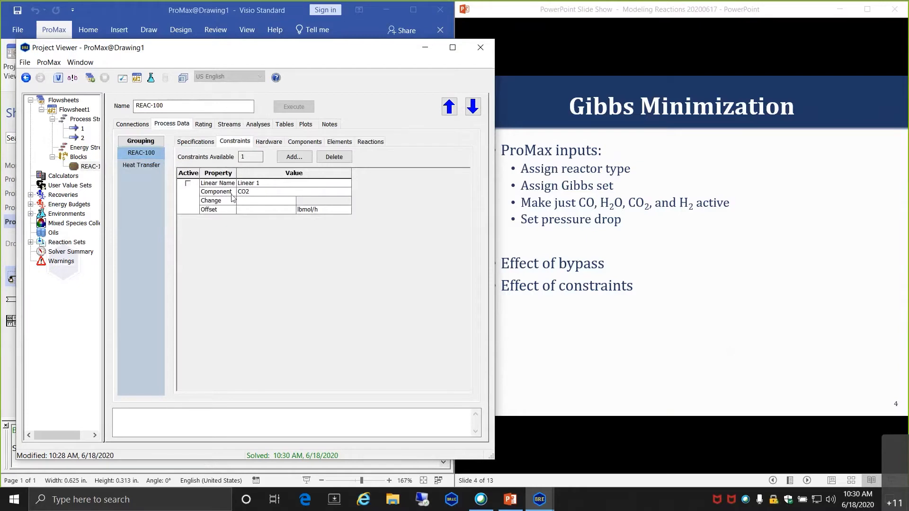
- Give the CO2 constraint a 10 lbmol/h offset, activate it, re-solve, and verify outlet CO2 is 10
left_click(256, 209)
type("10")
key("Return")
left_click(188, 183)
left_click(293, 106)
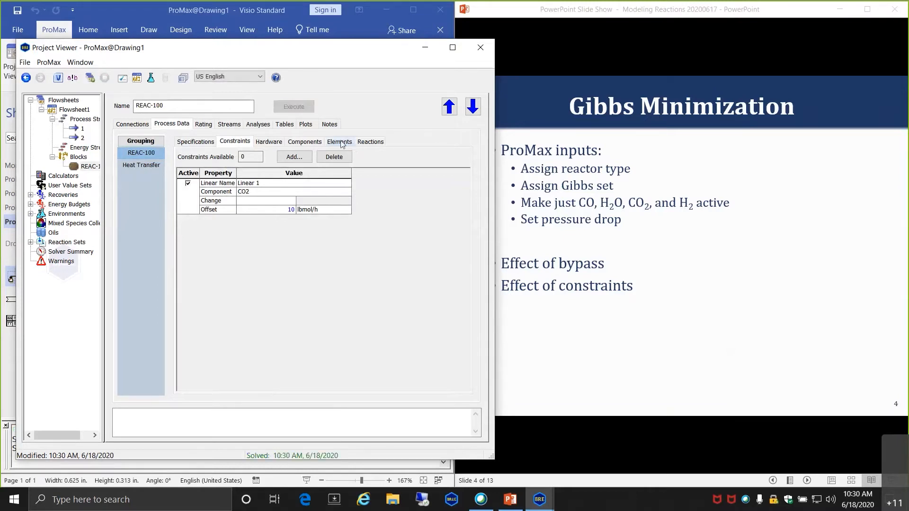
left_click(232, 124)
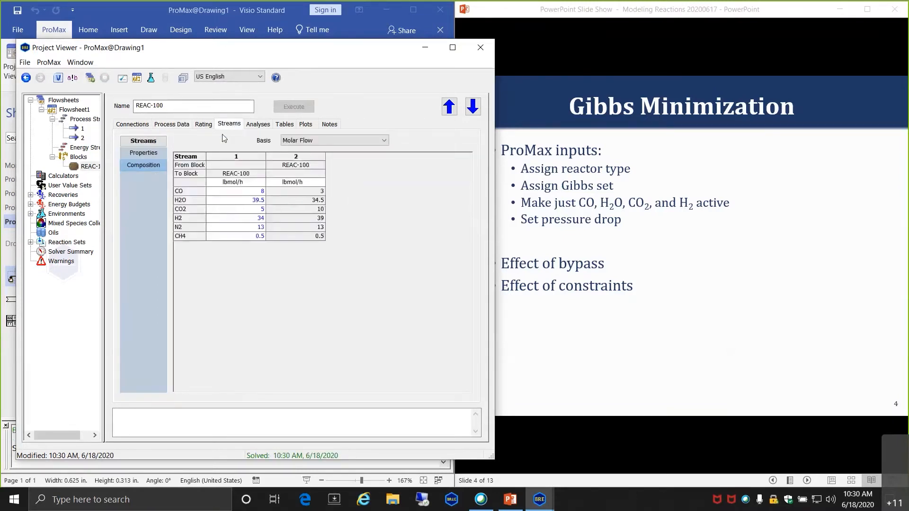
left_click(300, 209)
- Set feed stream 1's molar flow to 1000 lbmol/h
left_click(153, 15)
left_click(246, 305)
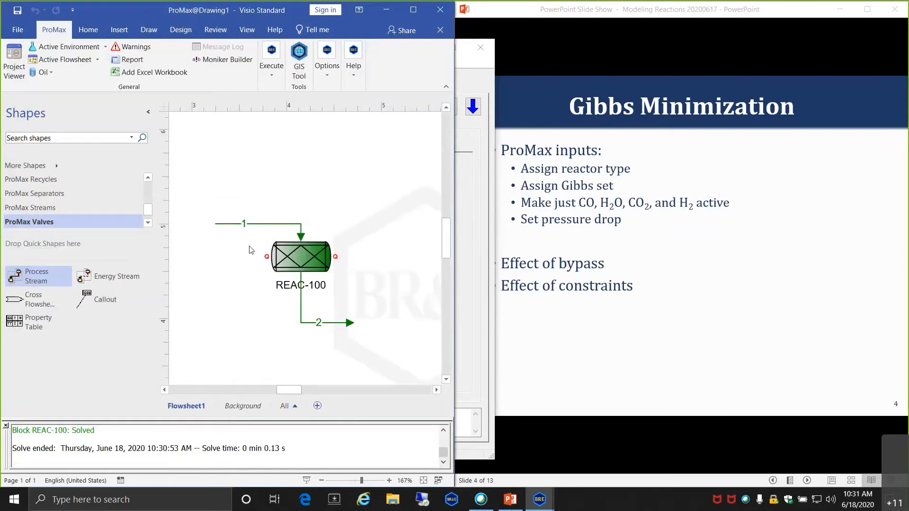
double_click(251, 223)
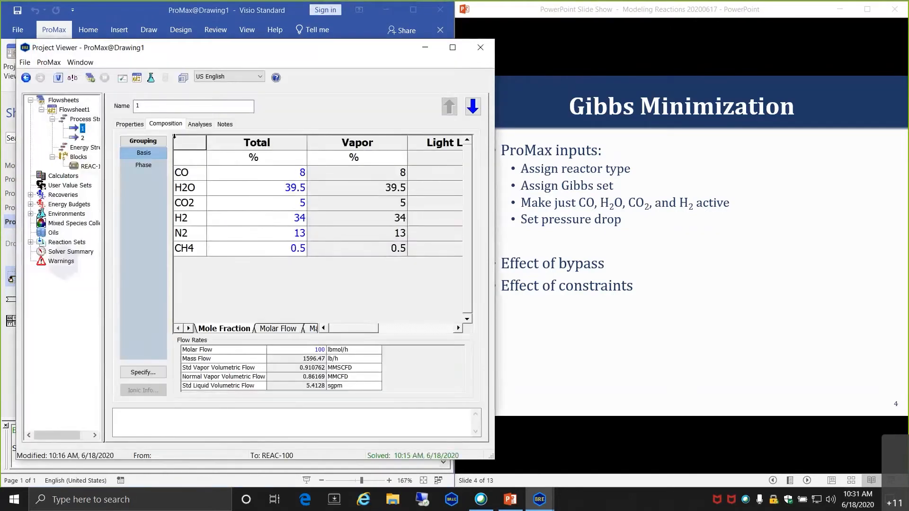
left_click(137, 126)
left_click(399, 275)
type("1000")
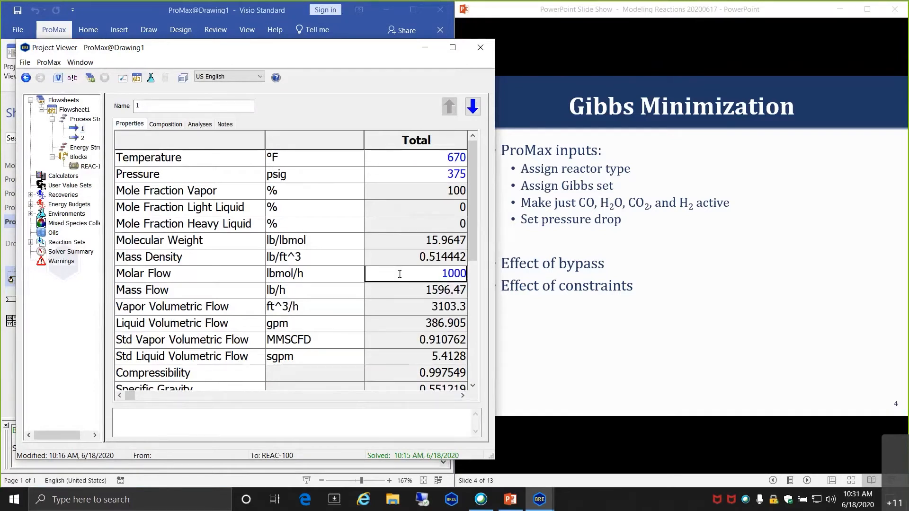
key("Return")
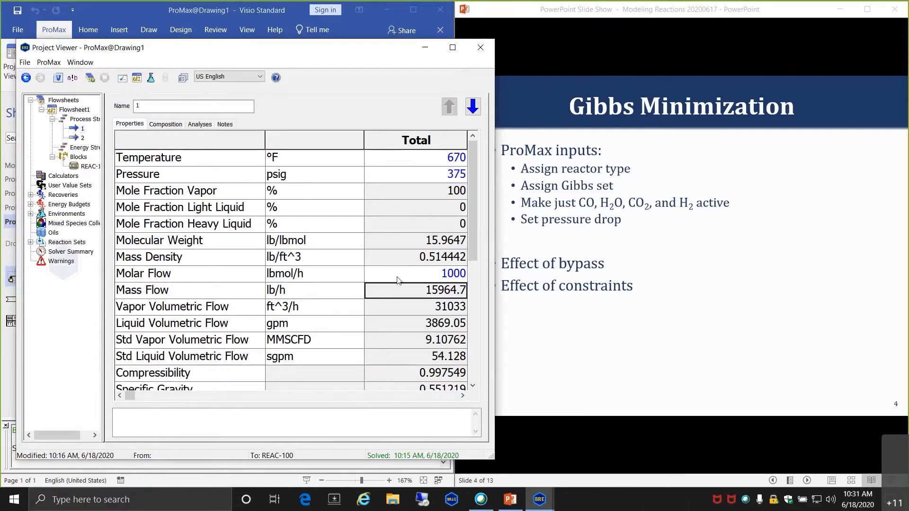
left_click(486, 47)
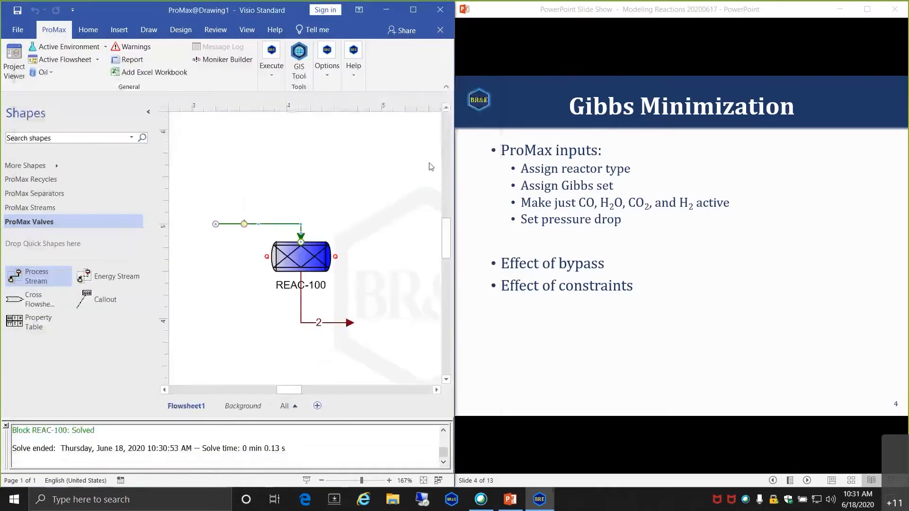
- Execute the whole project and verify stream 2's molar-flow composition shows 10 lbmol/h CO2
left_click(282, 71)
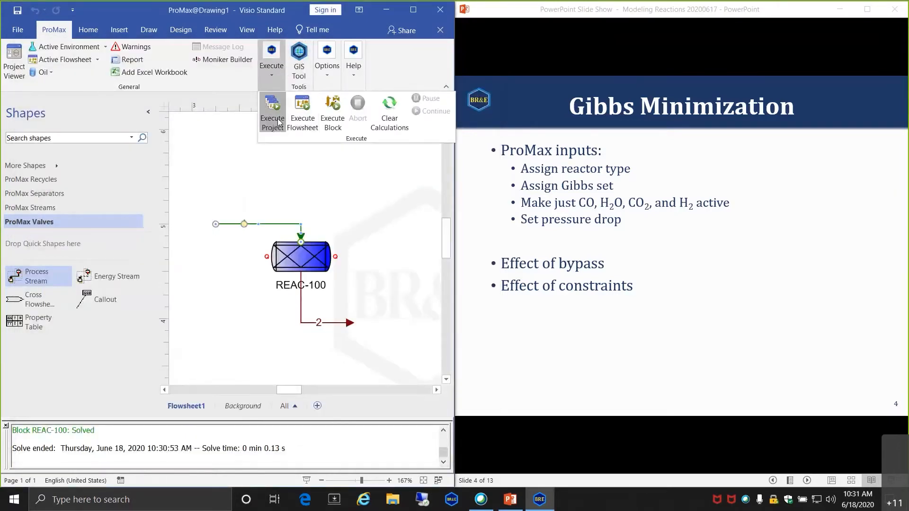
left_click(279, 123)
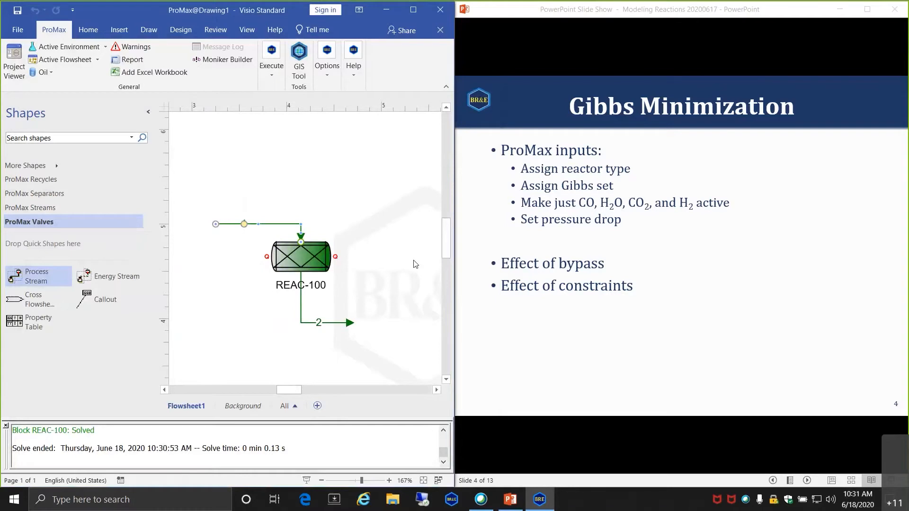
double_click(301, 300)
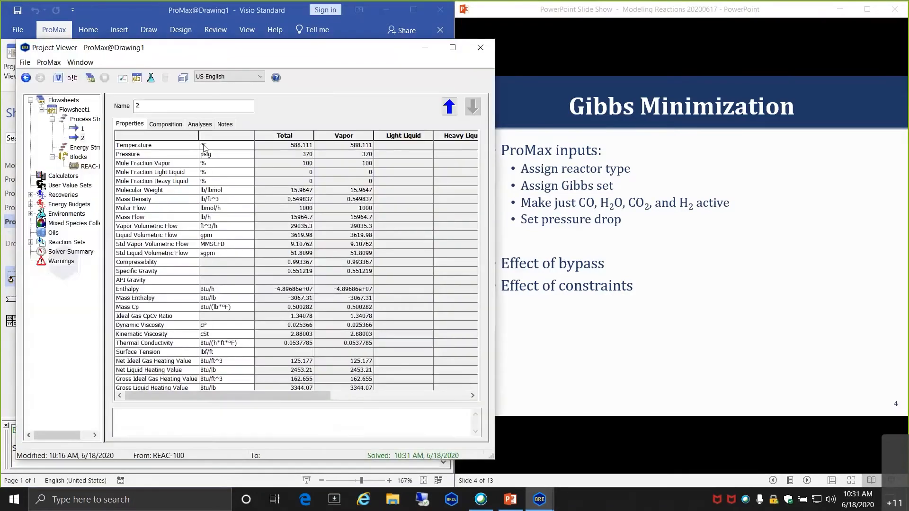
left_click(170, 124)
left_click(281, 331)
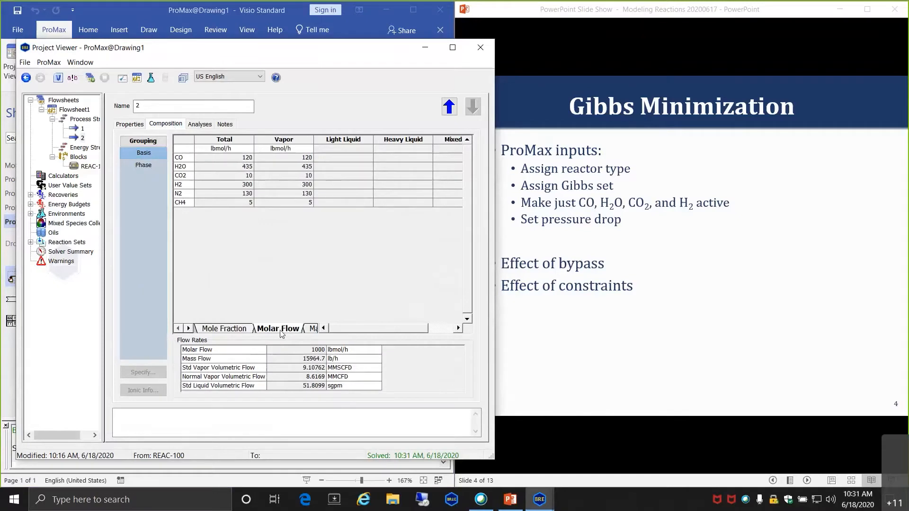
left_click(224, 177)
left_click(138, 13)
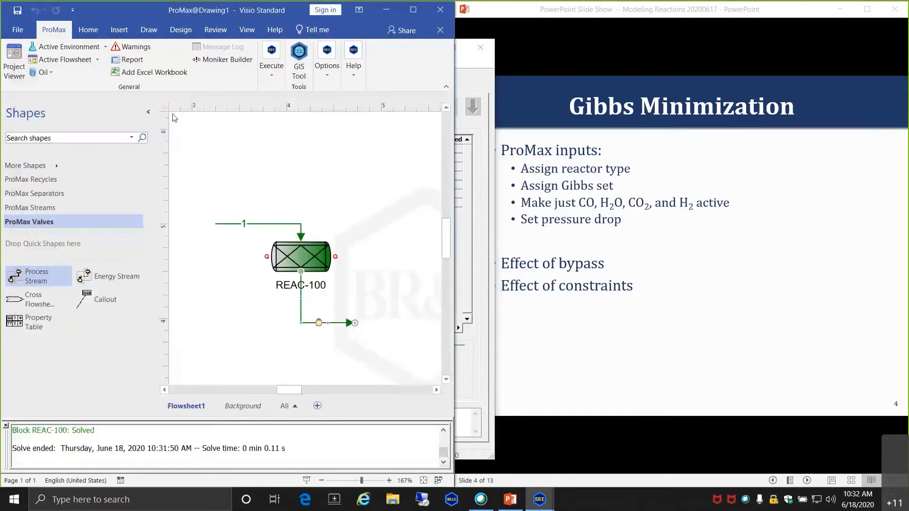
double_click(297, 261)
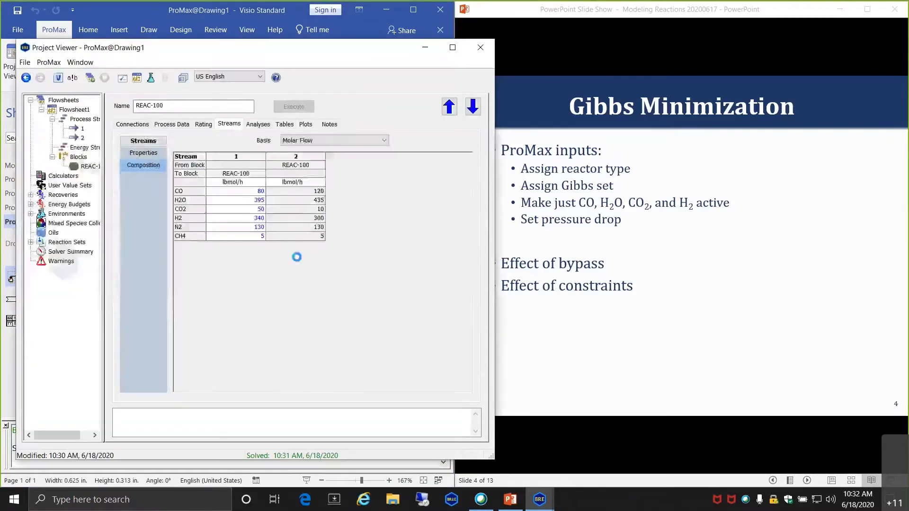
left_click(187, 125)
left_click(253, 202)
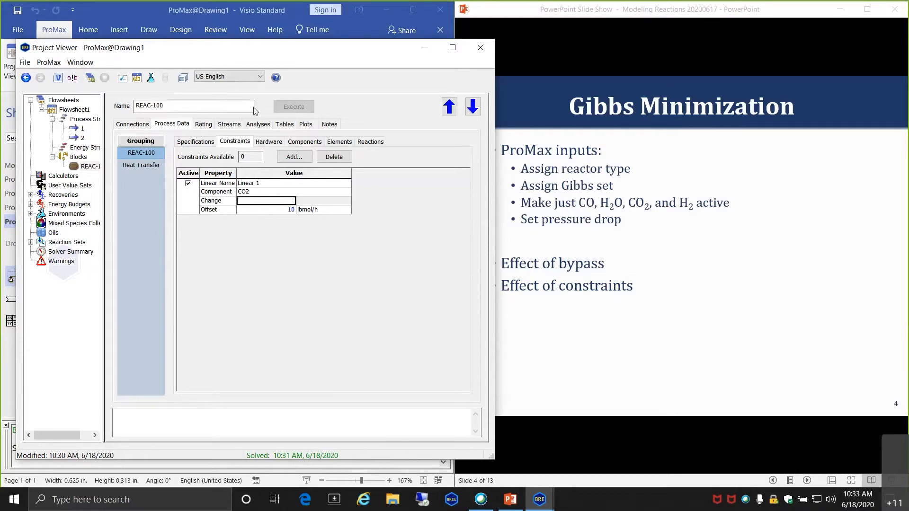
left_click(486, 50)
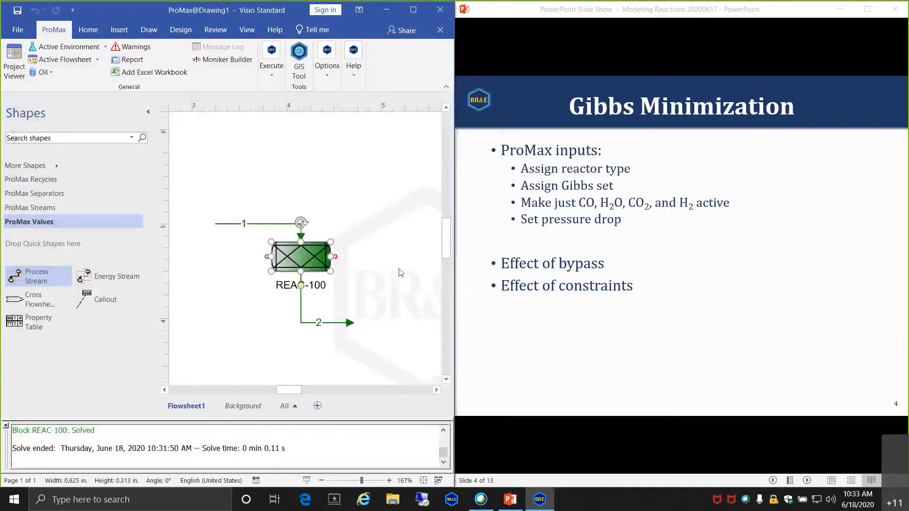
left_click(356, 240)
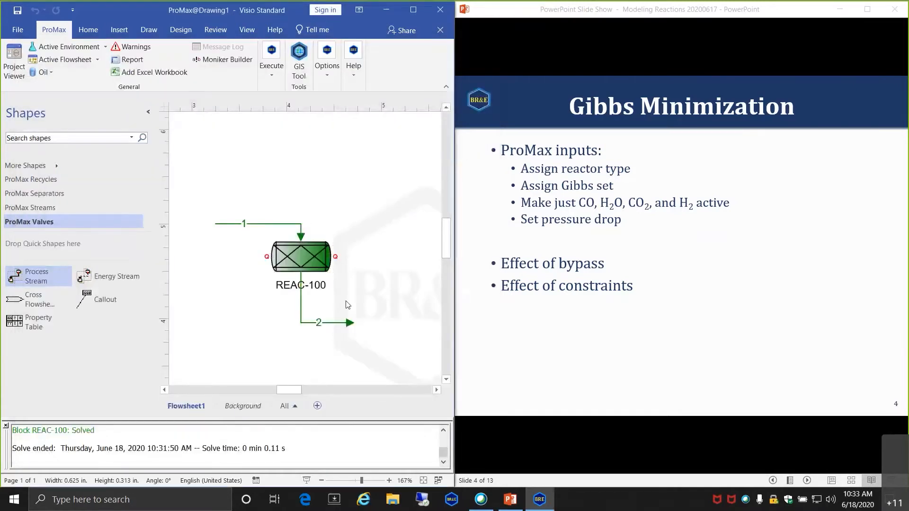
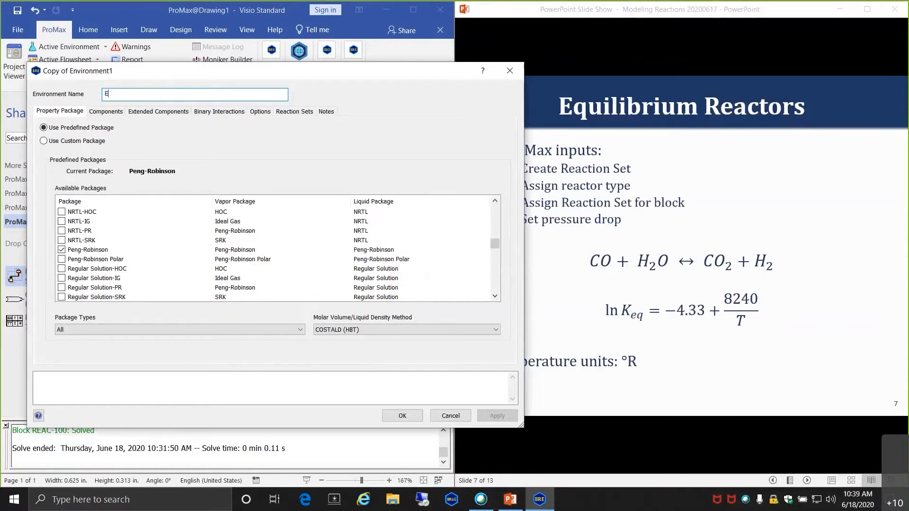
- Name the copied environment 'Eqm reaction' and save it
type("reactoion")
key("BackSpace")
key("BackSpace")
key("BackSpace")
key("BackSpace")
type("ion")
key("Tab")
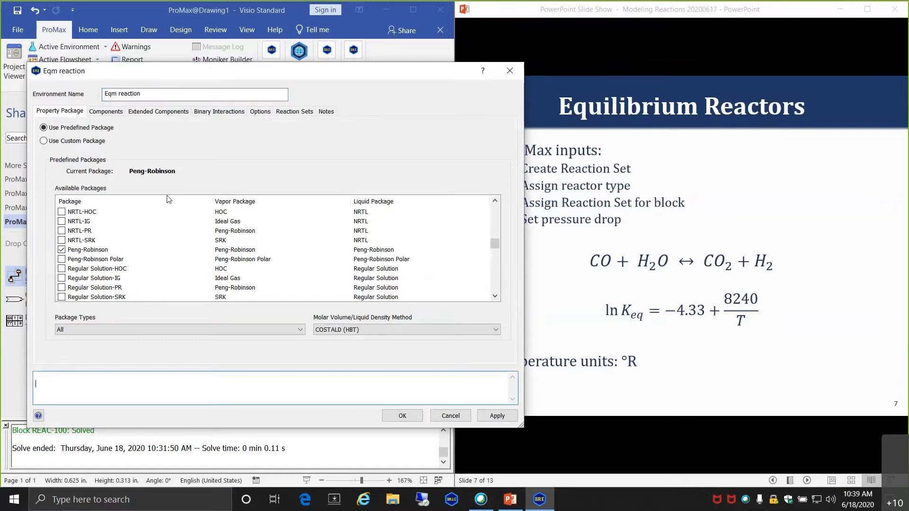
left_click(403, 415)
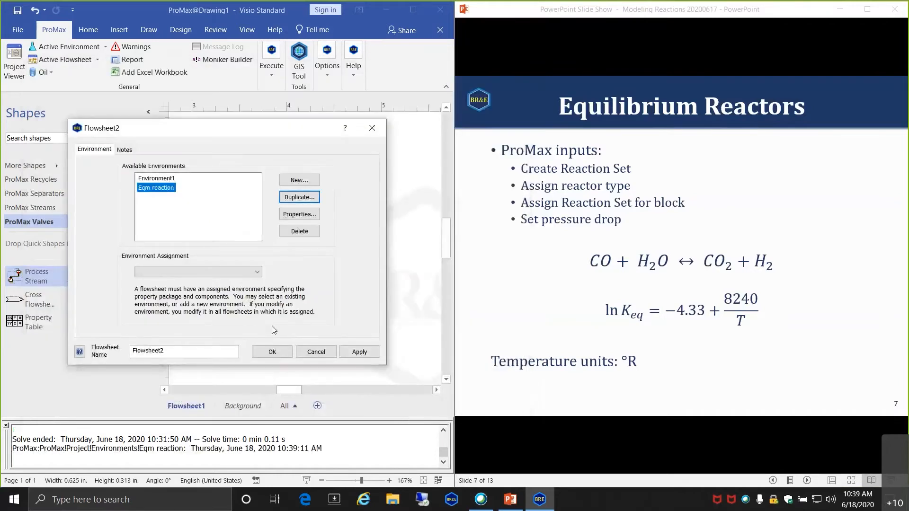
- Create Flowsheet2 using the Eqm reaction environment
left_click(256, 272)
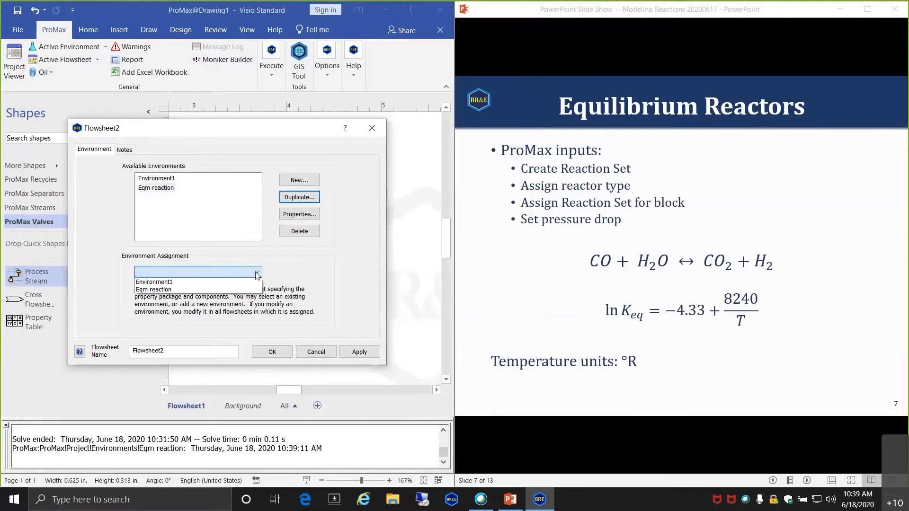
left_click(238, 289)
left_click(272, 353)
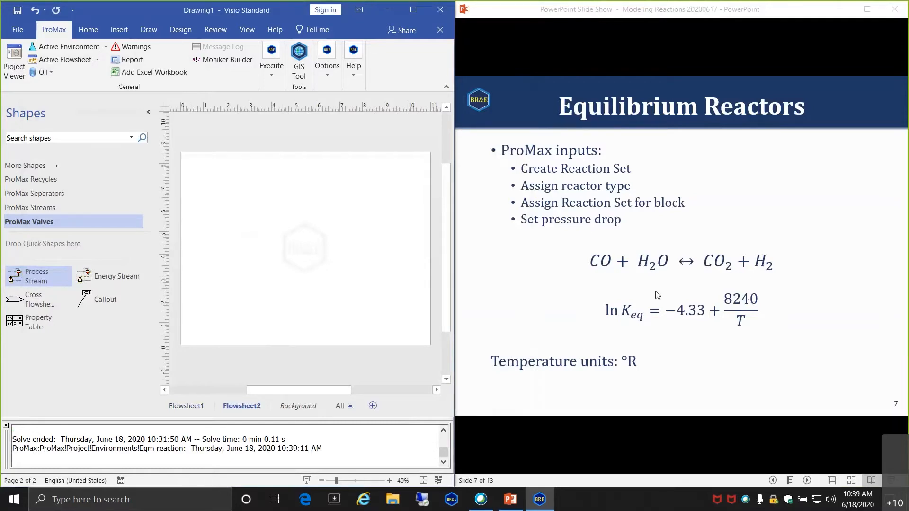
- In the Project Viewer, add a new reaction to the All Reactions set
left_click(15, 71)
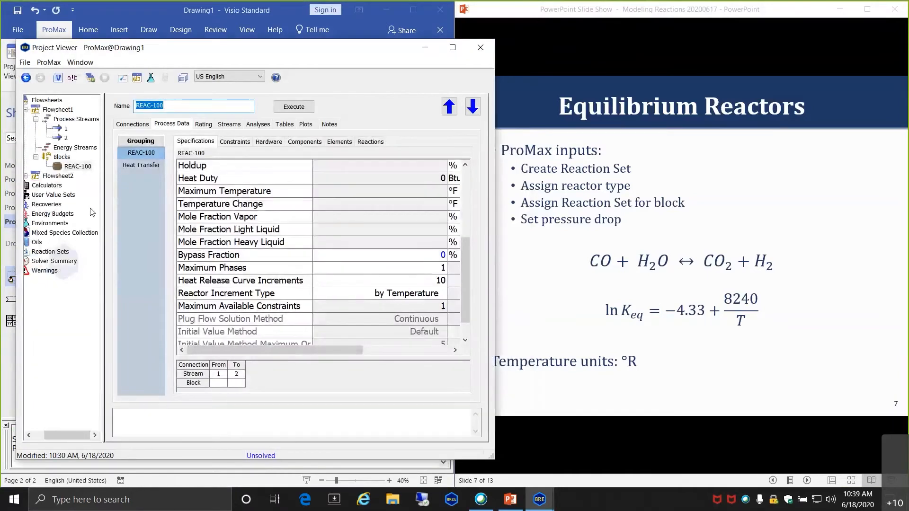
left_click_drag(67, 439, 55, 439)
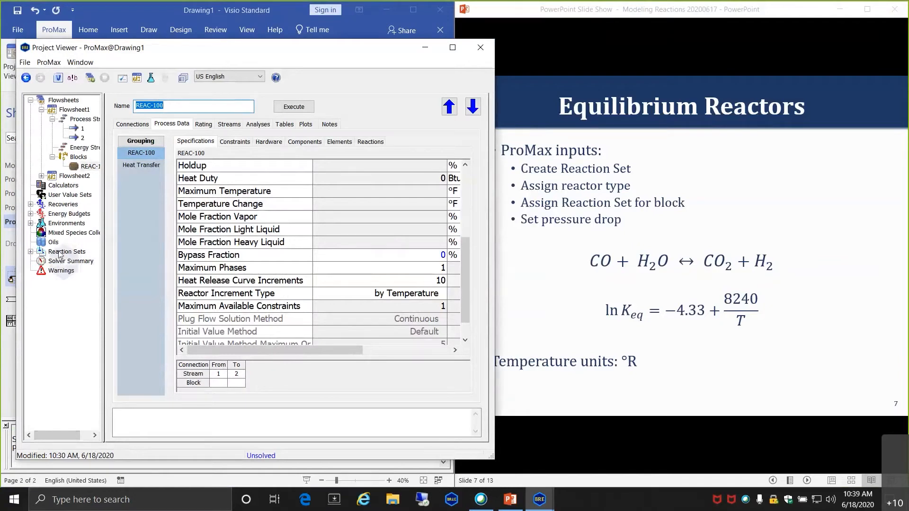
left_click(30, 251)
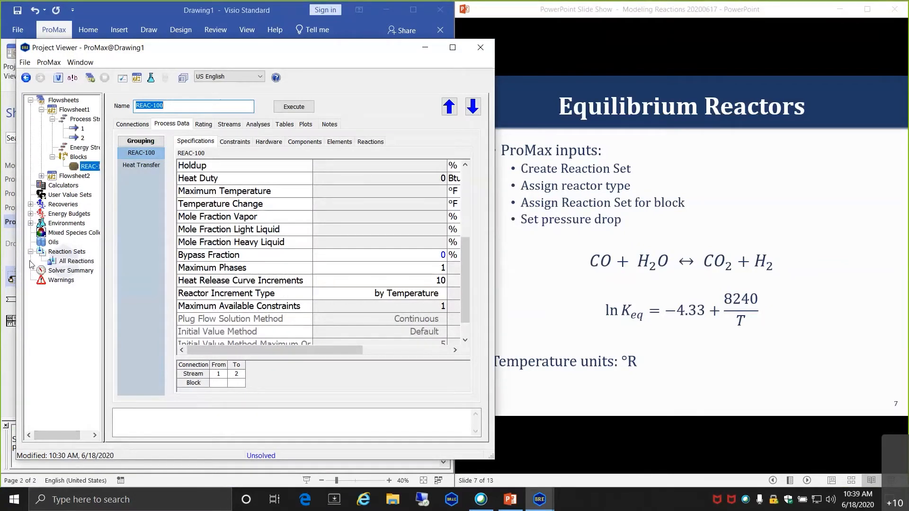
left_click(73, 262)
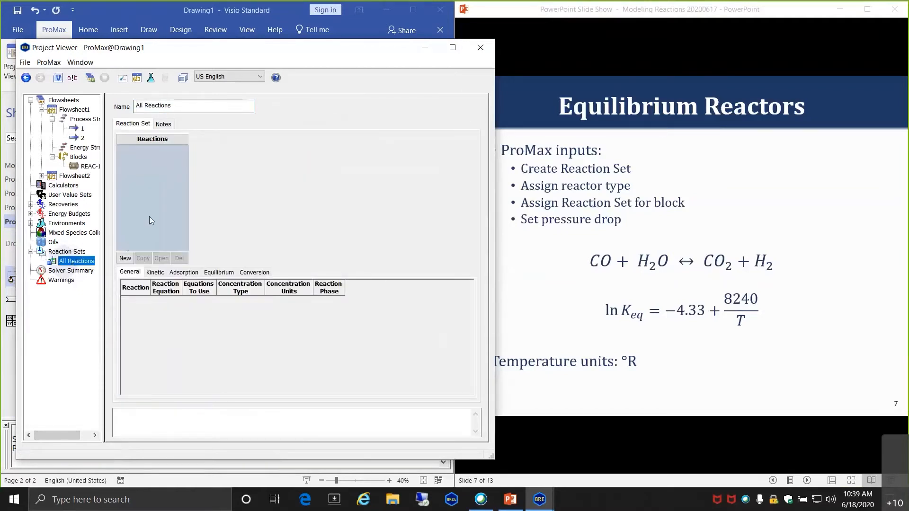
left_click(125, 258)
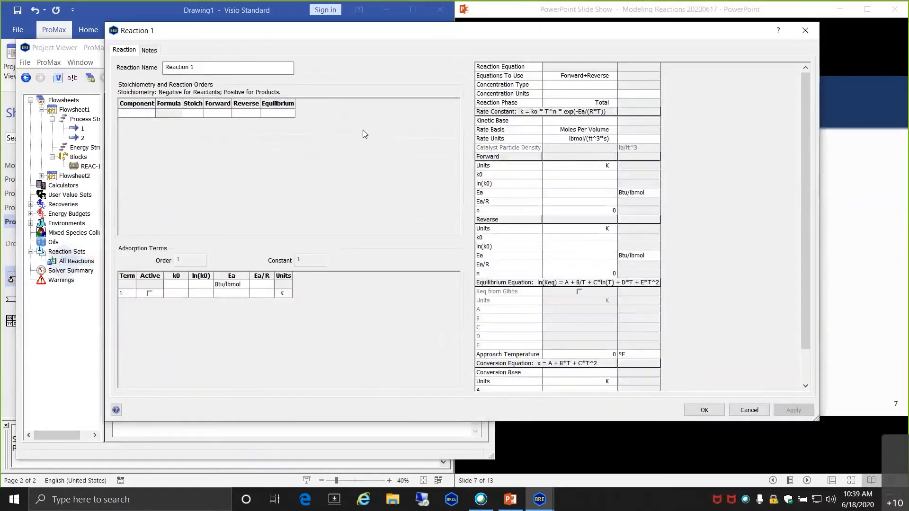
- Enter the reaction components CO, H2O, CO2 and H2
left_click(139, 114)
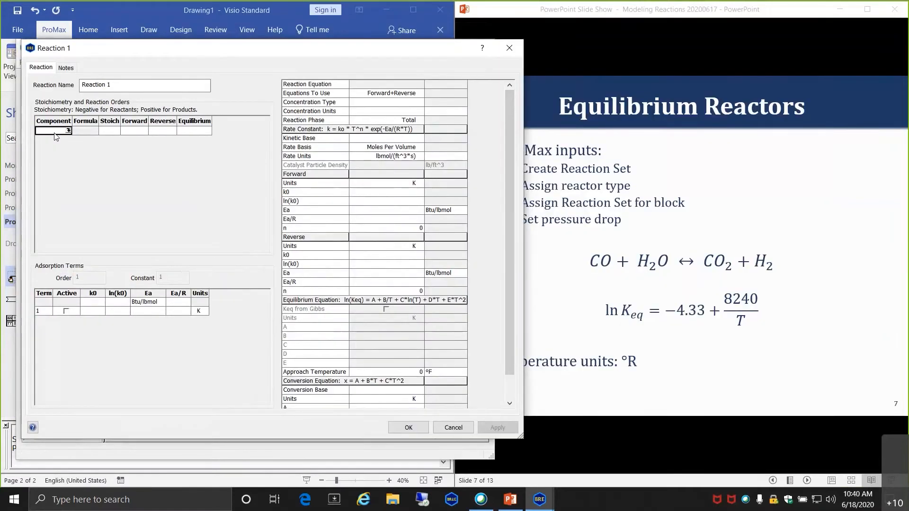
type("CO")
key("Return")
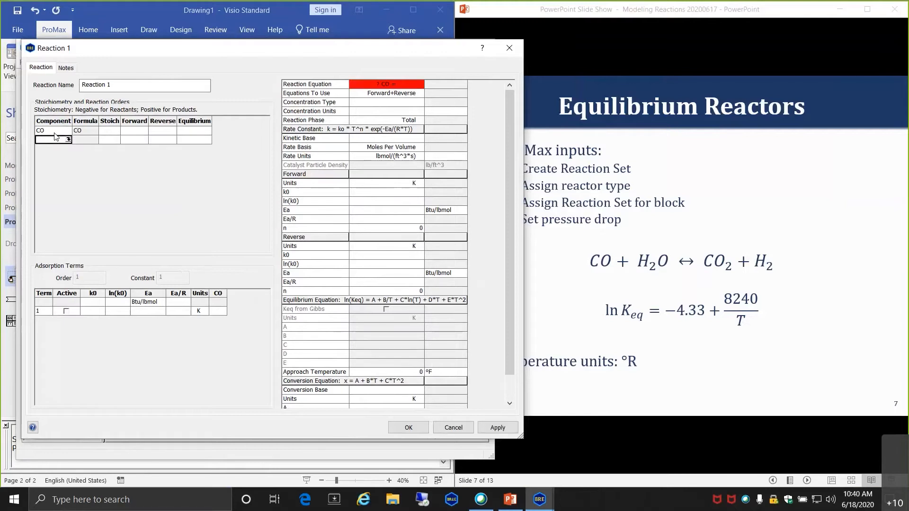
type("H2O")
key("Return")
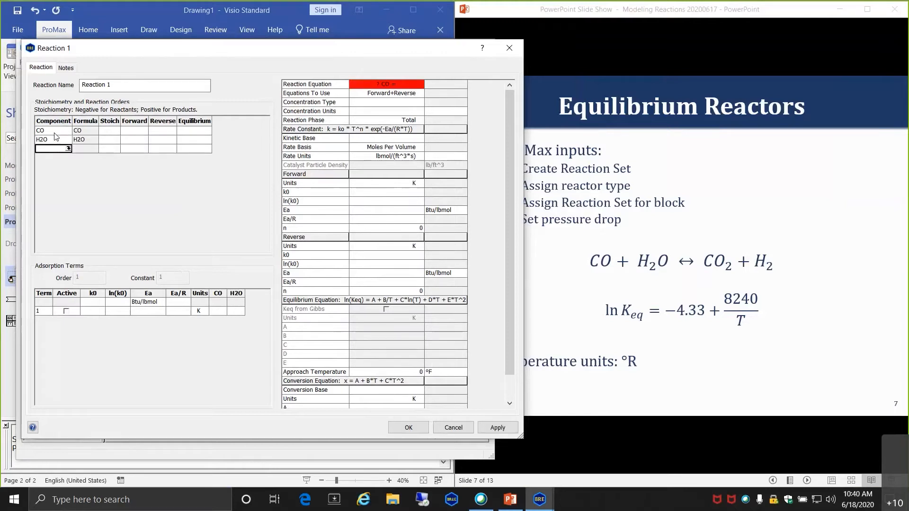
type("CO2")
key("Return")
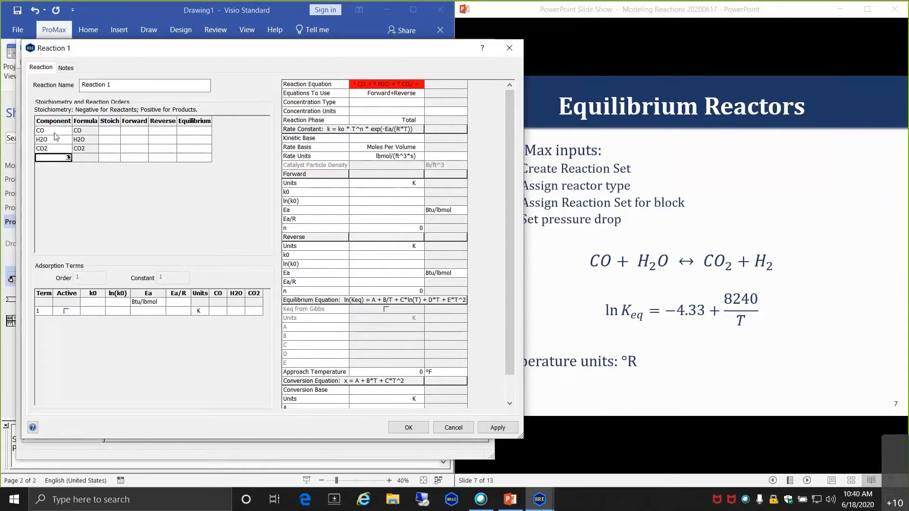
type("H2")
key("Return")
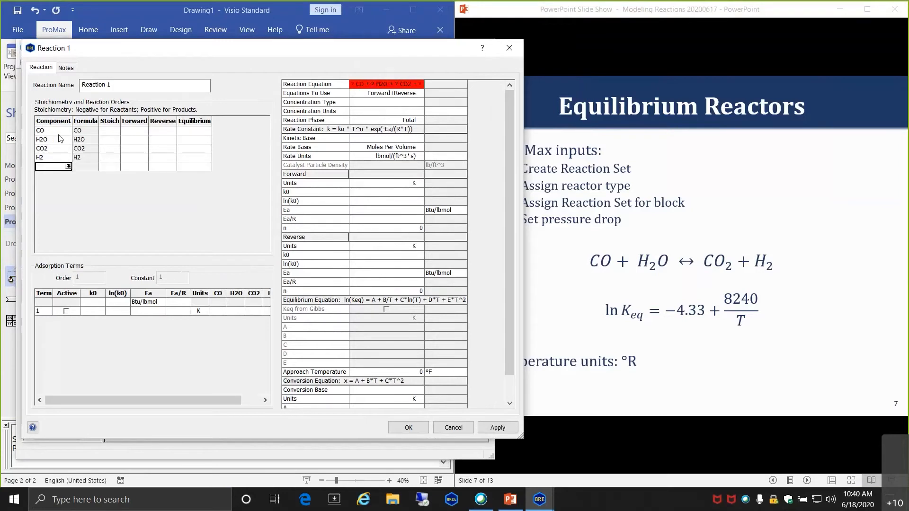
- Set the stoichiometric coefficients to -1, -1, 1, 1
scroll(122, 162, "up", 3)
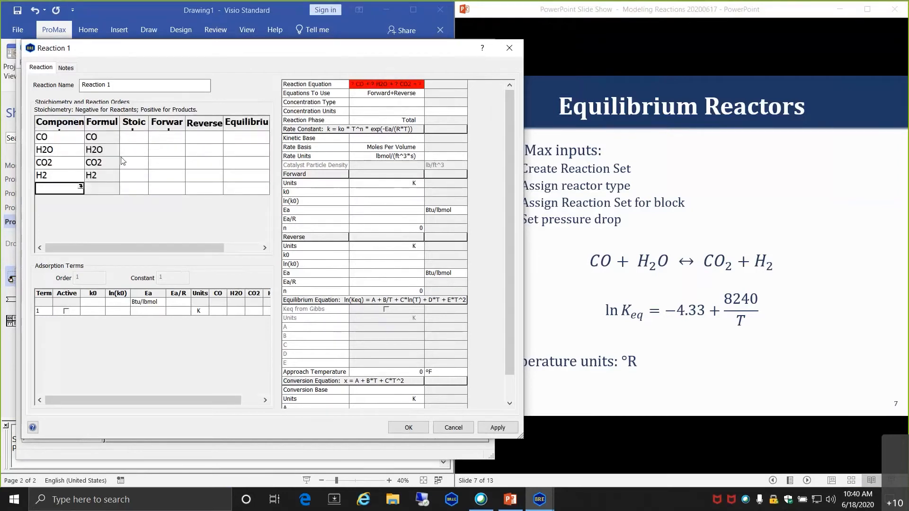
scroll(123, 161, "up", 1)
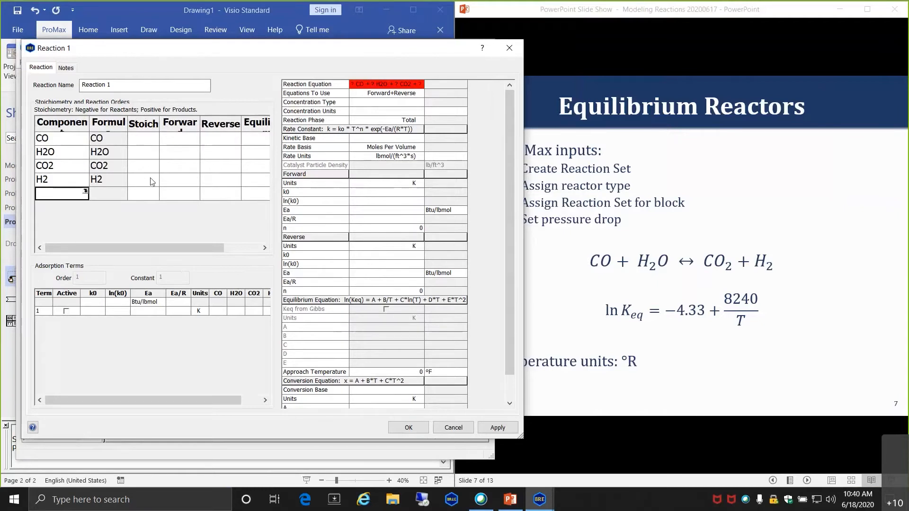
left_click(149, 139)
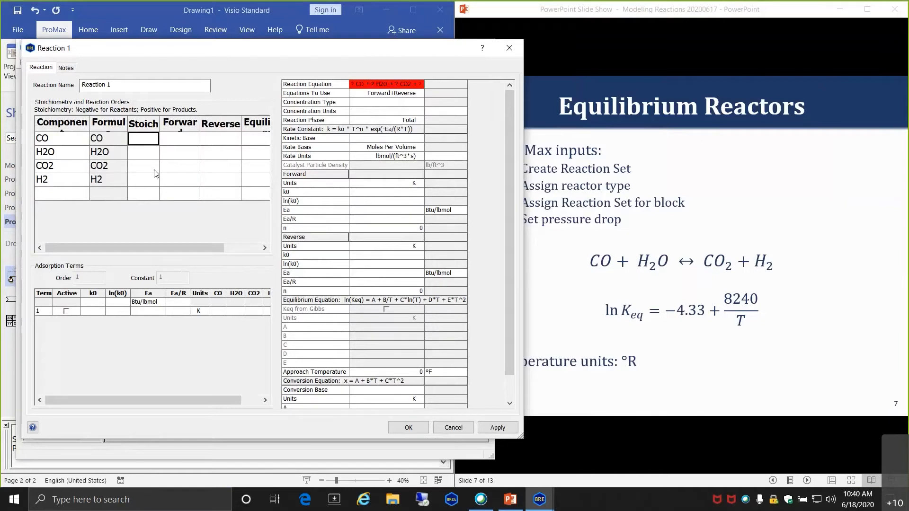
type("-1")
key("Return")
type("-1")
key("Return")
left_click(154, 170)
type("1")
key("Return")
type("1")
key("Return")
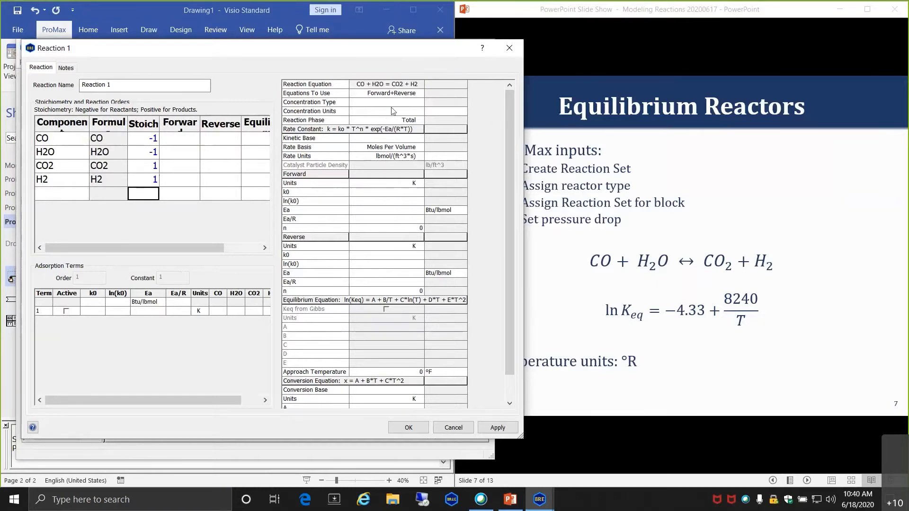
- Set the equilibrium orders to -1, -1, 1, 1
scroll(392, 111, "up", 3)
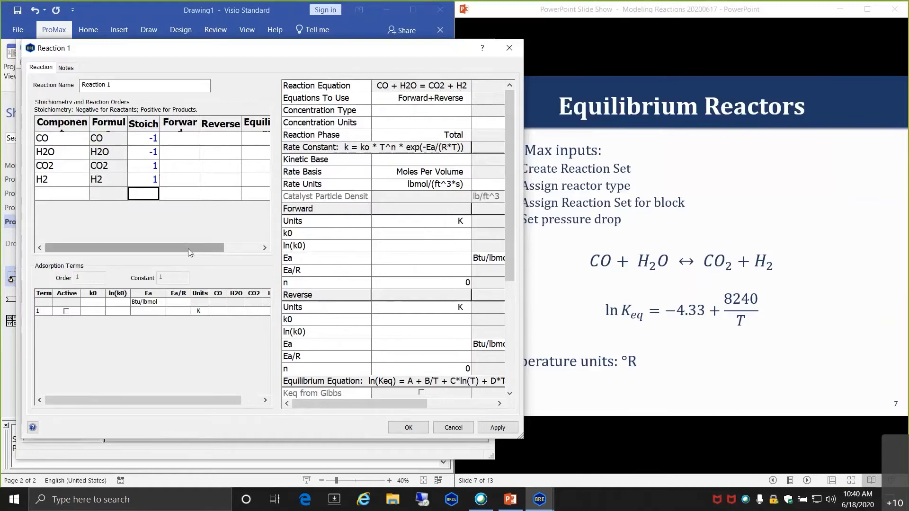
left_click_drag(187, 247, 223, 247)
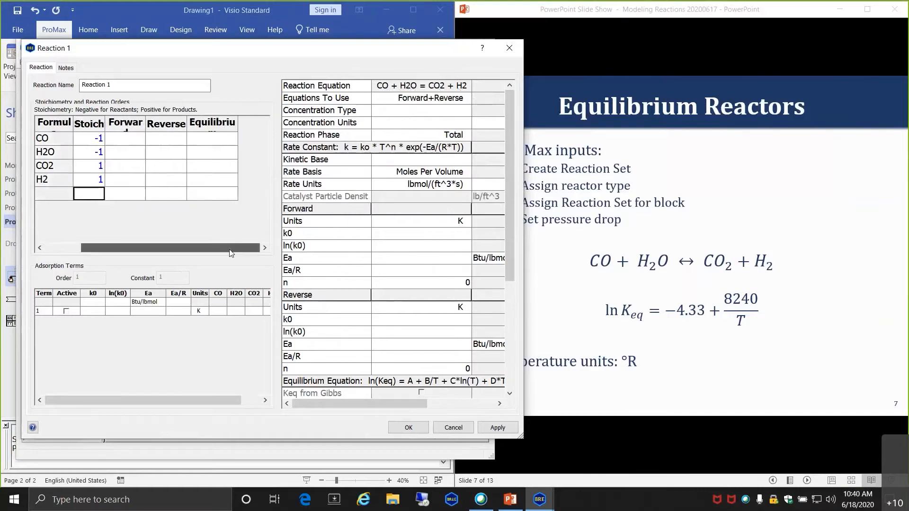
left_click(212, 138)
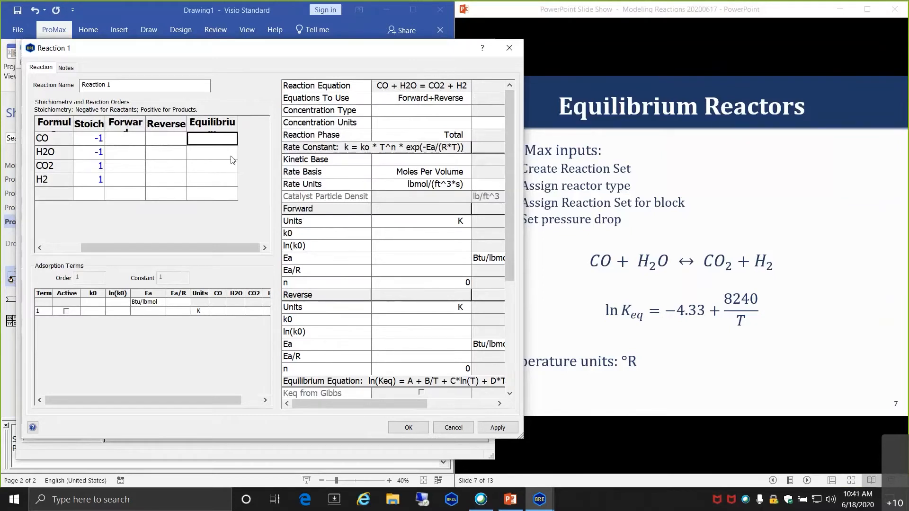
type("1")
left_click(231, 156)
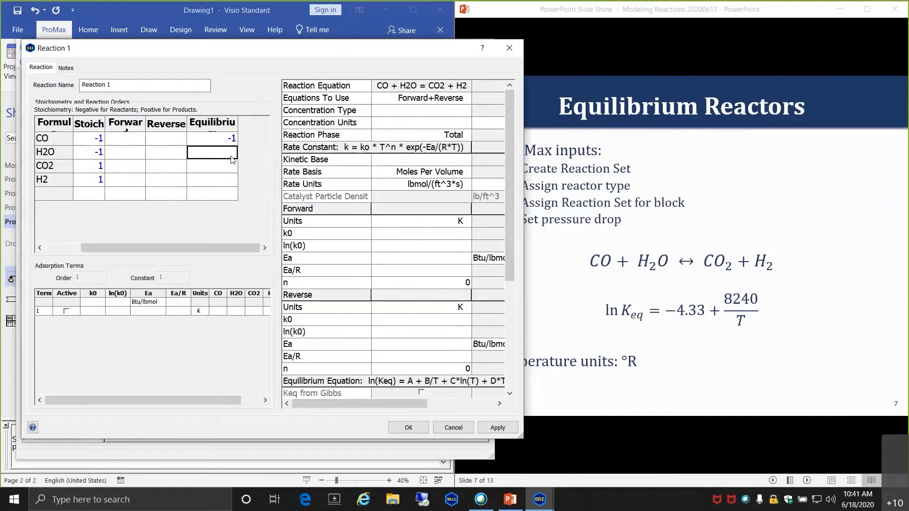
type("-1")
key("Return")
type("1")
key("Return")
type("1")
key("Return")
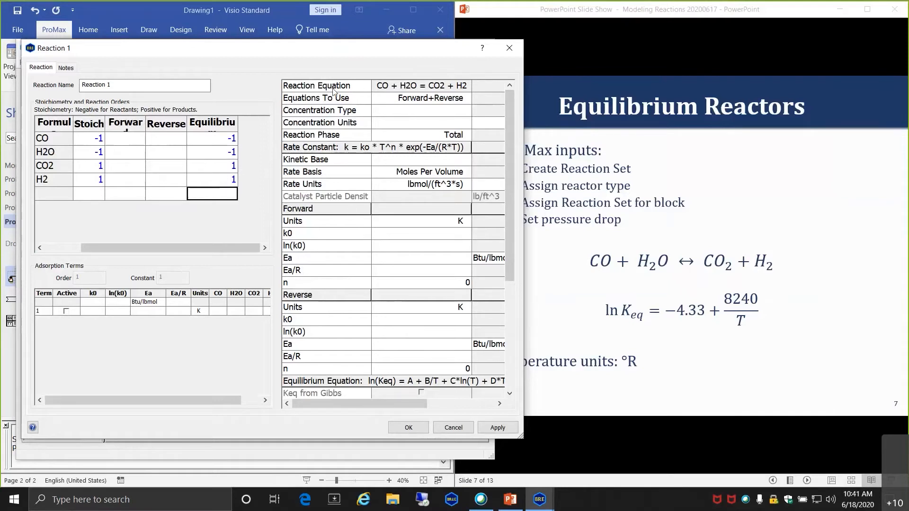
- Use only the equilibrium equation, with Mole Fraction concentrations in Fractional units
left_click(467, 102)
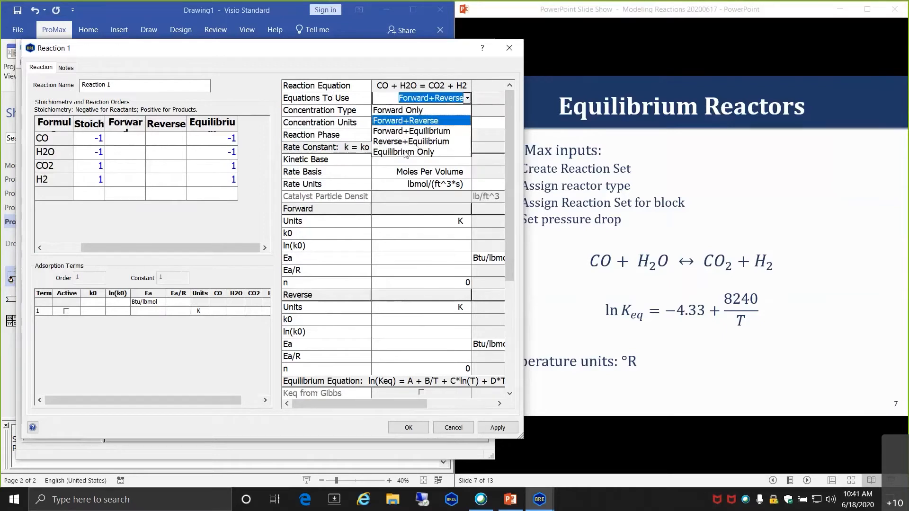
left_click(405, 152)
left_click(421, 110)
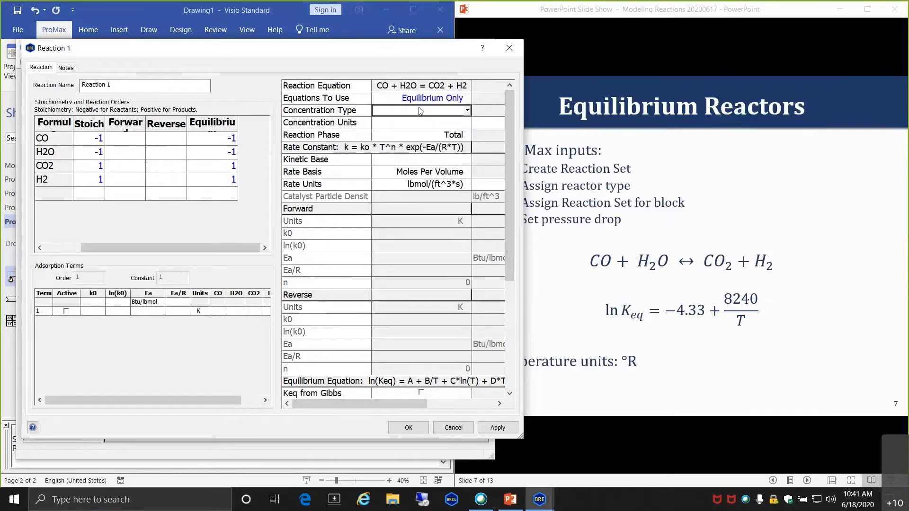
left_click(468, 111)
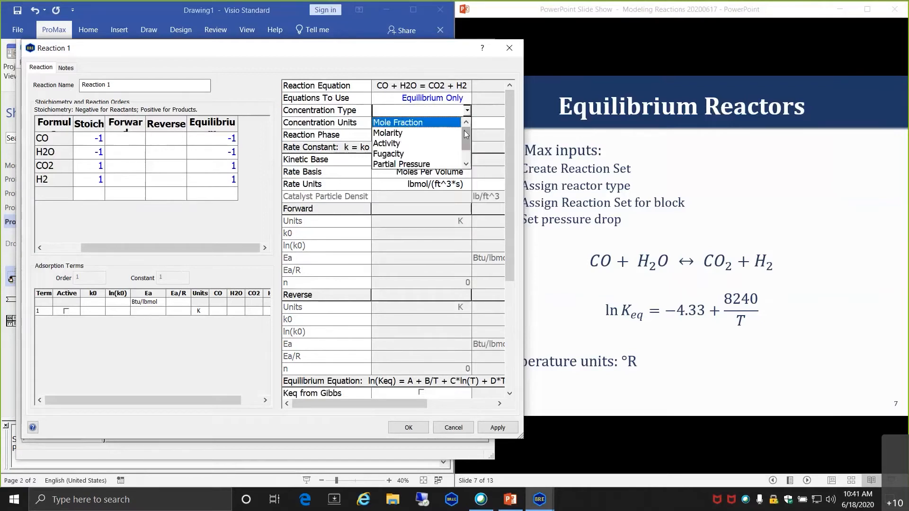
left_click_drag(465, 134, 467, 138)
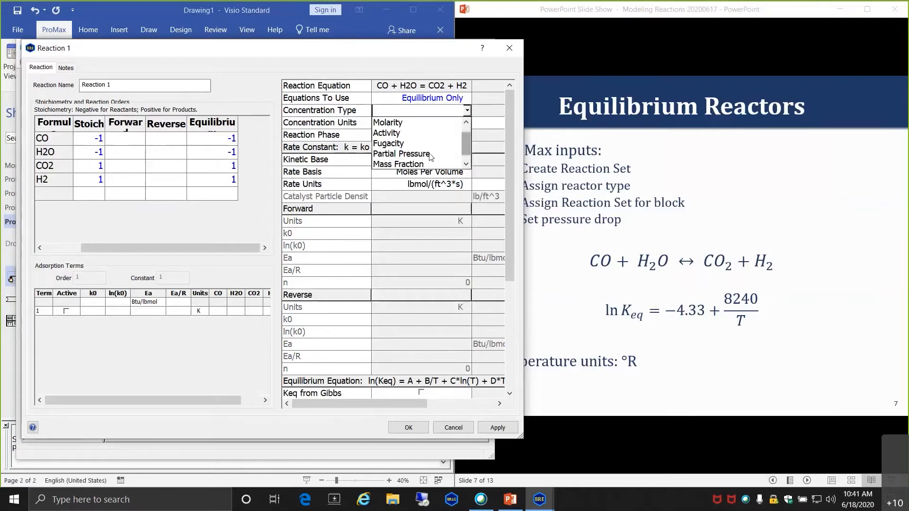
left_click_drag(466, 141, 467, 123)
left_click(419, 123)
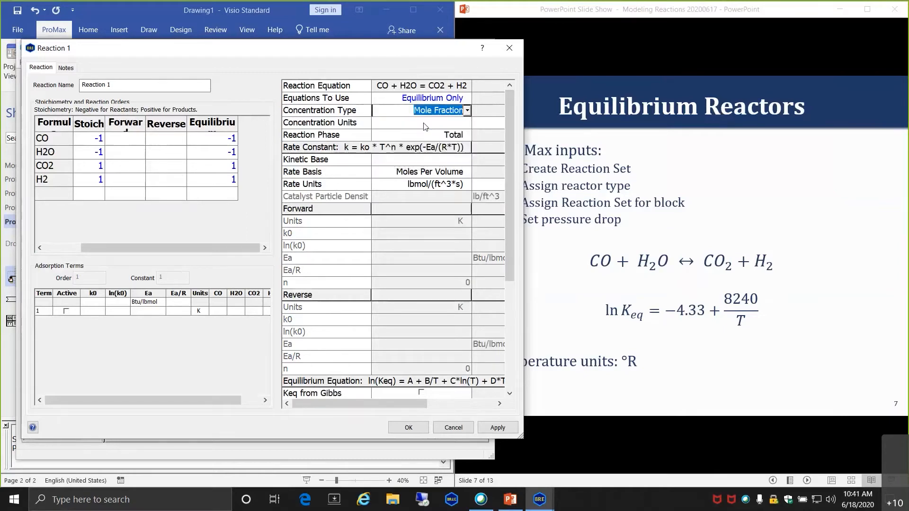
left_click(423, 123)
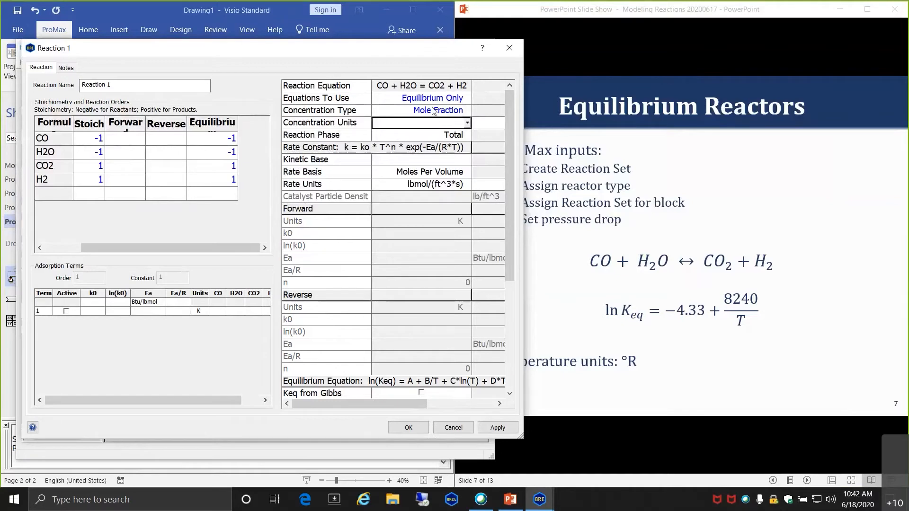
left_click(467, 123)
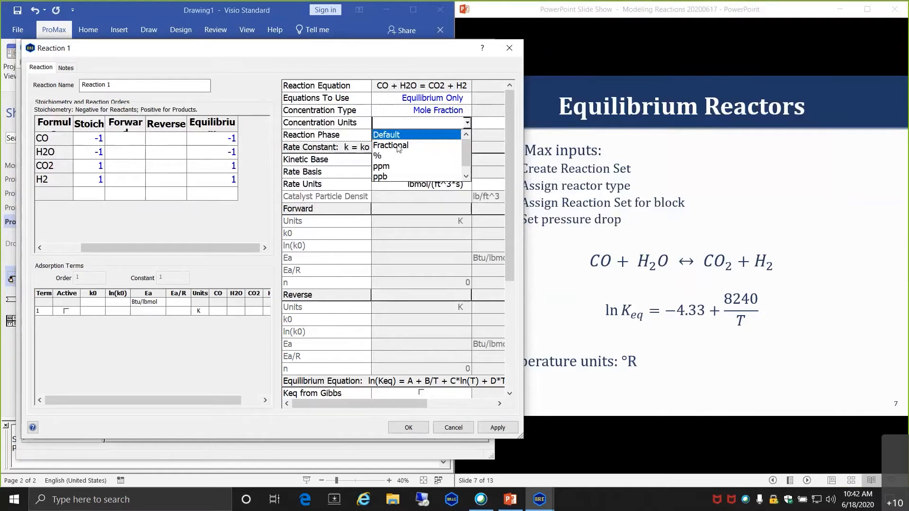
left_click(398, 146)
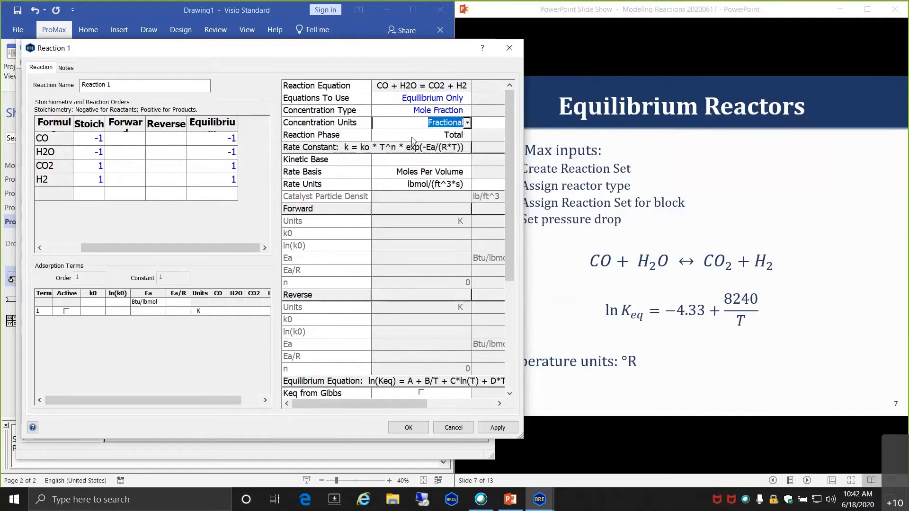
- Keep Total as the reaction phase and scroll down to the equilibrium equation rows
left_click(412, 139)
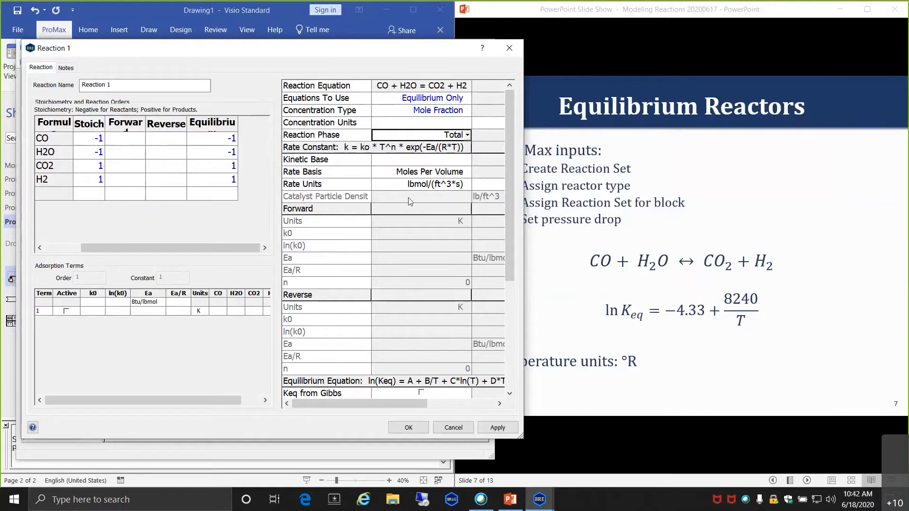
left_click(468, 136)
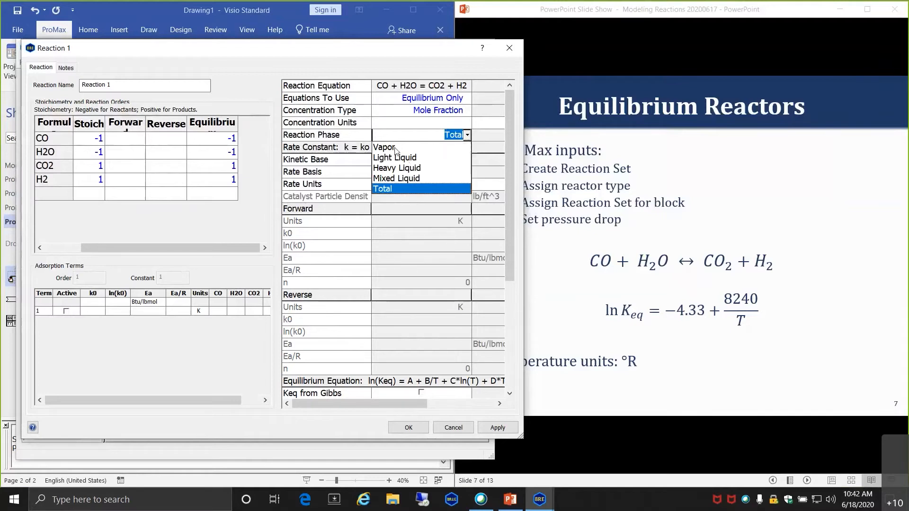
left_click(415, 134)
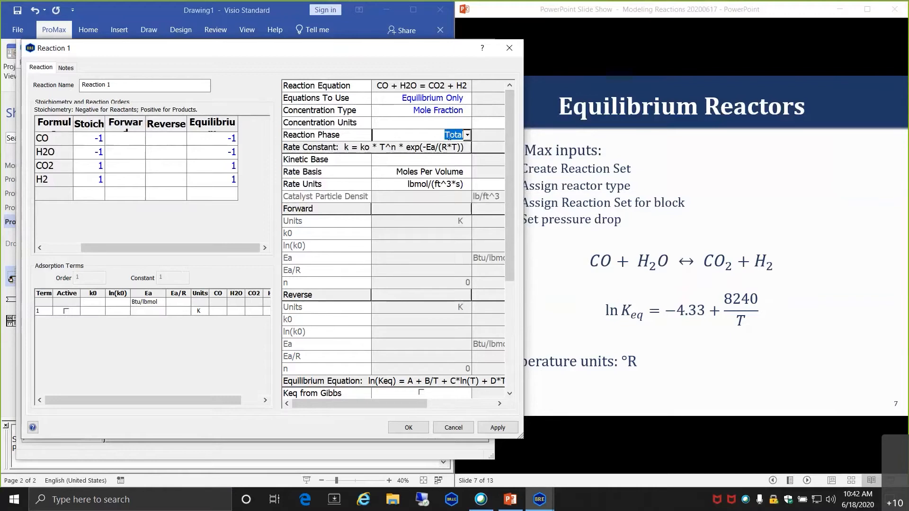
left_click(429, 160)
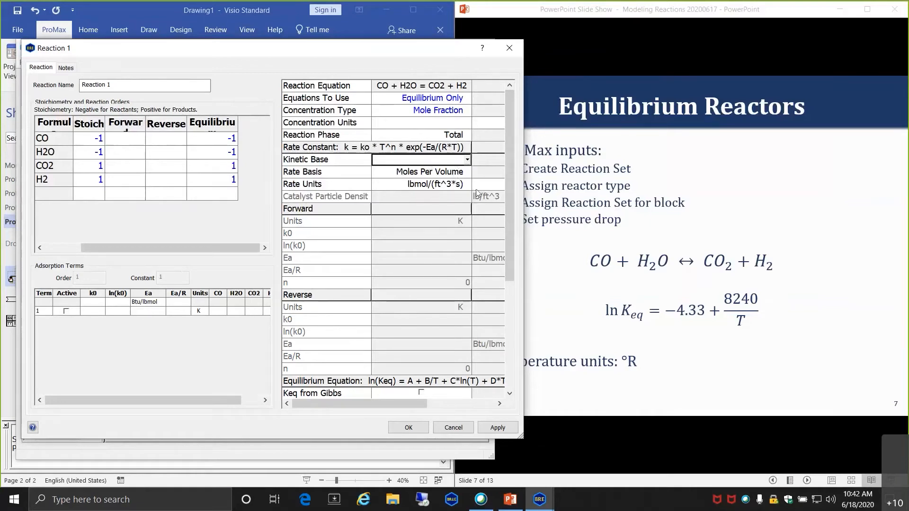
left_click_drag(510, 183, 504, 297)
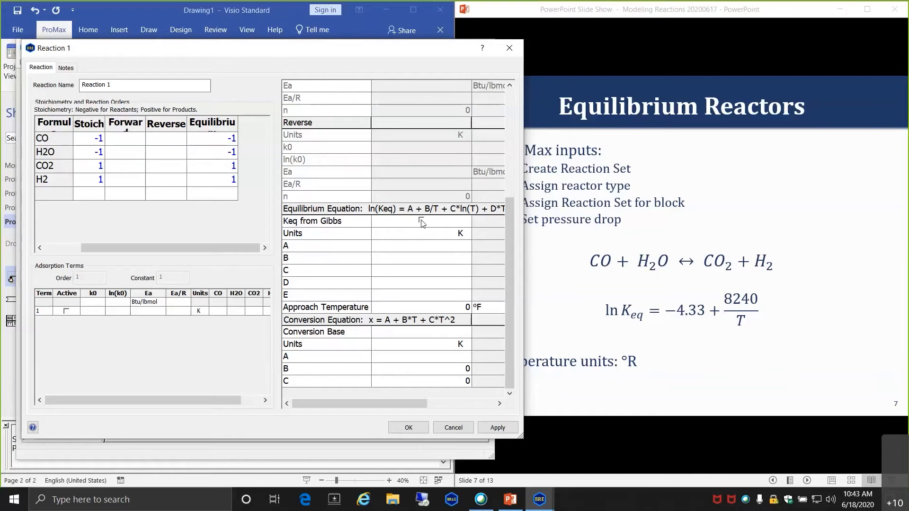
- Set equilibrium units to R with A = -4.33 and B = 8240
left_click(462, 236)
left_click(468, 235)
left_click(432, 248)
left_click(438, 250)
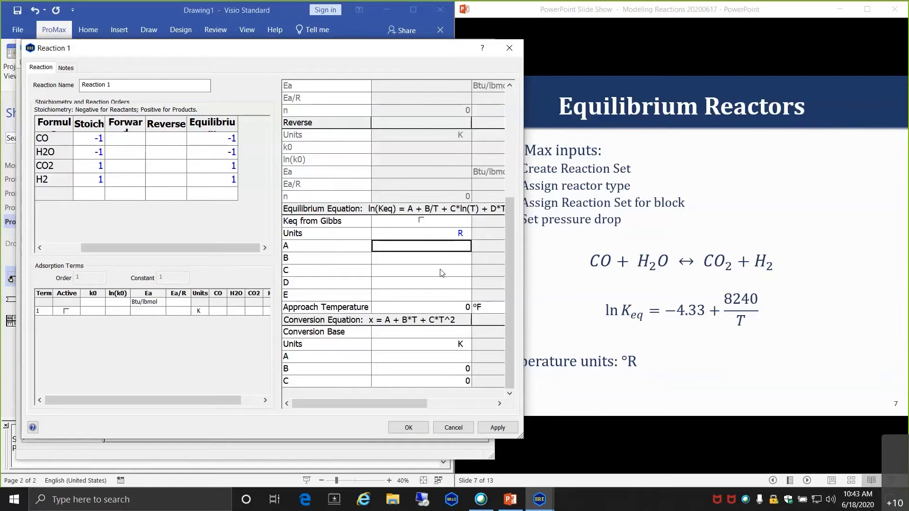
type("-4.33")
left_click(443, 260)
type("8240")
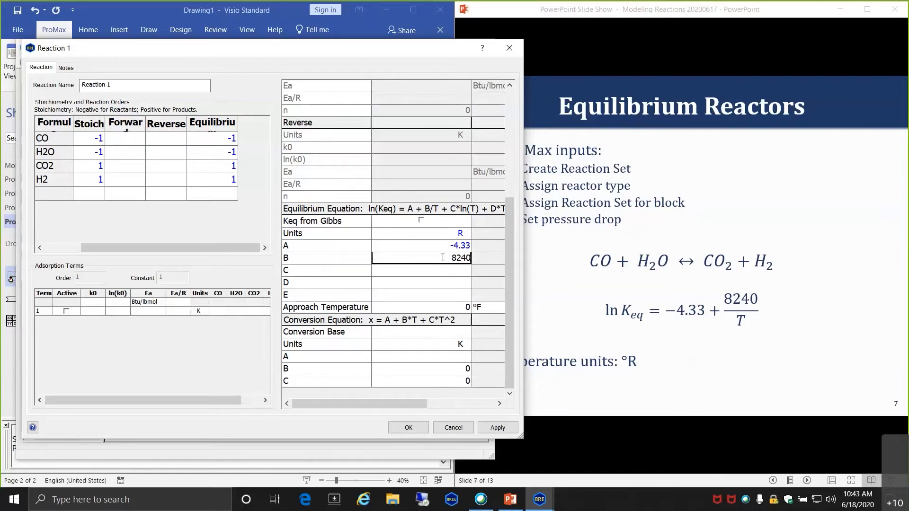
left_click(461, 270)
- Set C, D and E to 0, leave approach temperature at 0, and save the reaction
type("0")
left_click(461, 282)
type("0")
left_click(458, 295)
type("0")
left_click(461, 305)
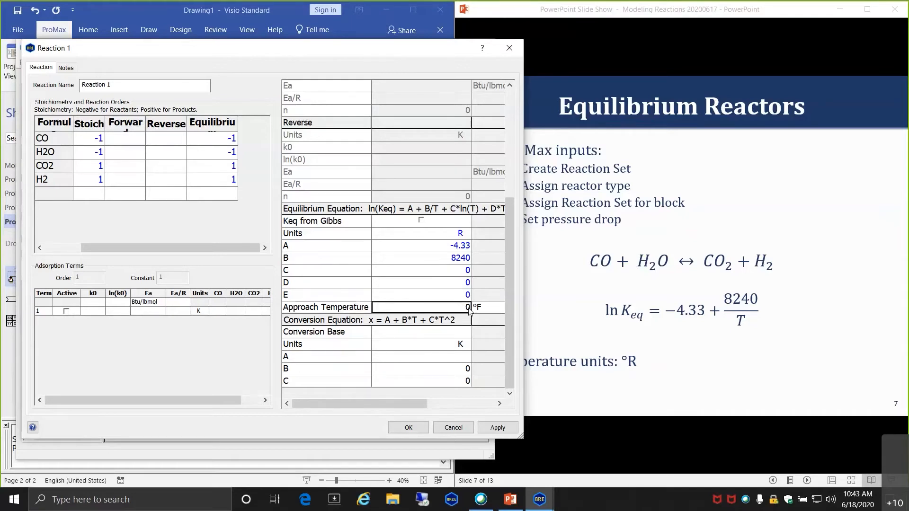
left_click(468, 308)
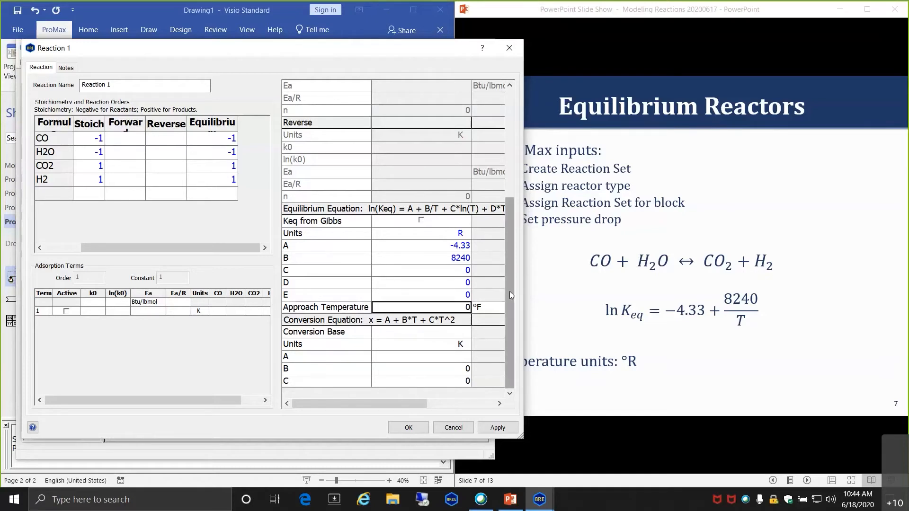
scroll(511, 295, "up", 5)
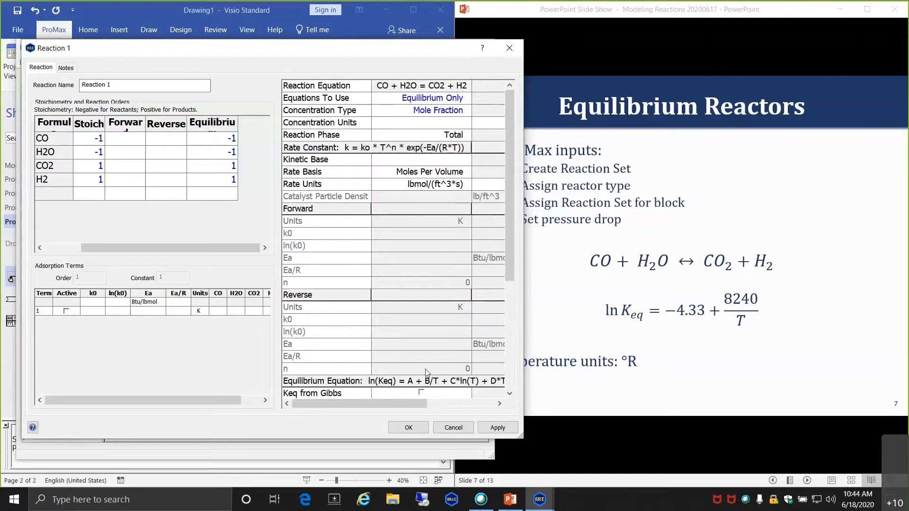
left_click(410, 429)
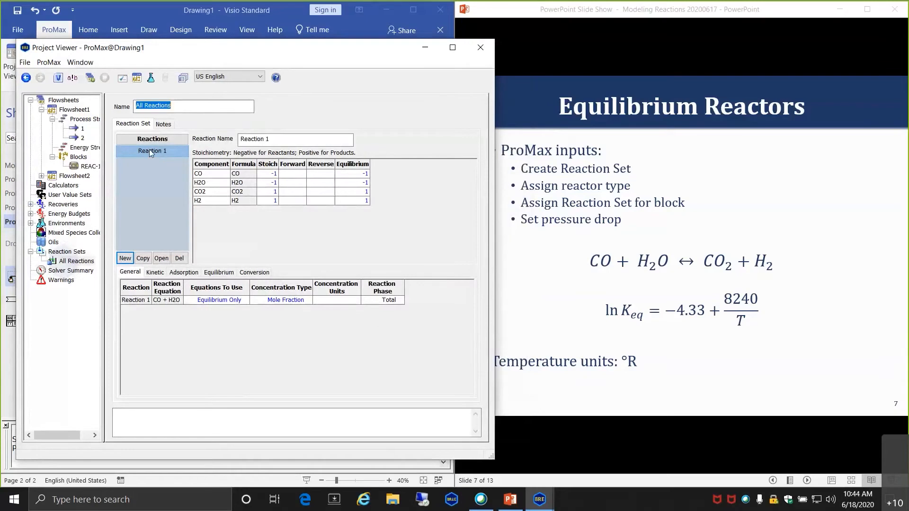
- Rename Reaction 1 to 'Eqm Water-Gas shift' and save it
double_click(150, 150)
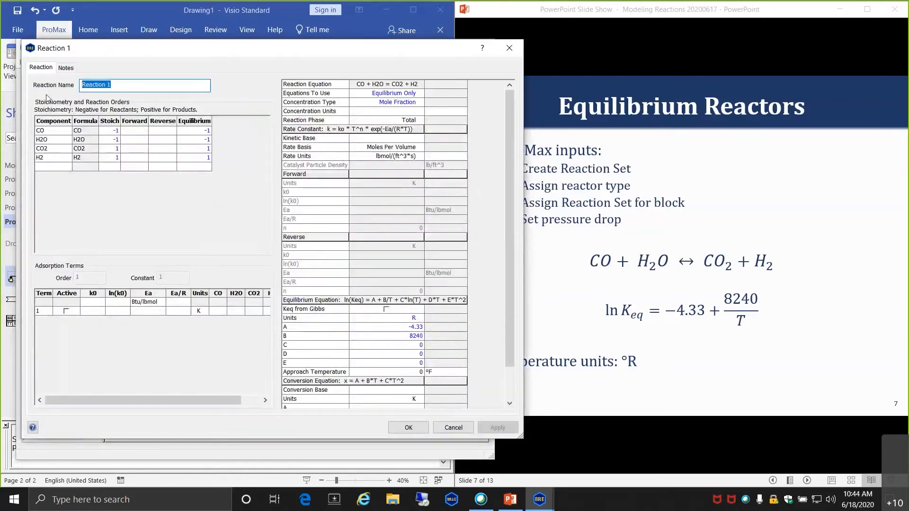
type("Eqm ")
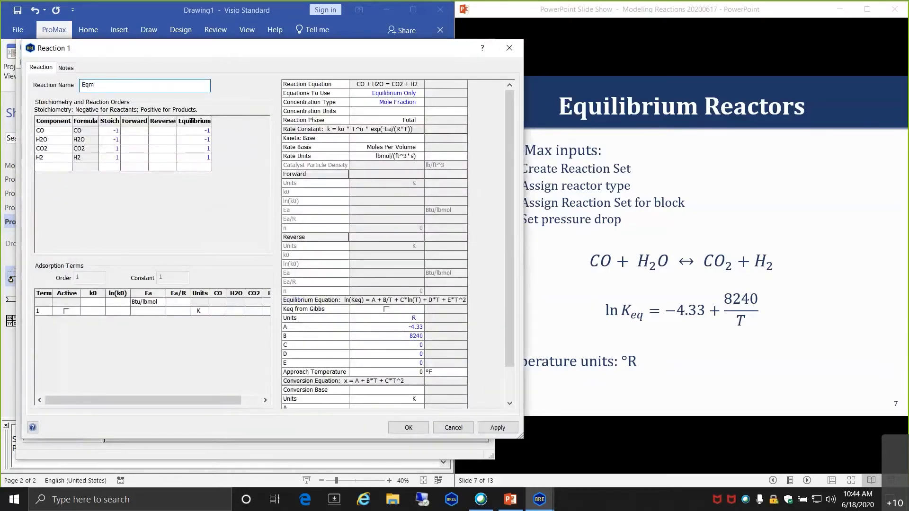
type("Wa")
type("t")
key("BackSpace")
type("ater-Gas shift")
key("Return")
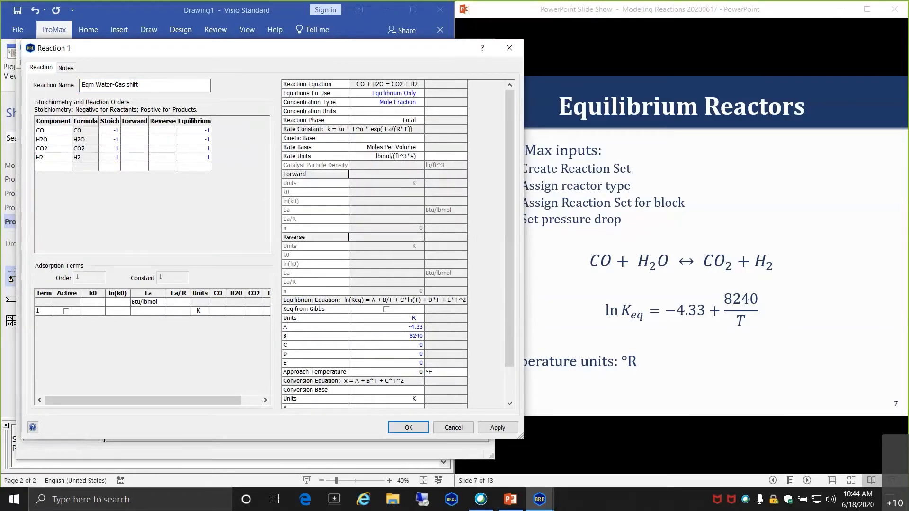
left_click(408, 427)
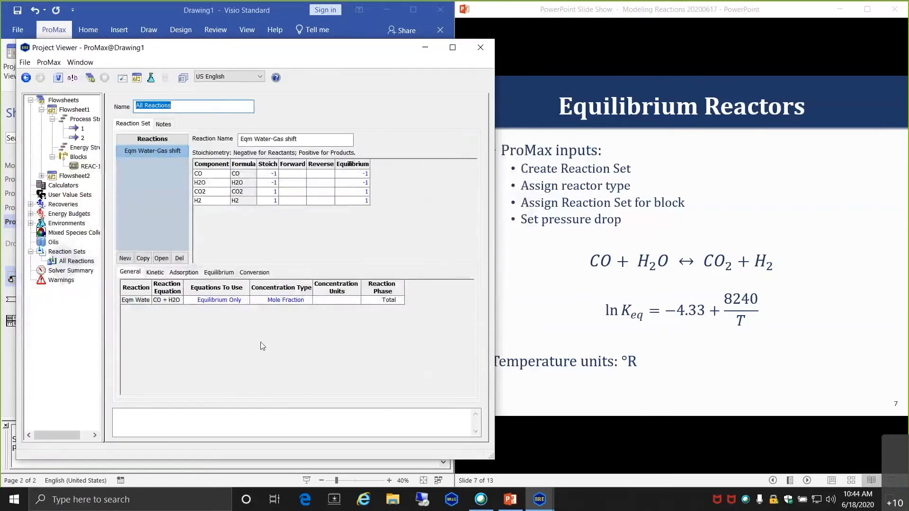
left_click(72, 253)
- Create a reaction set with Eqm Water-Gas shift active, applying to equilibrium reactors only
right_click(72, 254)
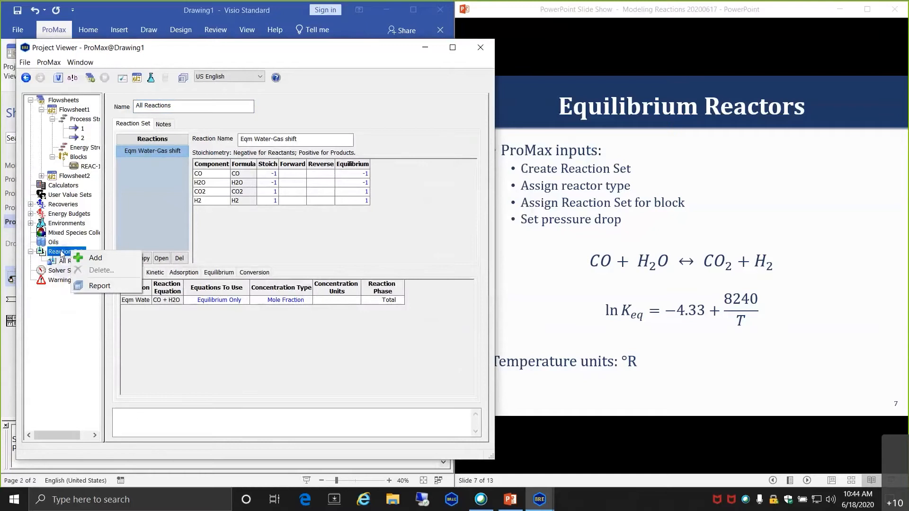
left_click(96, 258)
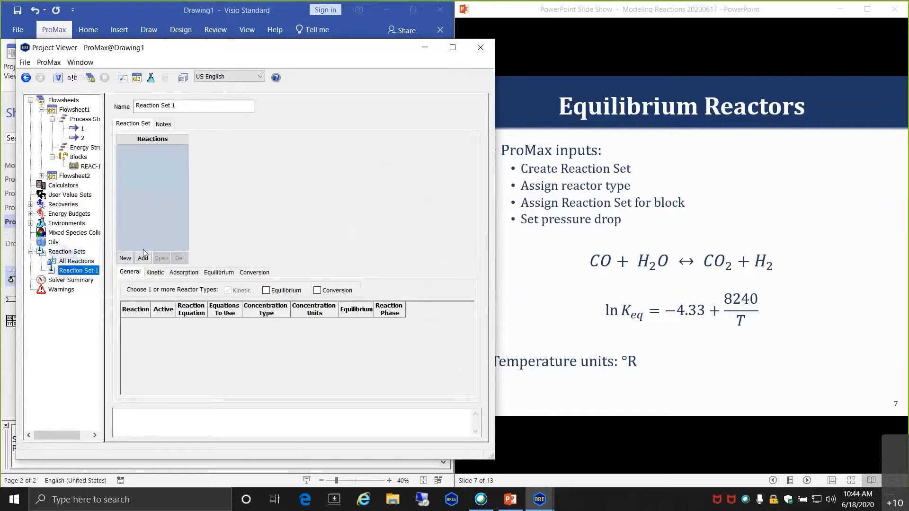
left_click(142, 258)
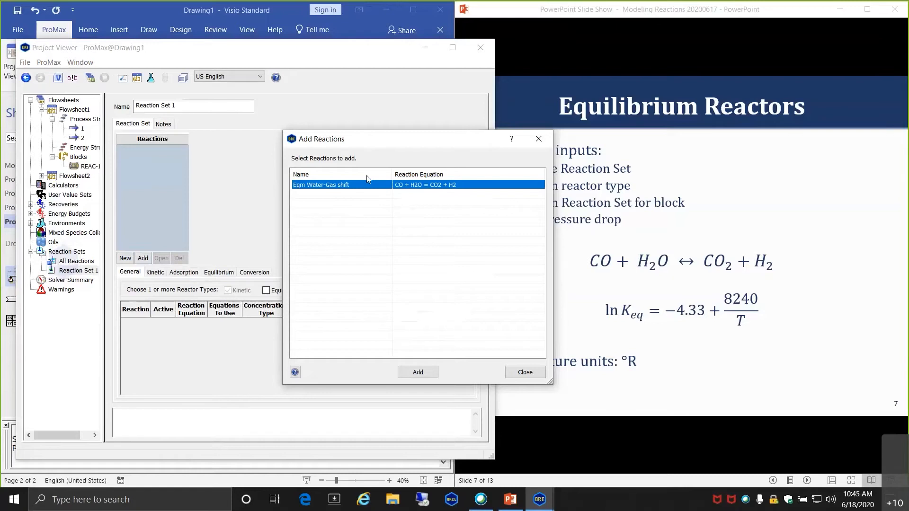
left_click(428, 374)
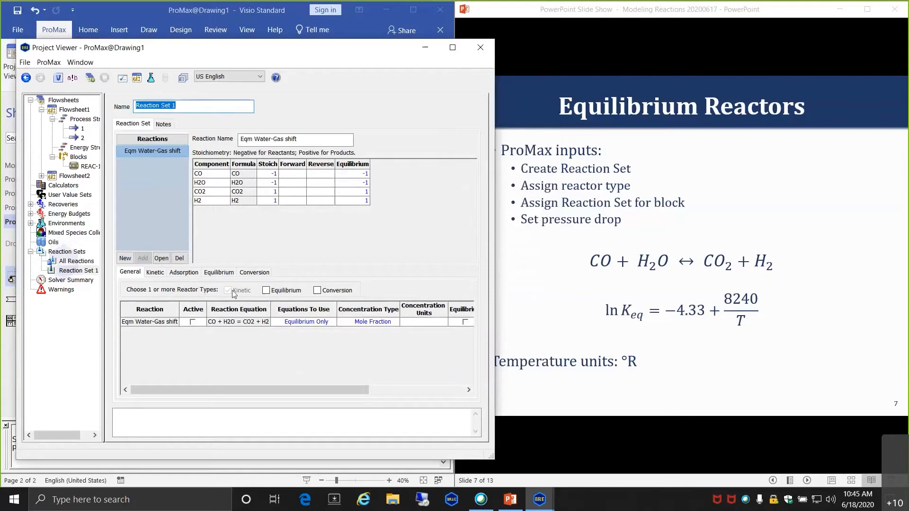
left_click(265, 292)
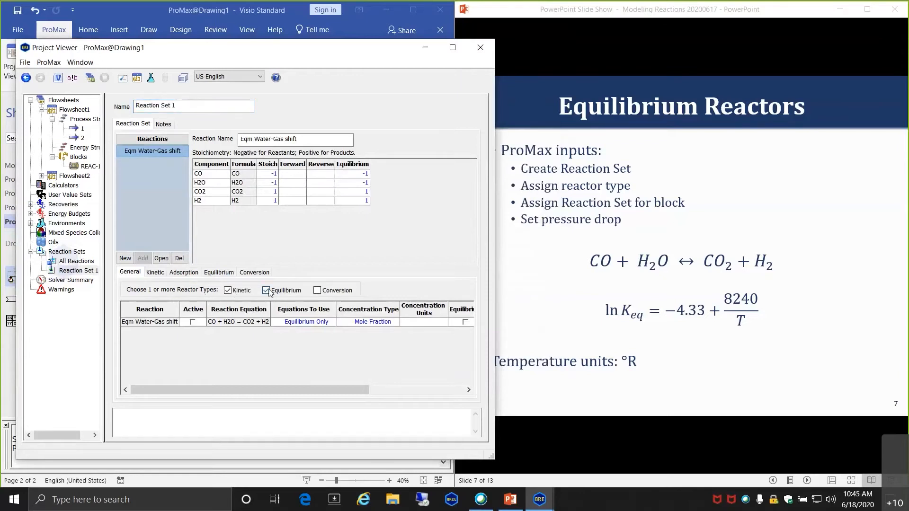
left_click(228, 291)
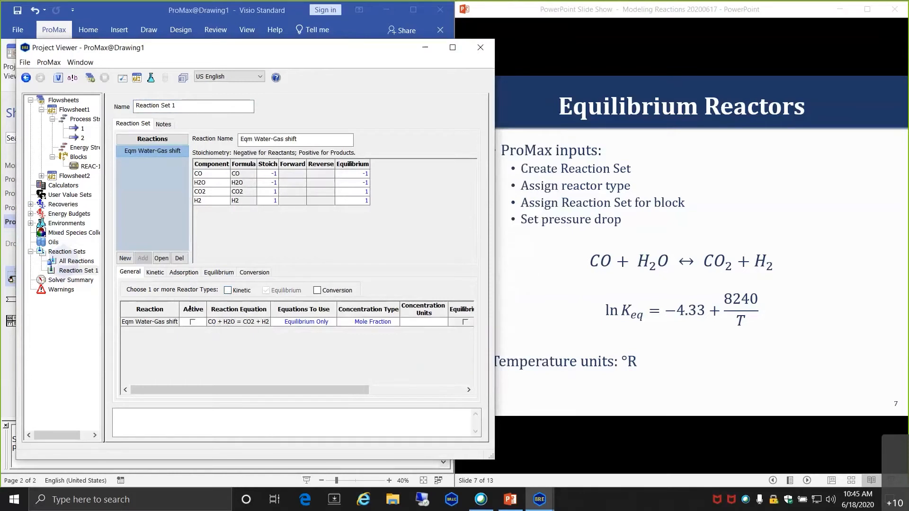
left_click(193, 321)
- Name the new reaction set EQM and close the Project Viewer
left_click_drag(188, 106, 128, 94)
type("EQM")
key("Tab")
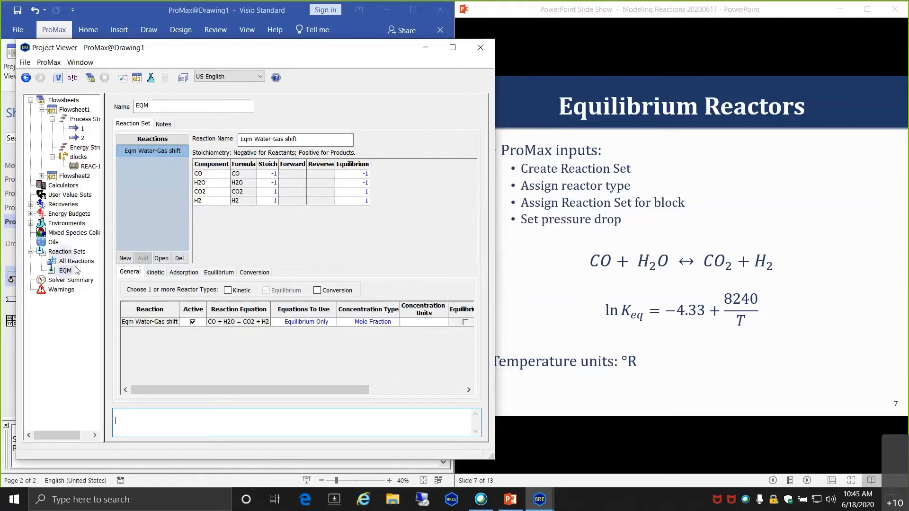
left_click(483, 47)
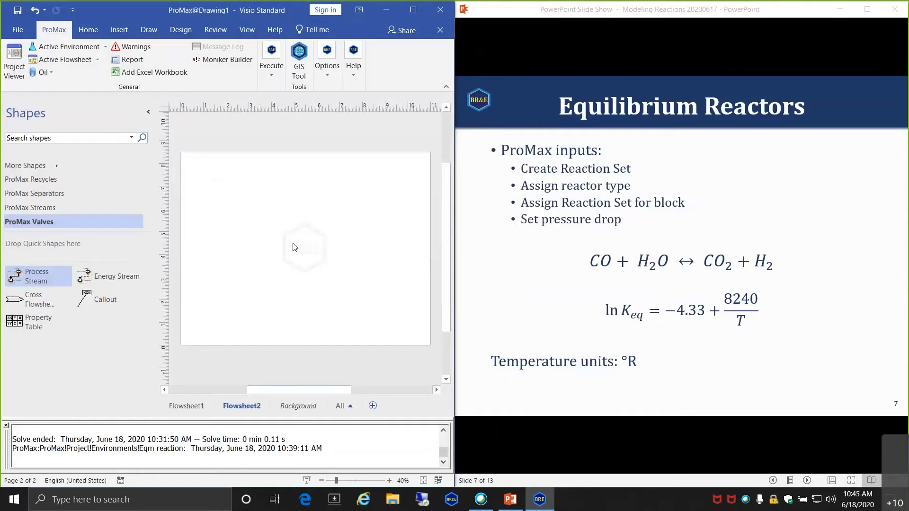
- Add EQM to the active environment's selected reaction sets and accept the changes
left_click(71, 48)
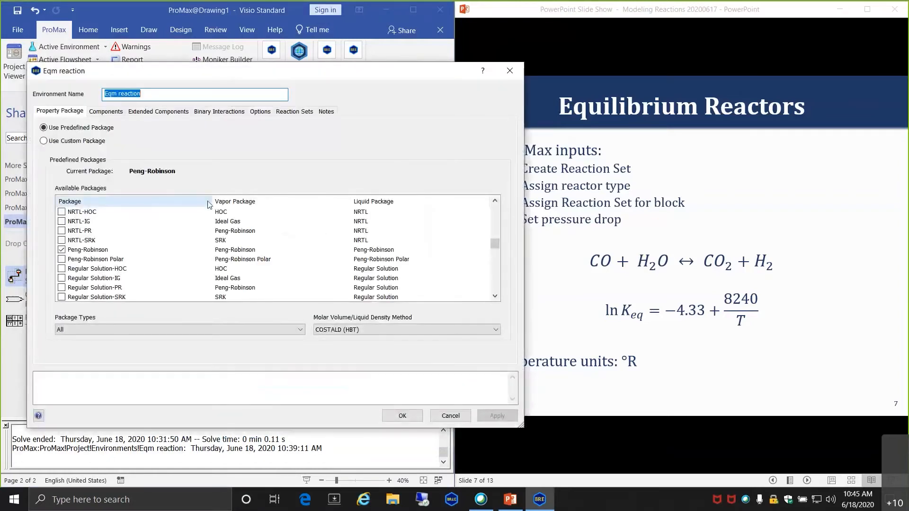
left_click(106, 112)
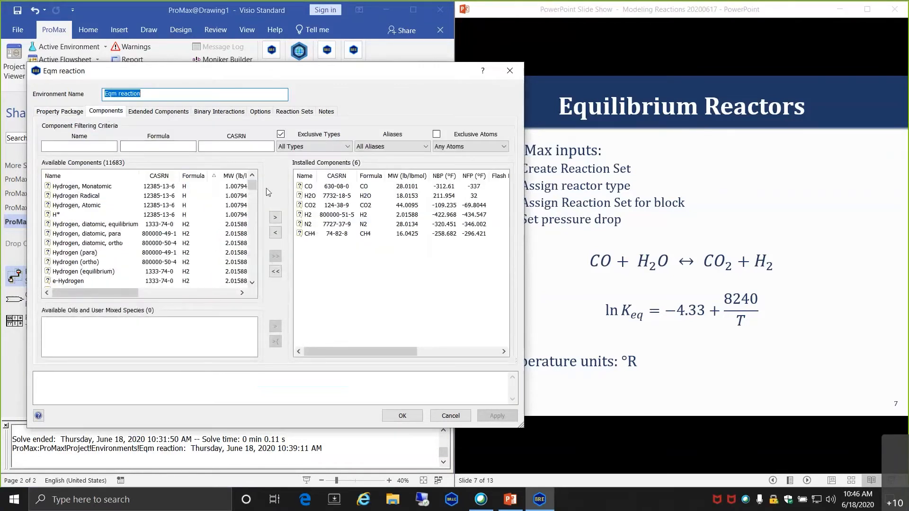
left_click(295, 113)
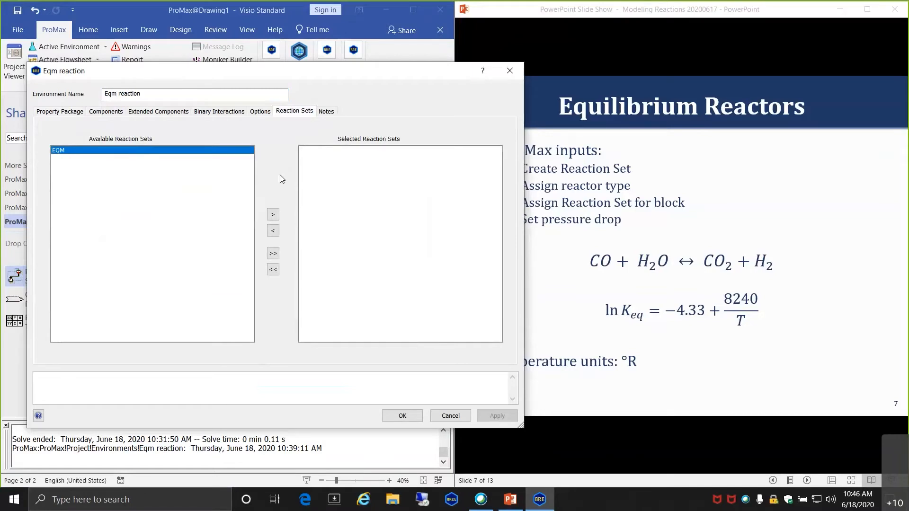
left_click(273, 215)
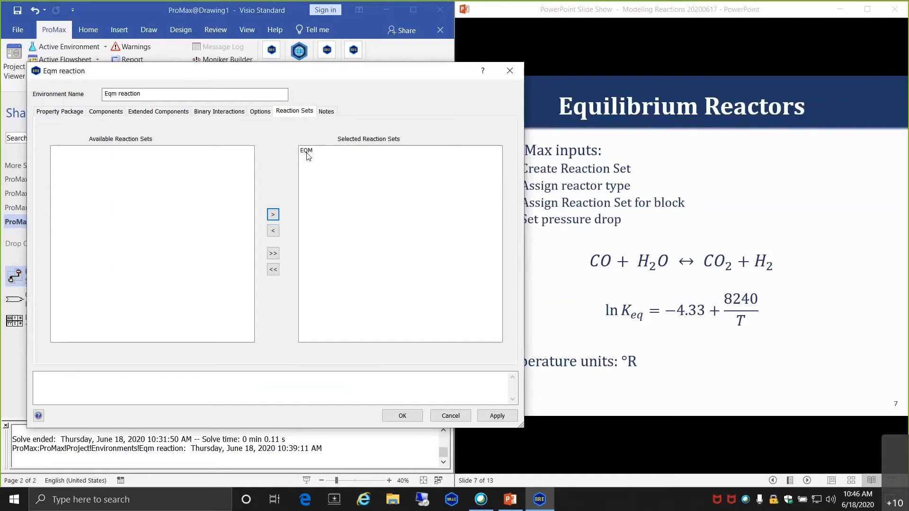
key("Return")
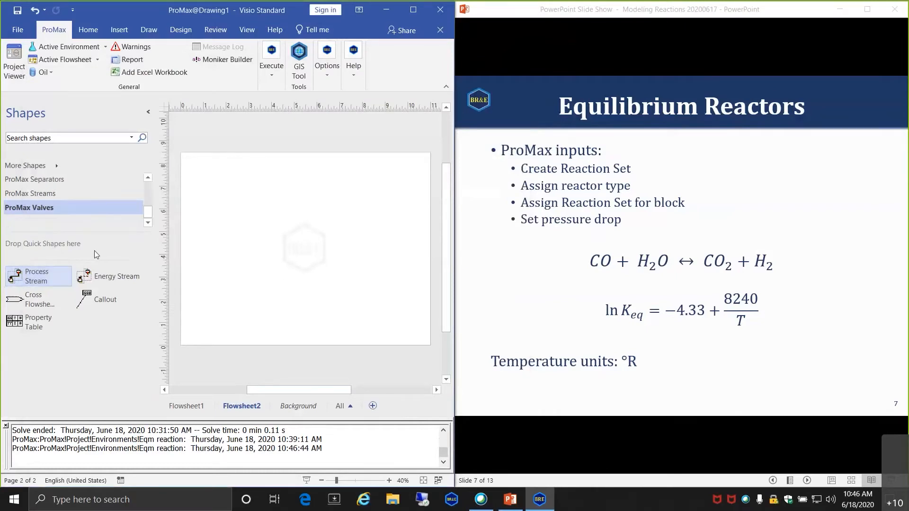
- Copy feed stream 1 from Flowsheet1 and paste it onto Flowsheet2
left_click(191, 406)
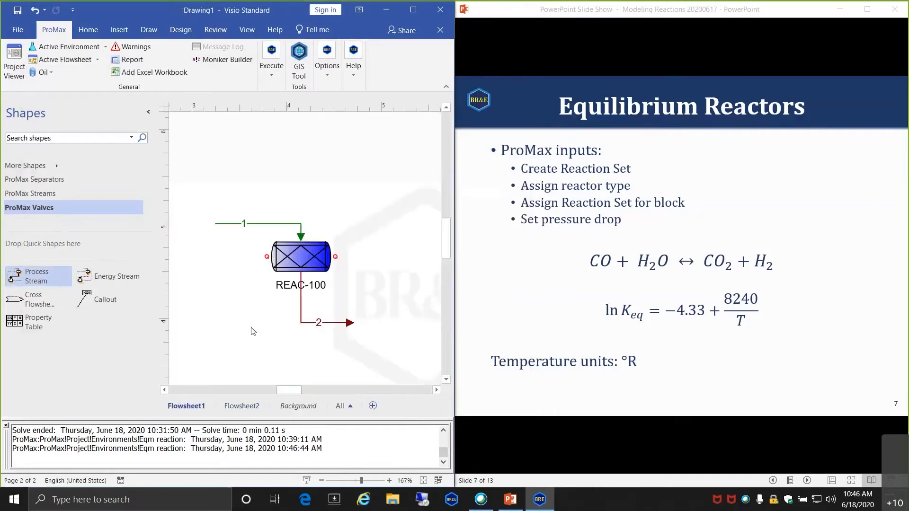
left_click(236, 225)
left_click(243, 405)
key("ctrl+v")
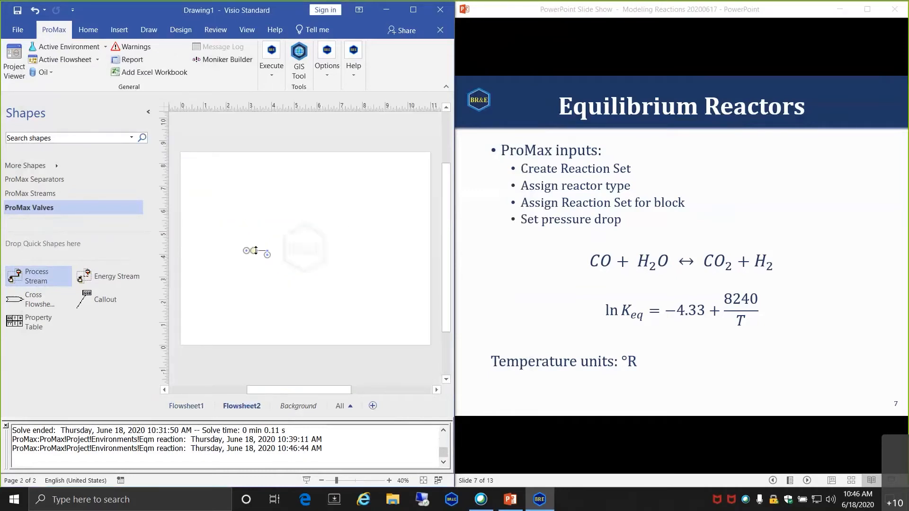
left_click(266, 285)
left_click_drag(258, 251, 280, 219)
scroll(300, 248, "up", 6, "ctrl")
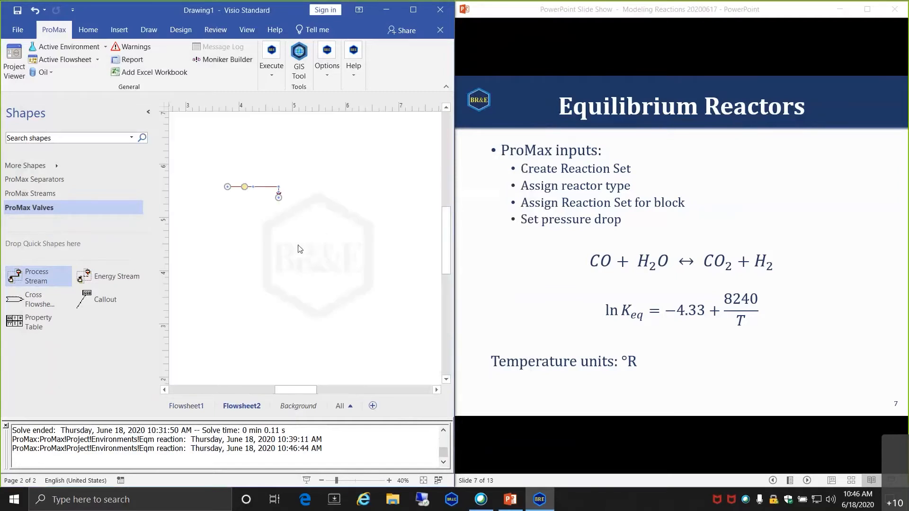
scroll(254, 249, "up", 1)
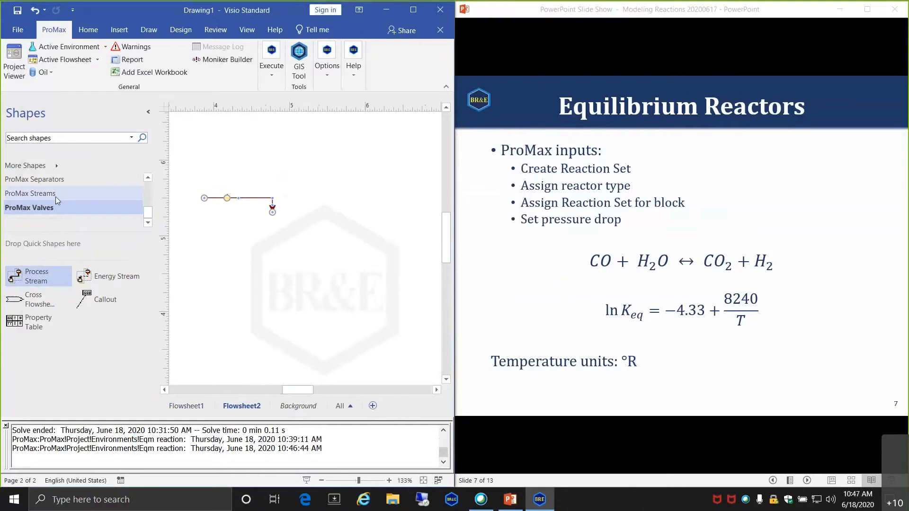
- Add a vertical reactor REAC-100 at the feed's end with outlet process stream 2
left_click(32, 193)
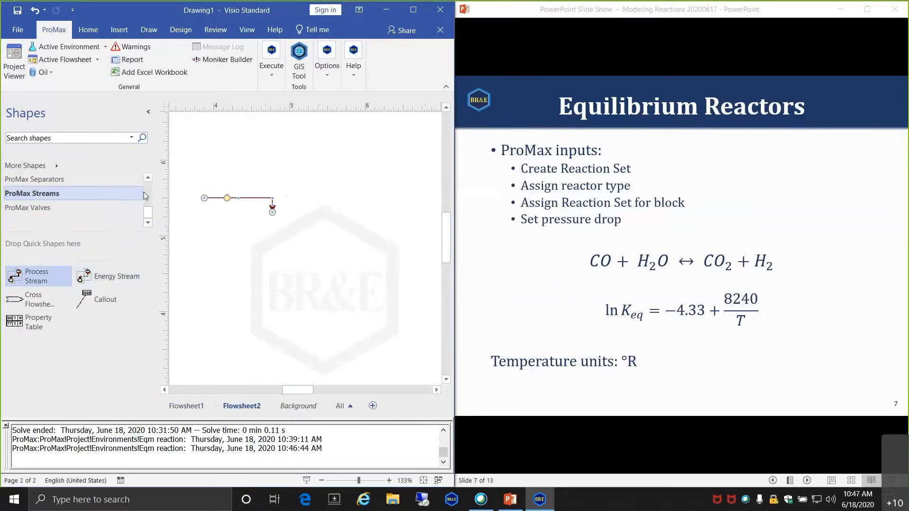
scroll(57, 201, "up", 2)
left_click(50, 179)
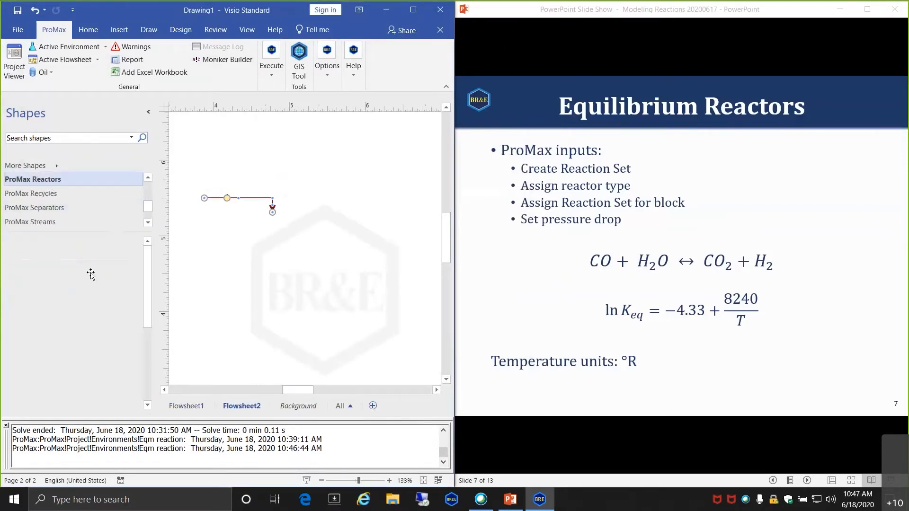
left_click_drag(15, 276, 271, 226)
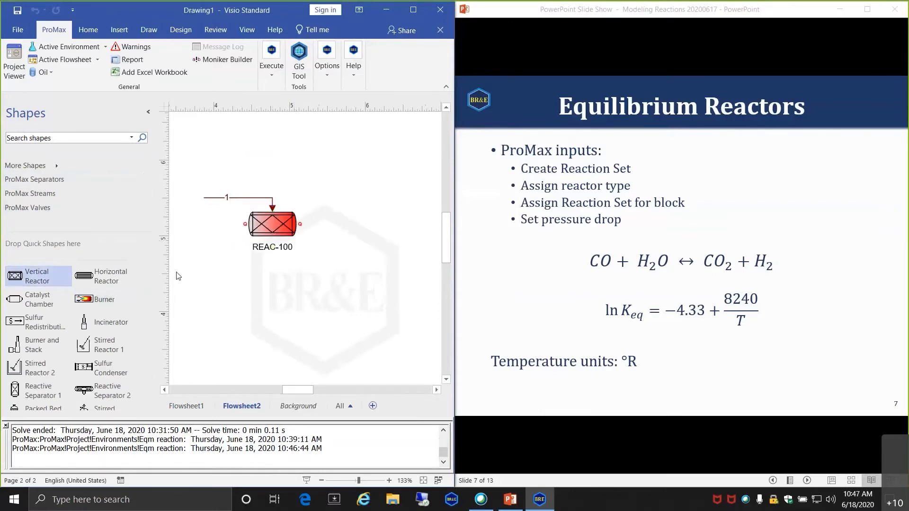
left_click(59, 195)
left_click_drag(52, 282, 273, 236)
left_click(252, 304)
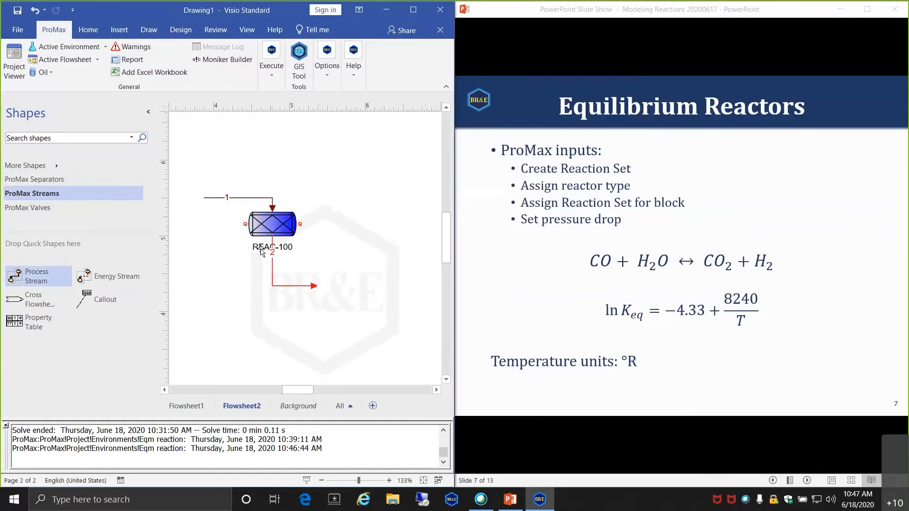
double_click(265, 223)
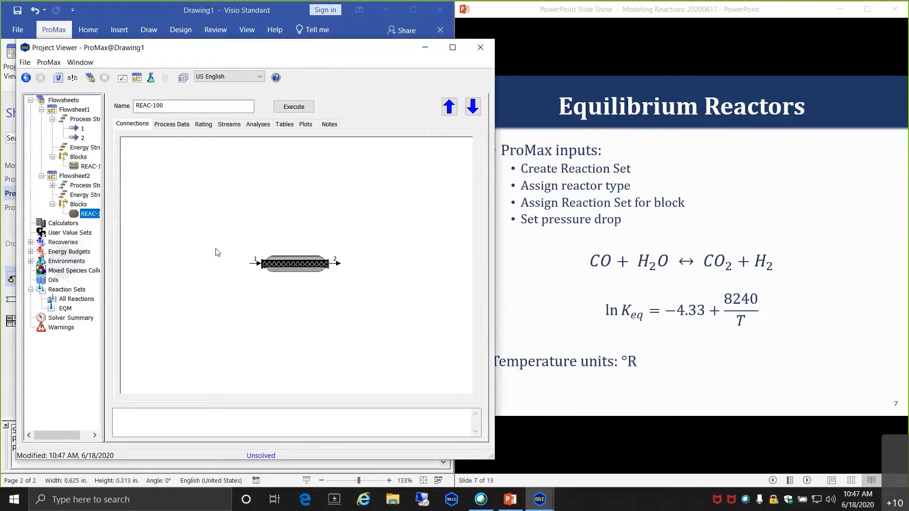
- Make REAC-100 an Equilibrium reactor using the EQM reaction set
left_click(172, 125)
left_click(375, 164)
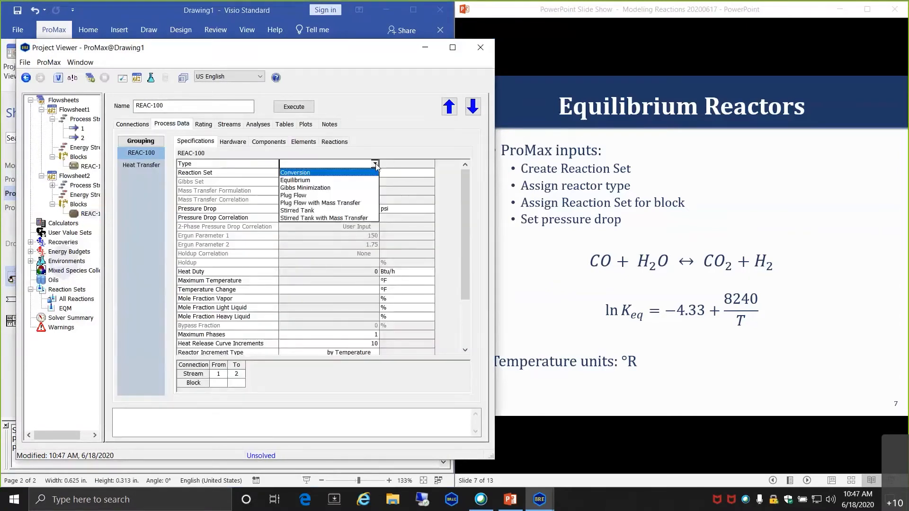
left_click(300, 180)
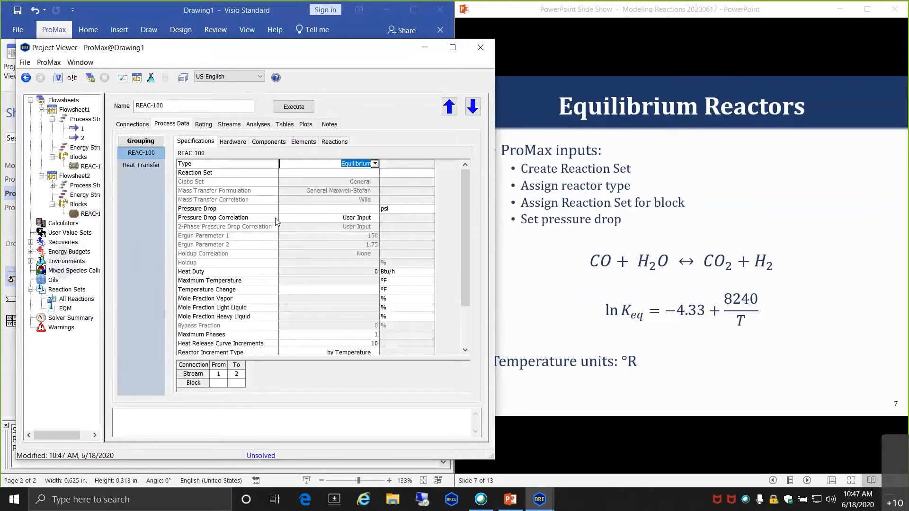
left_click(335, 173)
left_click(376, 173)
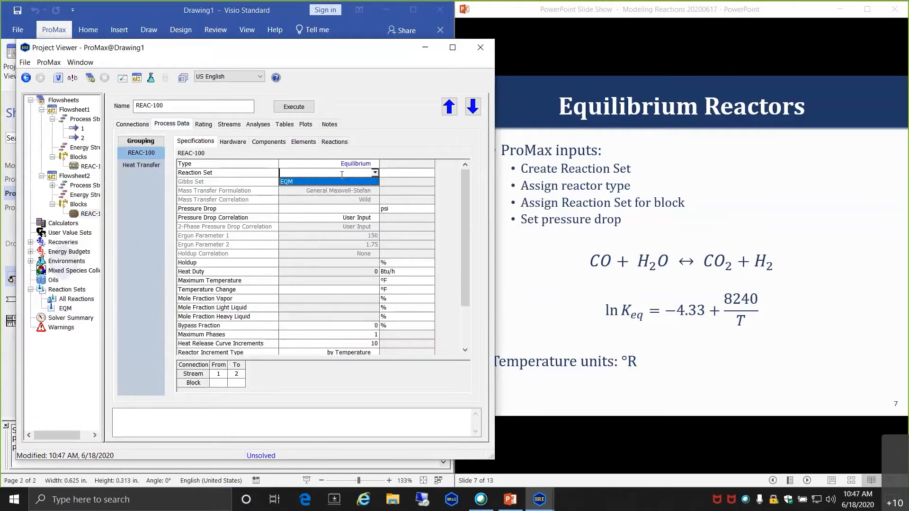
left_click(302, 182)
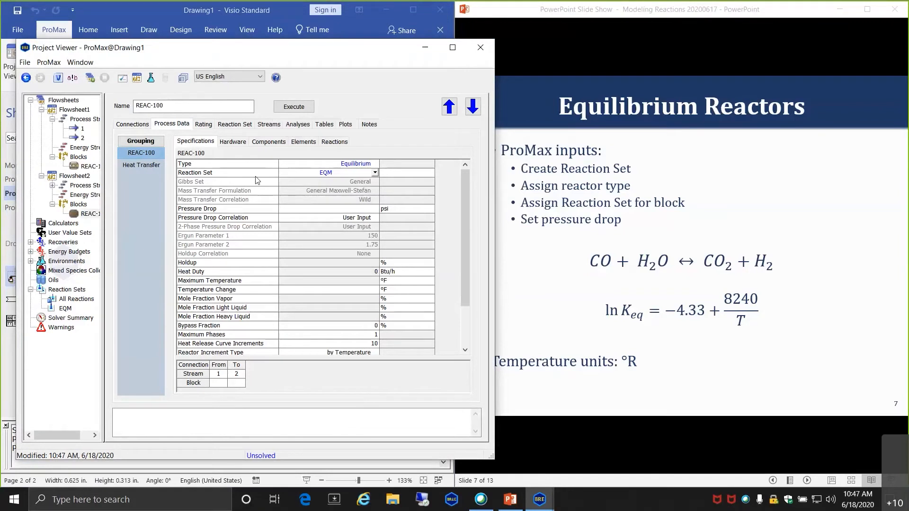
- Review REAC-100's reaction and conversion tables and the Eqm Water-Gas shift details
left_click(335, 143)
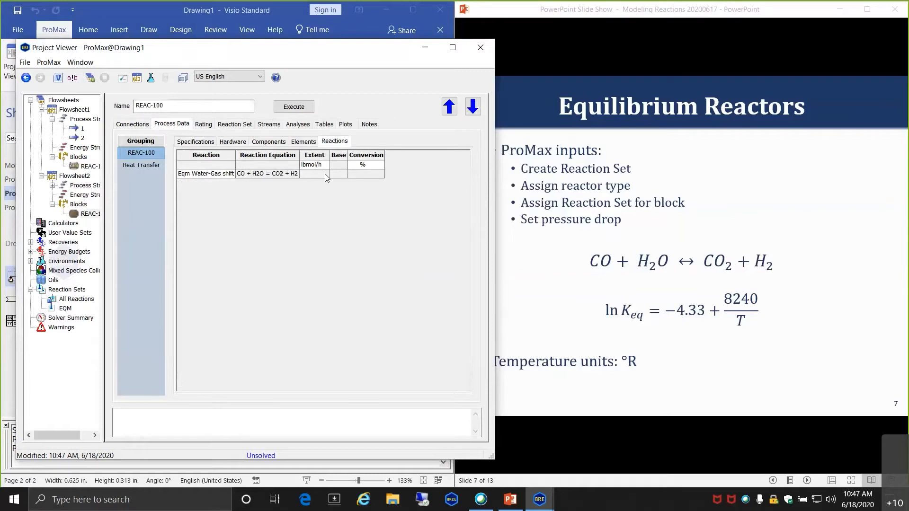
left_click(277, 141)
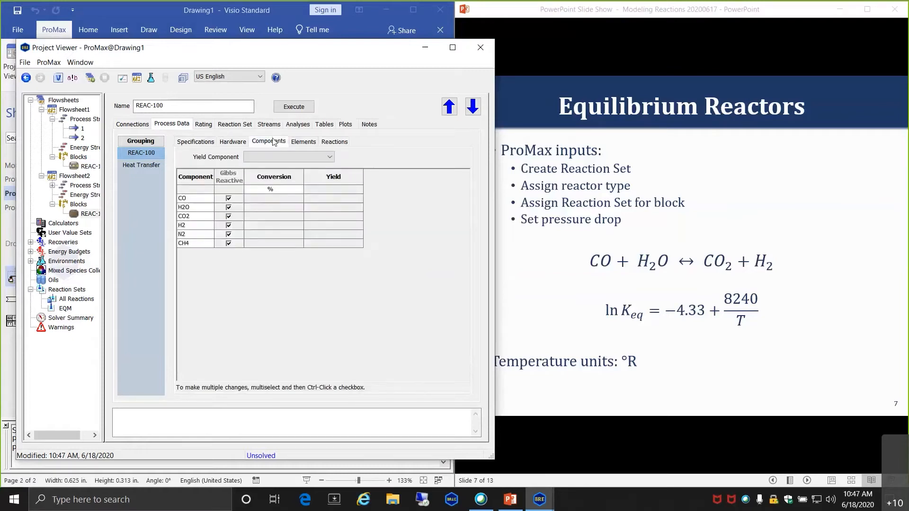
left_click(332, 142)
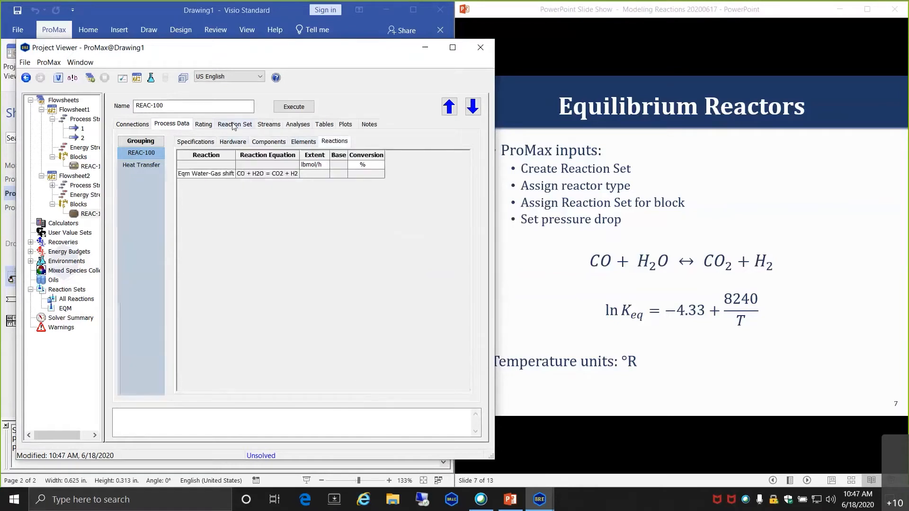
left_click(233, 124)
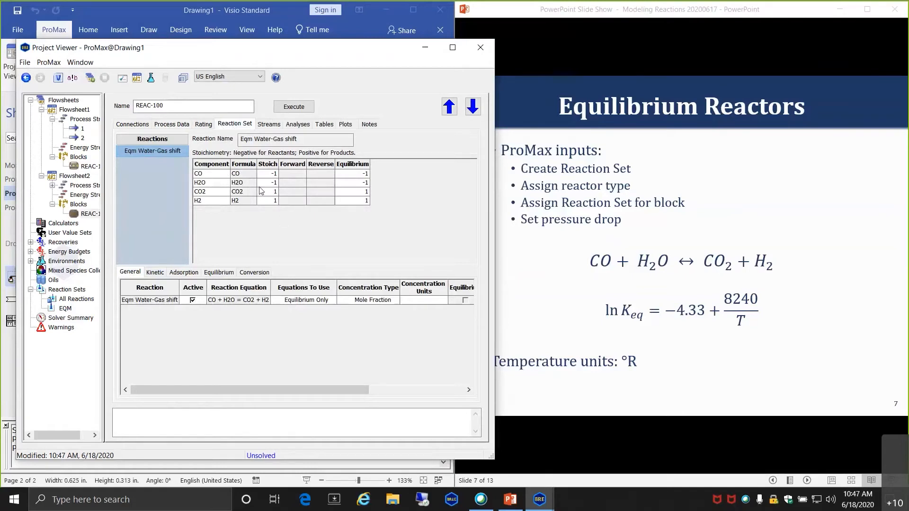
- Step through the Kinetic and Adsorption sub-tabs to Equilibrium, showing A = -4.33 and B = 8240 °R
left_click(155, 272)
left_click(184, 272)
left_click(219, 272)
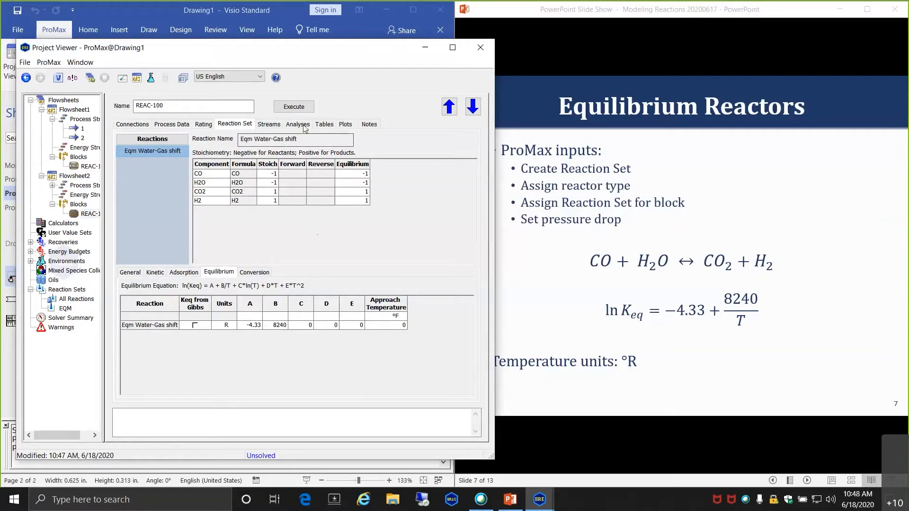
- Enter a 5 psi pressure drop in REAC-100's specifications
left_click(172, 124)
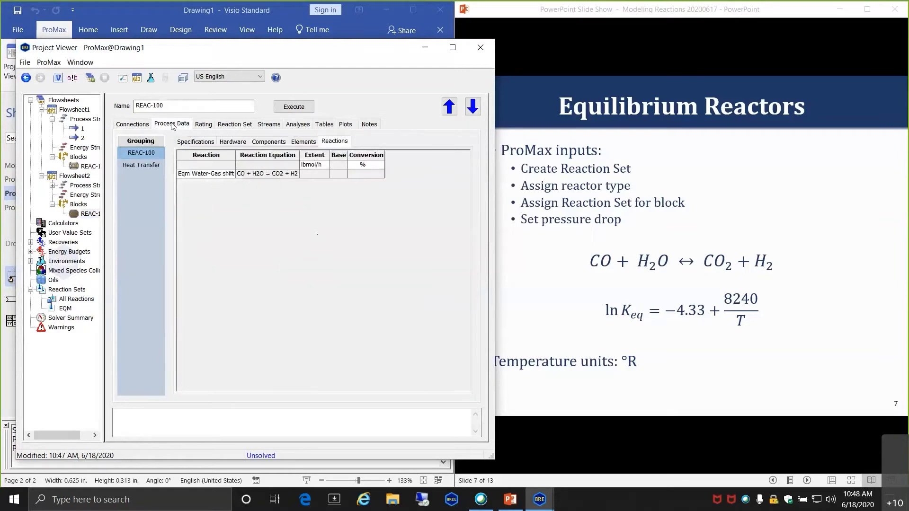
left_click(198, 142)
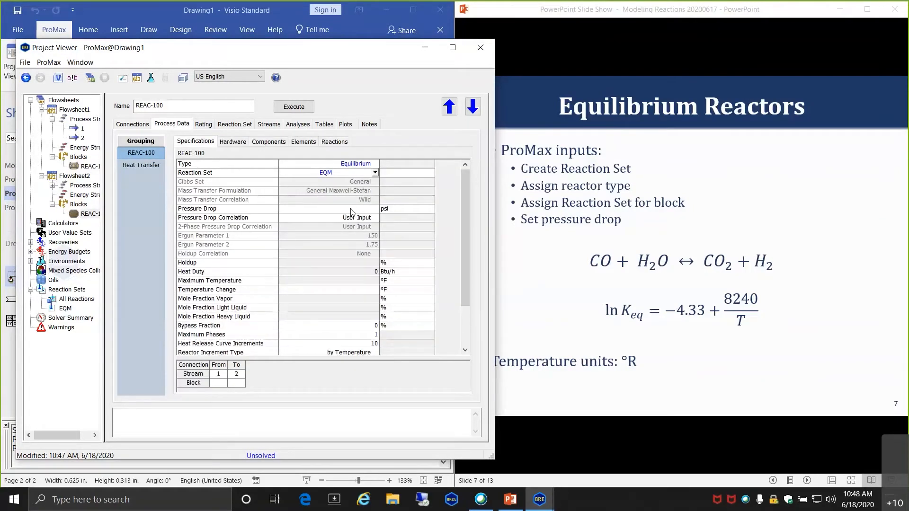
left_click(352, 210)
type("5")
key("Return")
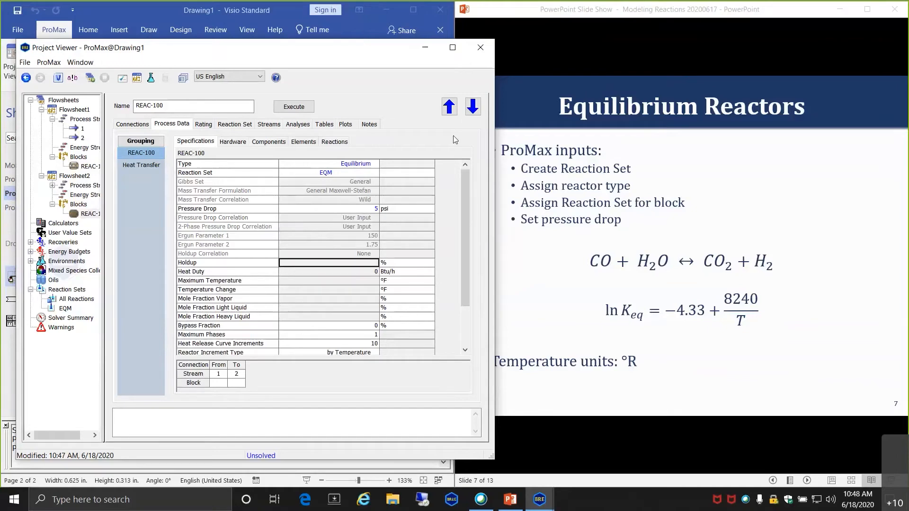
- Solve just the REAC-100 block with Execute Block
left_click(481, 48)
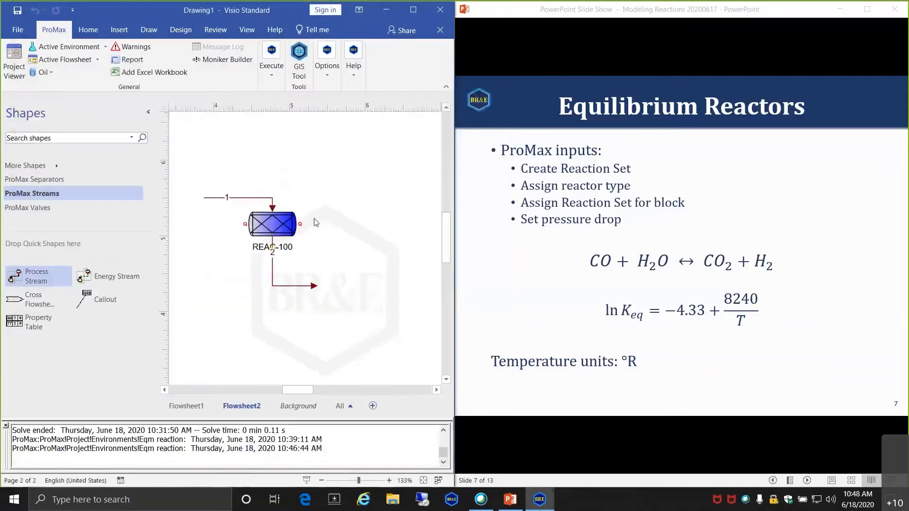
left_click(271, 69)
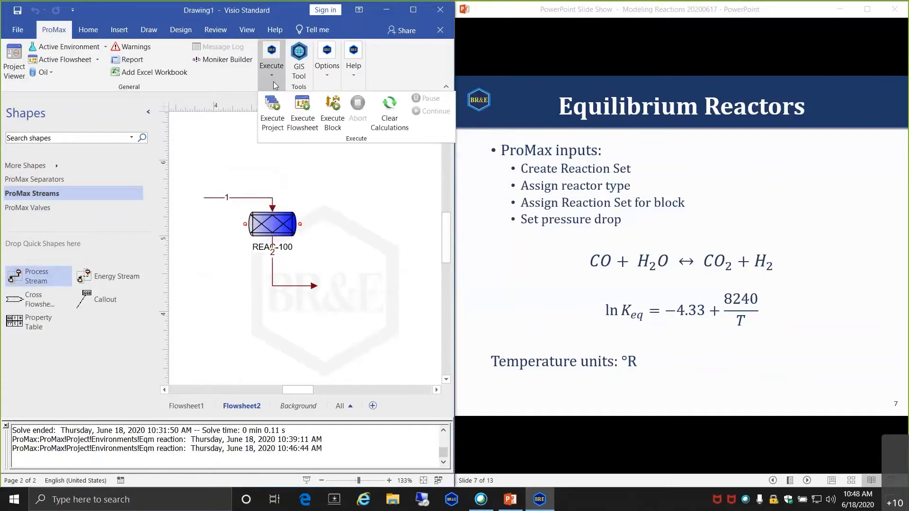
left_click(301, 119)
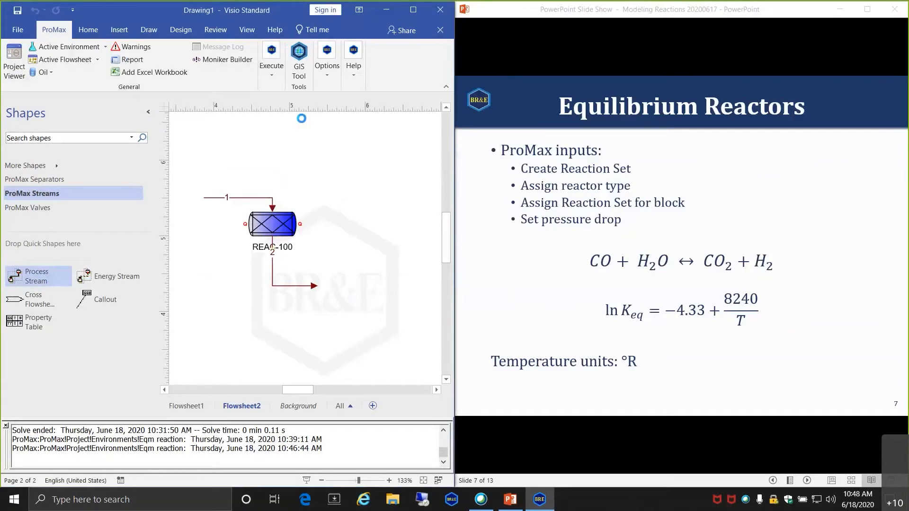
- Check the results: 80.9783% CO conversion and 64.7827 lbmol/h reaction extent, then return to the flowsheet
double_click(275, 225)
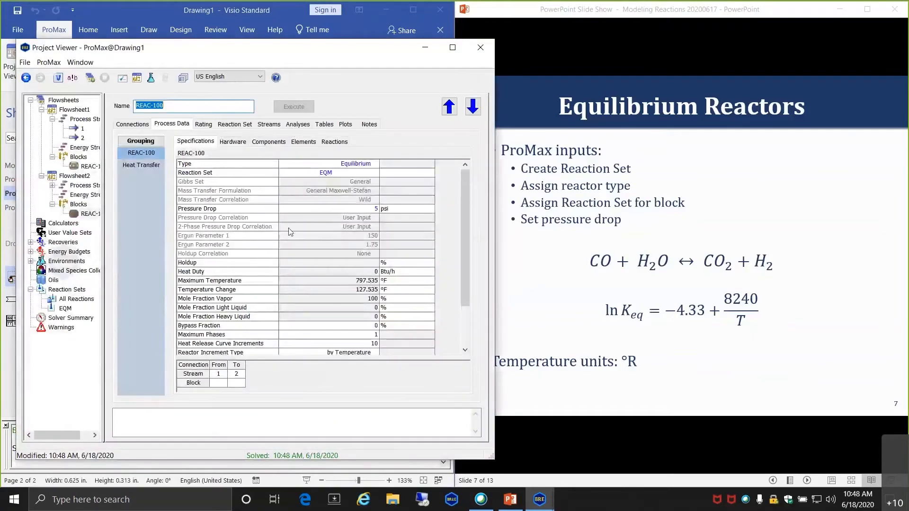
left_click(263, 143)
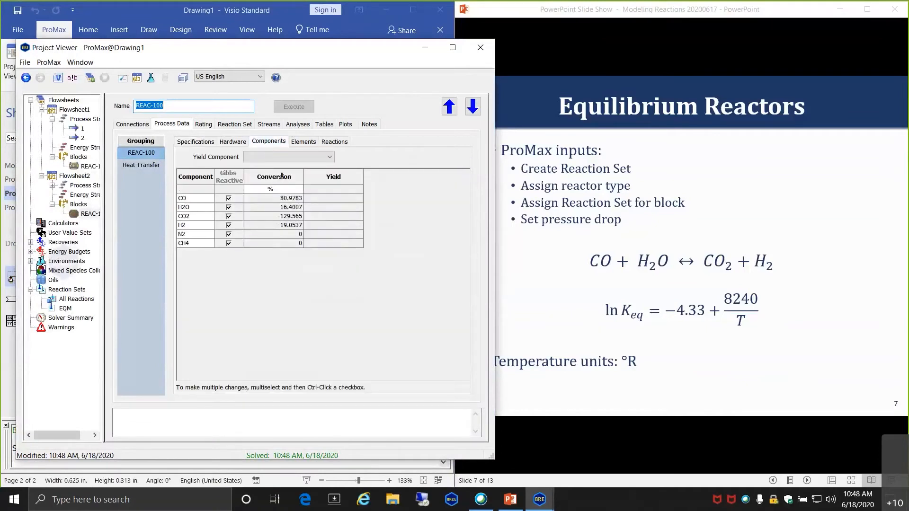
left_click(273, 199)
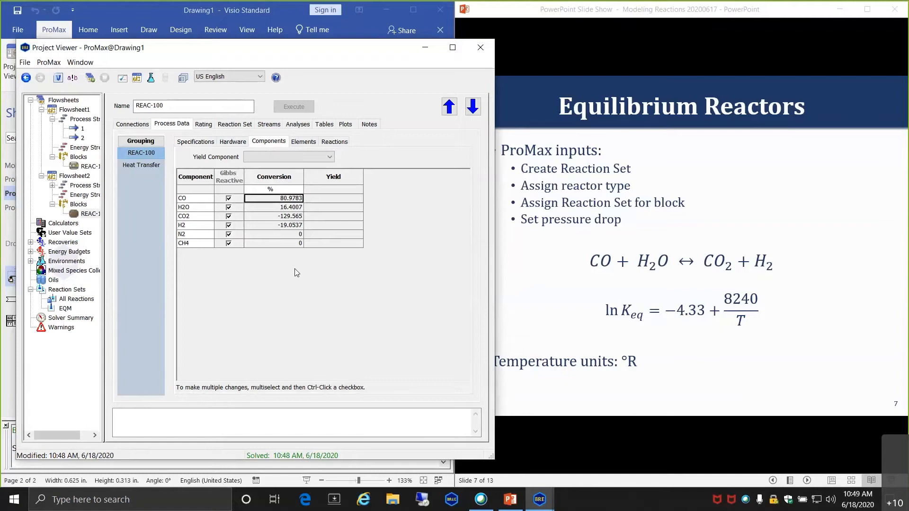
left_click(334, 142)
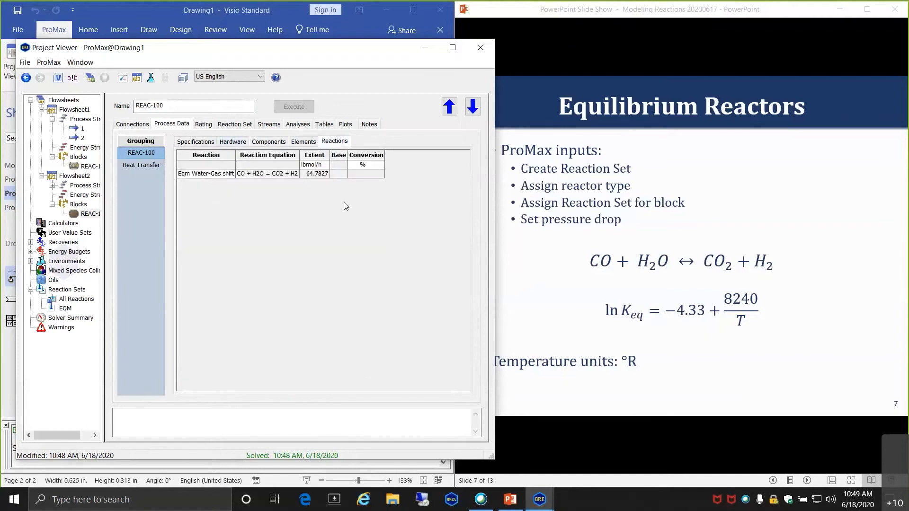
mouse_move(311, 180)
left_click(127, 21)
double_click(214, 197)
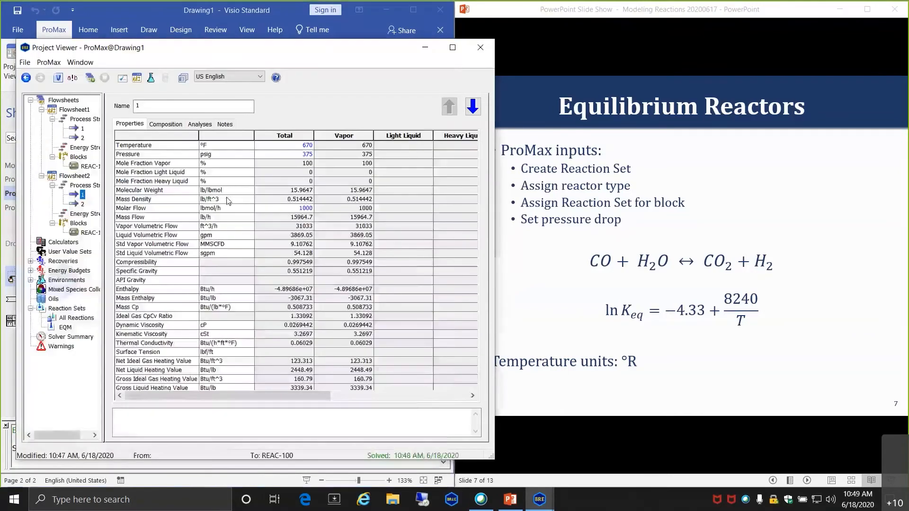
- Set feed stream 1's molar flow to 100, including on the Flowsheet1 page
left_click(290, 209)
type("100")
key("Return")
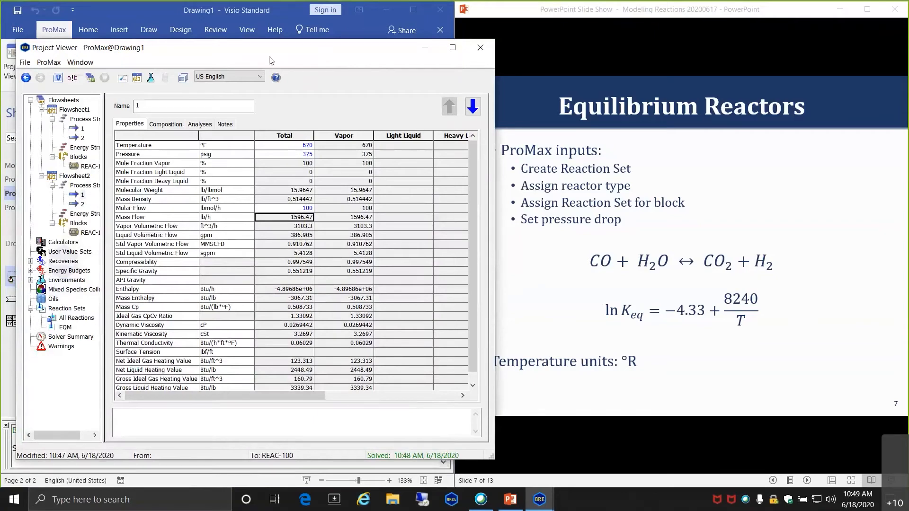
left_click(140, 18)
left_click(185, 405)
left_click(242, 224)
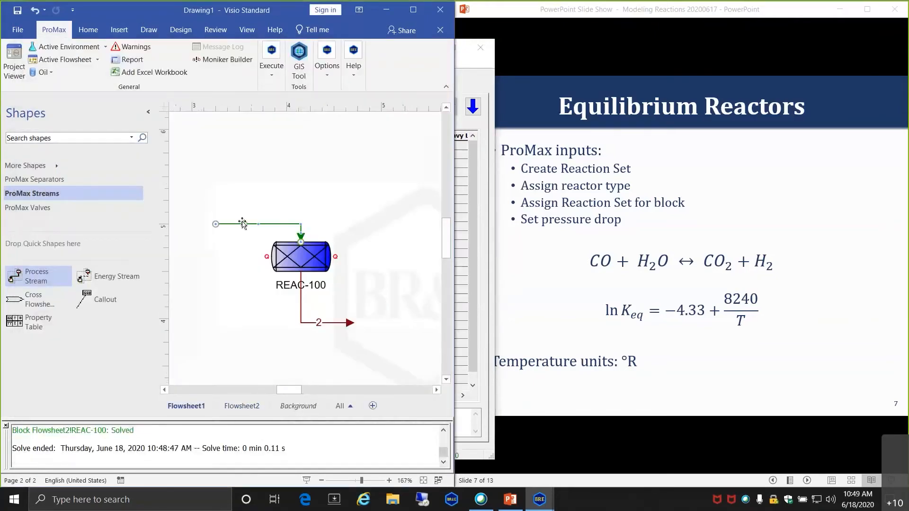
double_click(242, 224)
left_click(384, 274)
type("100")
key("Return")
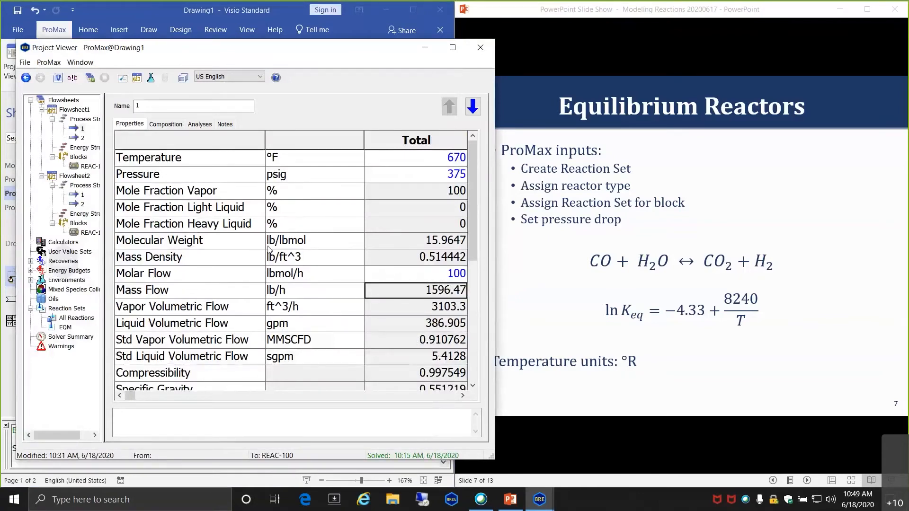
left_click(479, 47)
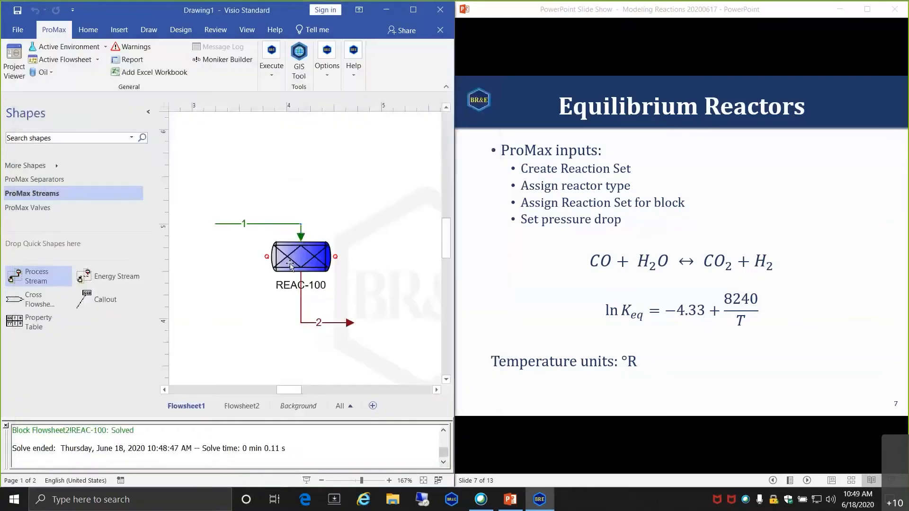
- Re-solve Flowsheet1's REAC-100 and confirm 81.0778% CO conversion
double_click(299, 255)
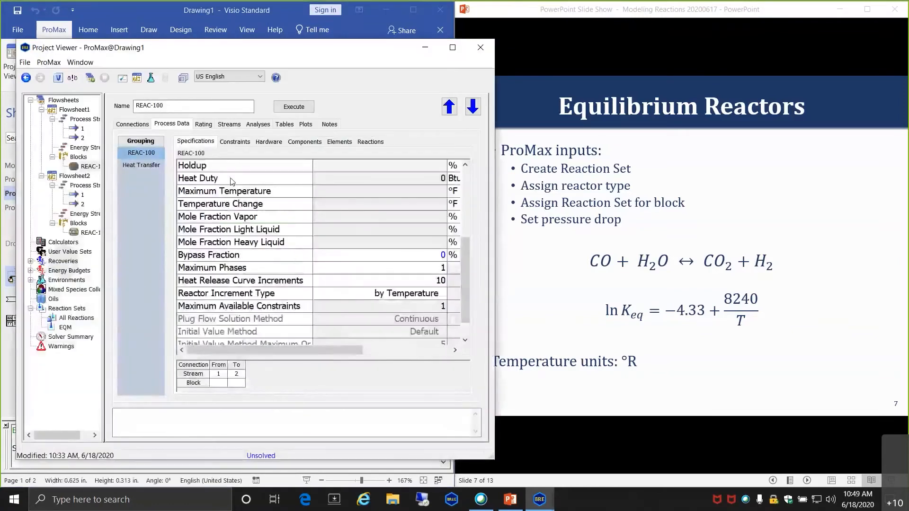
left_click(236, 141)
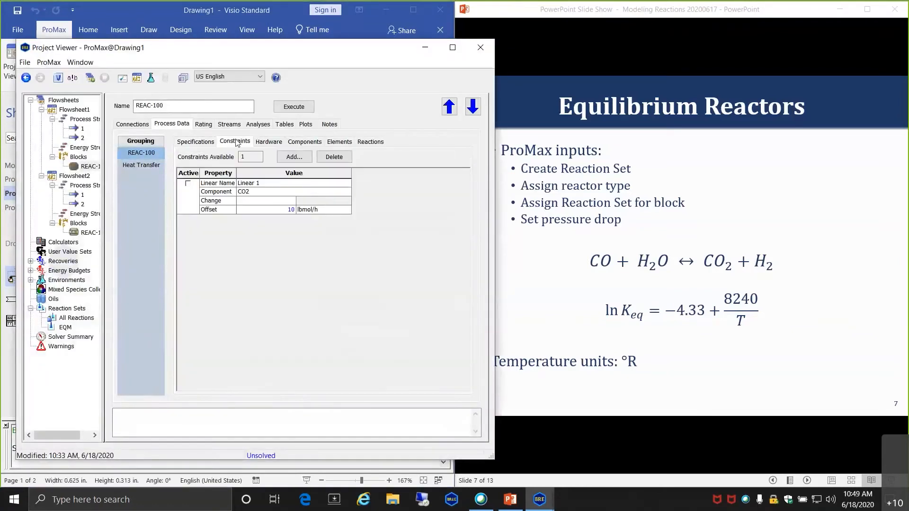
left_click(292, 109)
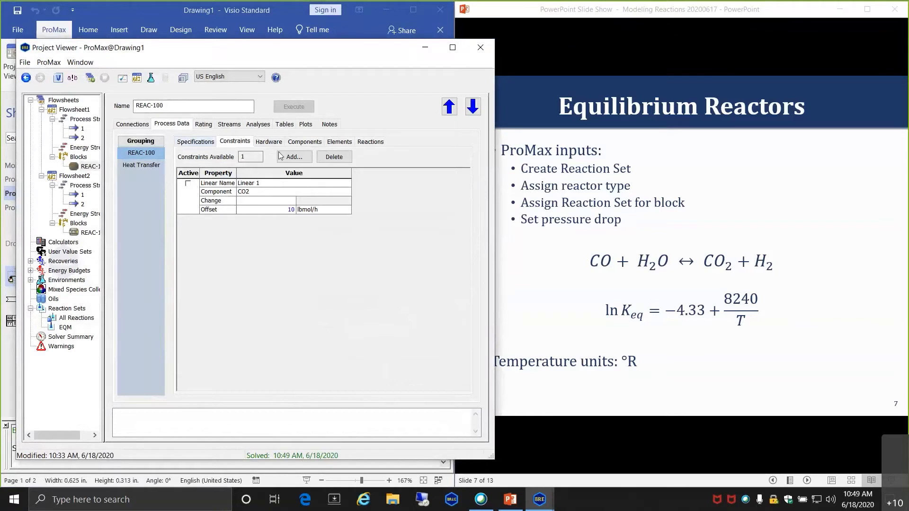
left_click(303, 141)
left_click(280, 198)
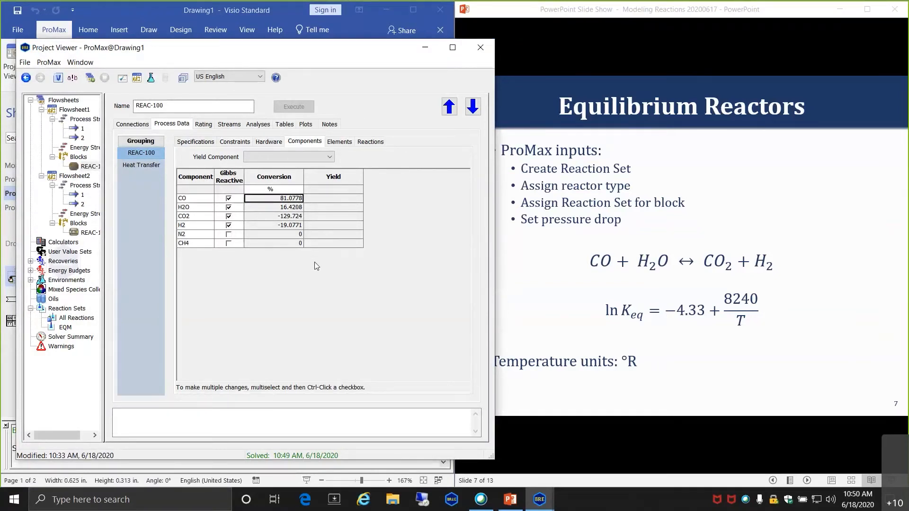
left_click(481, 47)
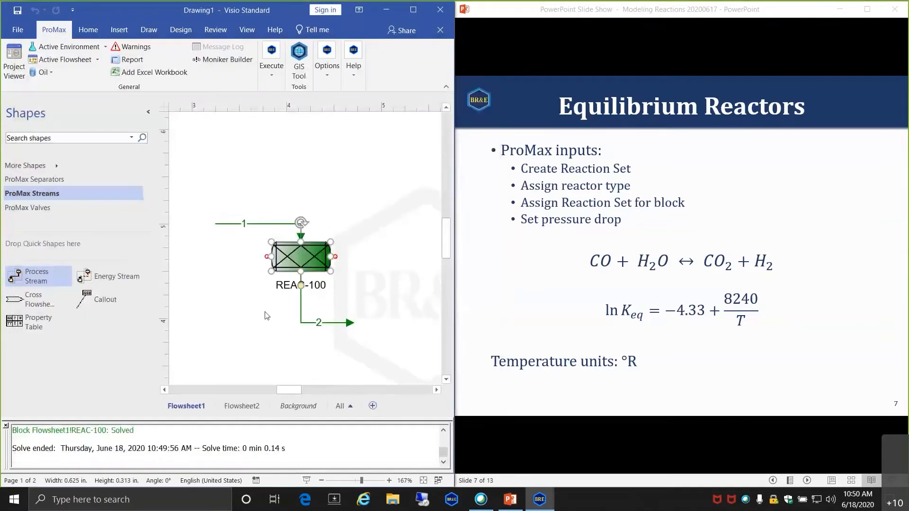
- Execute the whole Flowsheet2 with REAC-100 selected
left_click(255, 401)
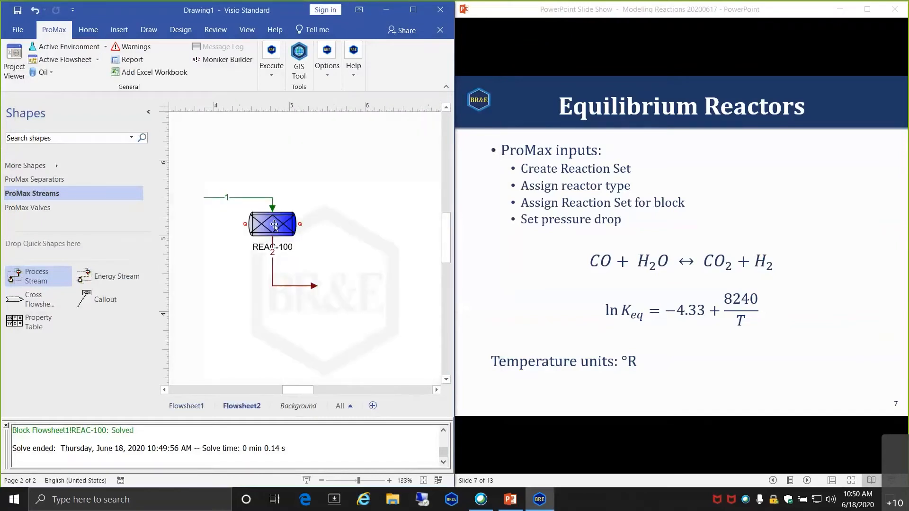
left_click(274, 226)
left_click(272, 72)
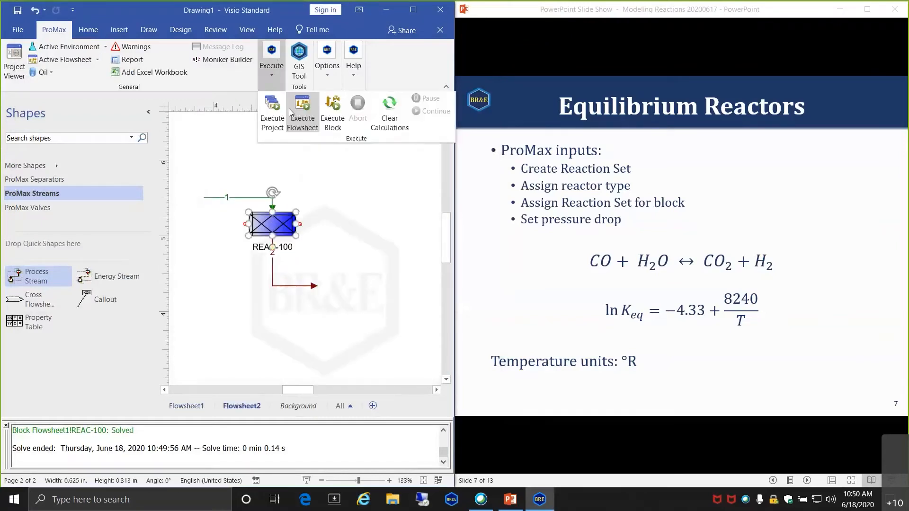
left_click(272, 119)
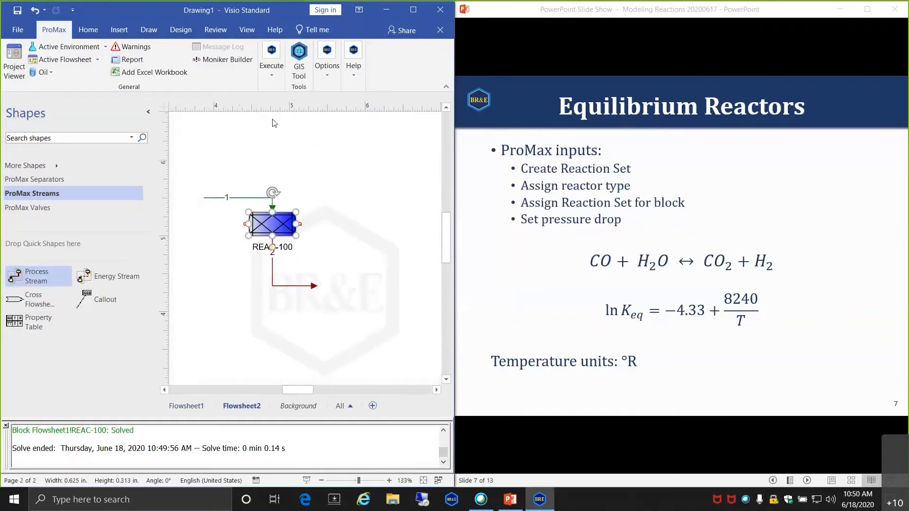
- Review REAC-100's conversions, specifications and streams: outlet 797.535 °F at 370 psig
double_click(273, 226)
left_click(233, 141)
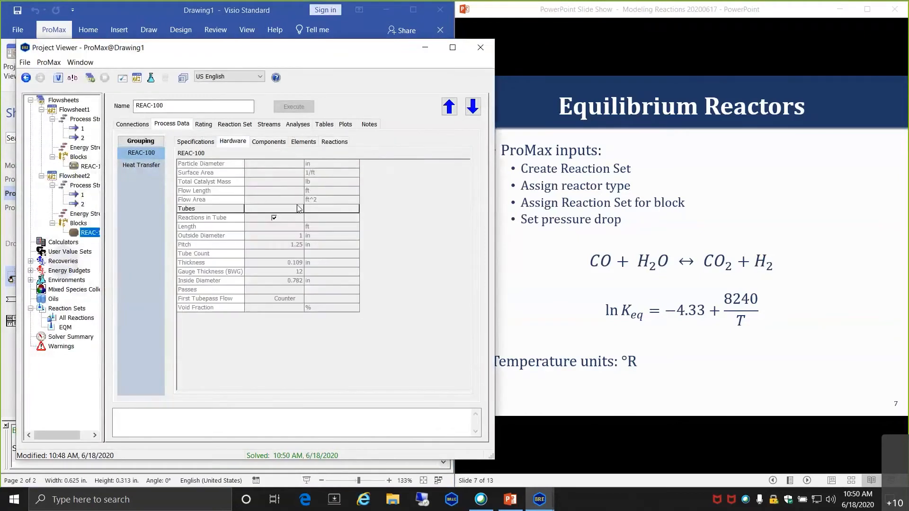
left_click(271, 143)
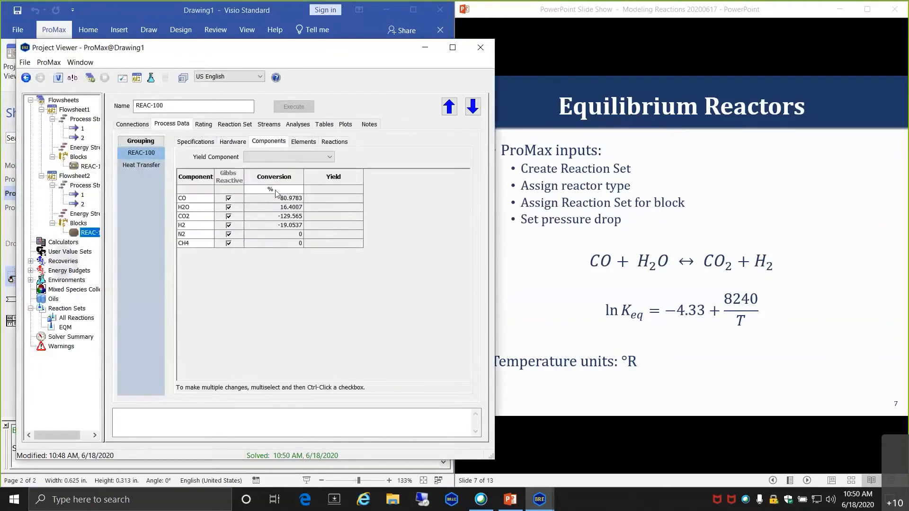
left_click(329, 261)
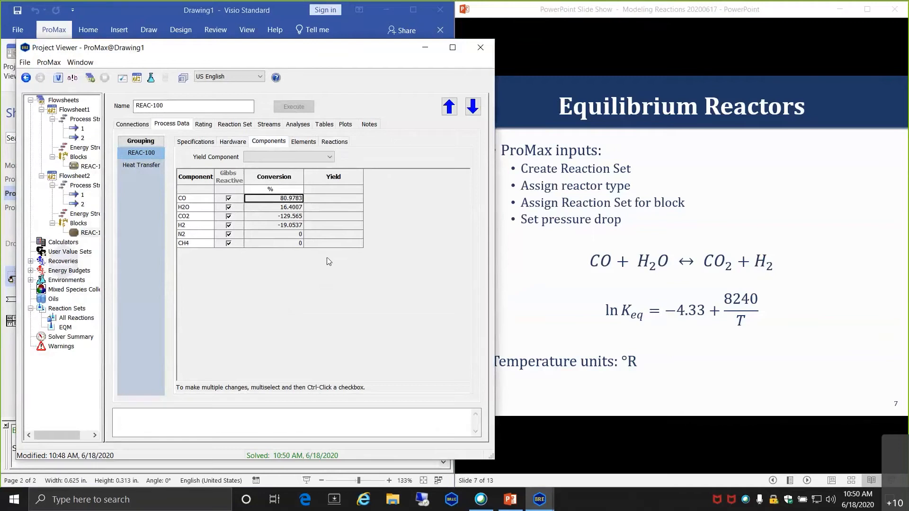
left_click(205, 141)
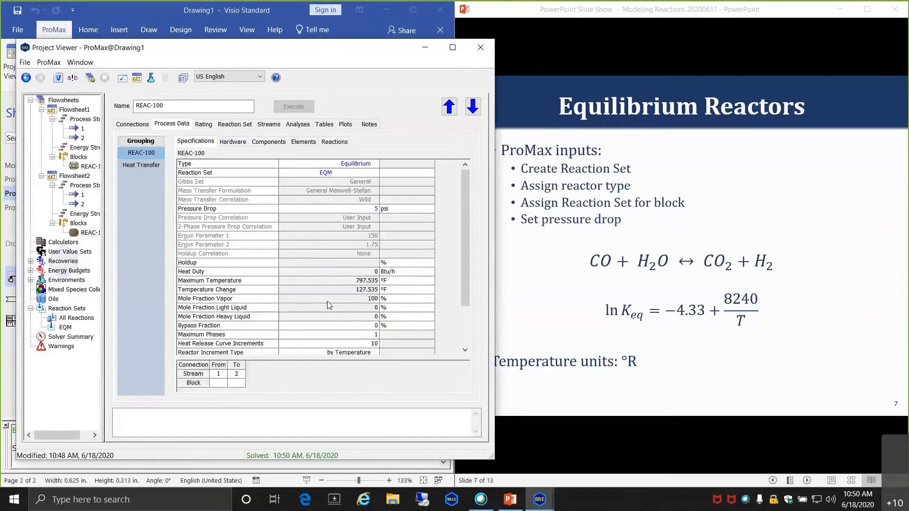
scroll(328, 302, "down", 1)
left_click(328, 300)
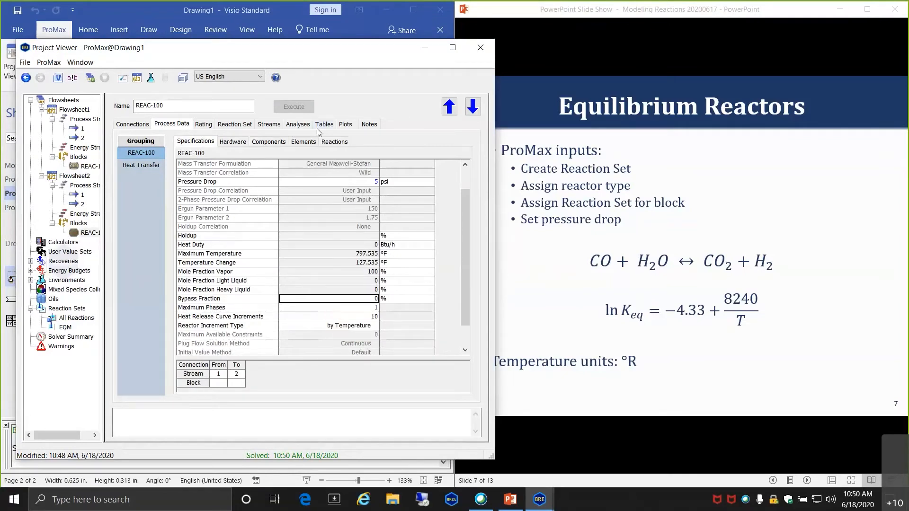
left_click(268, 124)
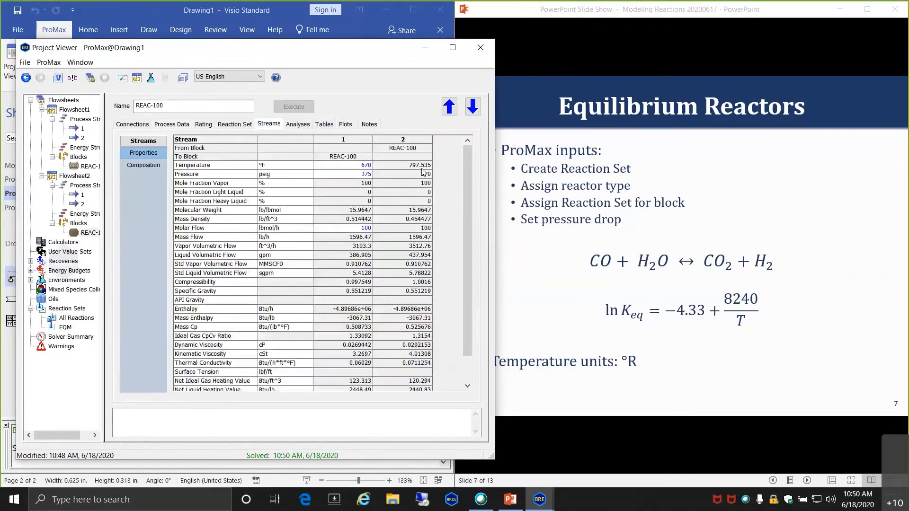
- Note the outlet temperature, then return to the equilibrium data with 0 °F approach temperature
left_click(391, 167)
mouse_move(393, 240)
left_click(224, 126)
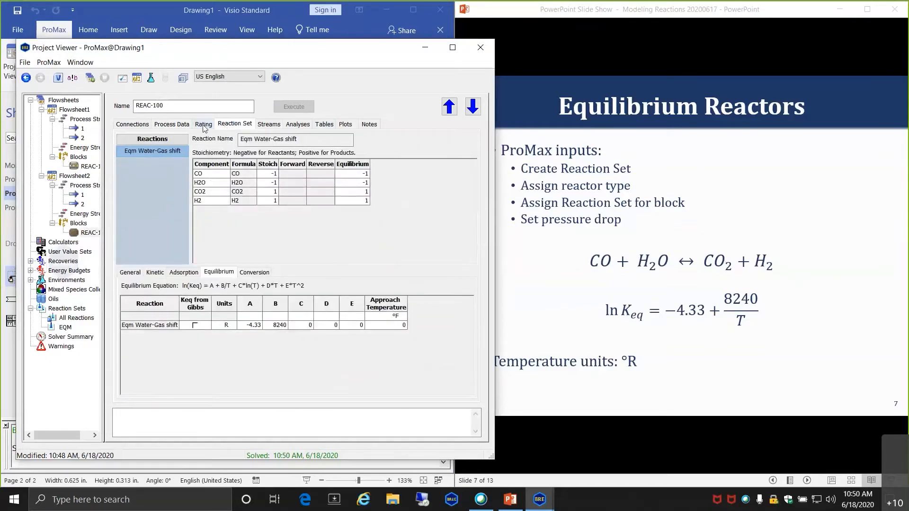
left_click(388, 326)
- Ask What's This? about Approach Temperature, then open the Help menu
right_click(380, 302)
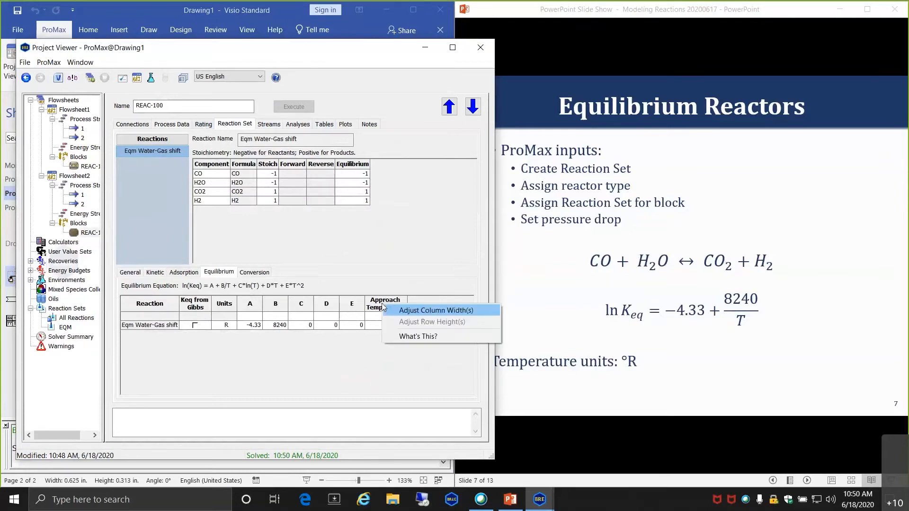
left_click(417, 335)
left_click(275, 77)
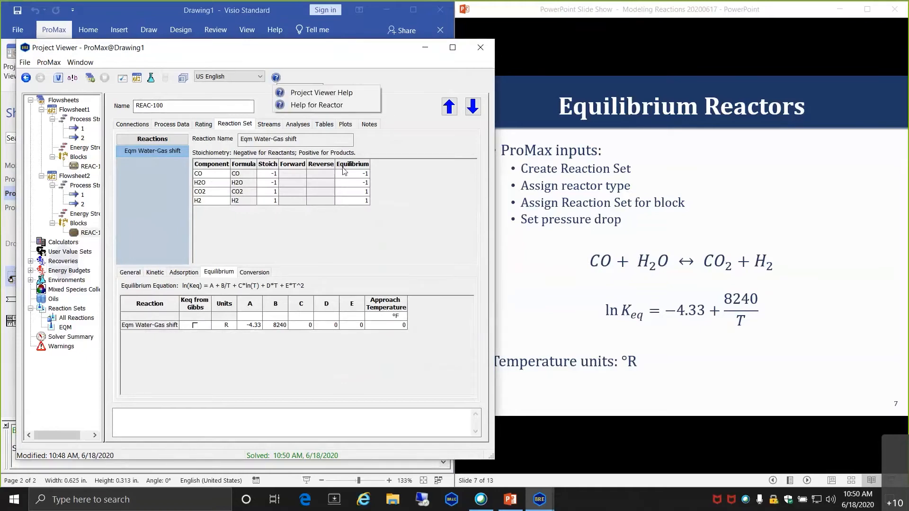
- Open reactor help at the All Reactions Dialog topic
left_click(319, 105)
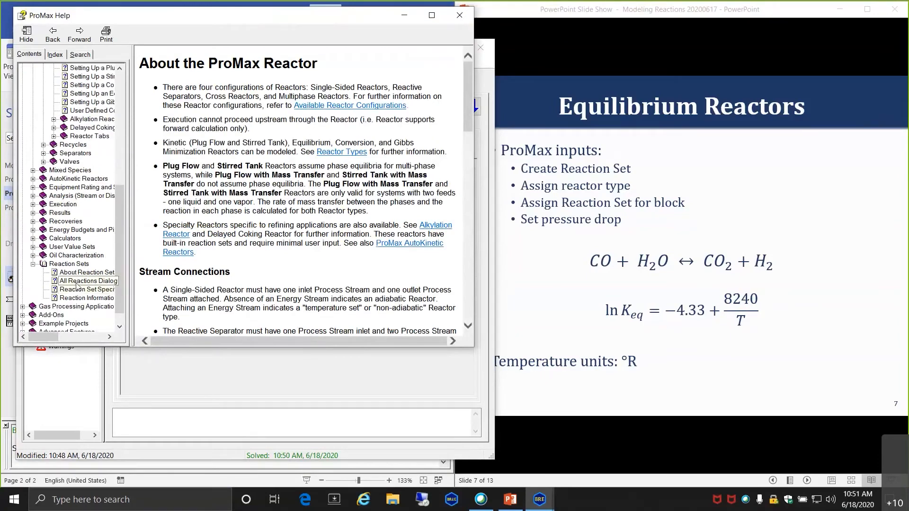
left_click(76, 283)
scroll(311, 197, "down", 10)
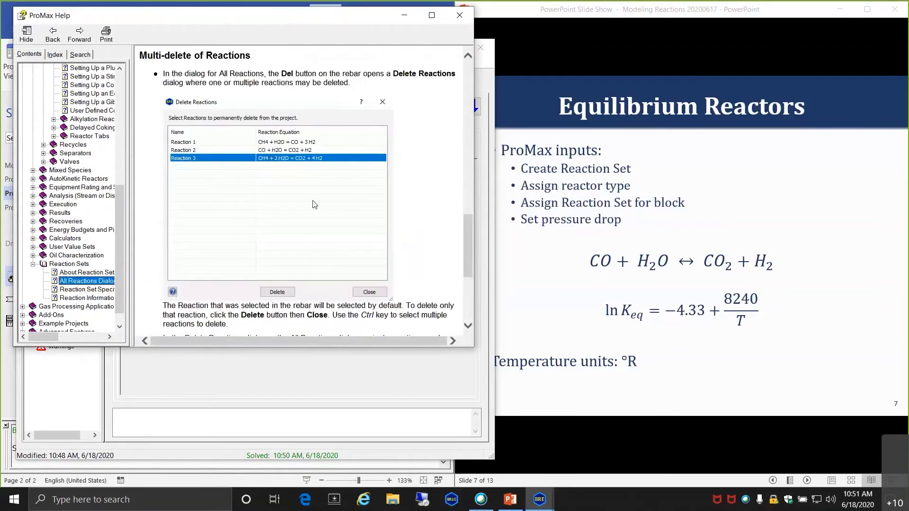
scroll(313, 204, "down", 5)
scroll(312, 205, "up", 5)
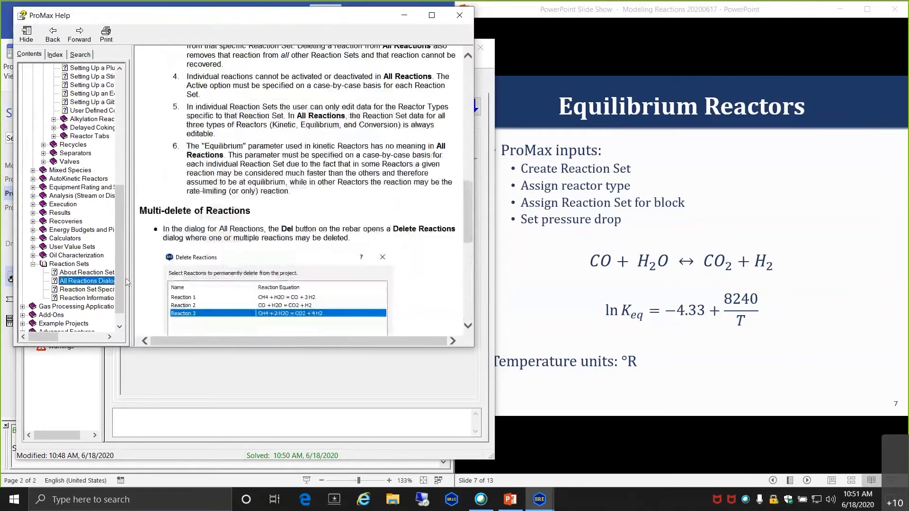
- In the Reaction Set Specification topic, expand the Approach Temperature description
left_click(95, 290)
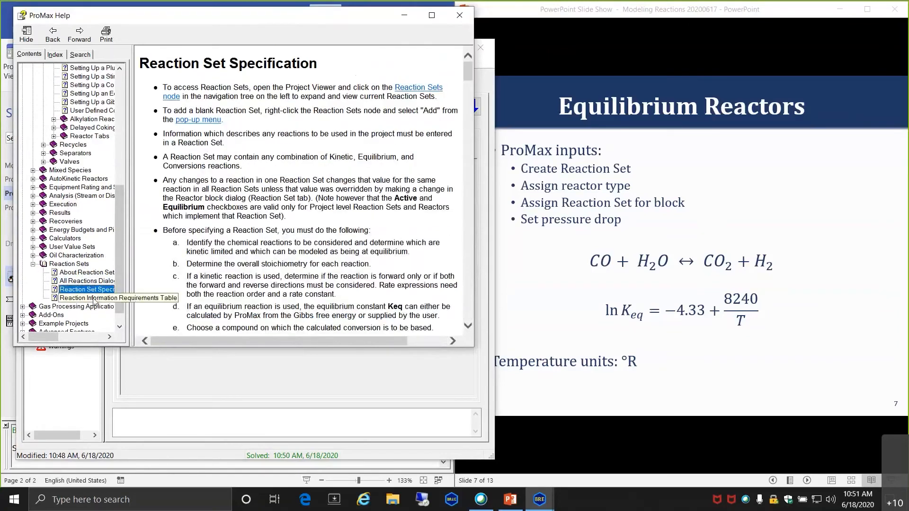
left_click(94, 299)
left_click(255, 98)
scroll(315, 218, "down", 10)
scroll(317, 221, "up", 5)
scroll(317, 222, "down", 15)
scroll(317, 221, "down", 15)
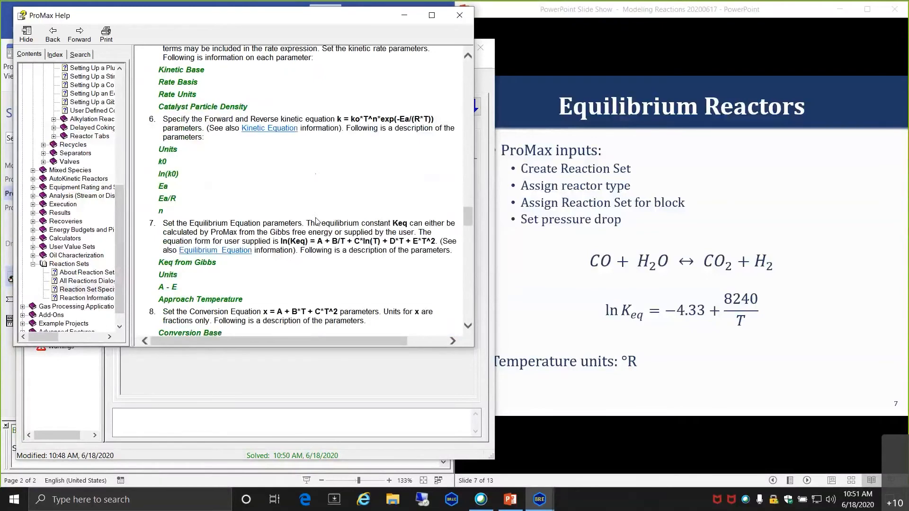
scroll(316, 221, "down", 4)
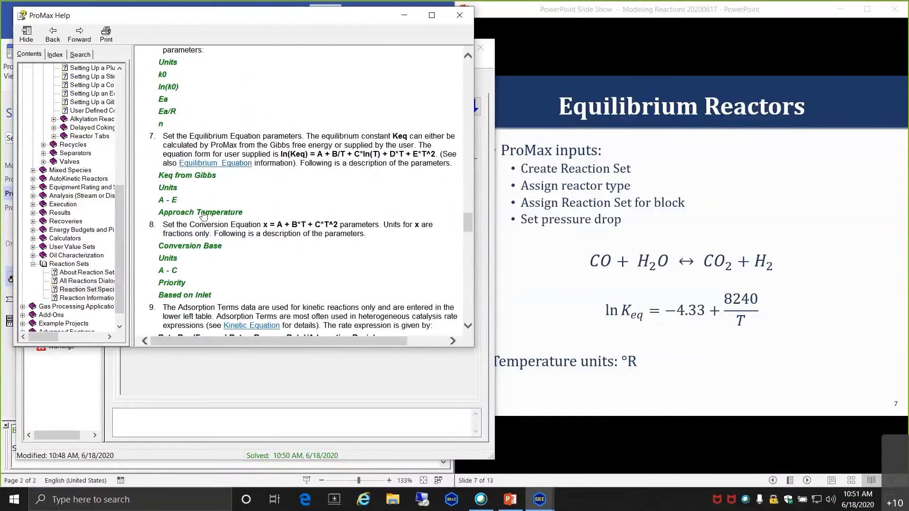
left_click(202, 214)
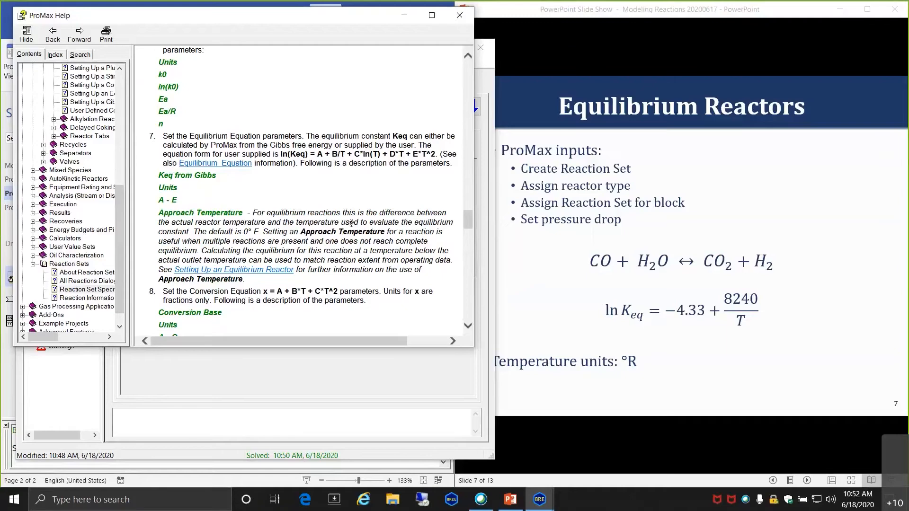
- Set the approach temperature to 10 °F and solve REAC-100
left_click(348, 367)
left_click(386, 325)
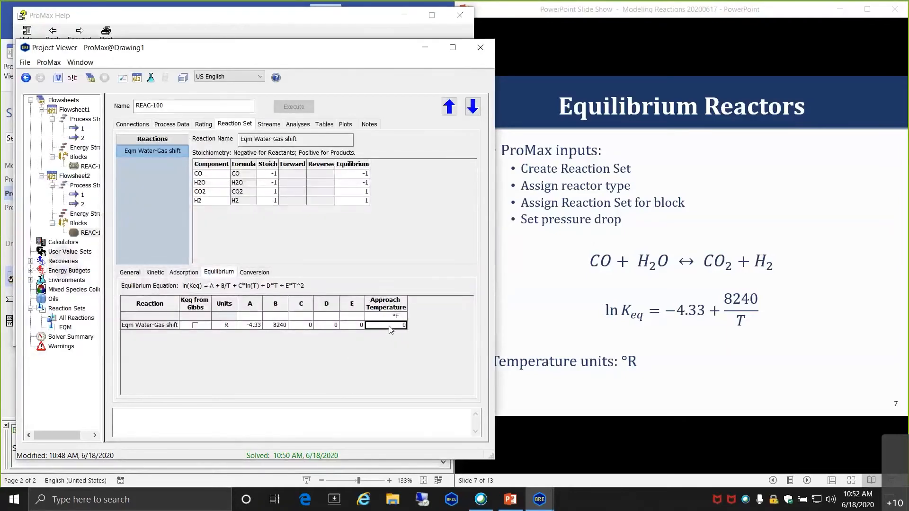
type("10")
key("Return")
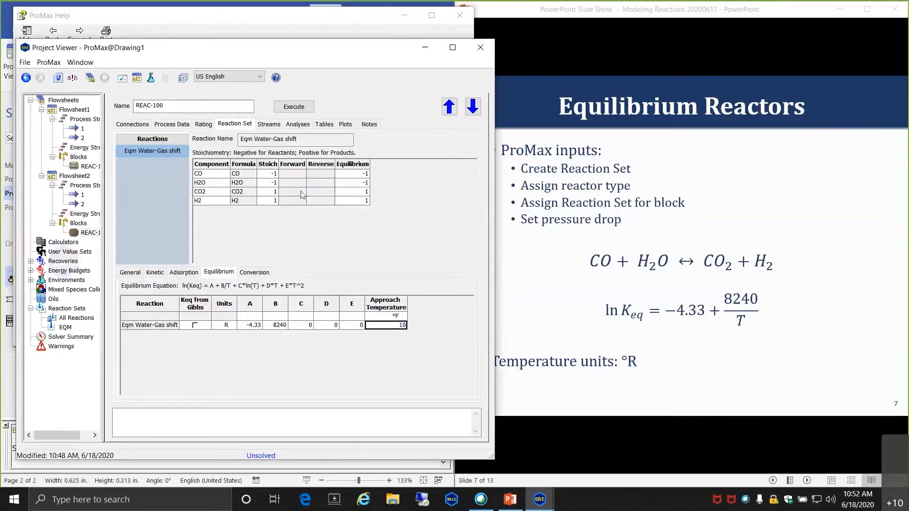
left_click(294, 107)
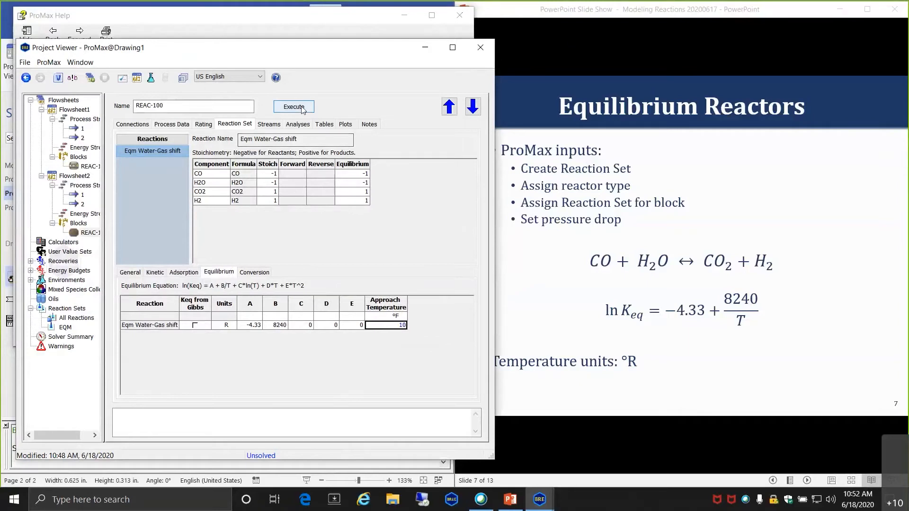
- Check the results: 81.6977% CO conversion and a 798.642 °F outlet
left_click(171, 126)
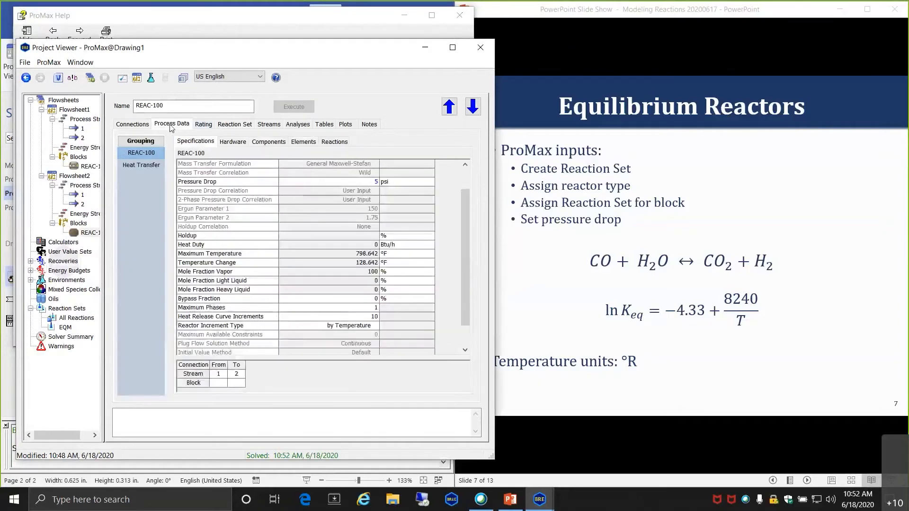
left_click(270, 143)
left_click(277, 199)
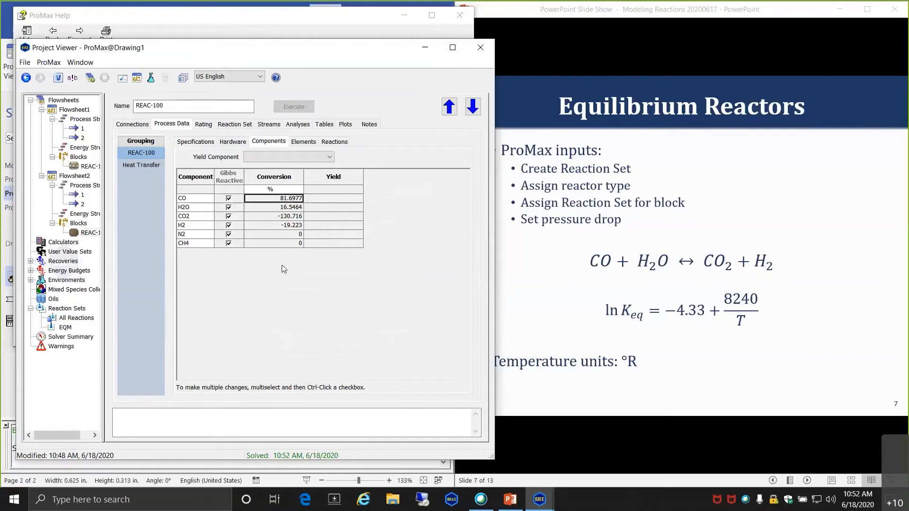
left_click(268, 124)
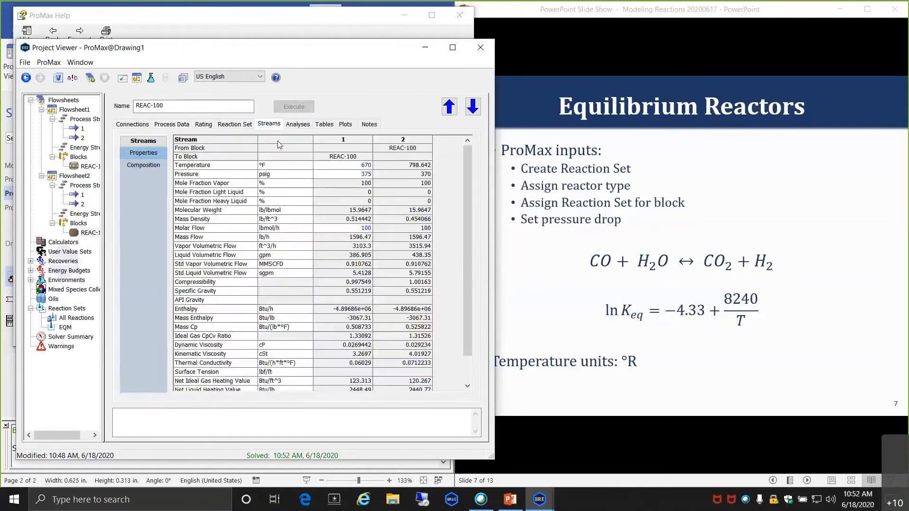
left_click(397, 168)
left_click(233, 125)
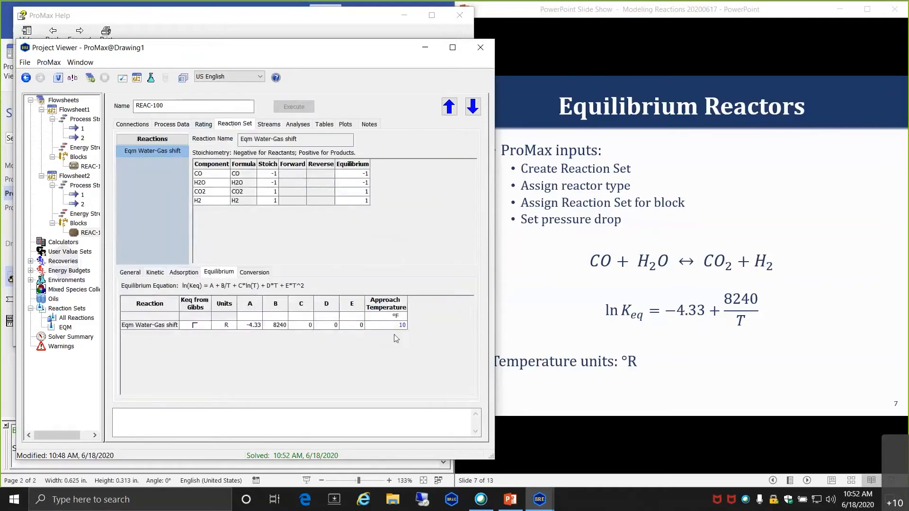
- Change the approach temperature to -10 °F and re-solve REAC-100
left_click(395, 325)
type("-10")
key("Return")
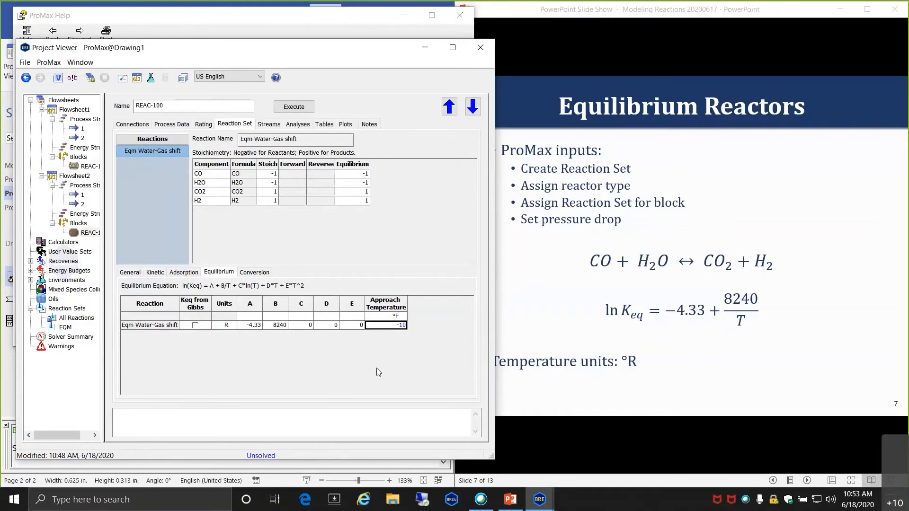
left_click(293, 106)
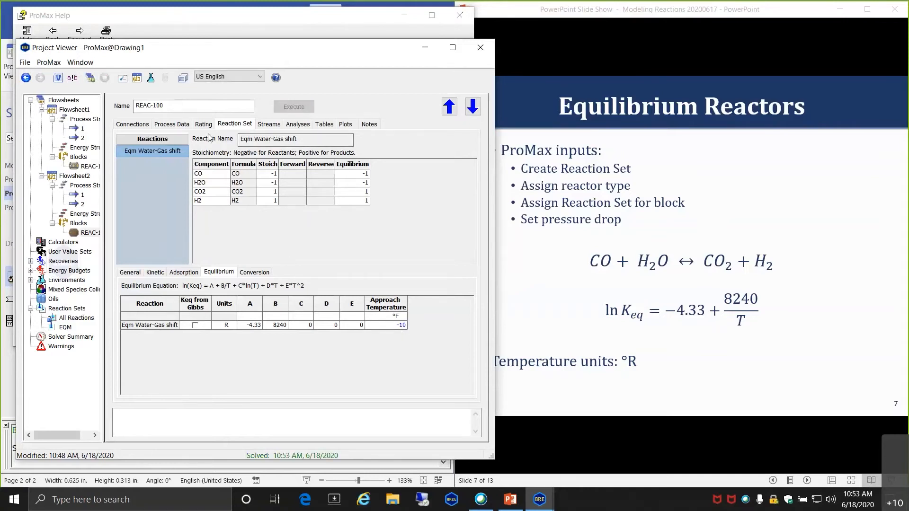
- Confirm 80.2488% CO conversion and a 796.413 °F outlet stream
left_click(186, 126)
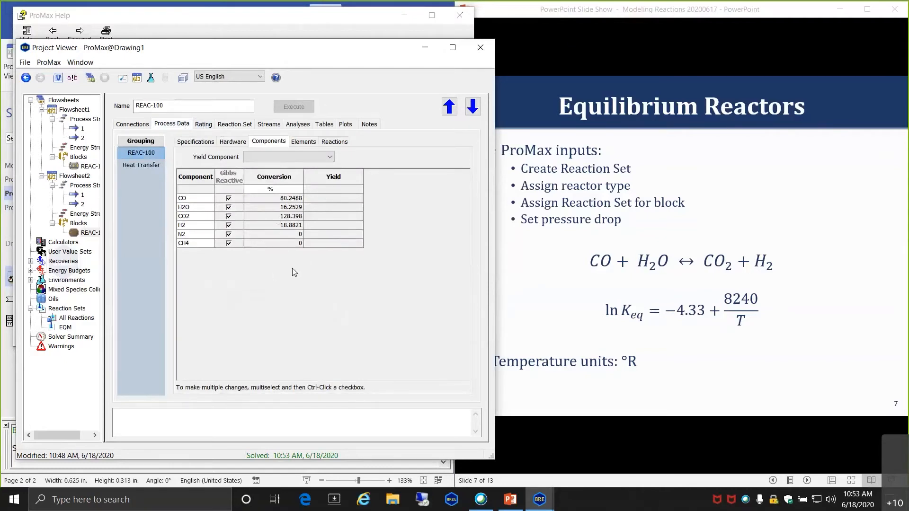
left_click(279, 197)
left_click(260, 126)
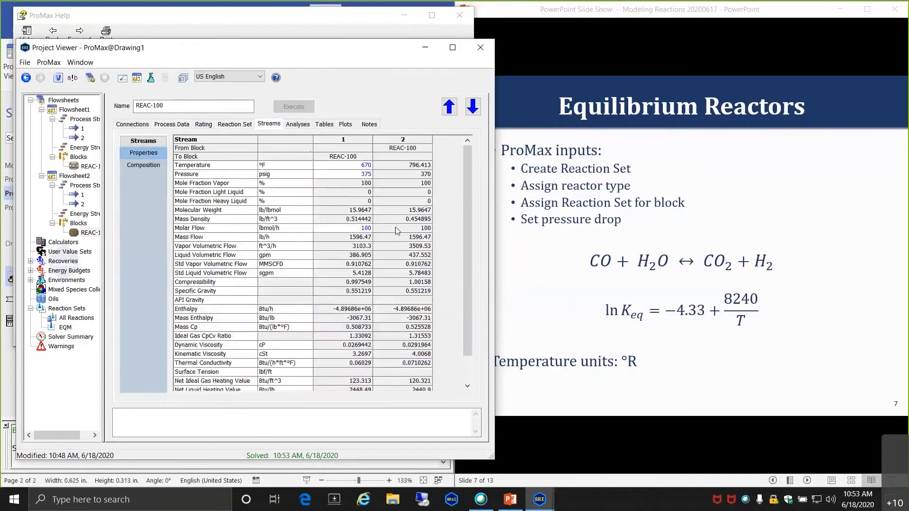
left_click(404, 165)
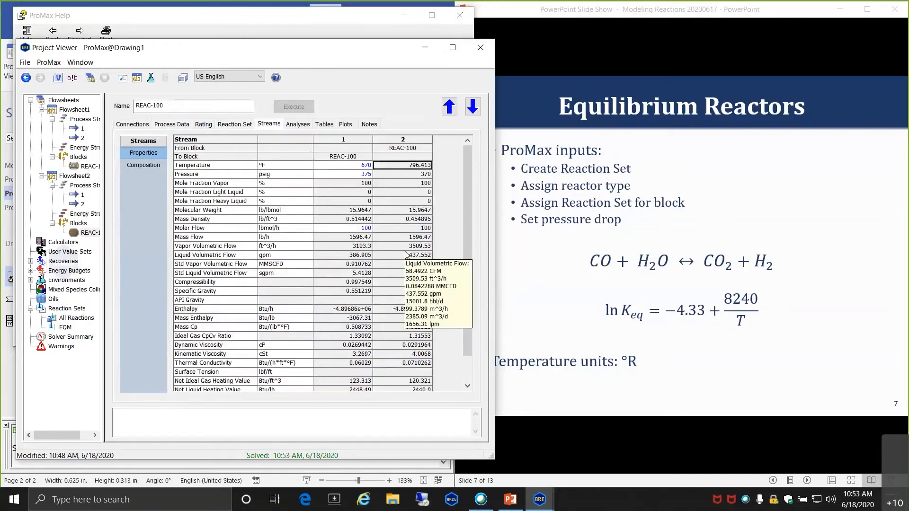
mouse_move(418, 167)
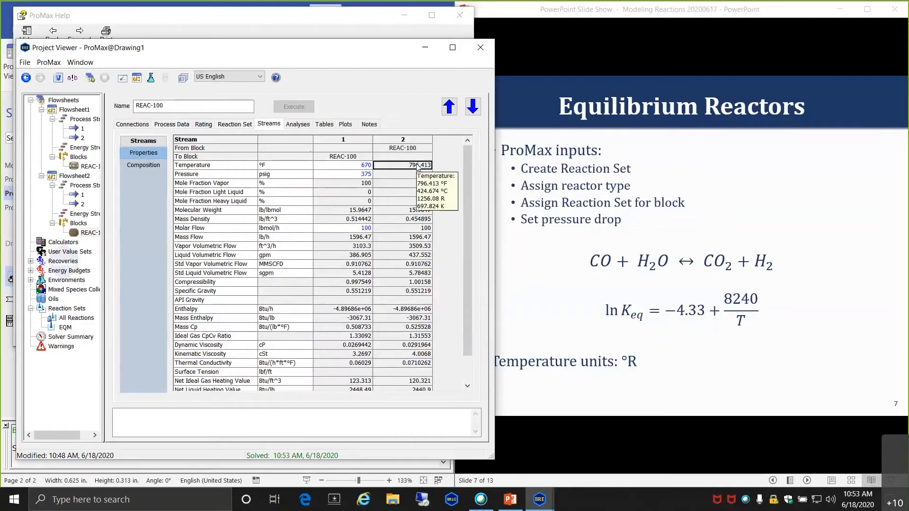
left_click(206, 126)
left_click(241, 126)
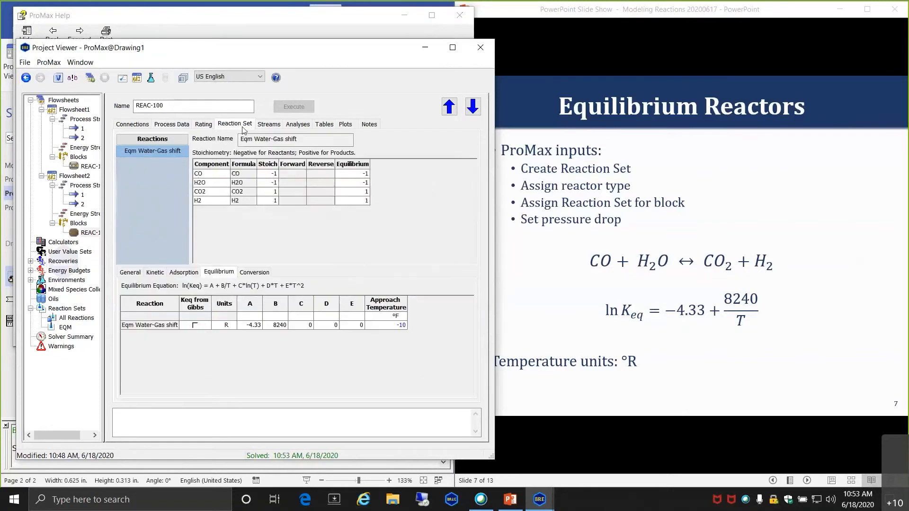
- Reset the approach temperature to 0 °F and re-solve REAC-100
left_click(387, 325)
type("0")
key("Return")
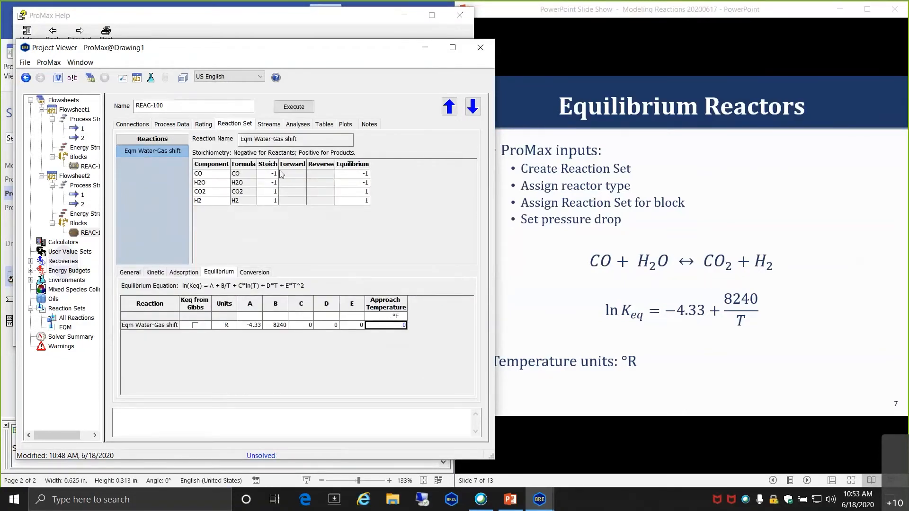
left_click(298, 108)
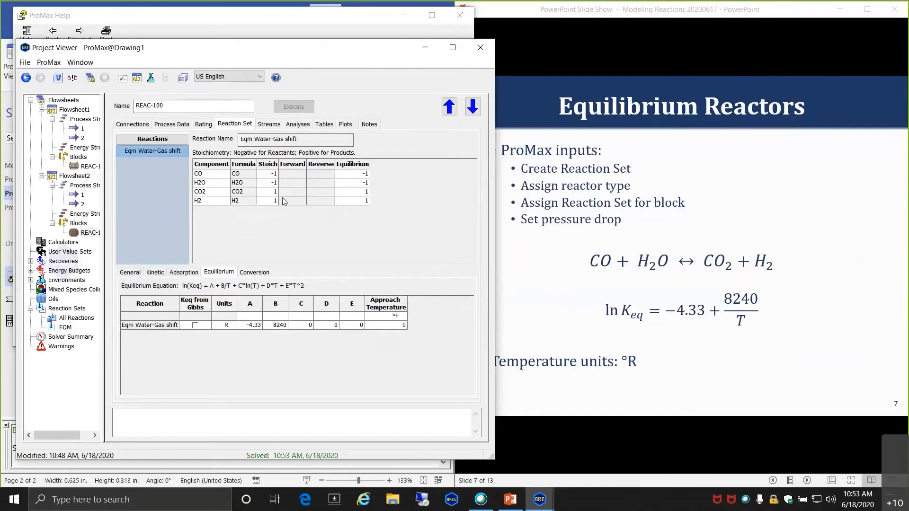
- Review the results: 80.9783% CO conversion and a 797.535 °F outlet
left_click(204, 124)
left_click(172, 124)
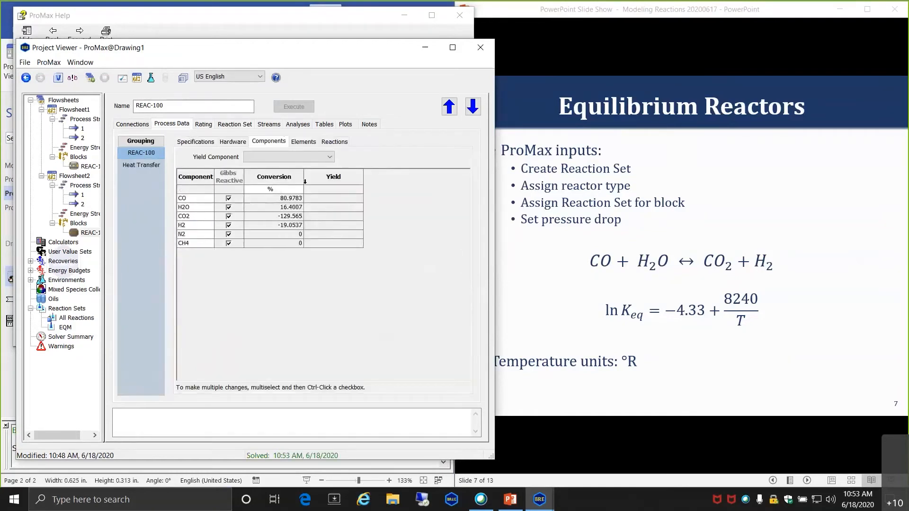
left_click(269, 124)
left_click(403, 166)
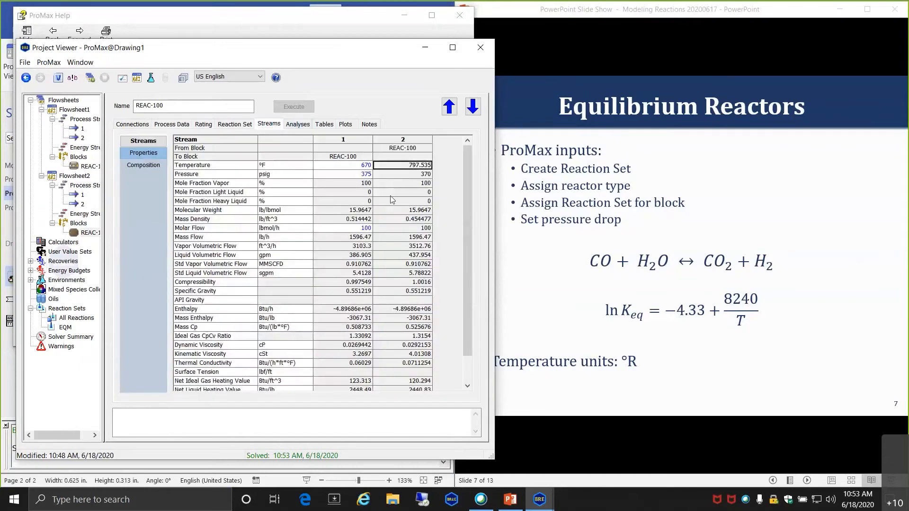
left_click(182, 127)
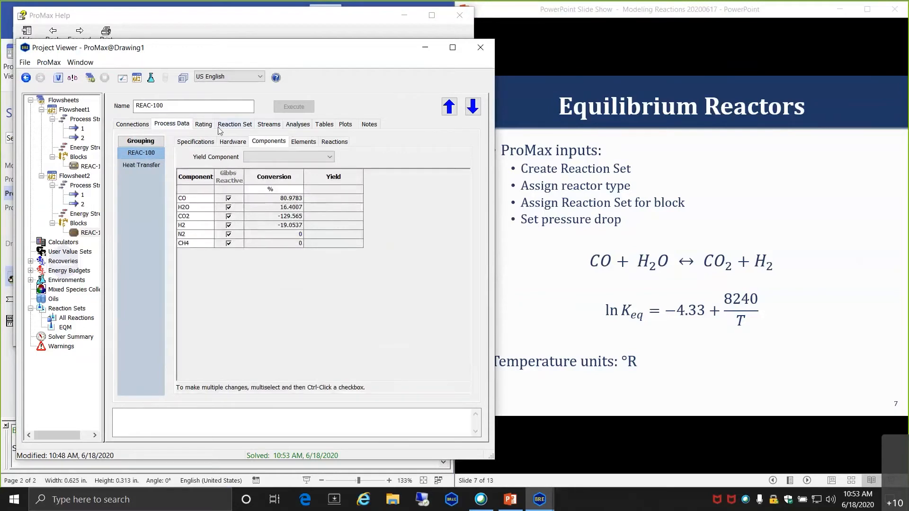
left_click(233, 126)
left_click(382, 327)
- Enter -10 °F approach temperature and verify 80.2488% CO conversion and a 796.413 °F outlet
type("-10")
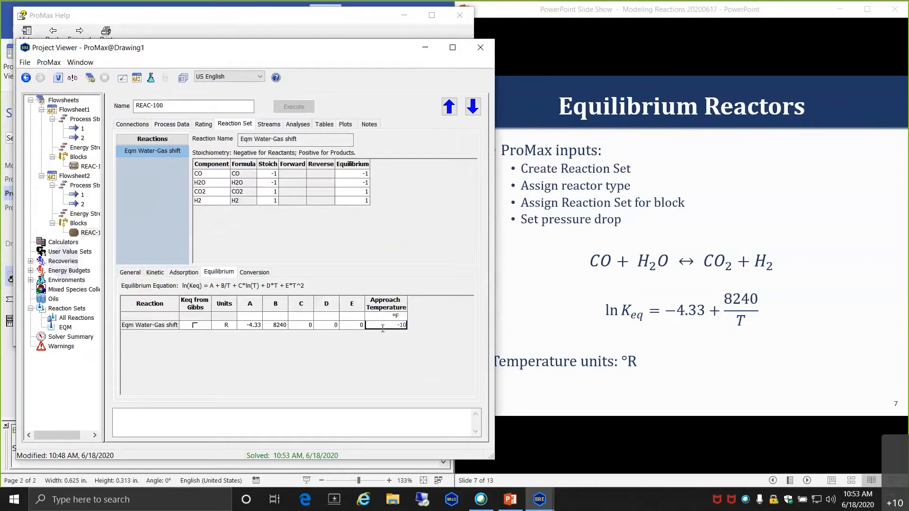
key("Return")
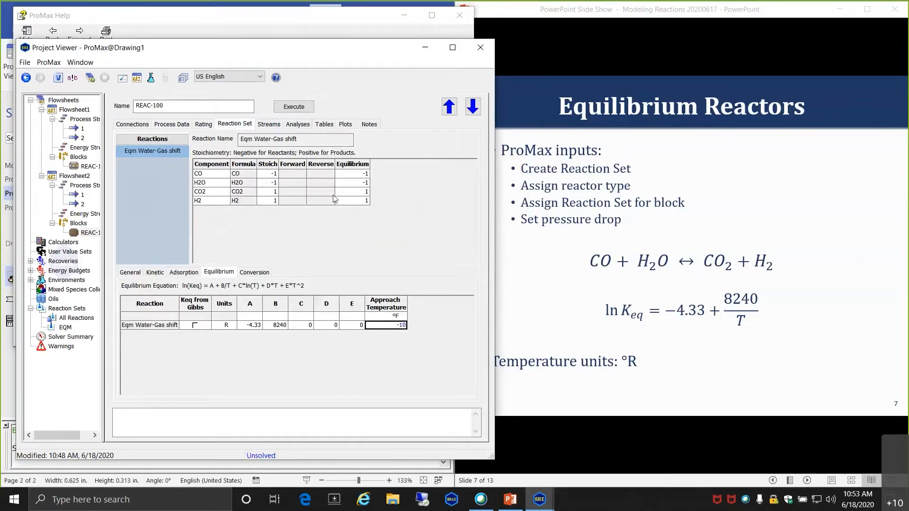
left_click(174, 125)
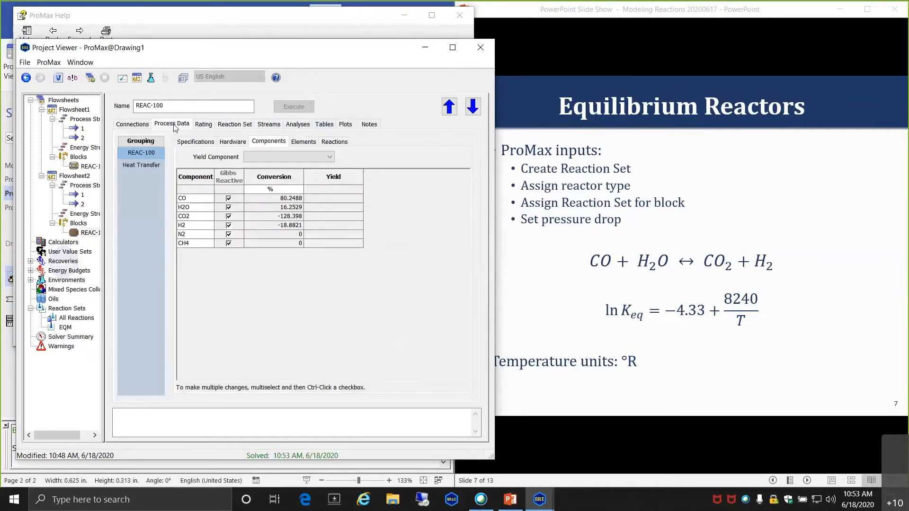
mouse_move(290, 200)
left_click(276, 124)
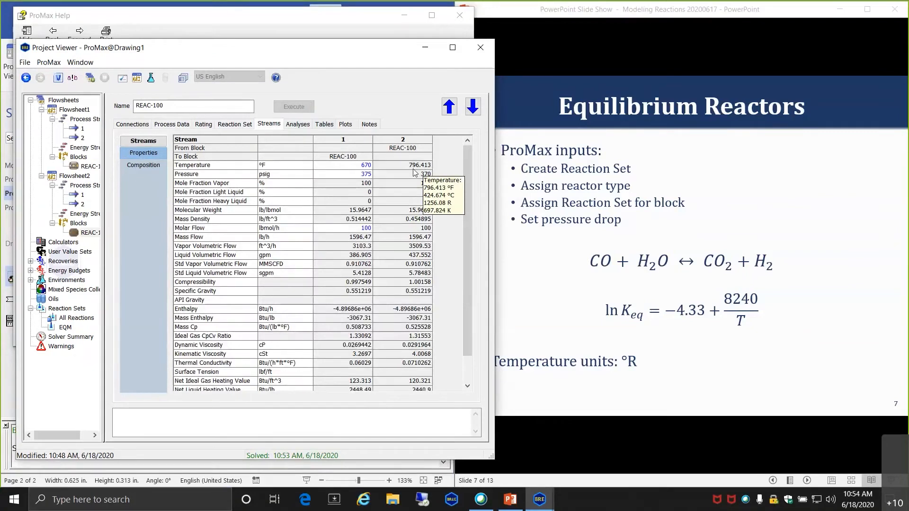
mouse_move(396, 209)
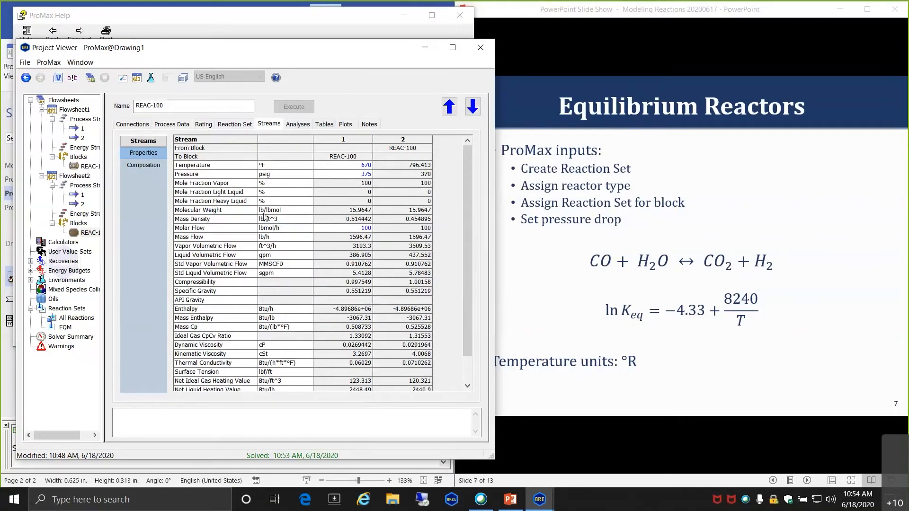
left_click(232, 125)
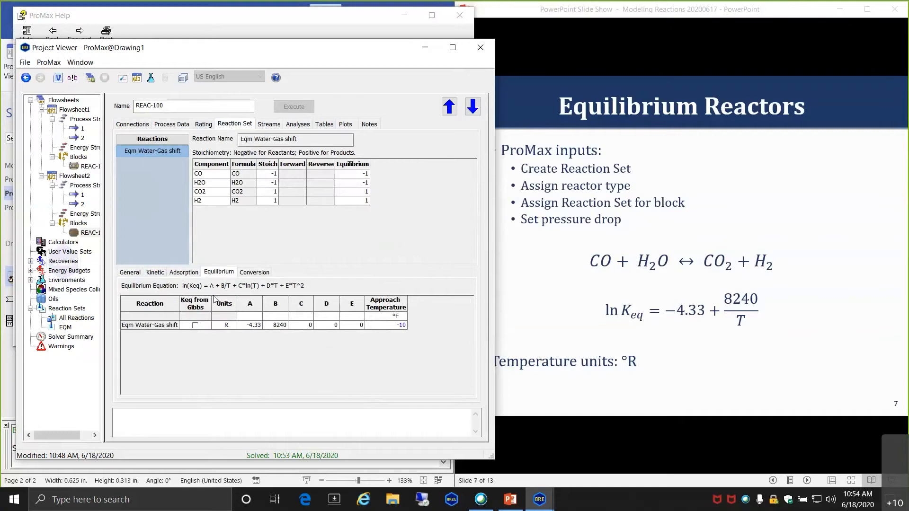
- Close the REAC-100 viewer at −10 °F approach temperature and advance the full-screen slideshow to slide 8, Conversion Reactors
scroll(269, 330, "up", 3)
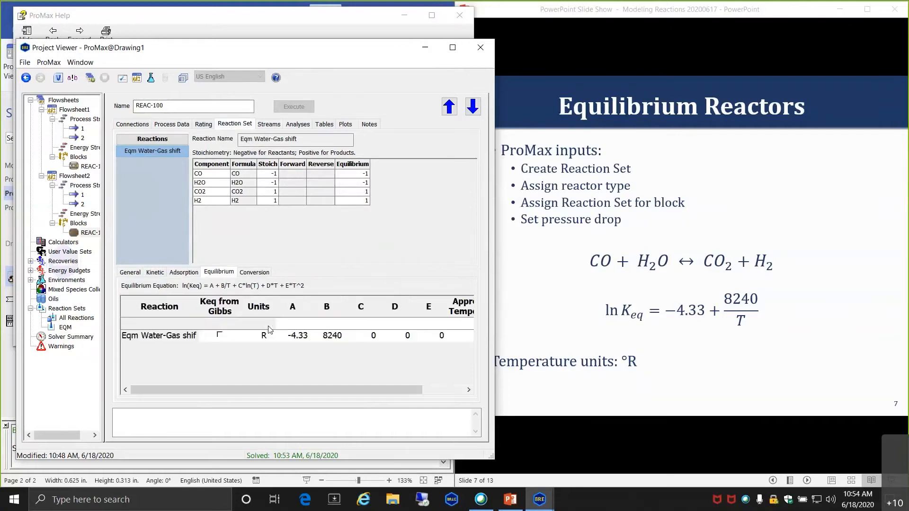
left_click_drag(272, 389, 312, 389)
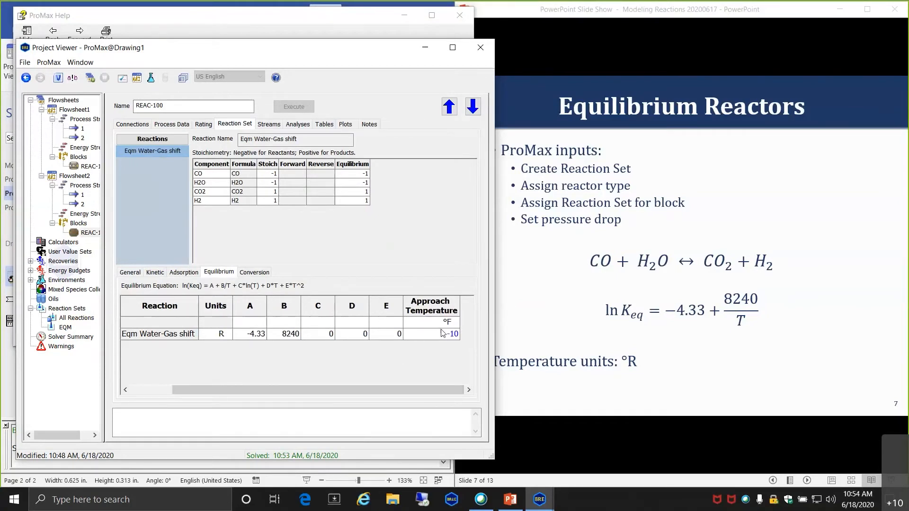
mouse_move(460, 339)
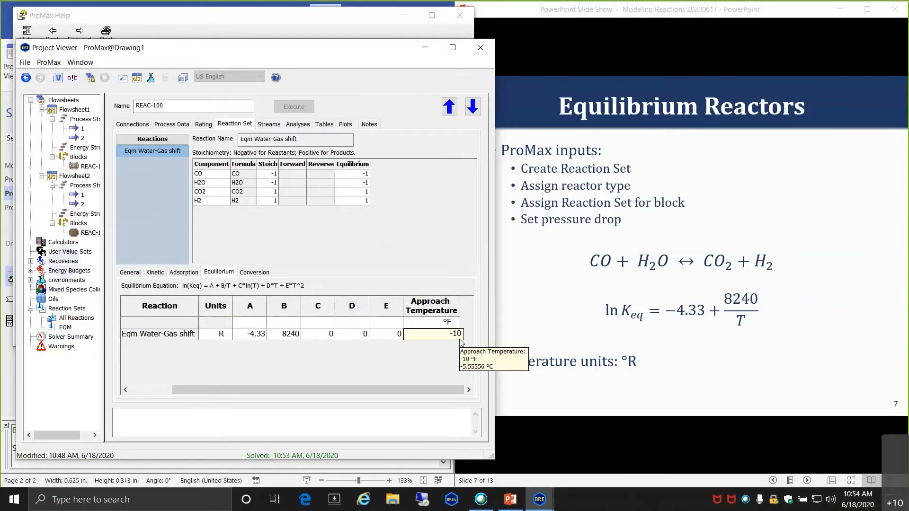
left_click(480, 47)
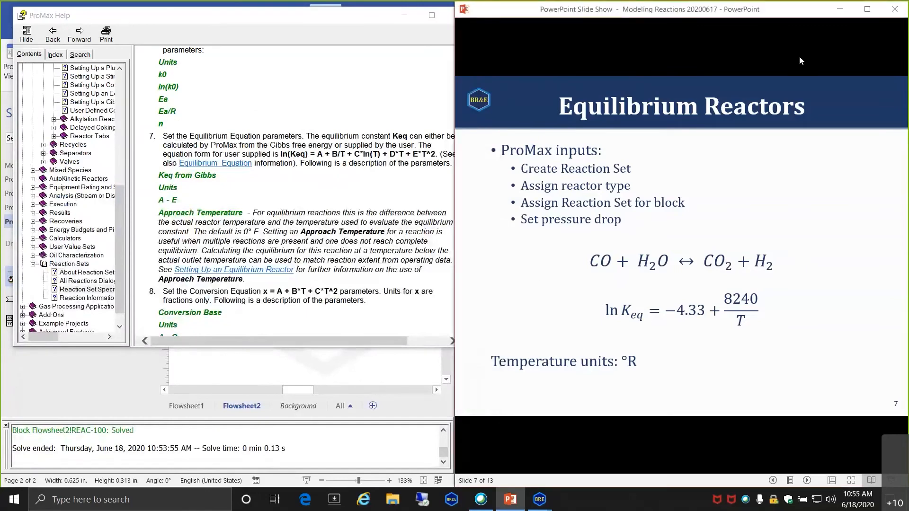
left_click(866, 9)
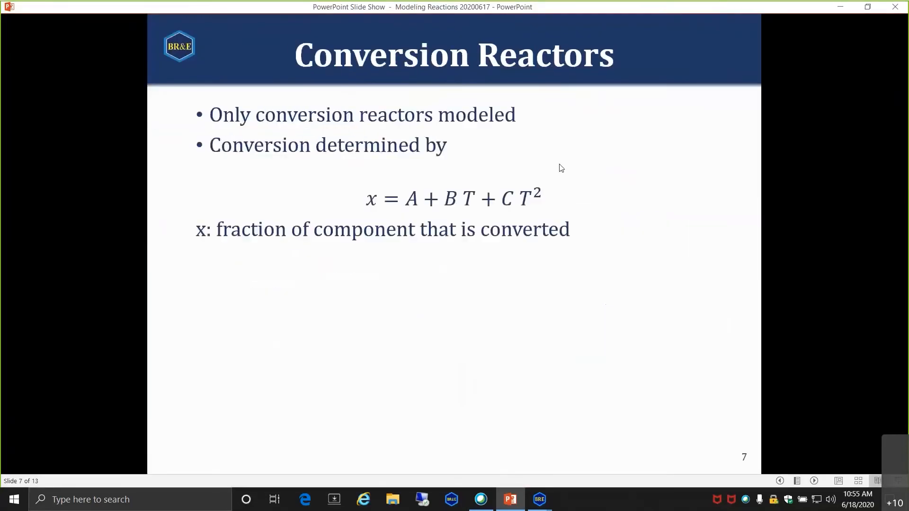
key("Right")
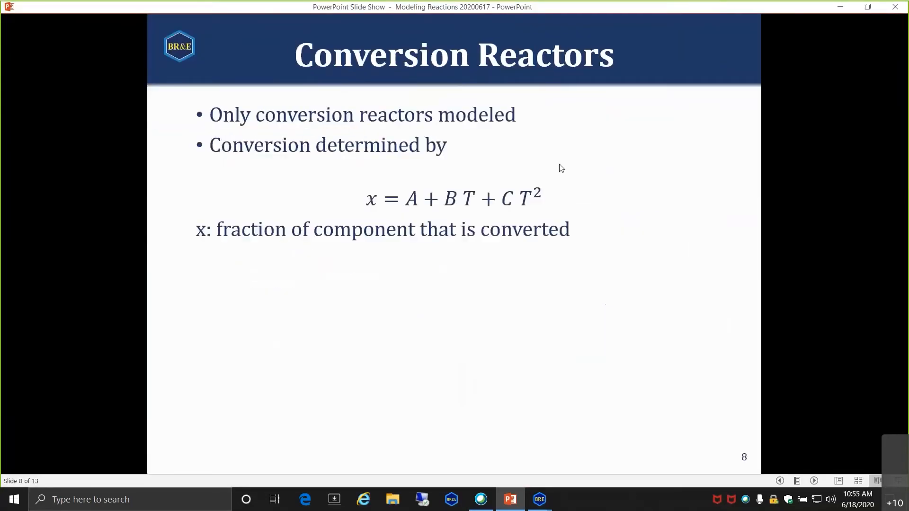
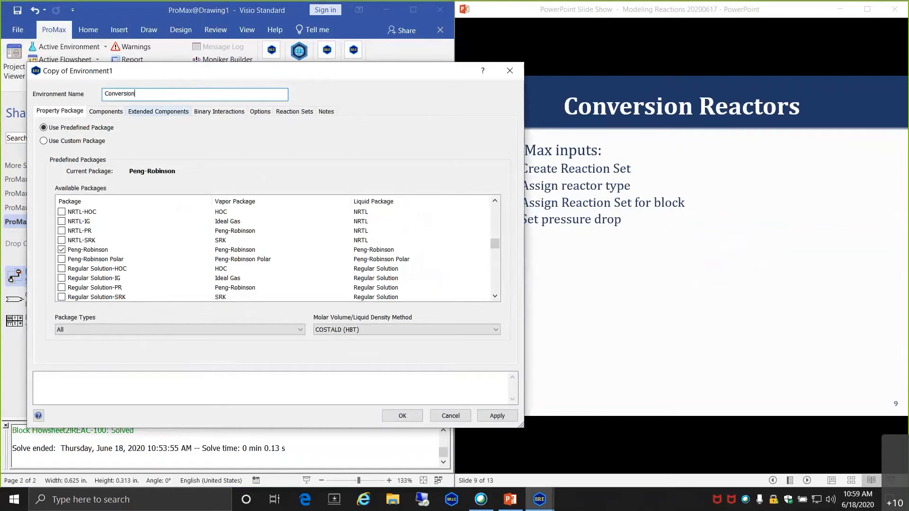
- Continue naming the copied Peng-Robinson environment 'Conversion Reaction'
type("Reaction")
- Save the Conversion Reaction environment and assign it to the new Flowsheet3
key("Tab")
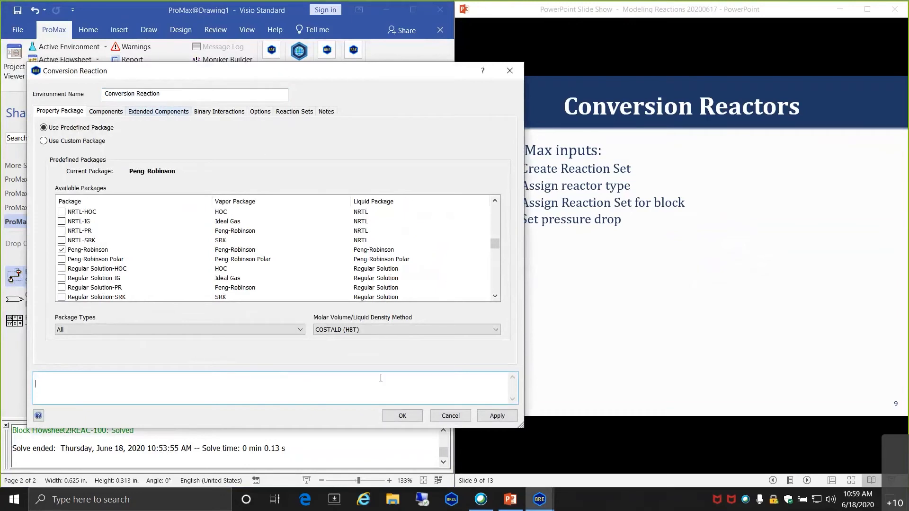
left_click(403, 415)
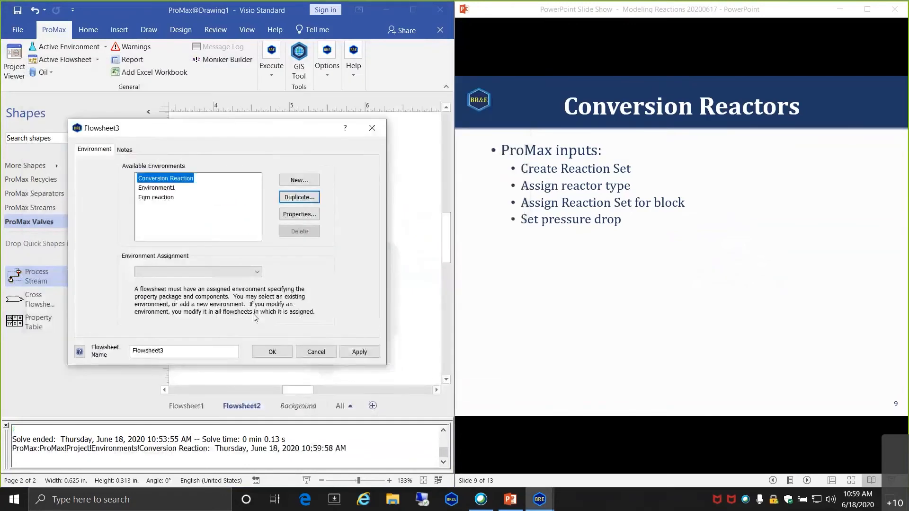
left_click(198, 272)
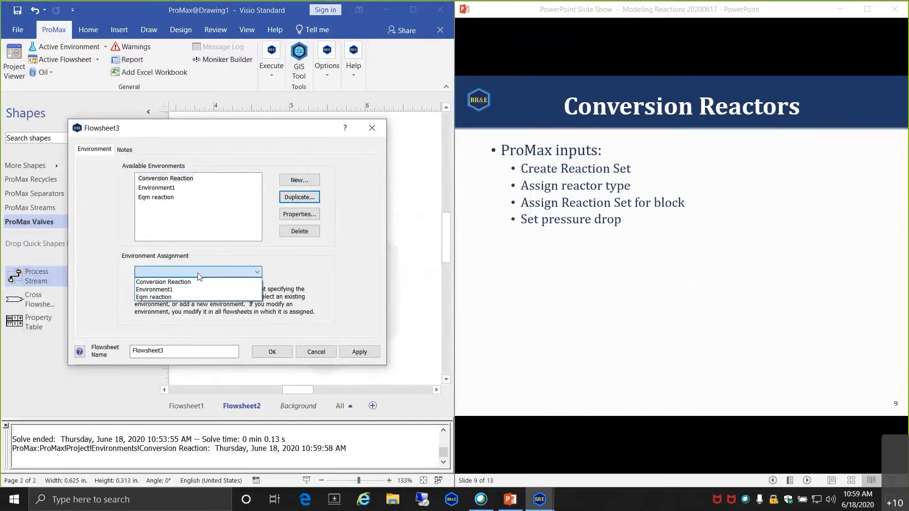
left_click(191, 283)
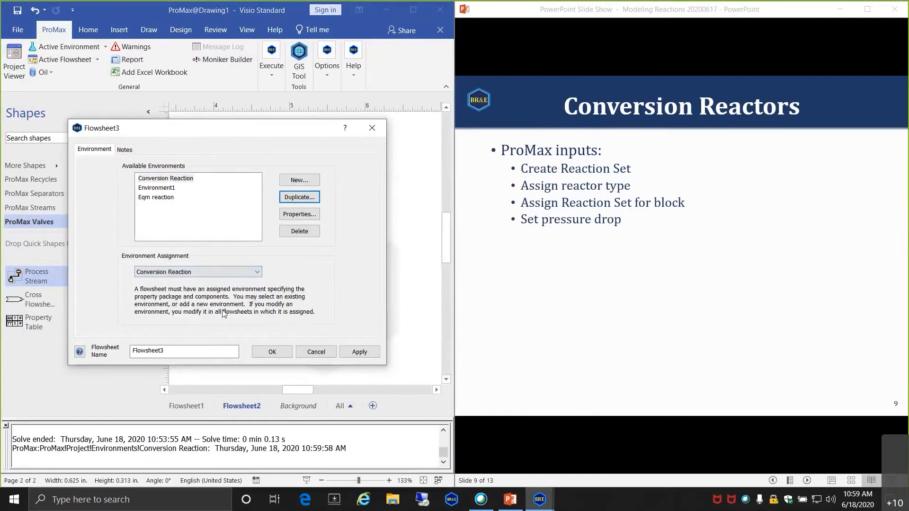
left_click(281, 352)
- Add process stream 1 to Flowsheet3, positioned toward the page's upper left
left_click(198, 405)
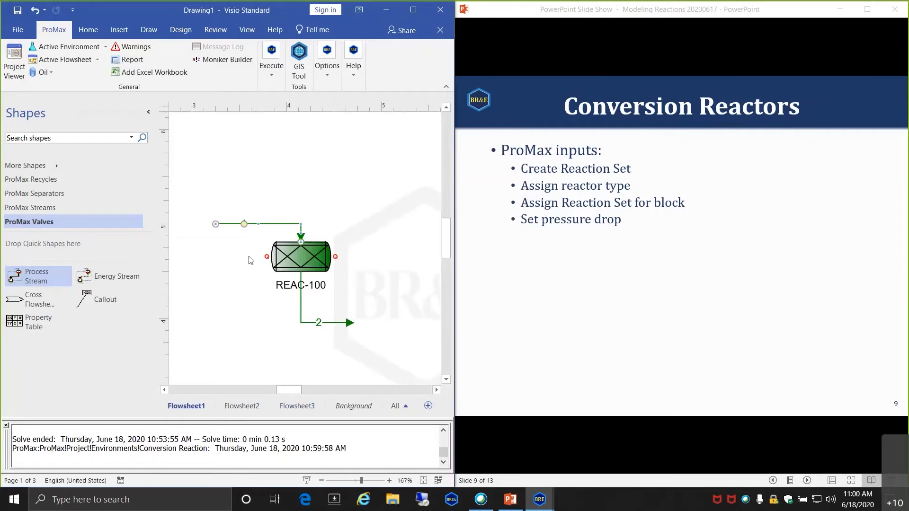
left_click(297, 405)
key("ctrl+v")
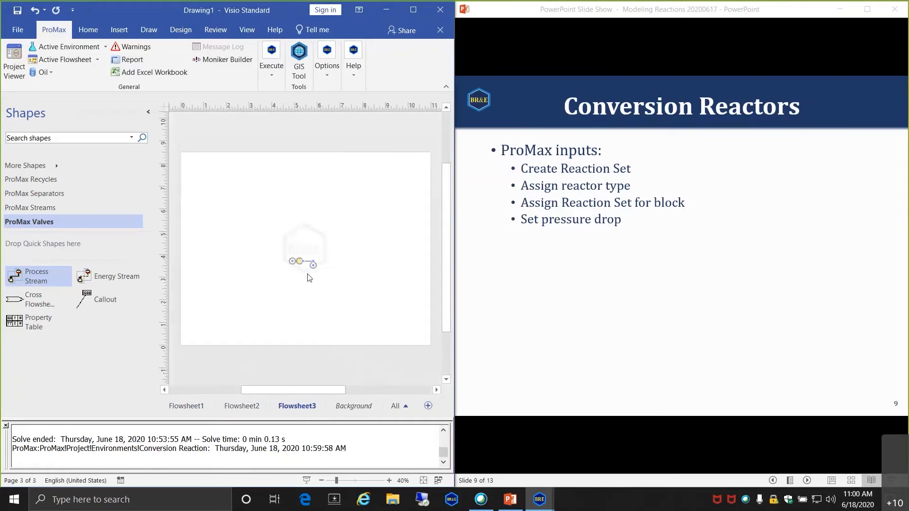
scroll(305, 278, "up", 5)
left_click_drag(313, 226, 268, 151)
left_click(295, 231)
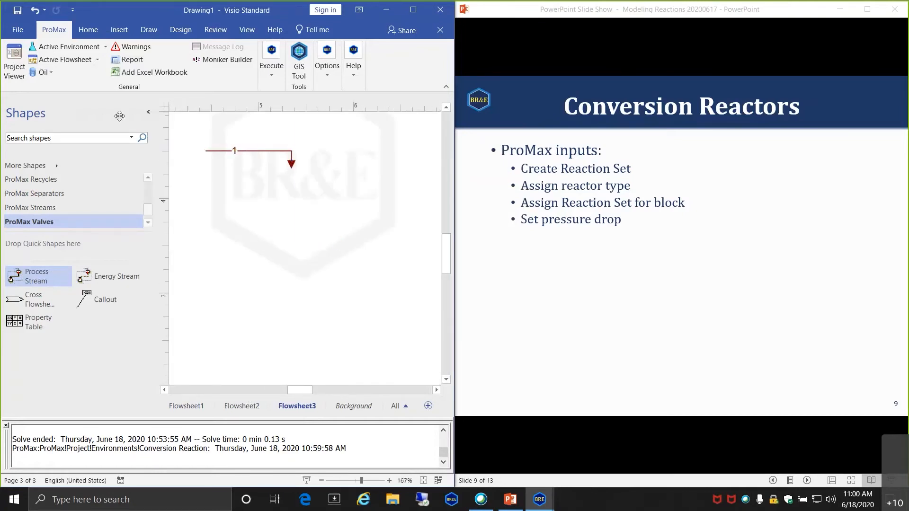
- Create a new reaction in All Reactions with components CO, H2O, CO2 and H2
left_click(14, 64)
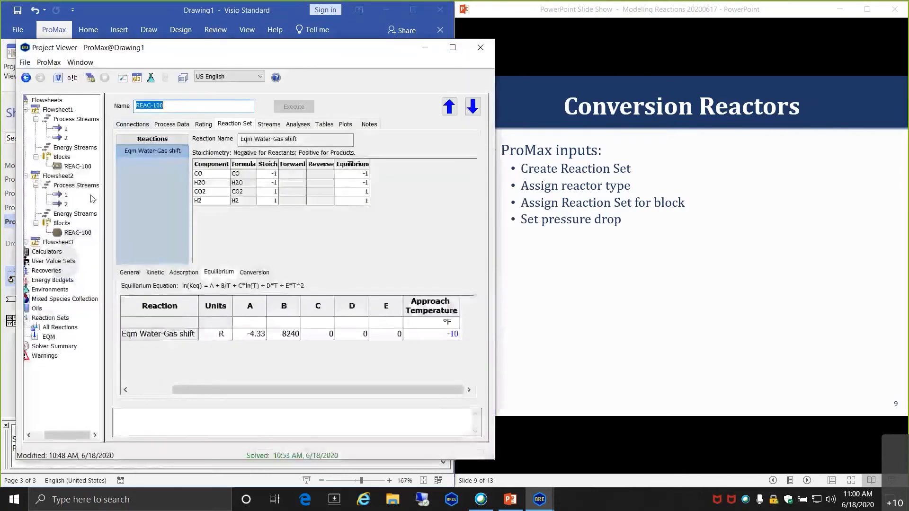
left_click(60, 329)
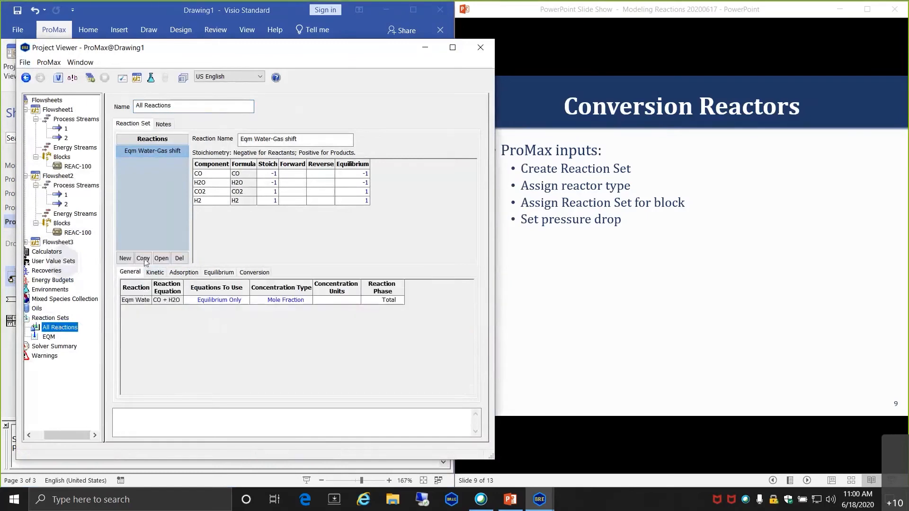
left_click(126, 258)
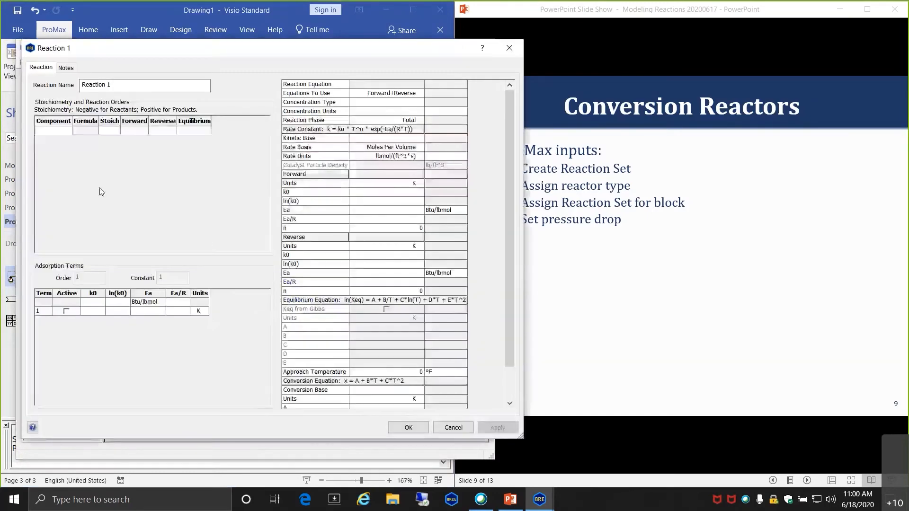
type("co2")
key("BackSpace")
key("Return")
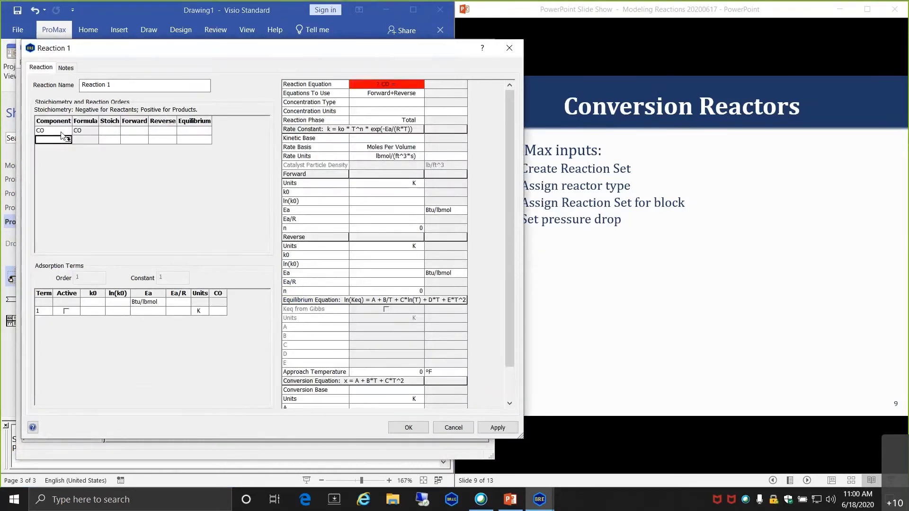
type("h2o")
key("Return")
type("co2")
key("Return")
type("h2")
key("Return")
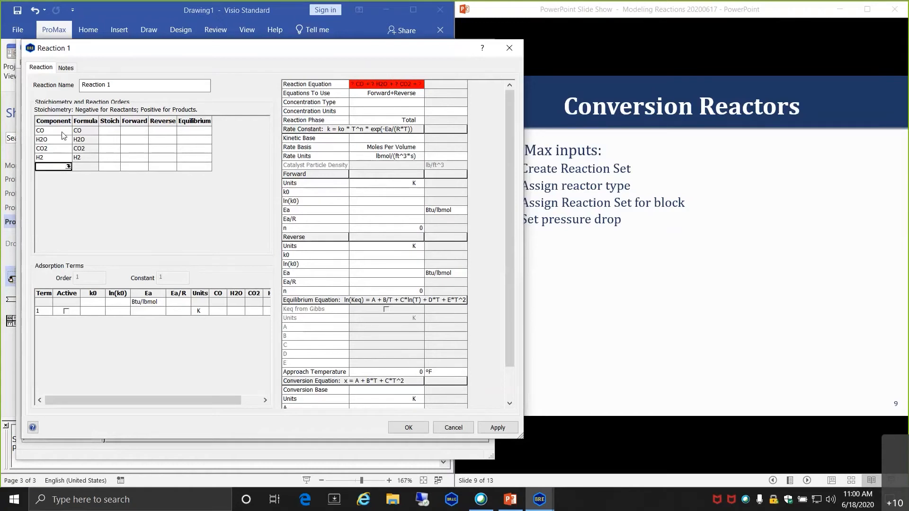
- Give CO, H2O, CO2 and H2 stoichiometric coefficients -1, -1, 1 and 1
scroll(63, 135, "up", 2)
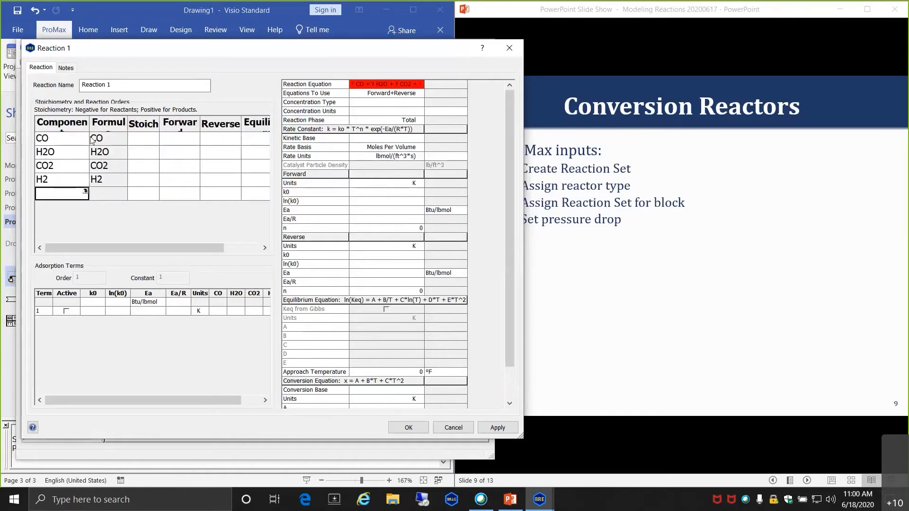
left_click(149, 139)
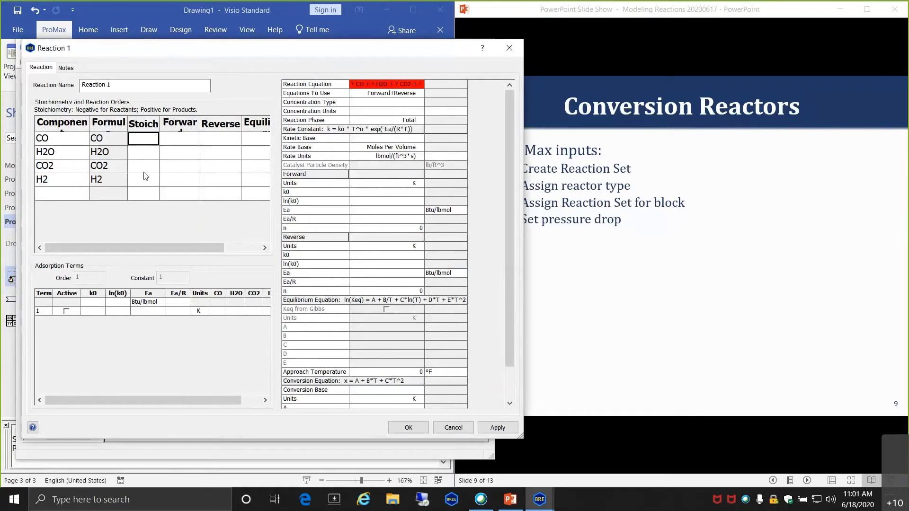
type("-1")
key("Return")
type("-1")
key("Return")
type("1")
key("Return")
type("1")
key("Return")
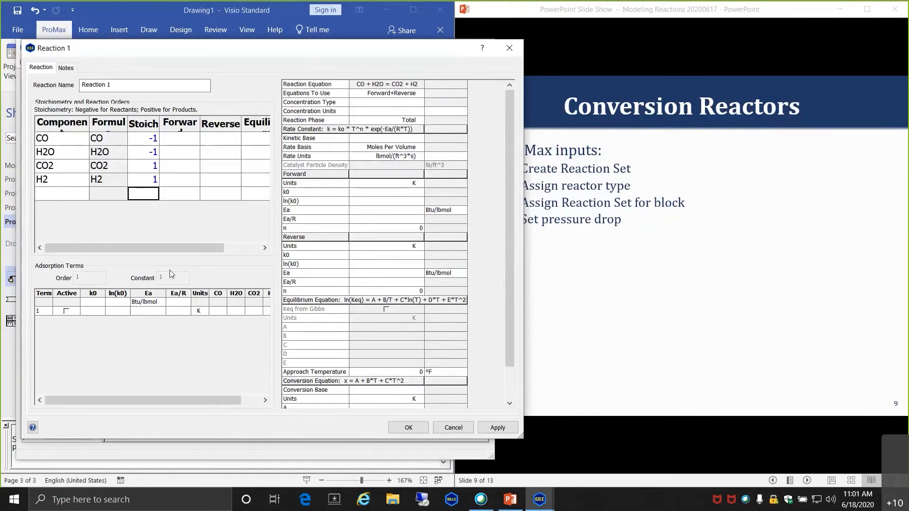
- Use only the forward equation, with Mole Fraction concentration in Fractional units
left_click(421, 94)
left_click(370, 101)
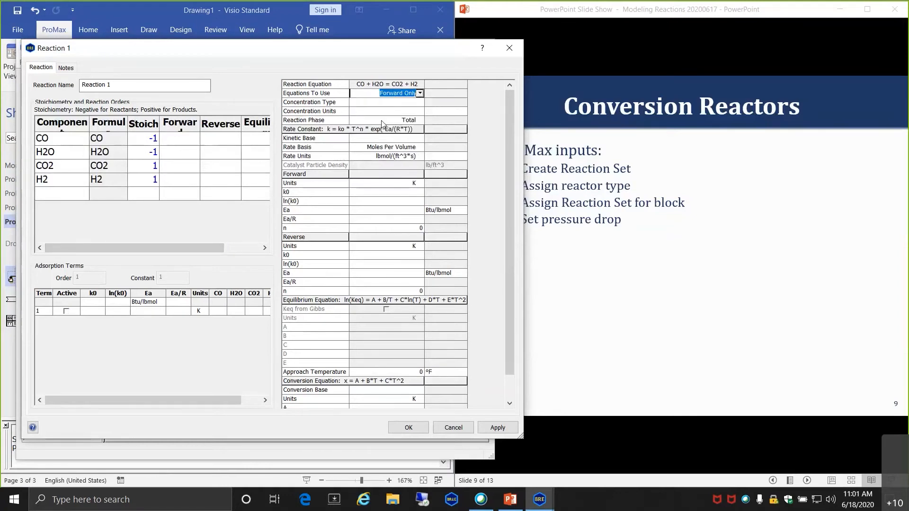
left_click(399, 103)
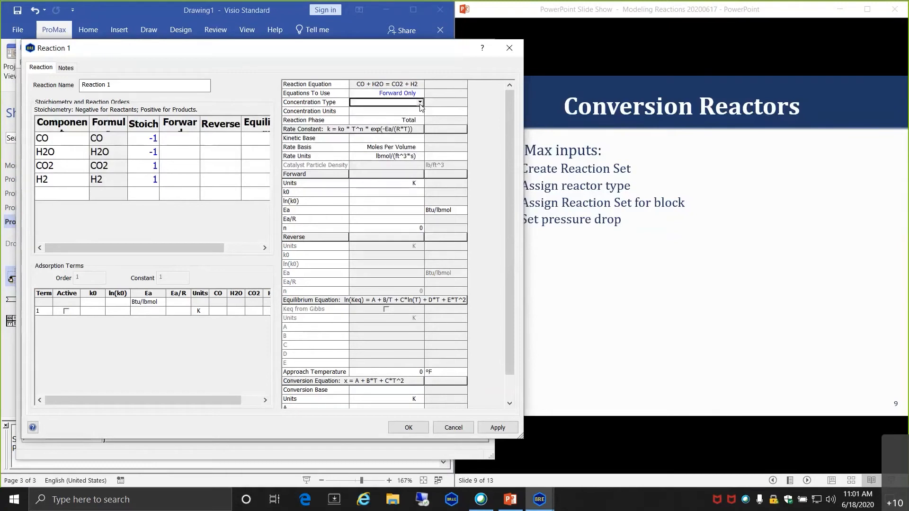
left_click(420, 102)
left_click(383, 112)
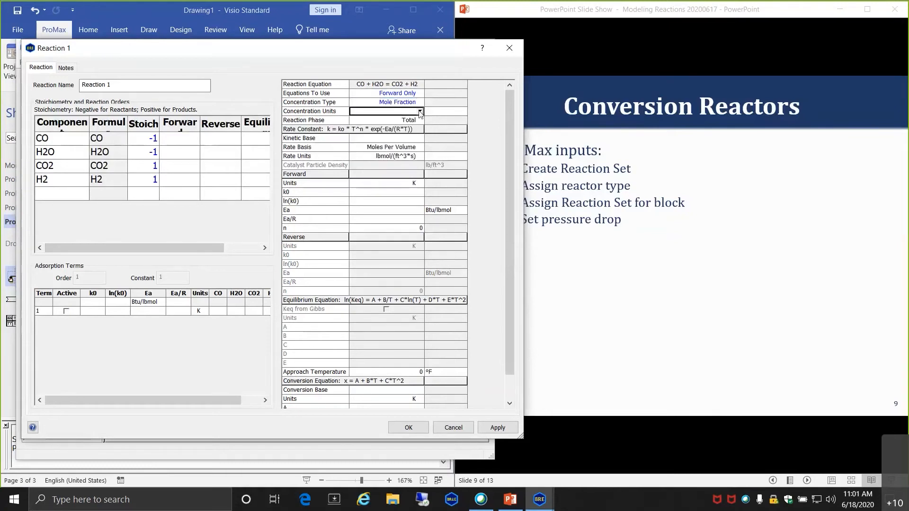
left_click(419, 111)
left_click(377, 129)
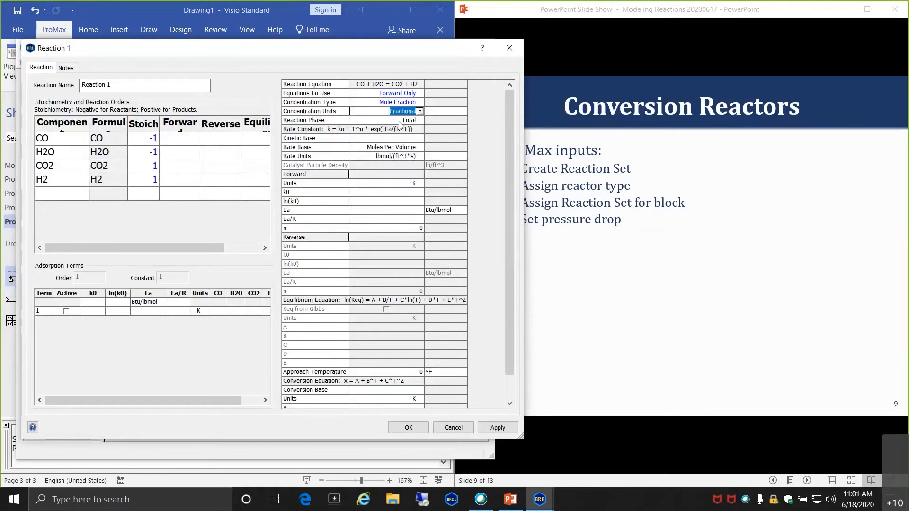
scroll(353, 344, "down", 1)
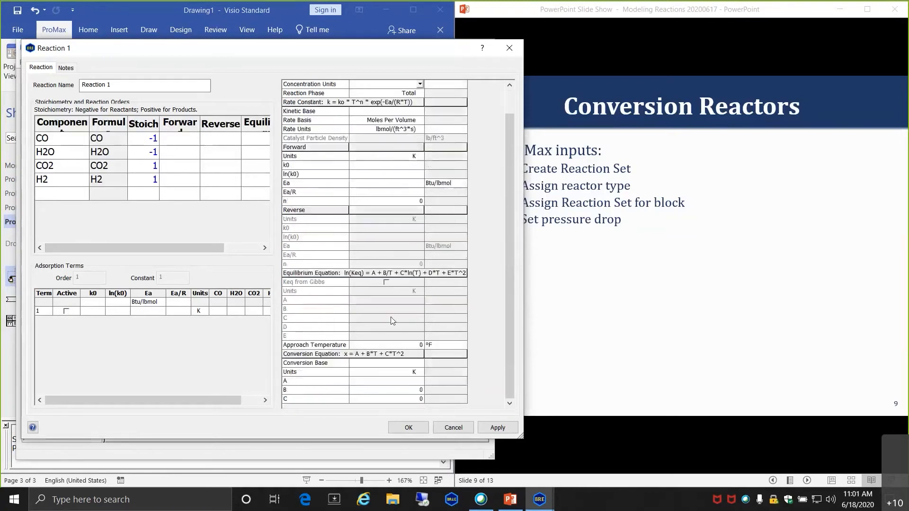
- Base the conversion on CO with coefficient A = 0.75 and save Reaction 1
left_click(376, 364)
scroll(374, 363, "up", 2)
scroll(379, 355, "down", 3)
scroll(398, 344, "up", 1)
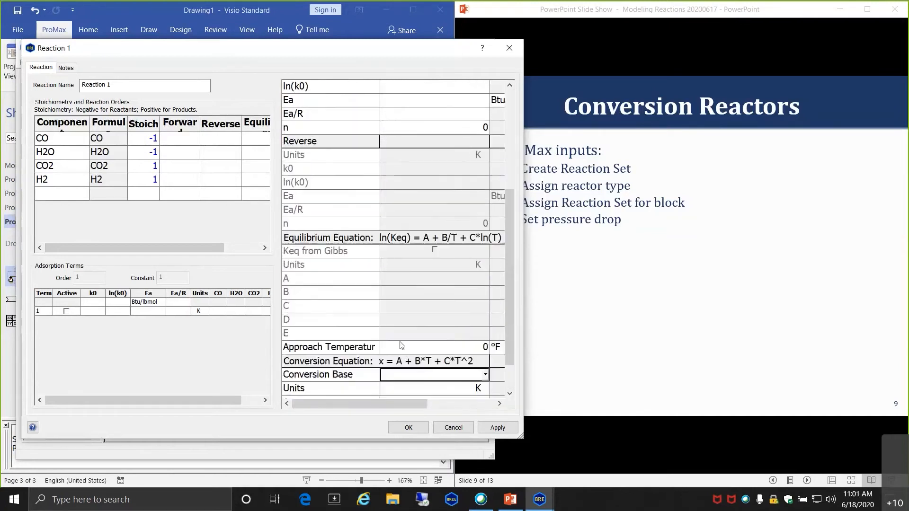
scroll(406, 340, "down", 1)
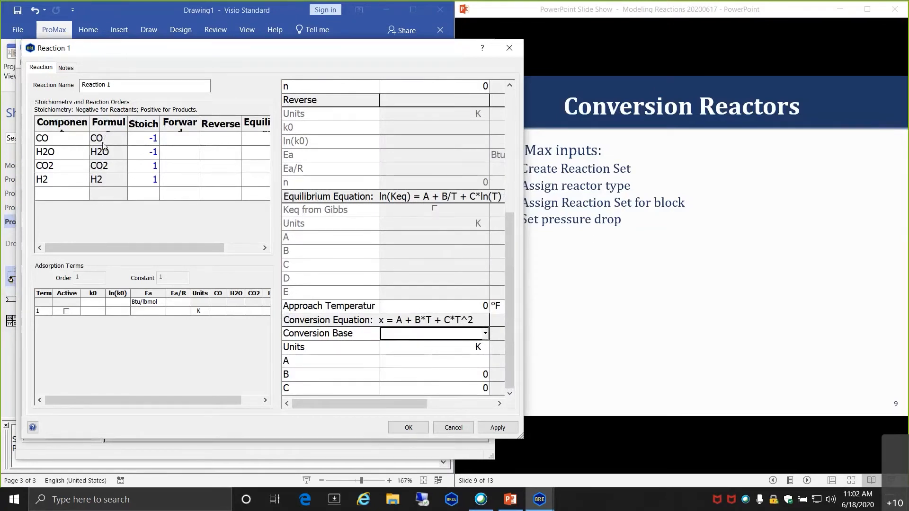
left_click(486, 336)
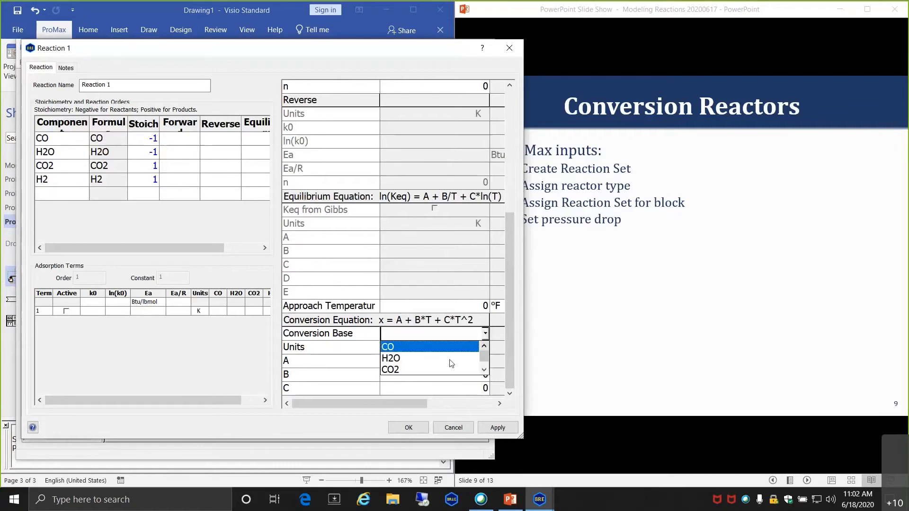
left_click(422, 351)
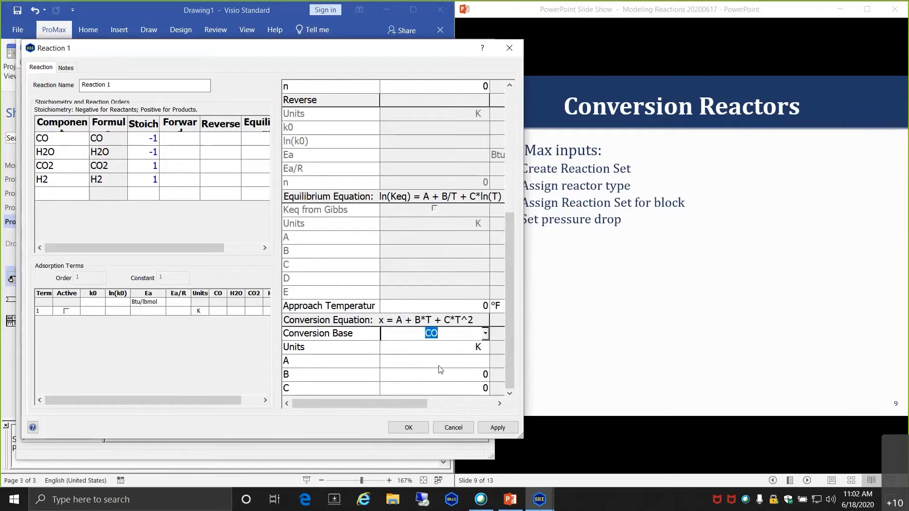
left_click(460, 349)
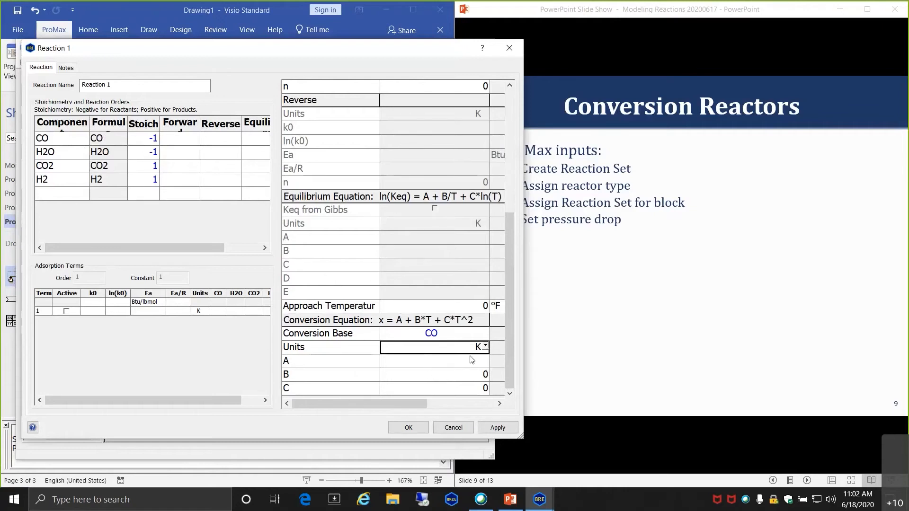
left_click(442, 361)
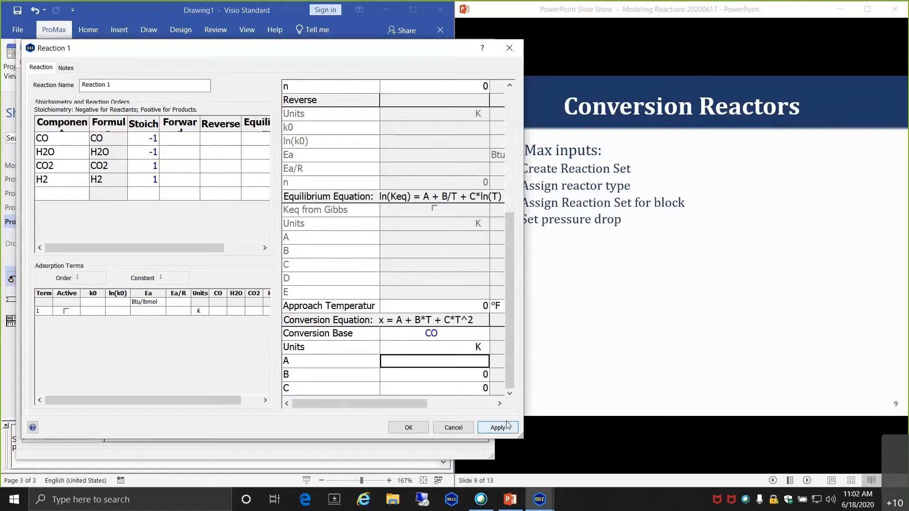
type("0.75")
key("Return")
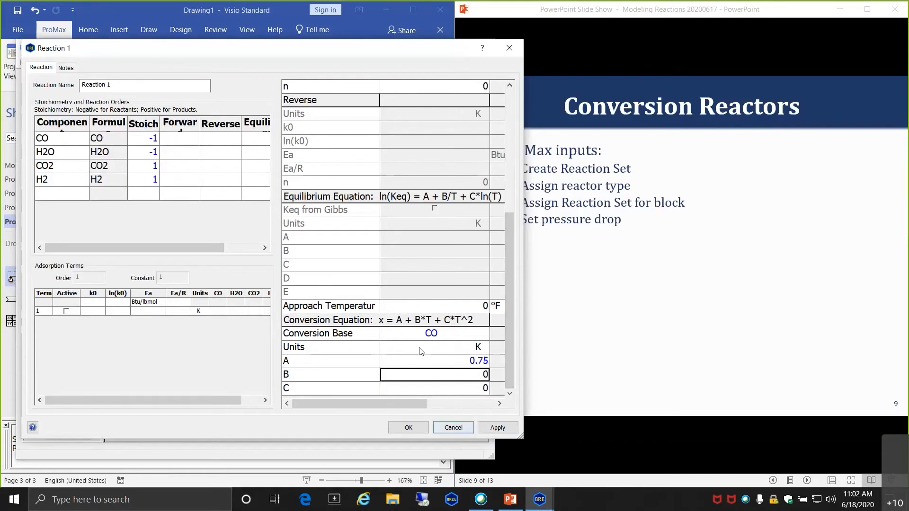
left_click(407, 427)
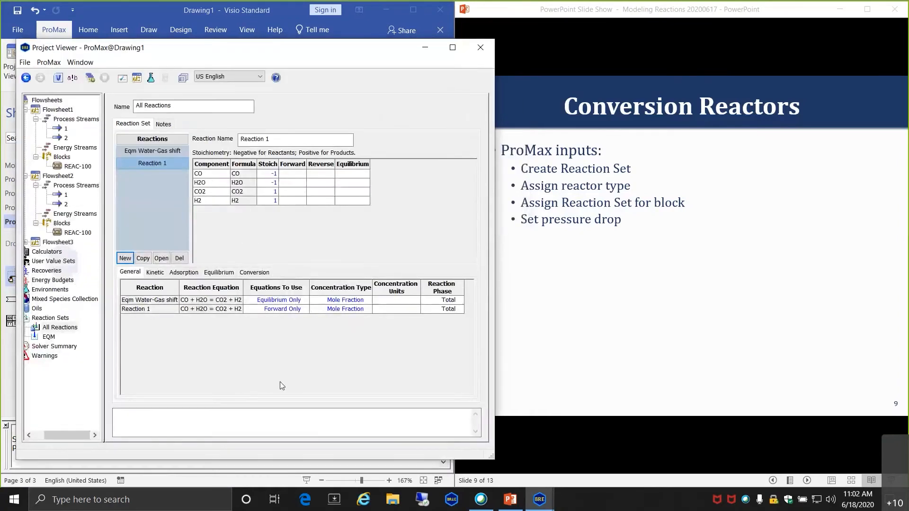
- Create a conversion-type reaction set named CONVERSION, with the kinetic type turned off
right_click(58, 319)
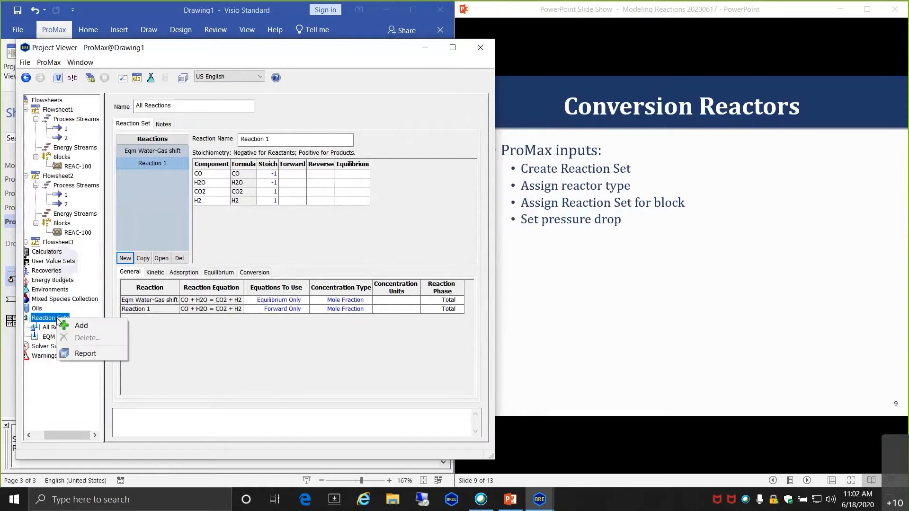
left_click(92, 327)
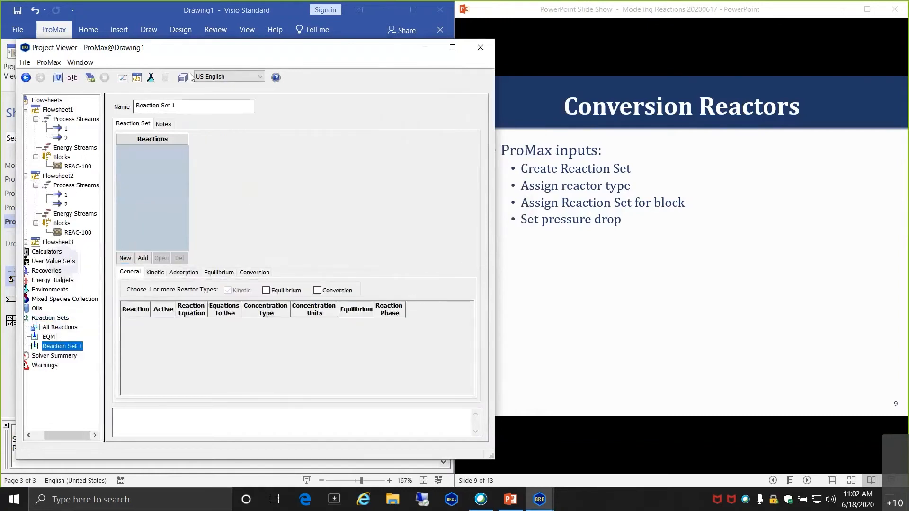
triple_click(185, 101)
type("CONVERSION")
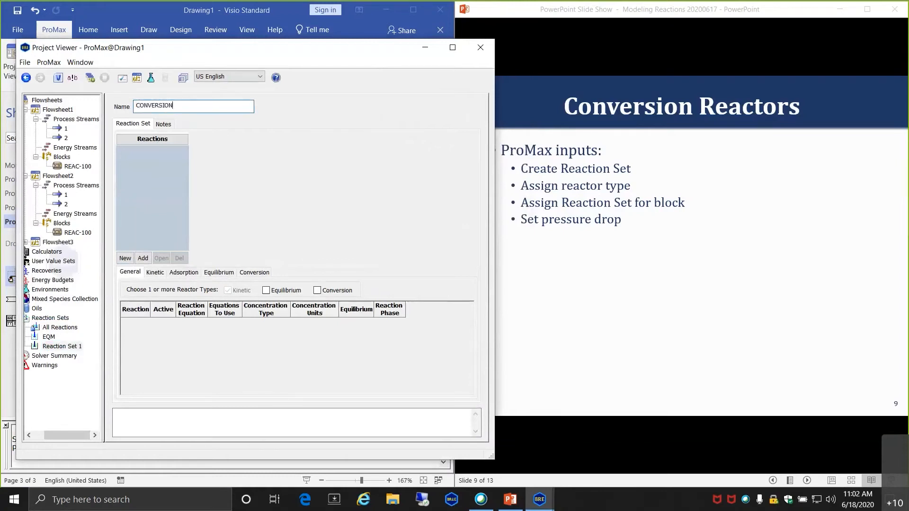
key("Tab")
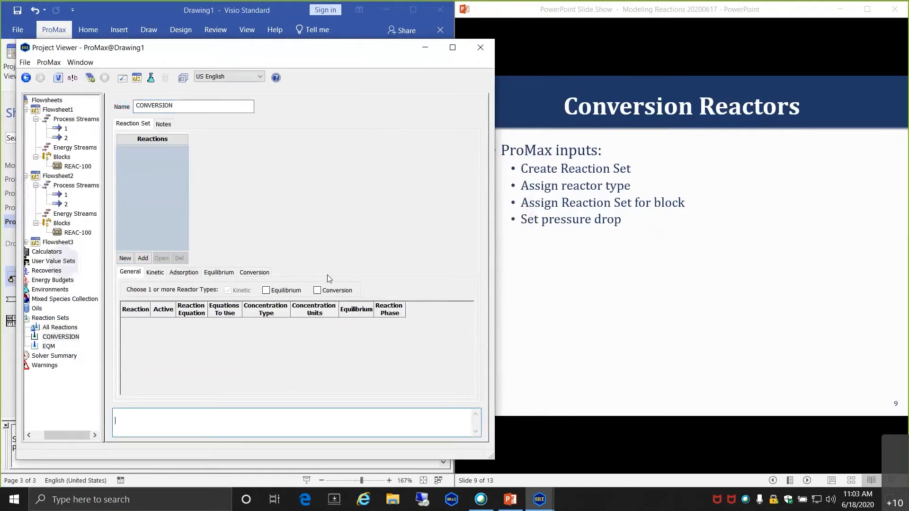
left_click(318, 291)
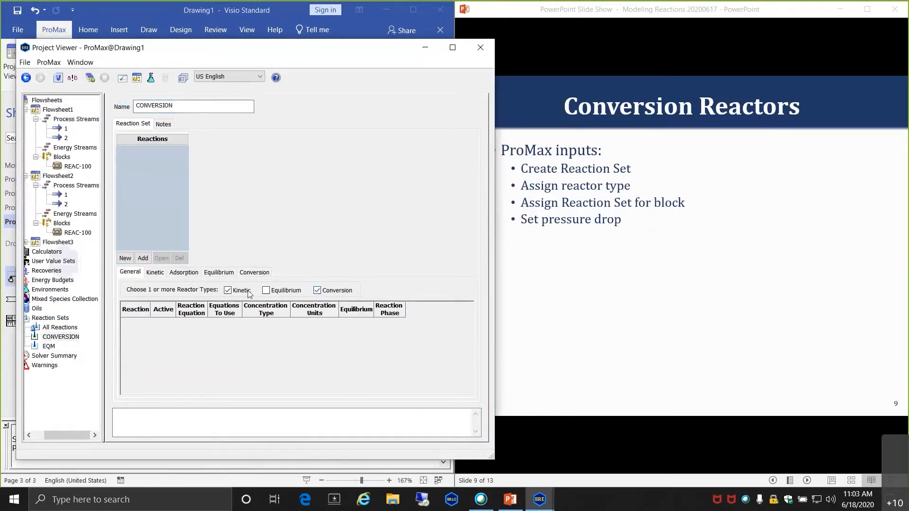
left_click(228, 290)
left_click(142, 258)
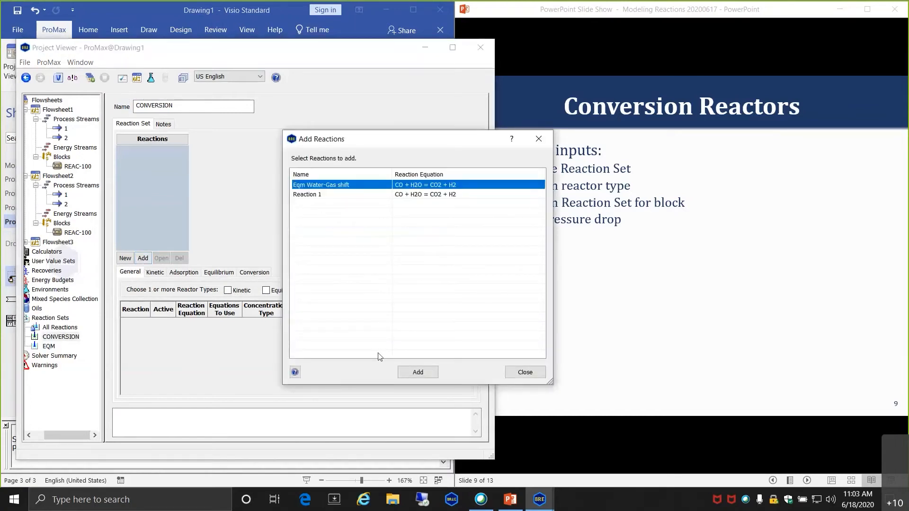
left_click(523, 372)
- Rename Reaction 1 in All Reactions to 'Conversion Water-Gas Shift'
left_click(66, 327)
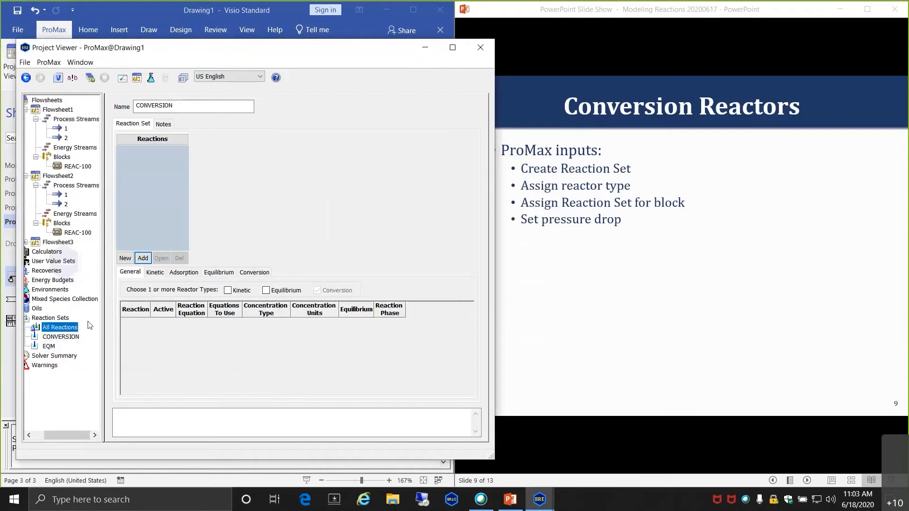
double_click(38, 326)
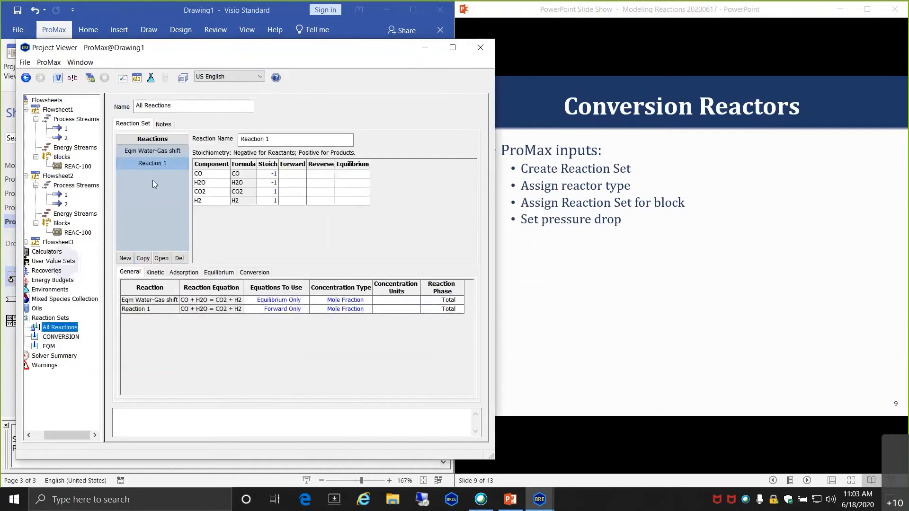
double_click(151, 164)
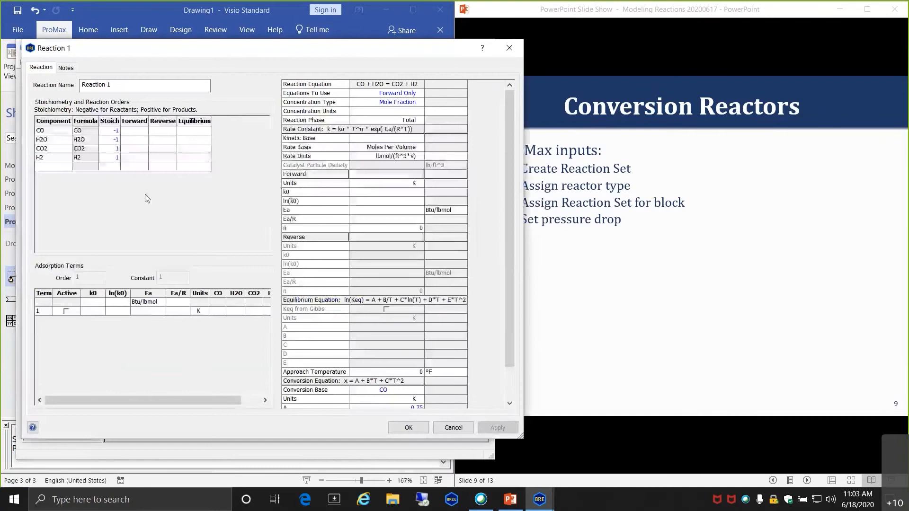
triple_click(123, 88)
type("Conv")
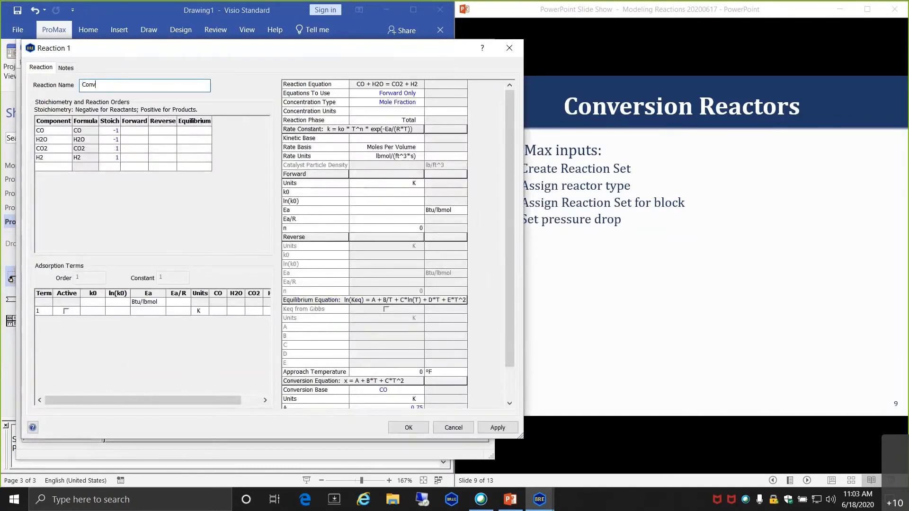
type("ersion Water-Gas SHift")
key("Return")
- Add reactions to the CONVERSION set from the reaction picker
left_click(59, 337)
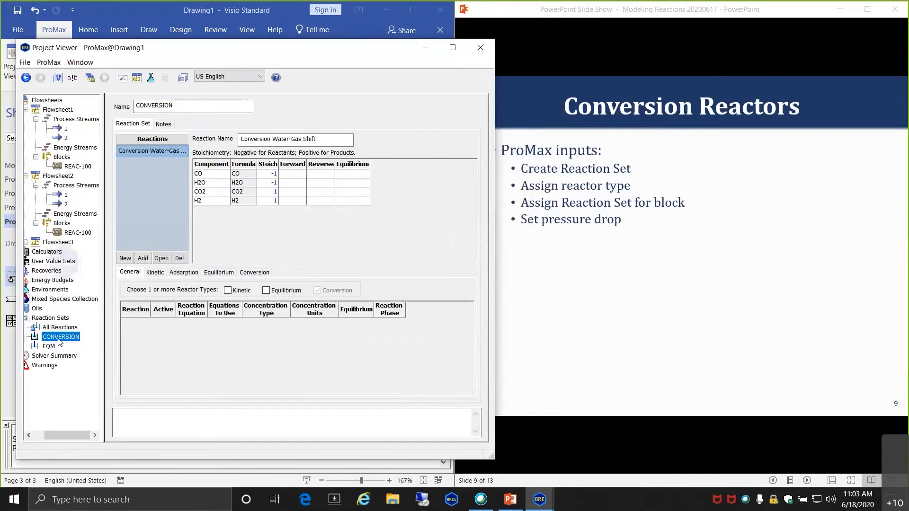
left_click(156, 150)
left_click(140, 259)
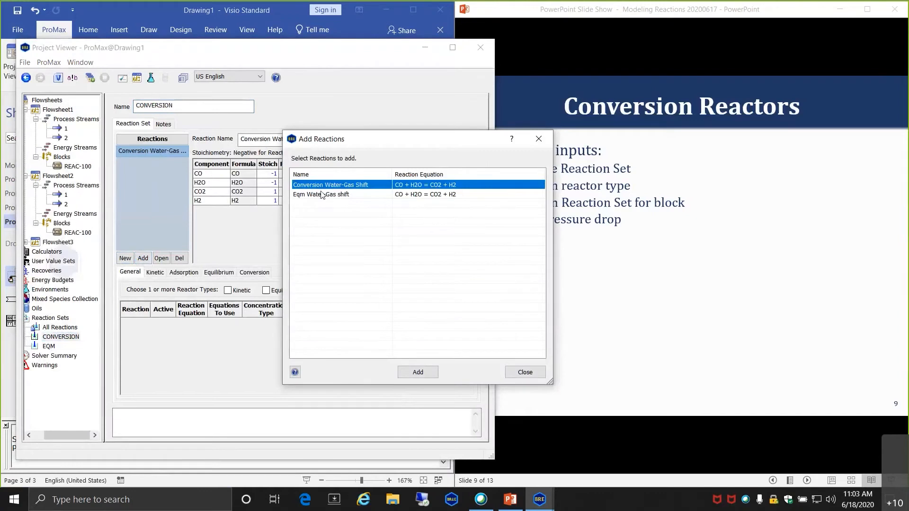
left_click(321, 194)
left_click(417, 372)
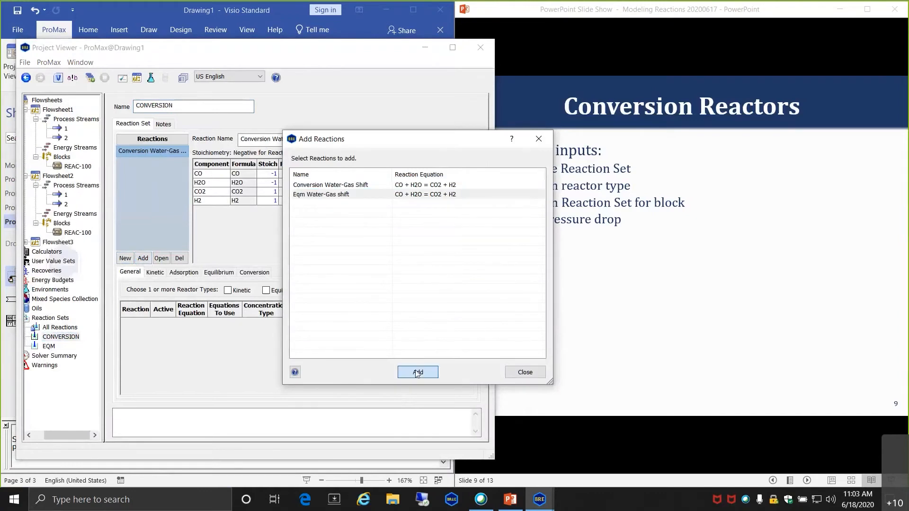
left_click(526, 373)
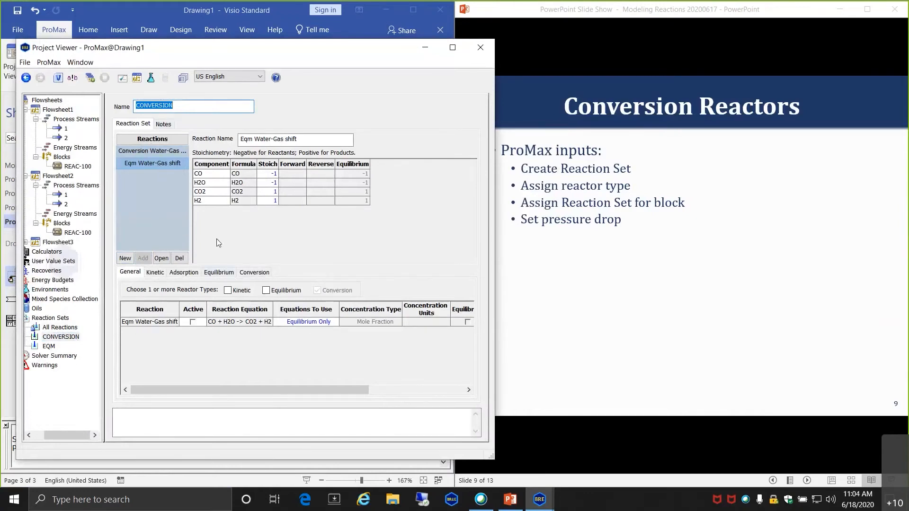
- Remove Eqm Water-Gas shift from CONVERSION, leaving only Conversion Water-Gas Shift
left_click(179, 258)
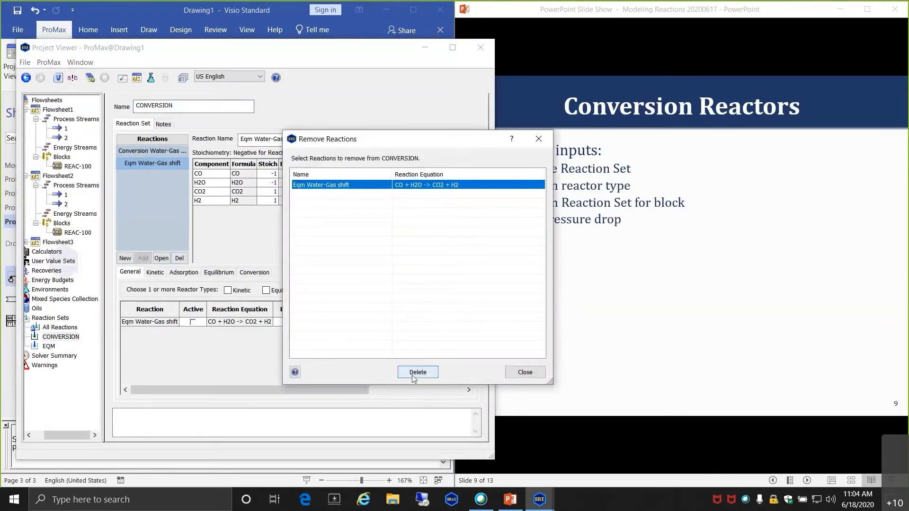
left_click(417, 372)
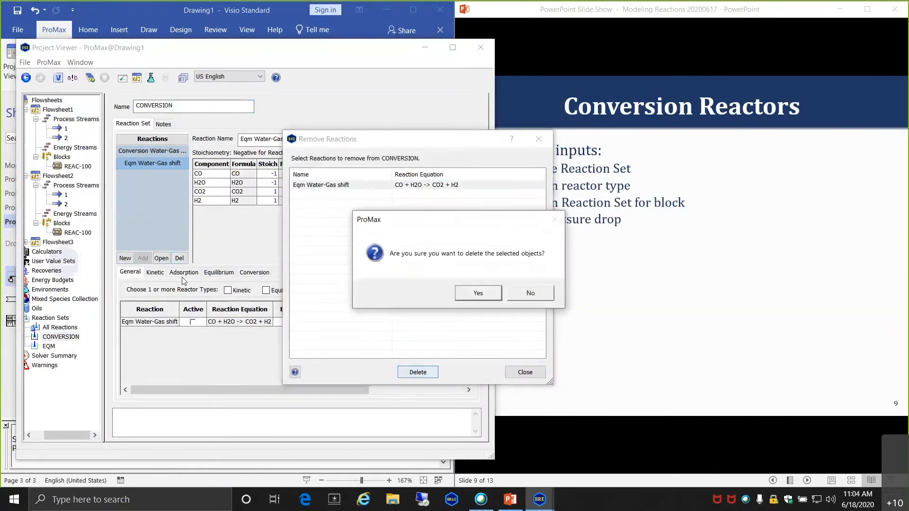
left_click(472, 297)
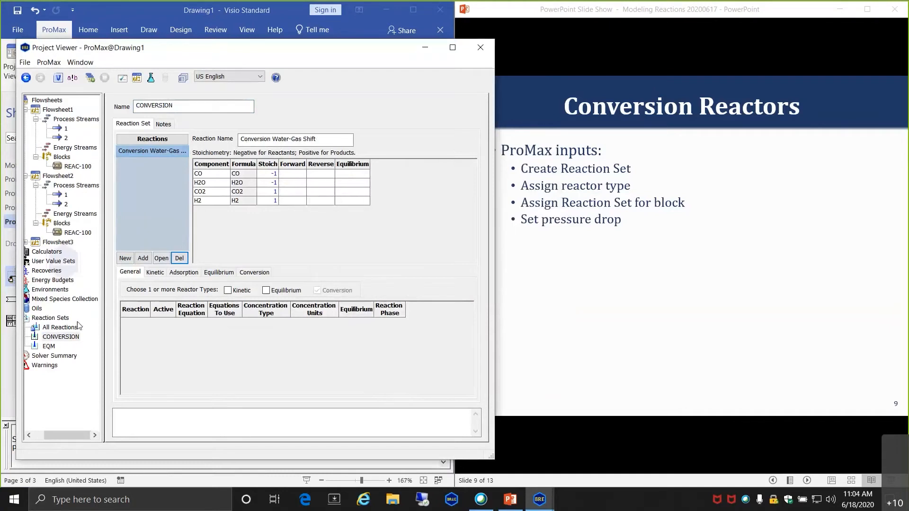
left_click(67, 328)
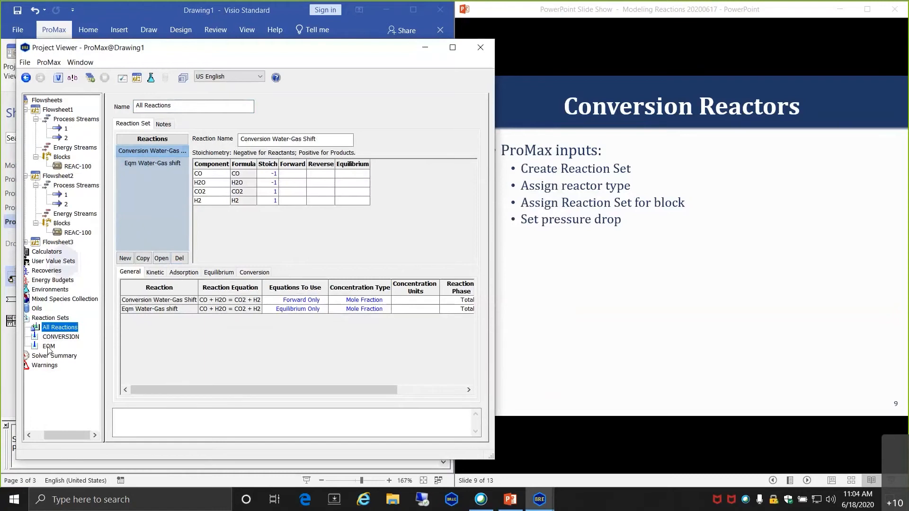
- Select the CONVERSION reaction set in the Conversion Reaction environment and save it
left_click(74, 336)
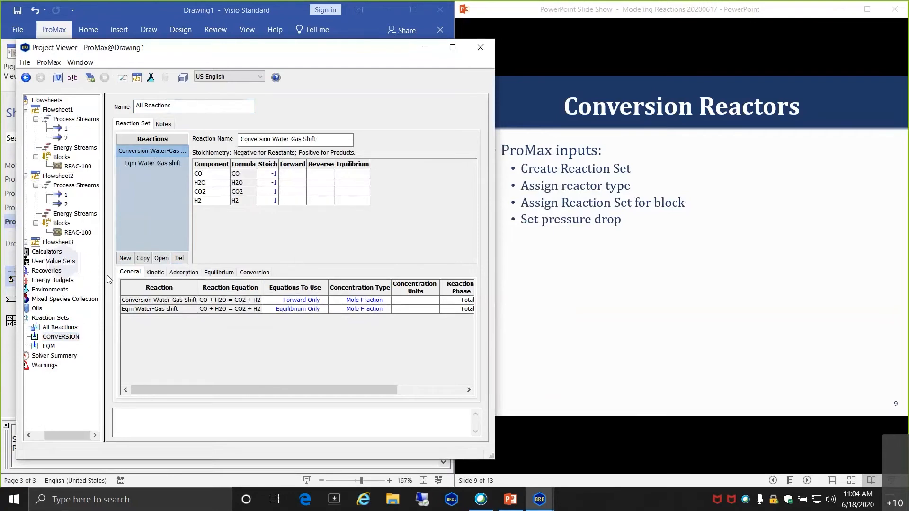
left_click(479, 47)
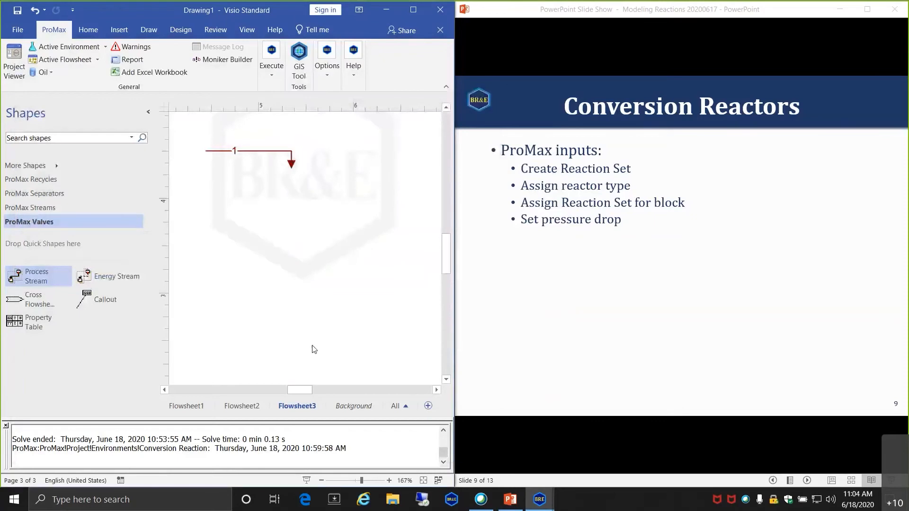
left_click(77, 48)
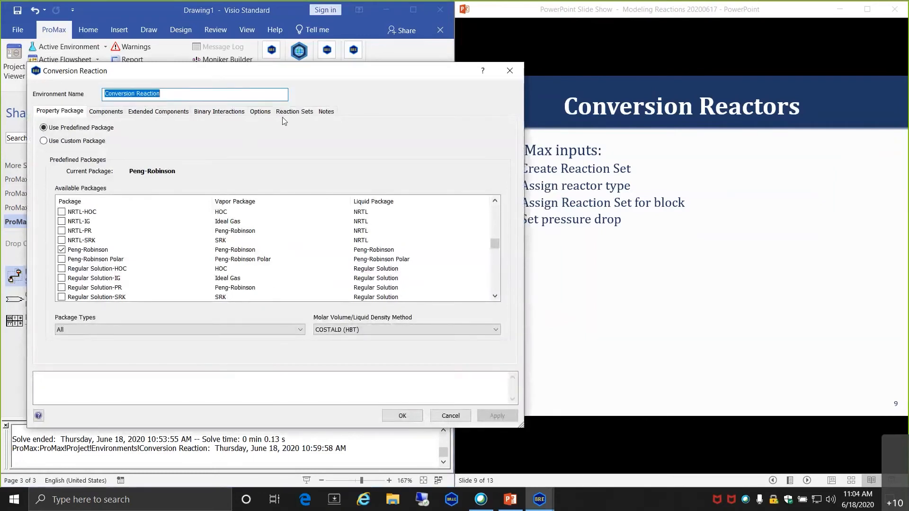
left_click(293, 111)
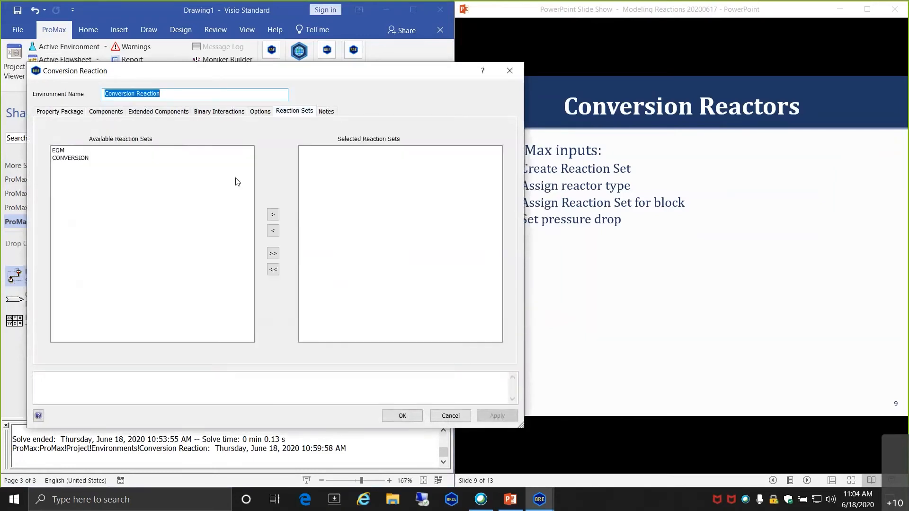
double_click(66, 158)
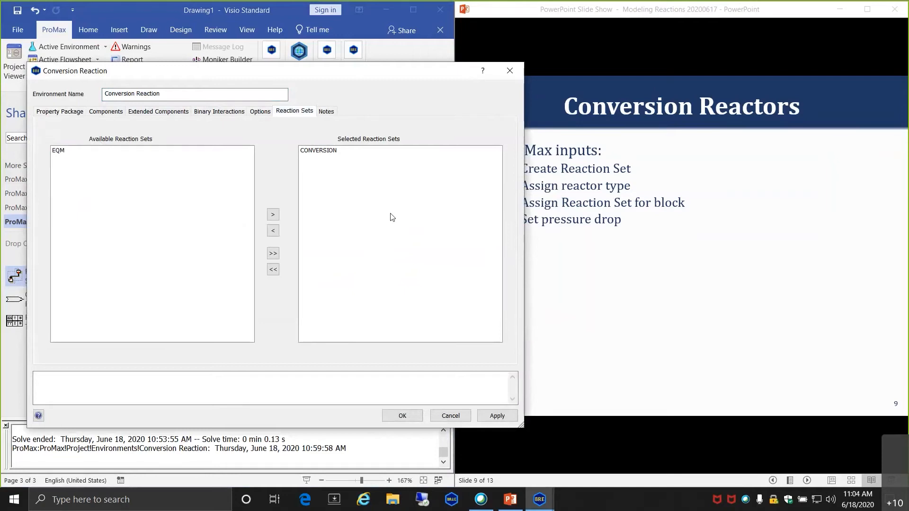
left_click(393, 416)
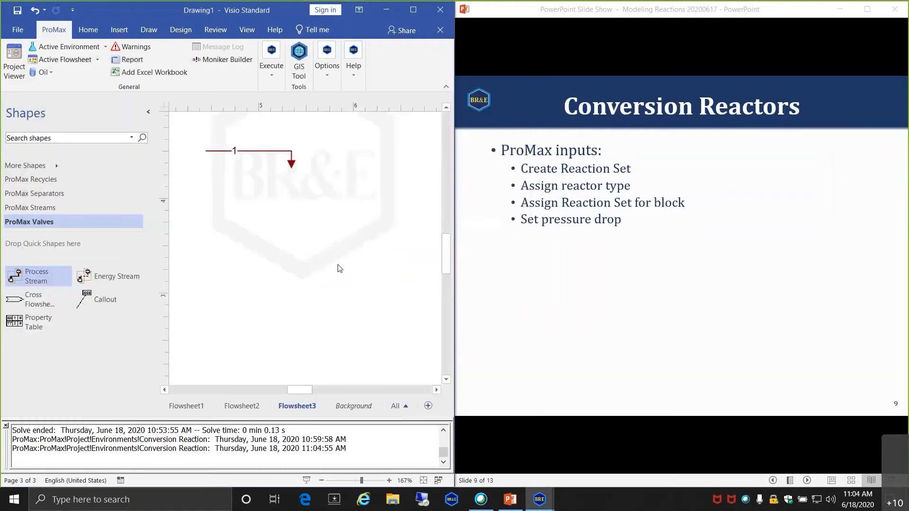
- Place vertical reactor REAC-100 below stream 1 with outlet stream 2, and open its specifications
scroll(67, 195, "up", 3)
left_click(58, 210)
left_click_drag(28, 284, 291, 184)
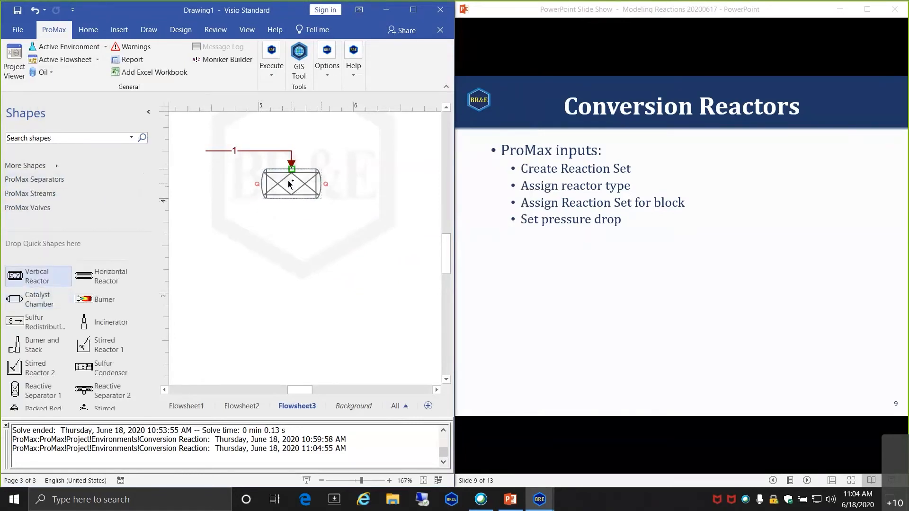
left_click(77, 195)
left_click_drag(15, 276, 291, 199)
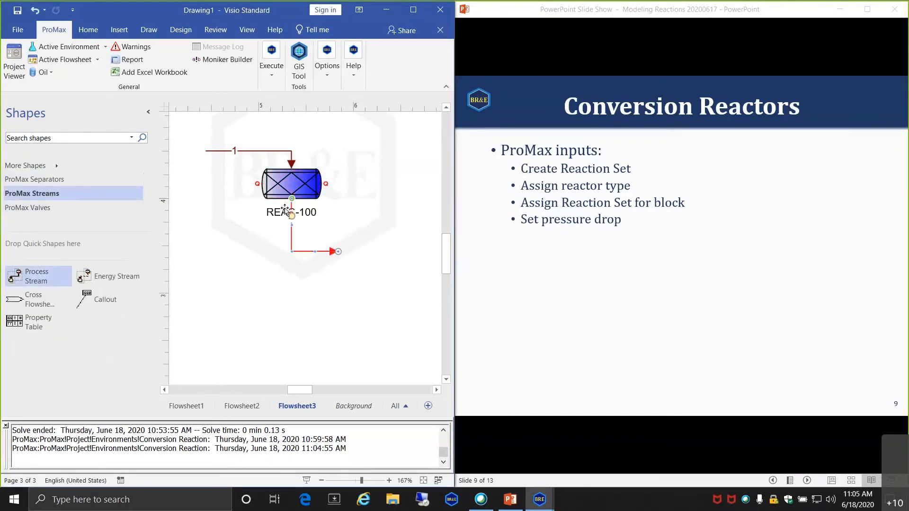
double_click(285, 196)
left_click(178, 125)
- Make REAC-100 a Conversion reactor using the CONVERSION set with a 5 psi pressure drop
left_click(331, 164)
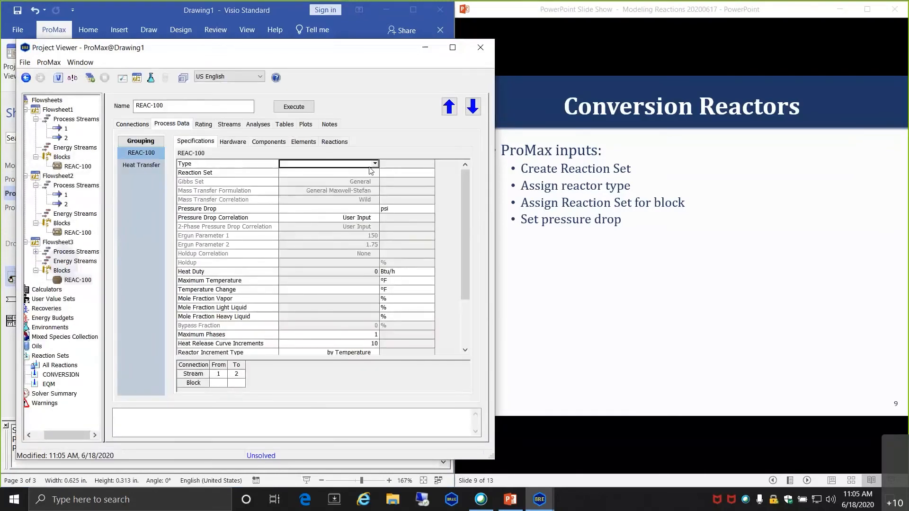
left_click(373, 164)
left_click(317, 175)
left_click(322, 174)
left_click(375, 174)
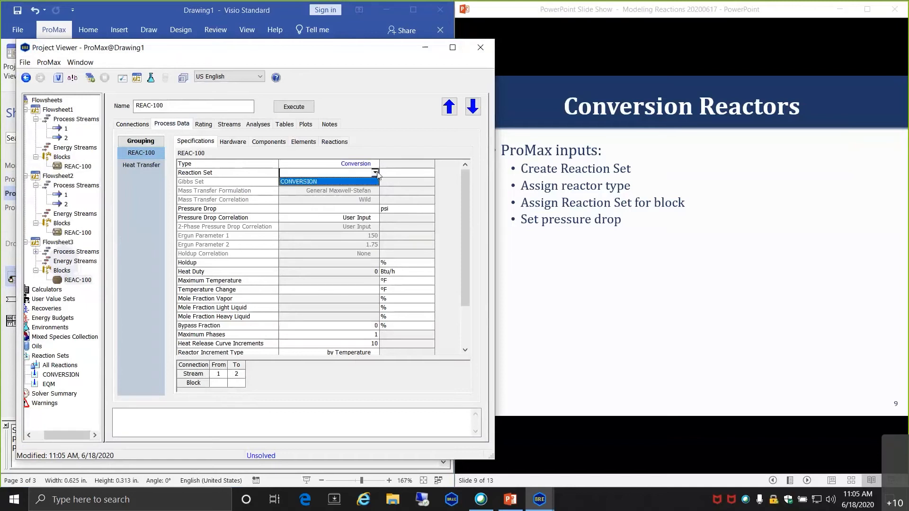
left_click(327, 182)
left_click(332, 209)
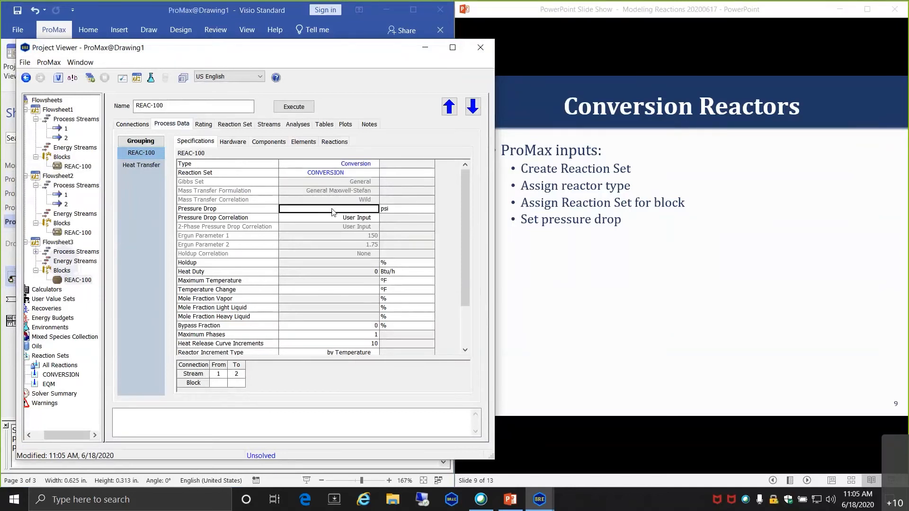
type("5")
key("Return")
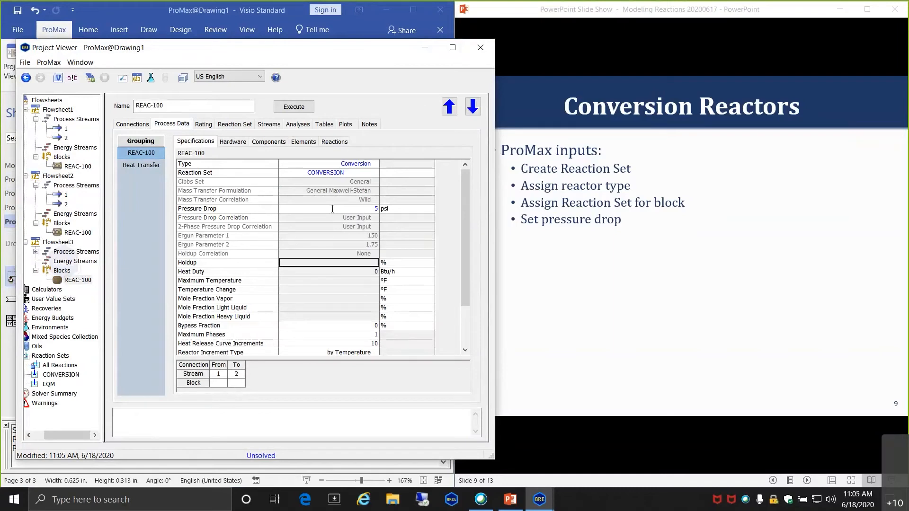
- Solve the flowsheet and check the 75% CO conversion
left_click(281, 112)
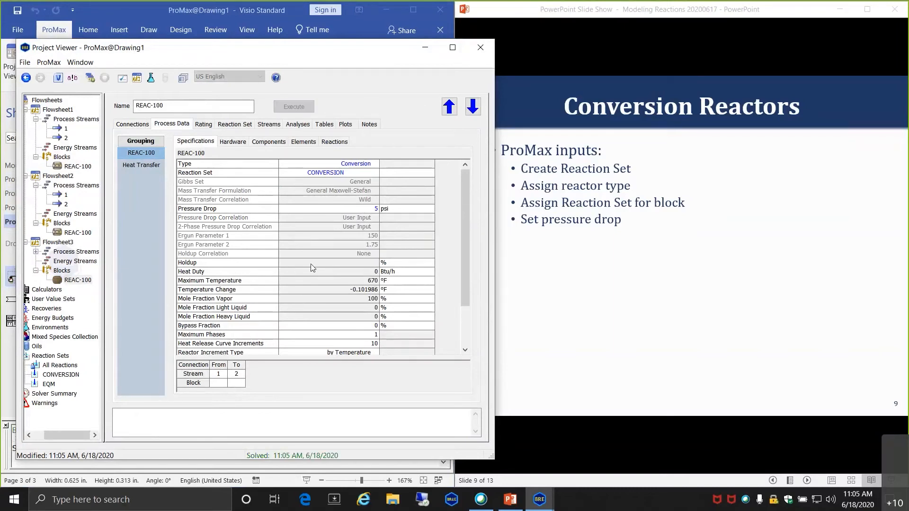
scroll(353, 206, "up", 2)
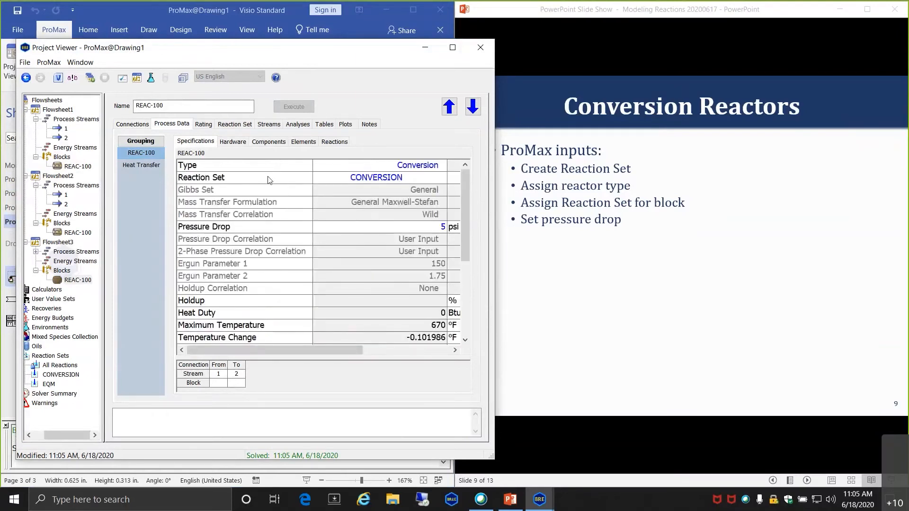
left_click(348, 233)
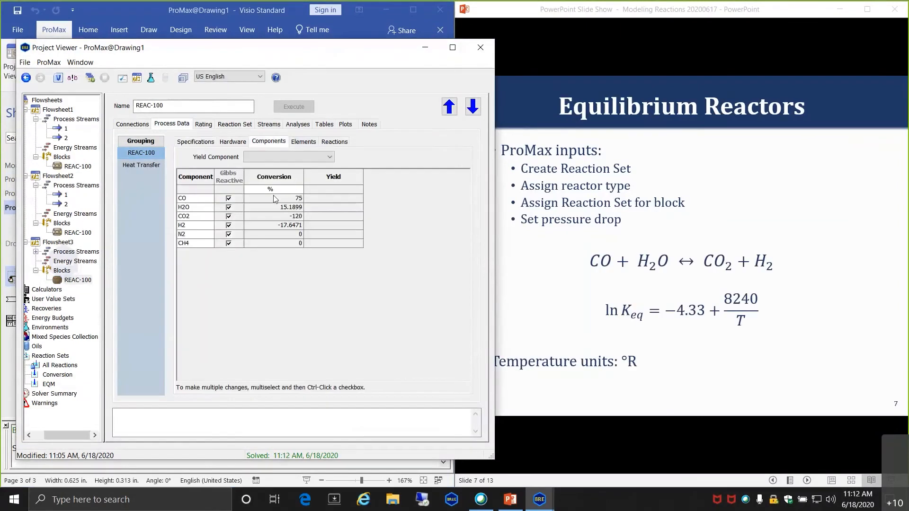
left_click(275, 199)
- Change the conversion base to H2O with A = 1 and re-solve REAC-100
left_click(241, 124)
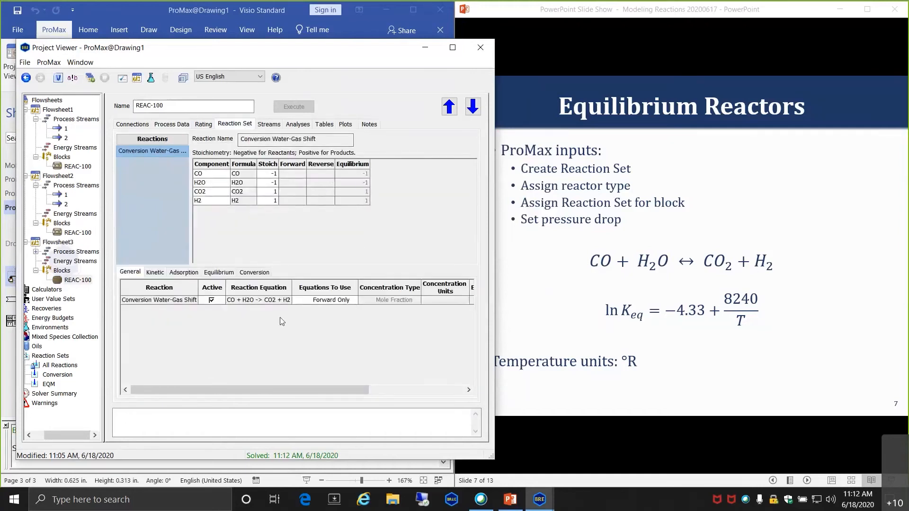
left_click(254, 272)
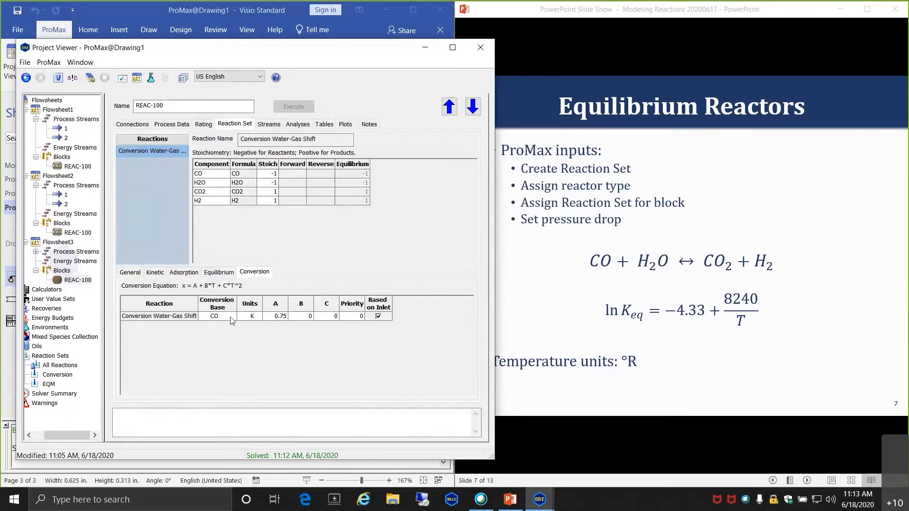
left_click(231, 317)
left_click(222, 335)
left_click(274, 317)
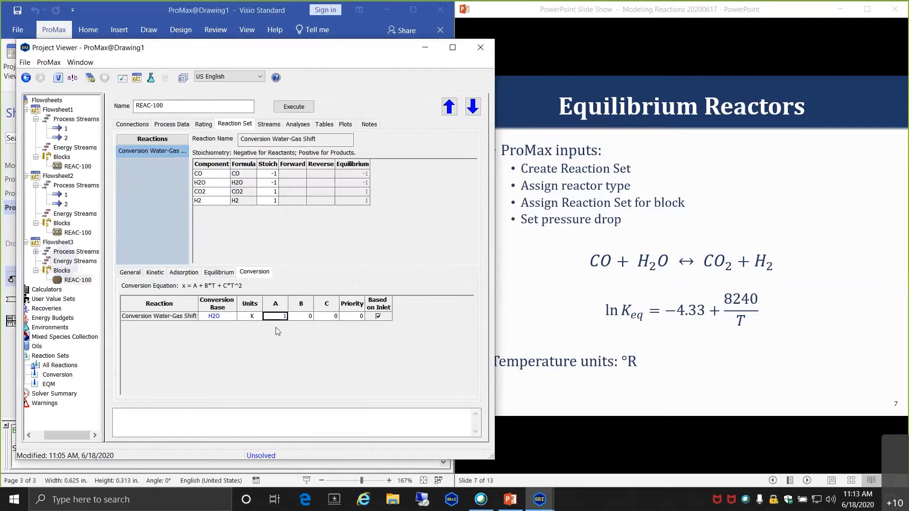
left_click(294, 106)
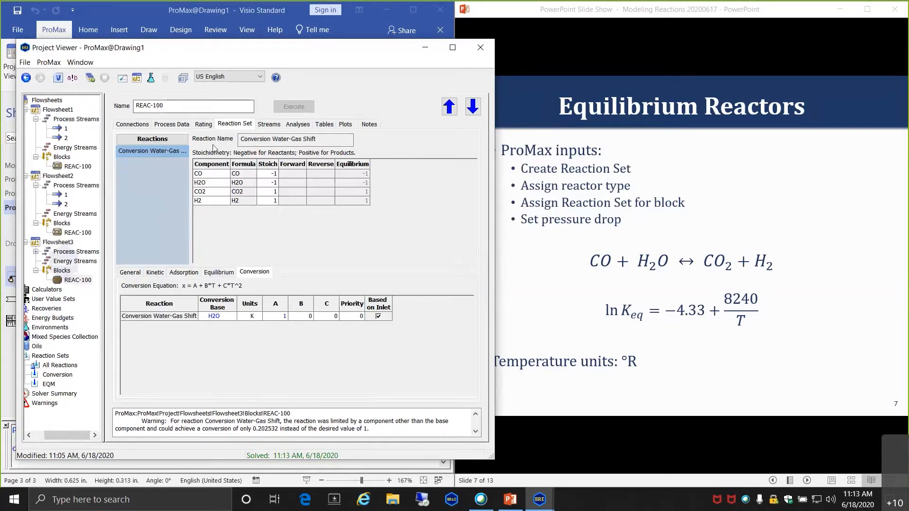
left_click(171, 124)
- Check REAC-100's conversions: H2O at 20.2532% and CO at 100%
left_click(273, 208)
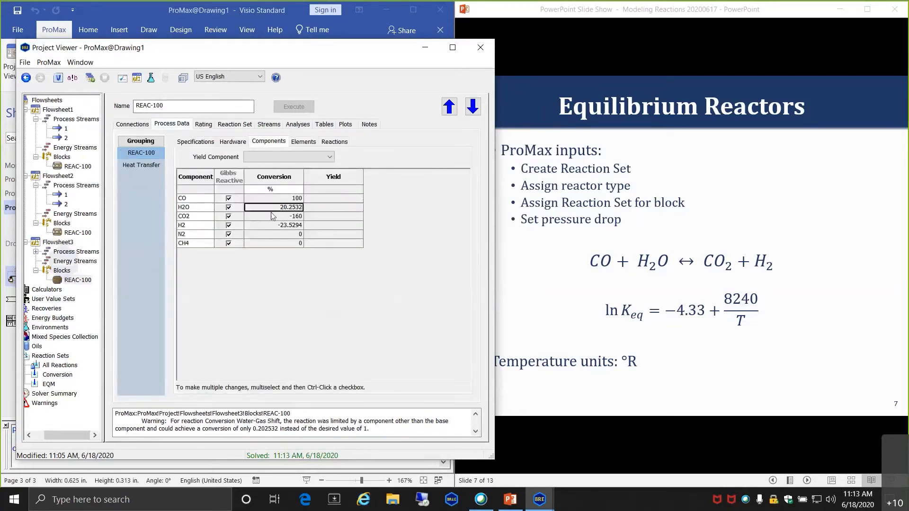
mouse_move(289, 211)
left_click(256, 199)
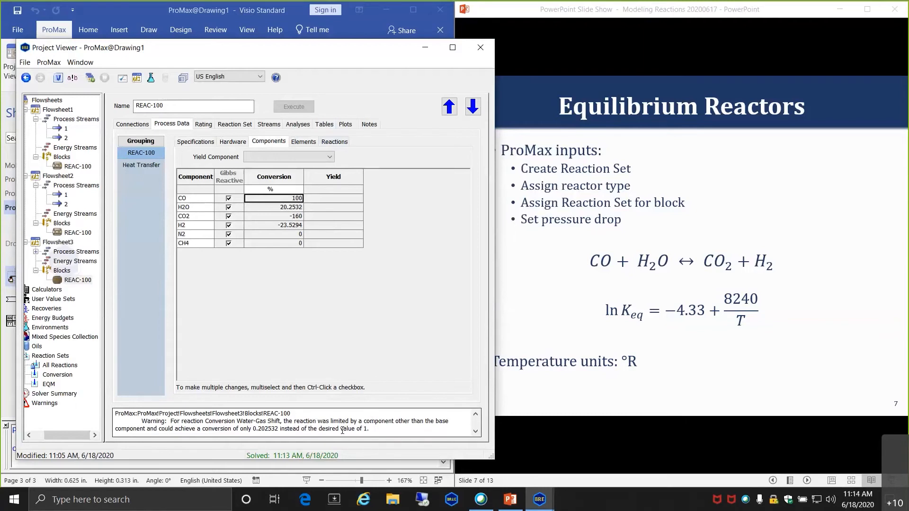
- Check outlet stream 2's mole fractions (0% CO, 31.5% H2O, 42% H2), then close the Project Viewer
left_click(167, 13)
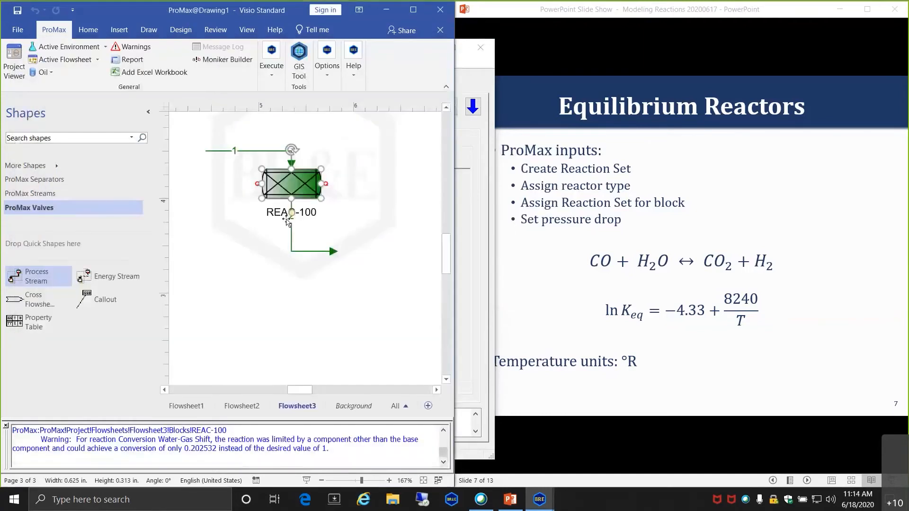
left_click(267, 256)
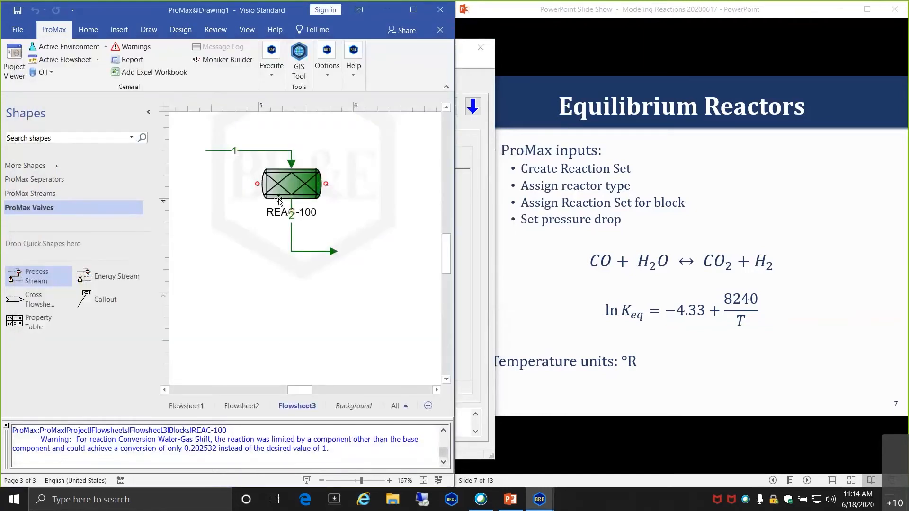
double_click(294, 254)
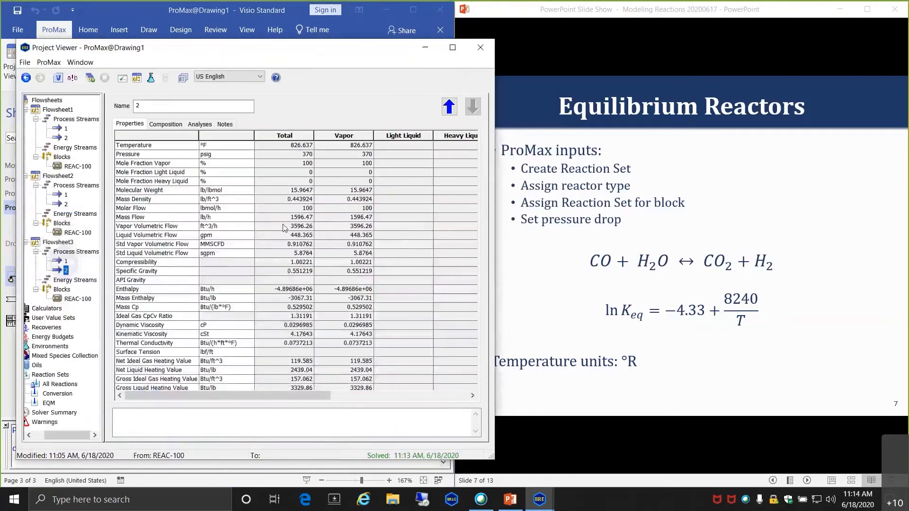
left_click(166, 123)
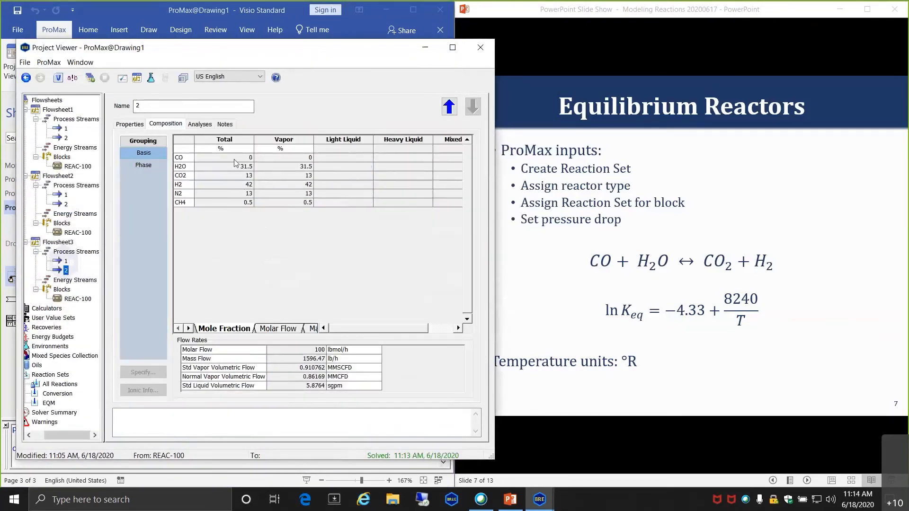
left_click(234, 167)
left_click(480, 48)
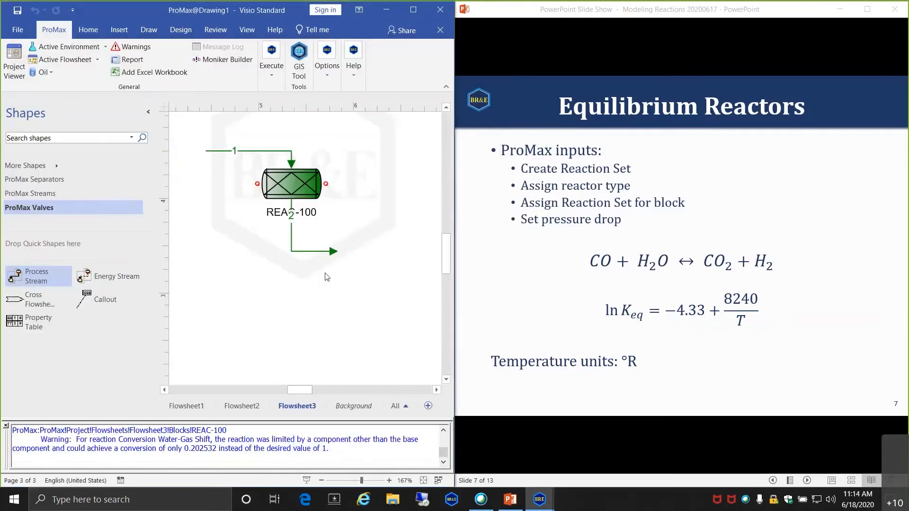
- Return to the slide show full screen and advance to slide 10, Kinetic Reactors
left_click(544, 189)
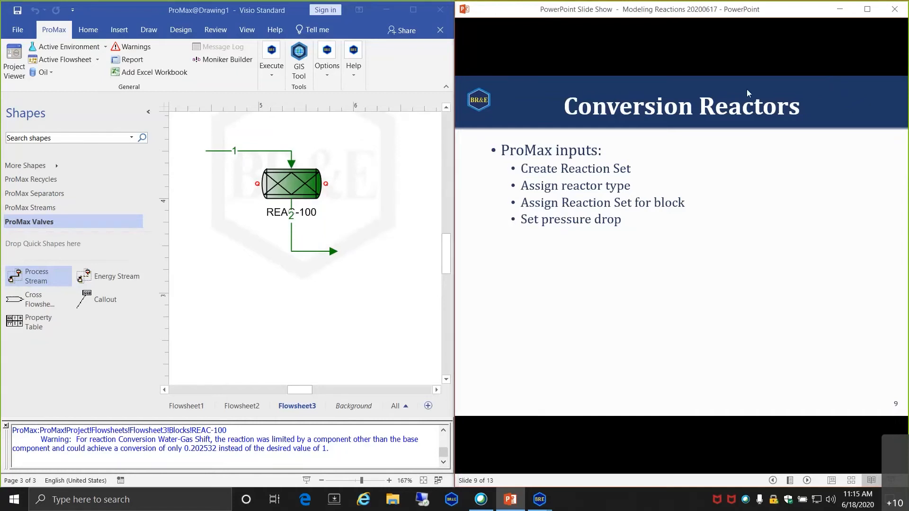
left_click(864, 11)
left_click(553, 186)
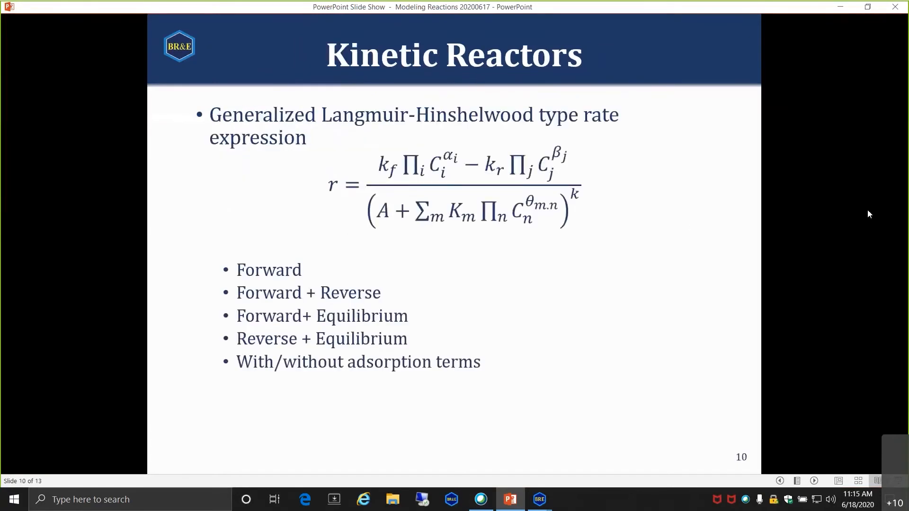
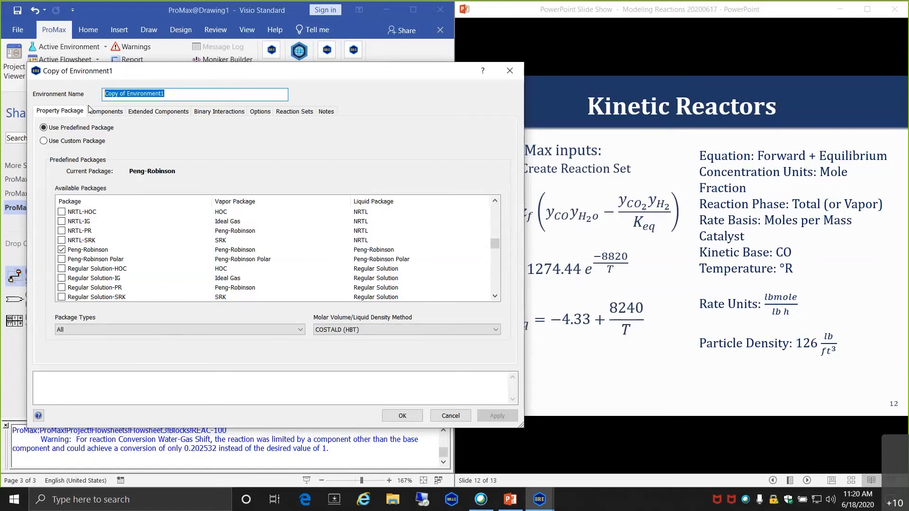
- Rename the copied environment to 'Kinetic Water-Gas Shift' and save it
type("Kineti")
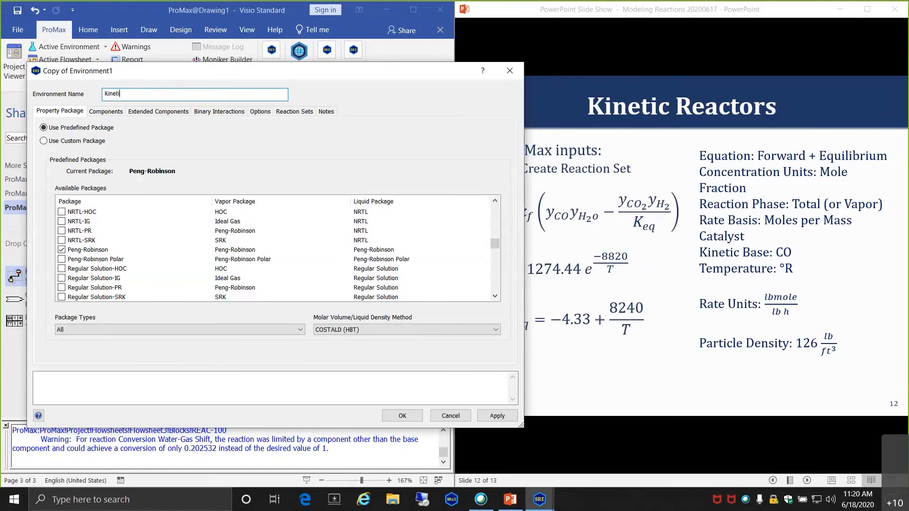
type("c Waer")
key("BackSpace")
type("ter-Gas SHi")
key("BackSpace")
key("BackSpace")
type("hif")
key("Tab")
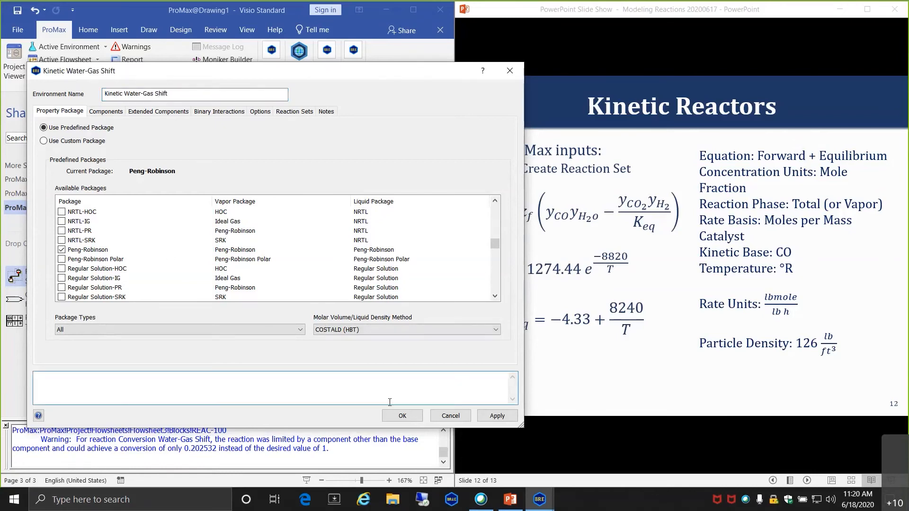
left_click(401, 416)
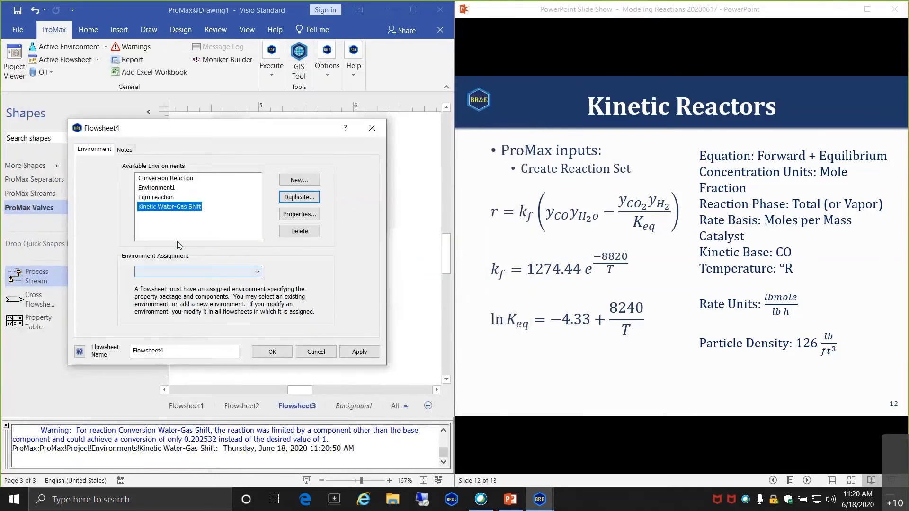
- Create Flowsheet4 with the Kinetic Water-Gas Shift environment assigned
left_click(259, 271)
left_click(189, 303)
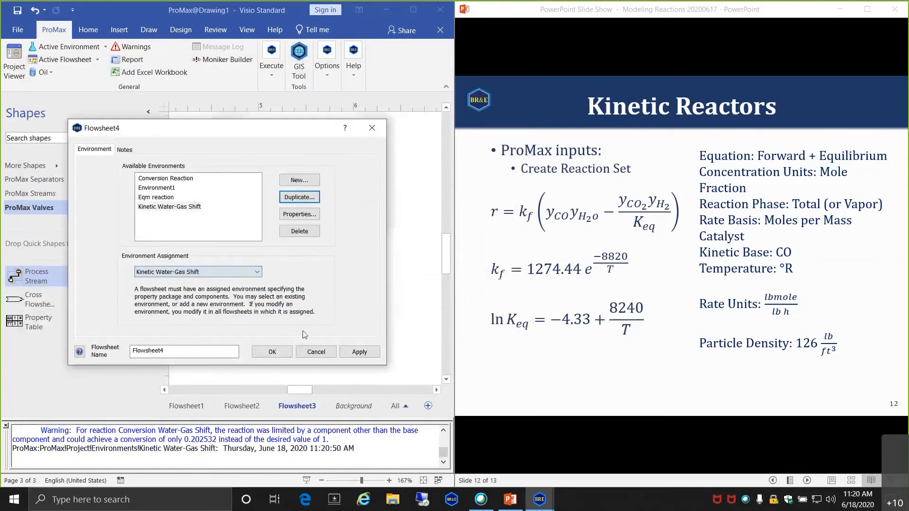
left_click(272, 353)
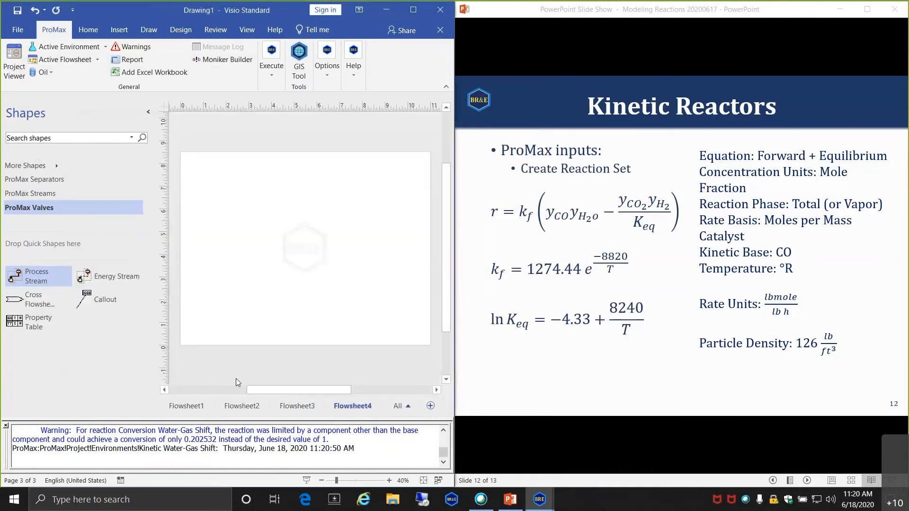
- Copy feed stream 1 from Flowsheet1 onto the blank Flowsheet4
left_click(188, 407)
left_click(244, 225)
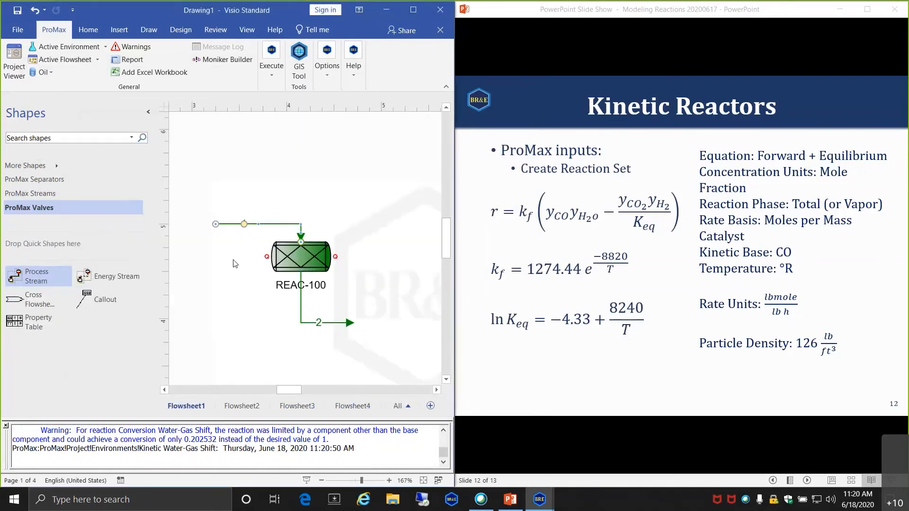
left_click(353, 405)
scroll(293, 249, "up", 5)
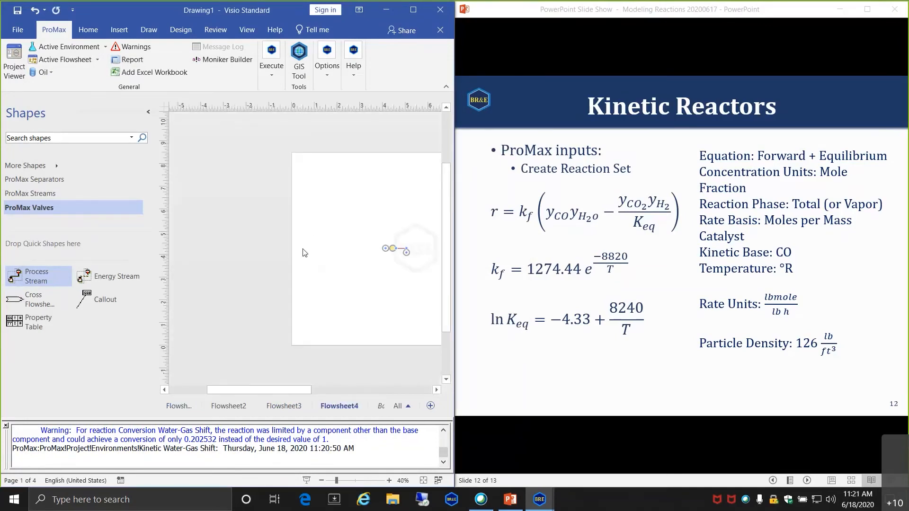
scroll(338, 250, "up", 3)
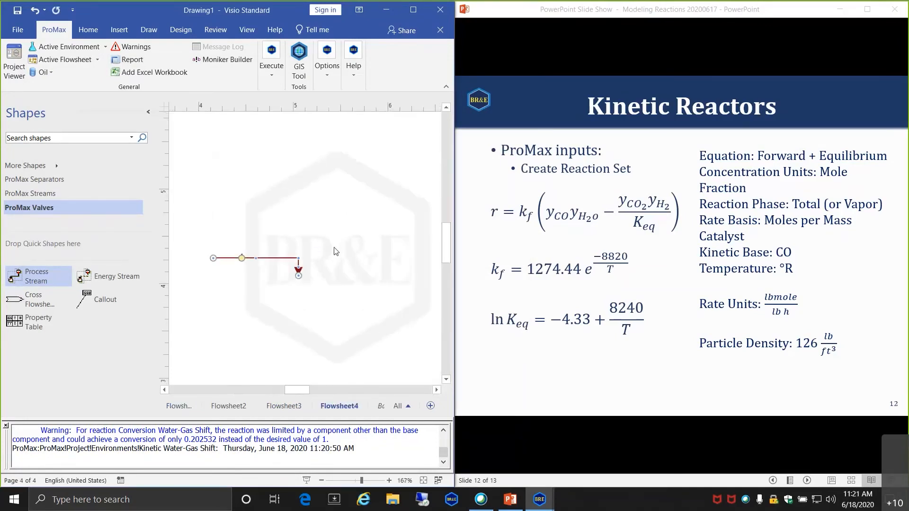
scroll(324, 248, "down", 2)
scroll(325, 247, "down", 1)
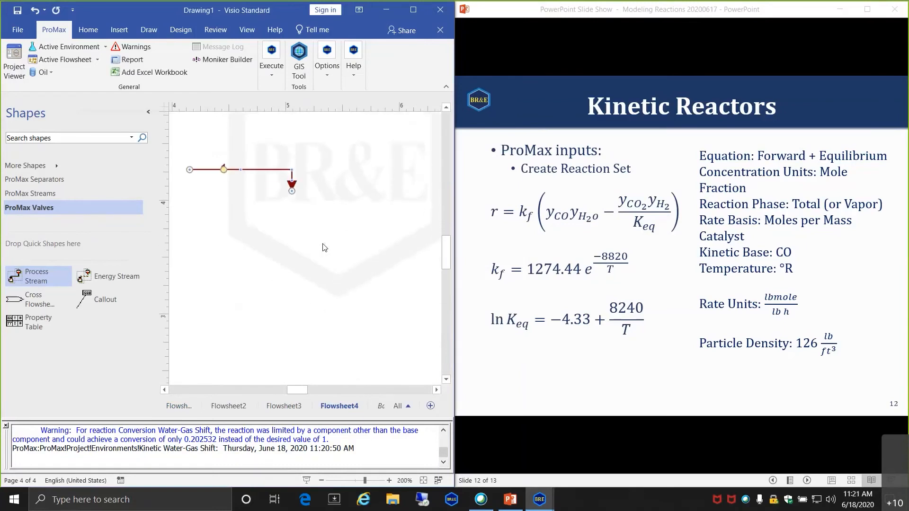
left_click(320, 245)
- Place vertical reactor REAC-100 below the feed, with outlet stream 2 from its bottom
scroll(52, 192, "up", 2)
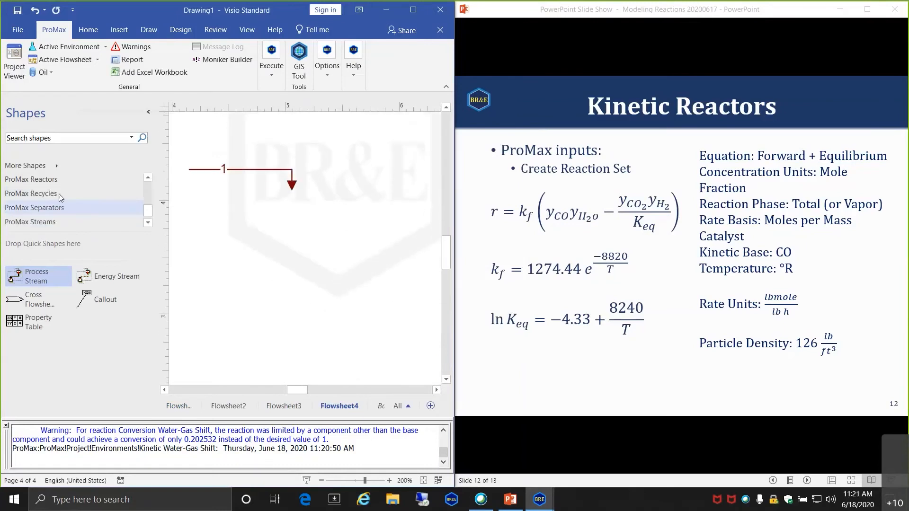
left_click(33, 179)
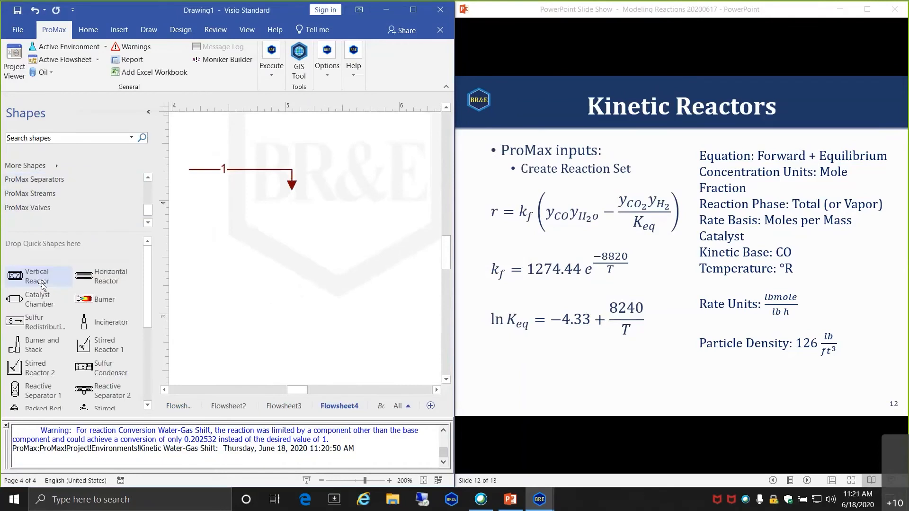
left_click_drag(15, 276, 290, 211)
left_click(47, 198)
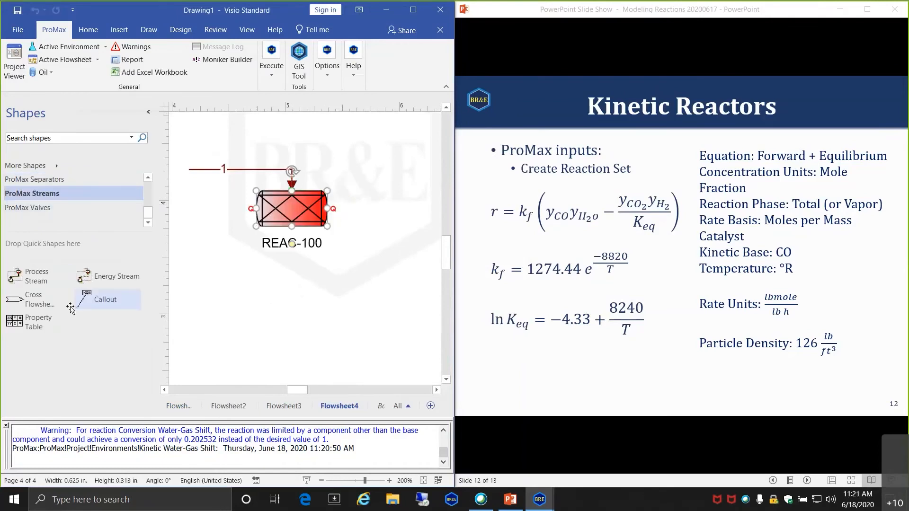
left_click_drag(15, 275, 291, 227)
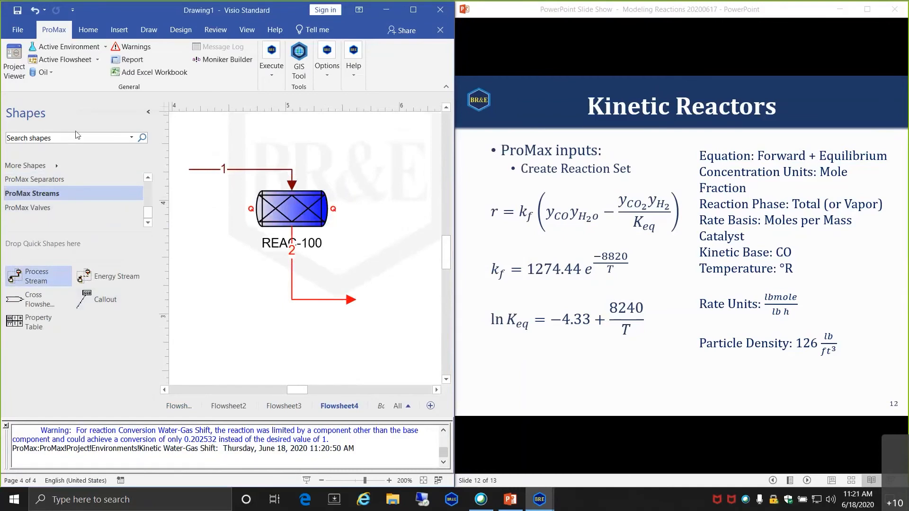
left_click(15, 63)
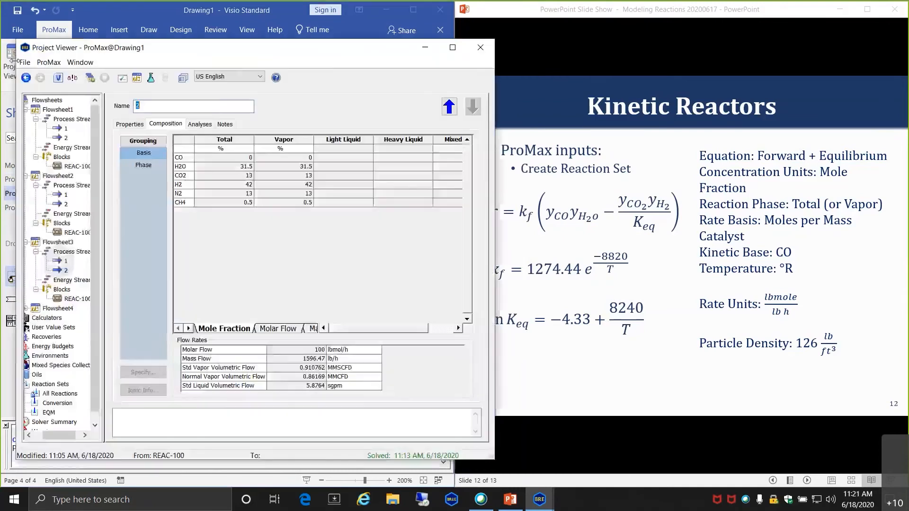
- Add a new reaction to All Reactions named 'Kinetic Water-Gas Shift'
left_click(57, 394)
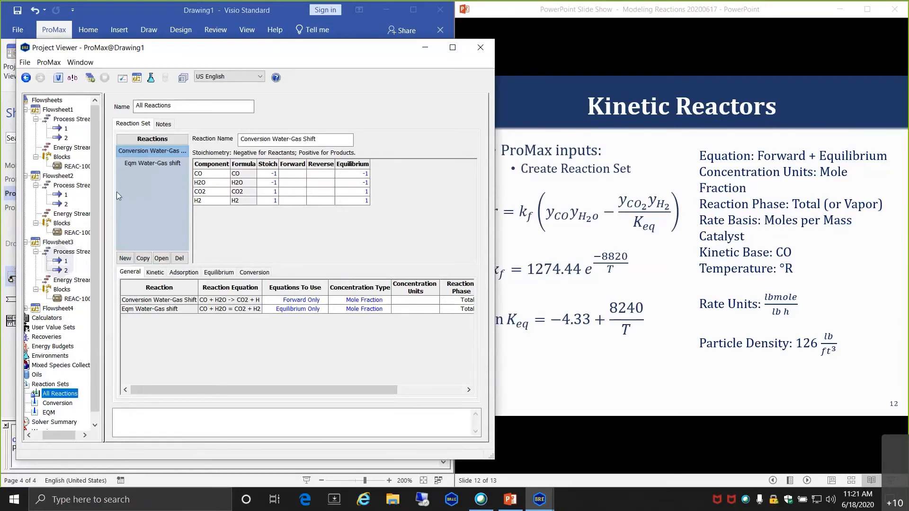
left_click(124, 259)
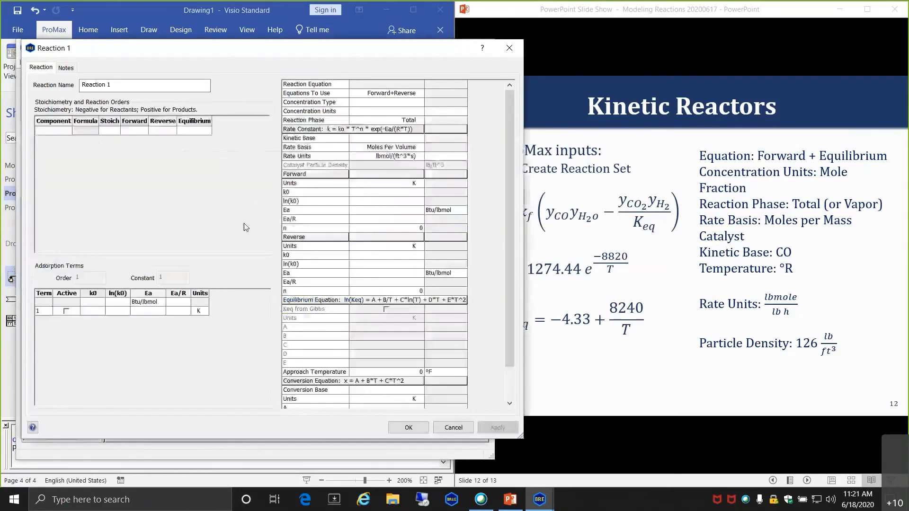
left_click_drag(134, 84, 75, 86)
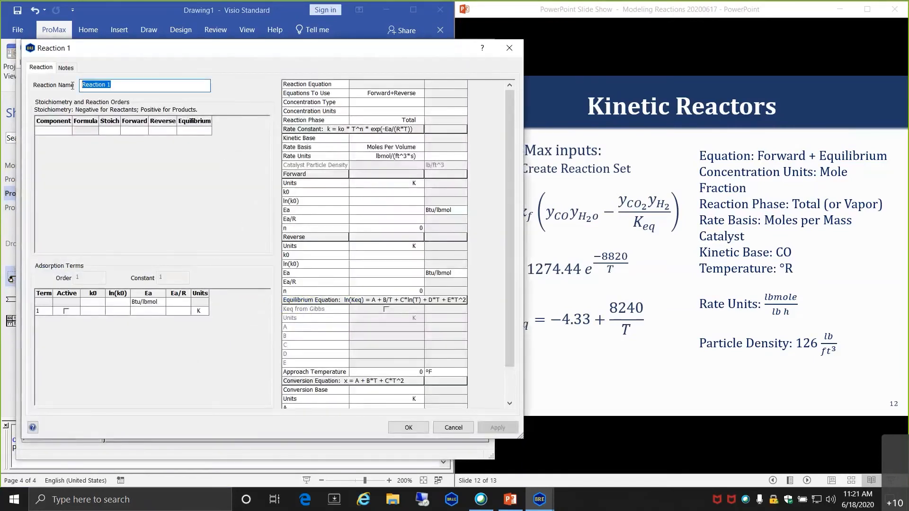
type("Ki")
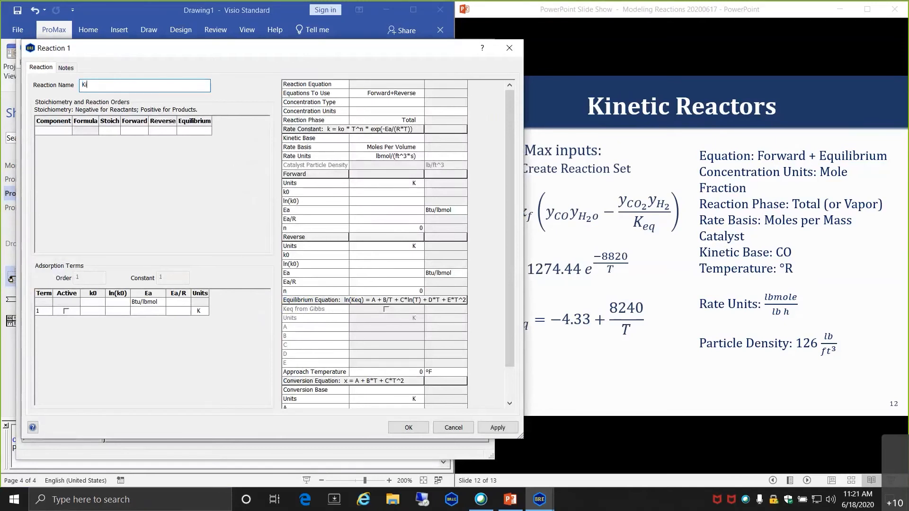
type("netic Water-Gas Shift")
key("Return")
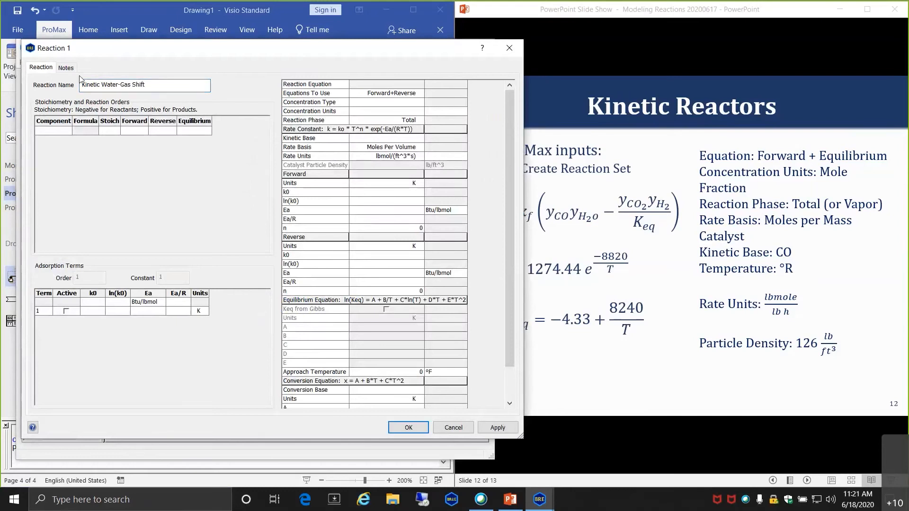
- Enter the reaction components CO, H2O, CO2 and H2
left_click(54, 134)
type("CO")
key("Return")
type("H2O")
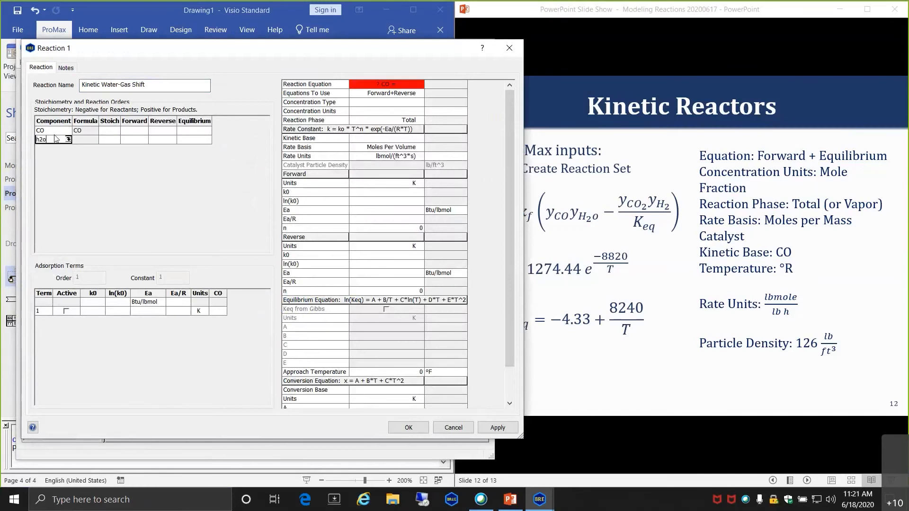
key("Return")
type("CO2")
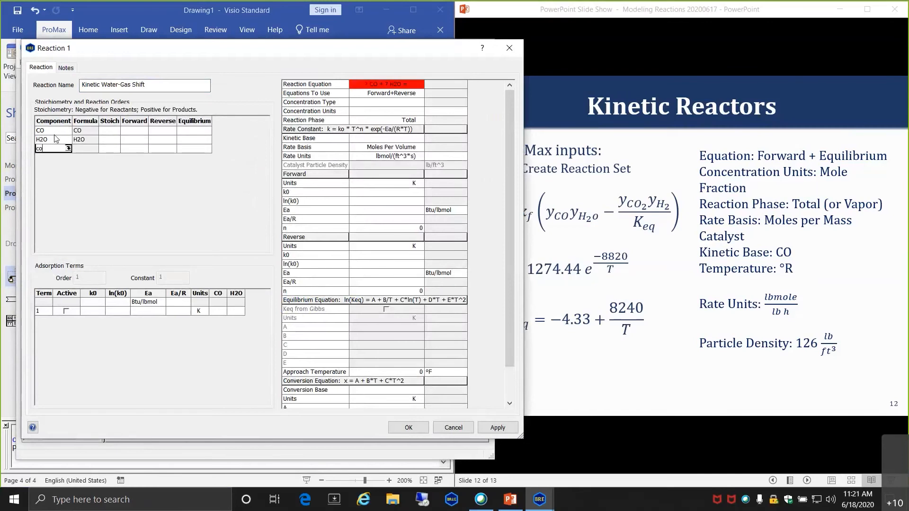
key("Return")
type("h2")
key("Return")
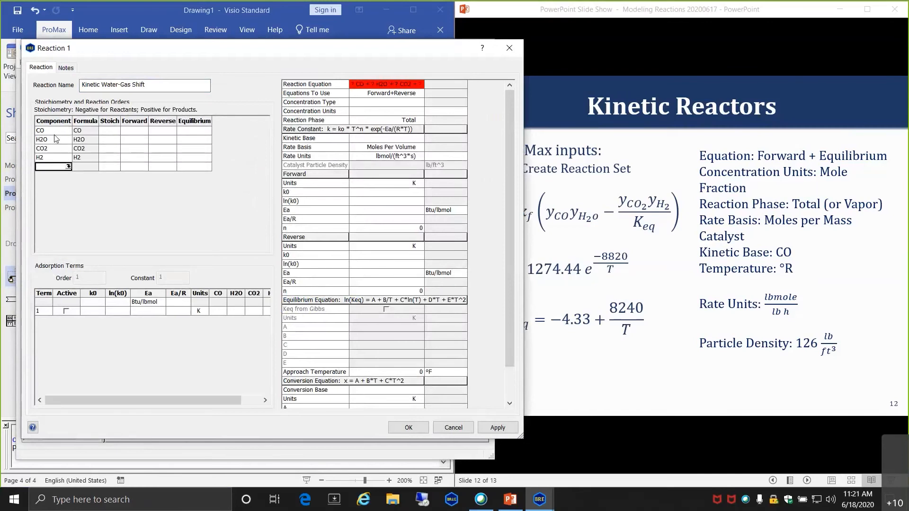
- Give CO, H2O, CO2 and H2 stoichiometric coefficients of -1, -1, 1 and 1
left_click(117, 132)
type("-1")
key("Return")
type("-1")
key("Return")
type("1")
key("Return")
type("1")
key("Return")
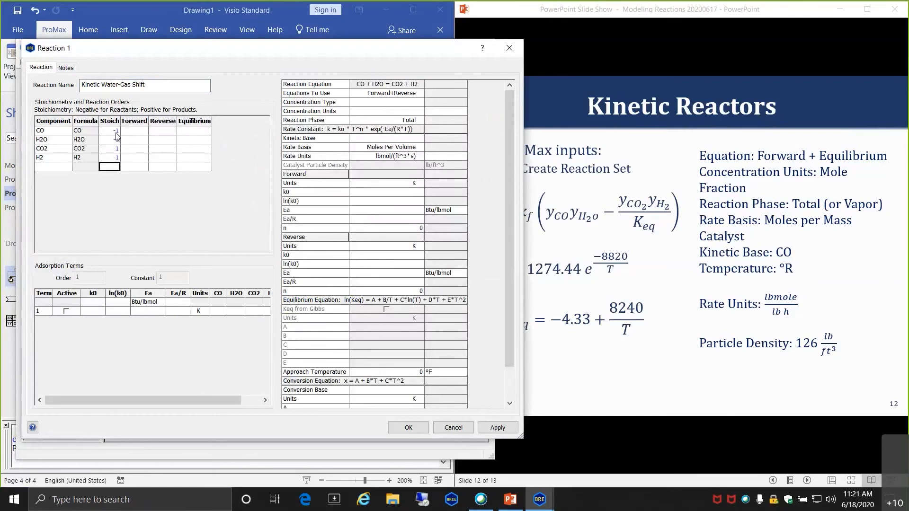
left_click(202, 131)
- Set forward reaction orders of 1, 1, 0, 0 for CO, H2O, CO2, H2
key("Left")
key("Left")
type("1")
key("Return")
type("1")
key("Return")
type("0")
key("Return")
type("0")
- Set reverse reaction orders of 0, 0, 1, 1 for CO, H2O, CO2, H2
left_click(167, 132)
type("0")
left_click(169, 141)
type("0")
left_click(166, 150)
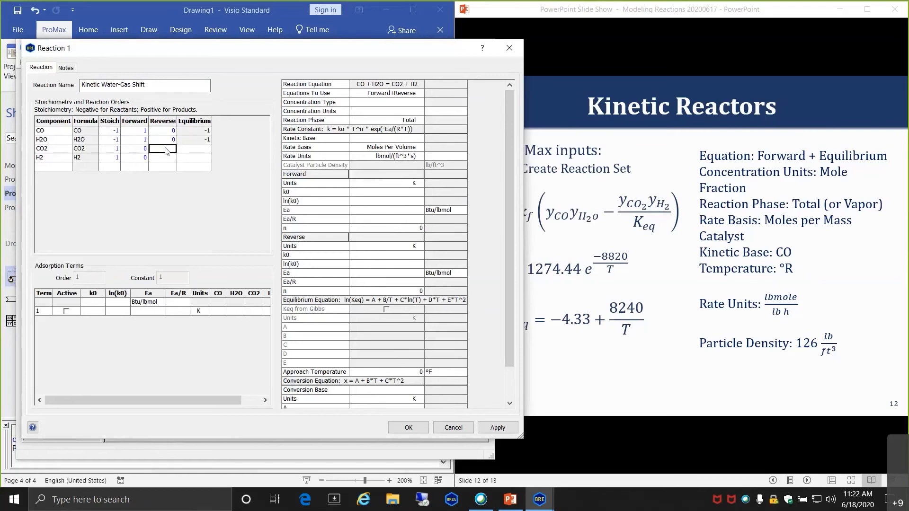
type("1")
left_click(169, 159)
type("1")
left_click(184, 168)
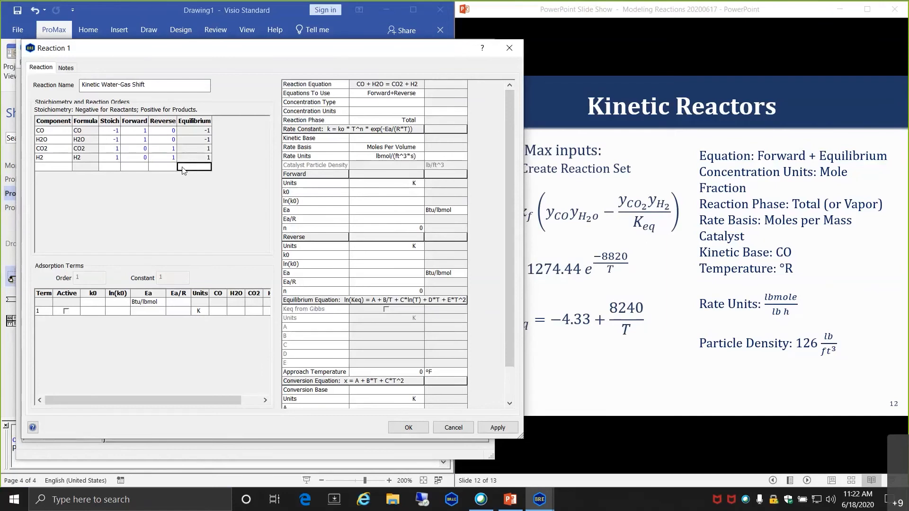
scroll(173, 160, "up", 3)
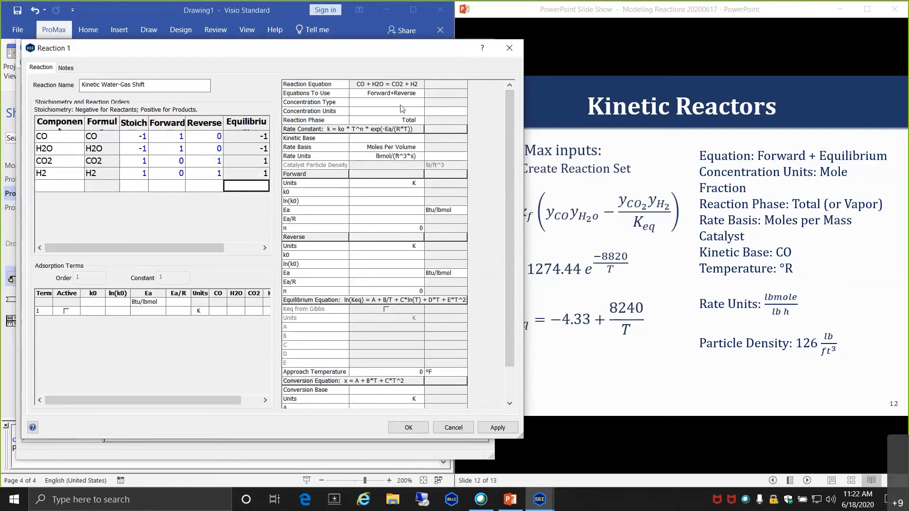
left_click(631, 230)
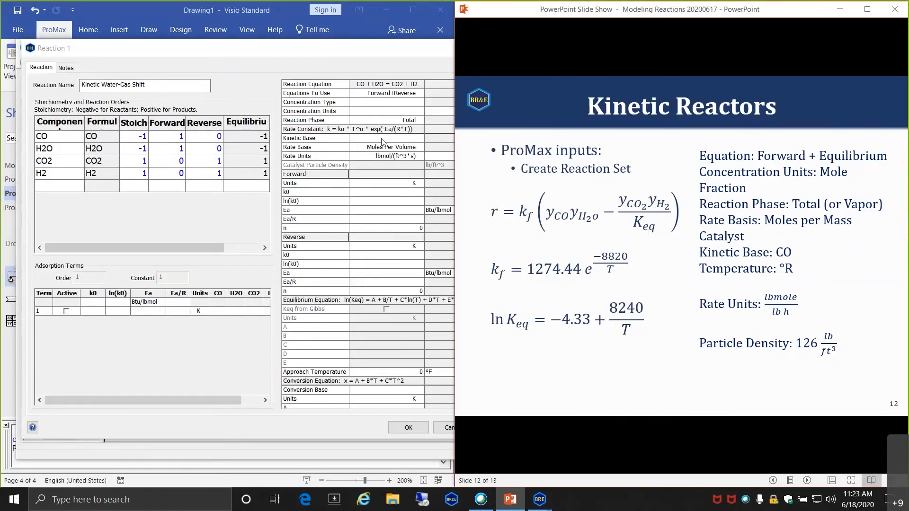
- Use Forward+Equilibrium rate equations with Mole Fraction concentrations
left_click(374, 94)
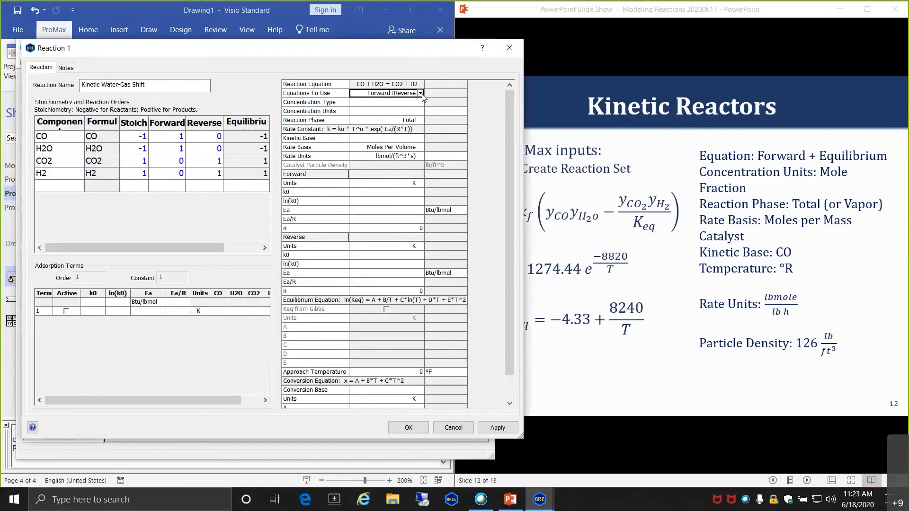
left_click(420, 94)
left_click(386, 114)
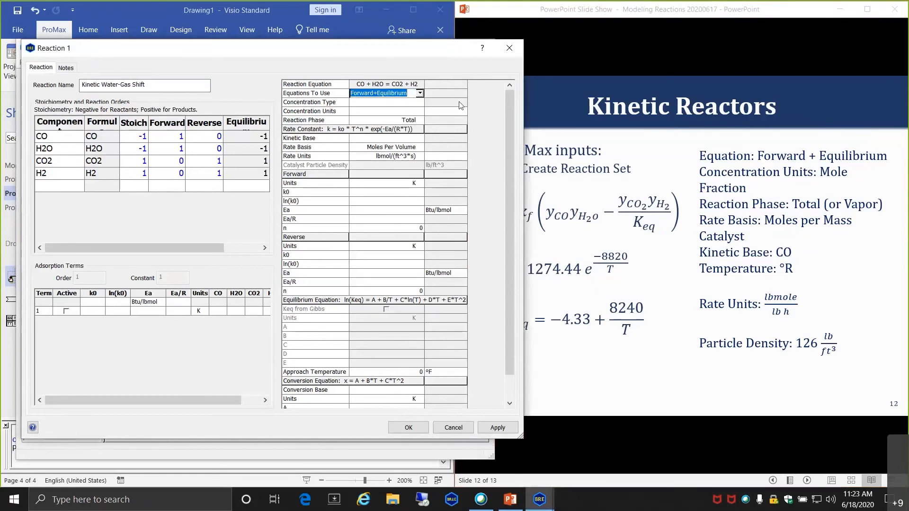
left_click(401, 104)
left_click(419, 102)
left_click(384, 120)
left_click(385, 121)
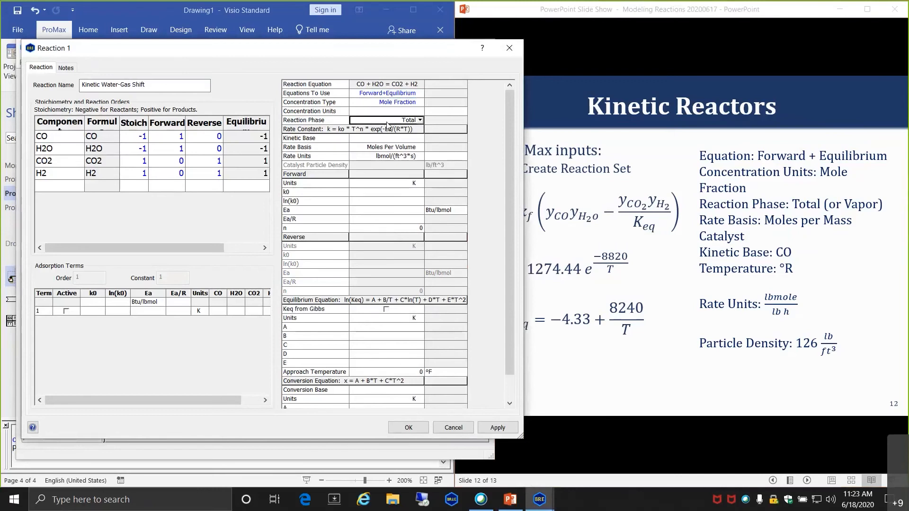
- Make CO the kinetic base component and set forward temperature units to R
left_click(392, 139)
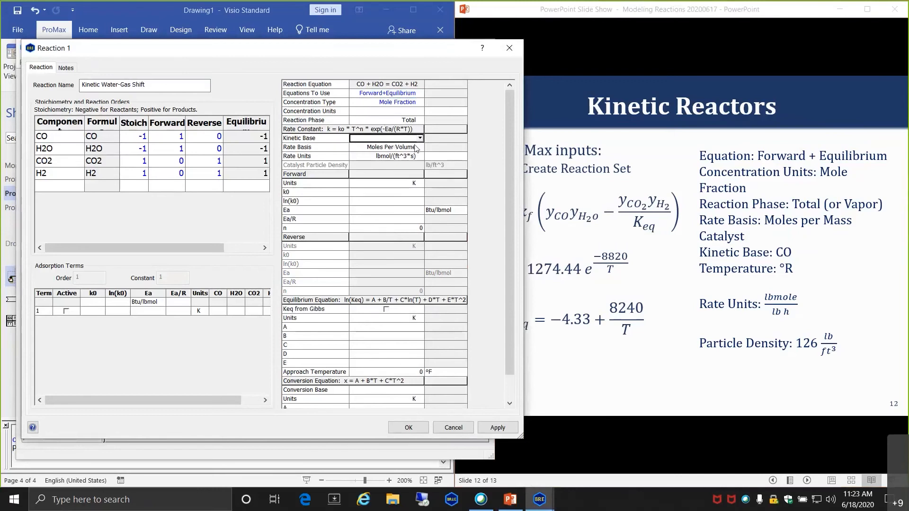
left_click(420, 139)
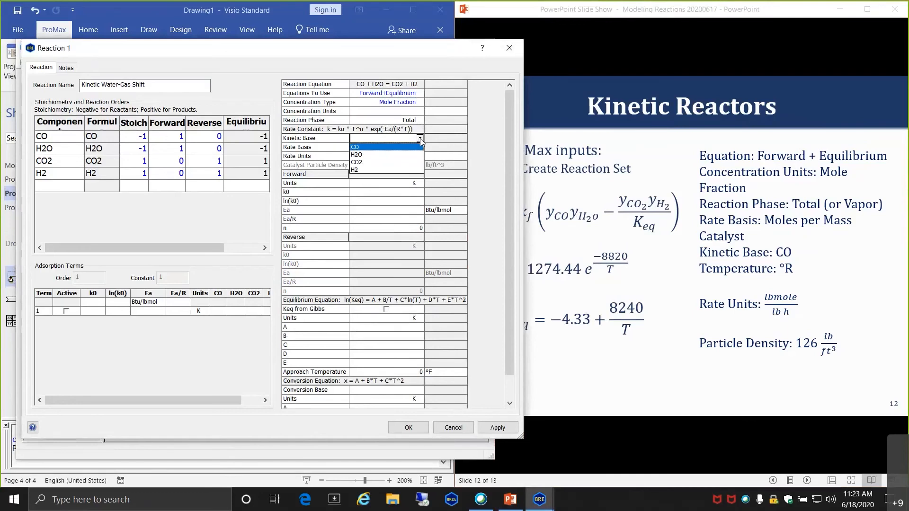
left_click(397, 147)
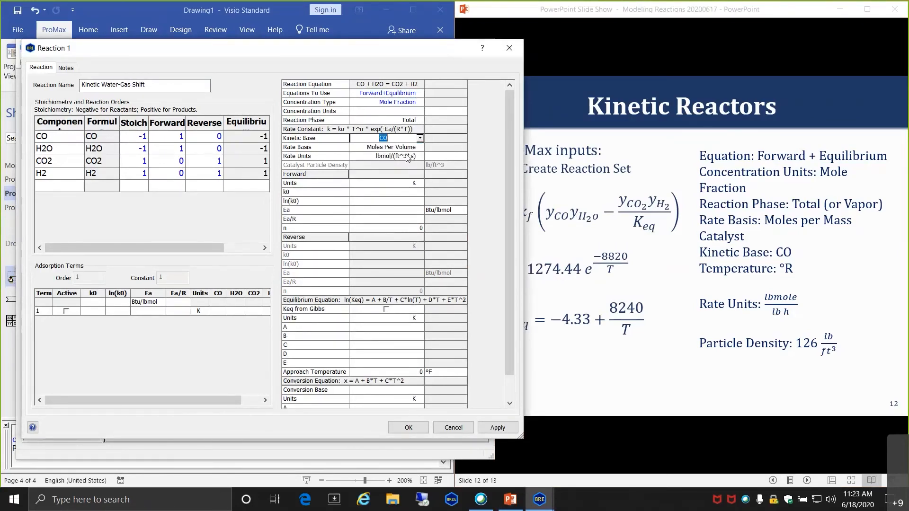
left_click(369, 148)
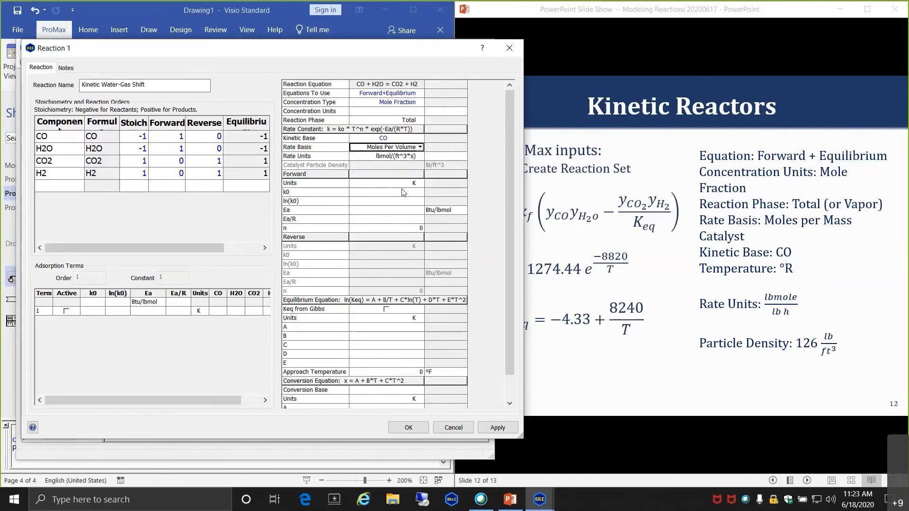
left_click(424, 184)
left_click(384, 193)
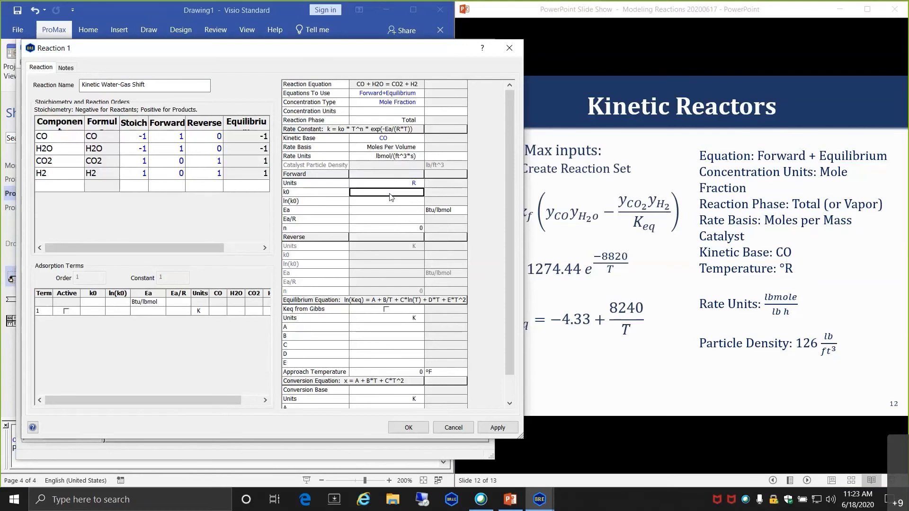
- Enter forward k0 of 1274.44 and Ea/R of 8820, giving Ea of 17515.4 Btu/lbmol
type("1274.44")
left_click(399, 212)
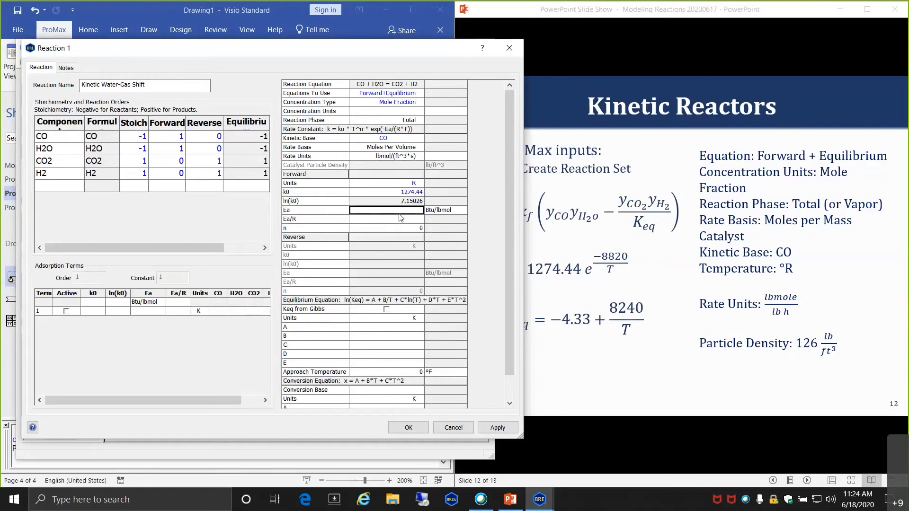
left_click(368, 220)
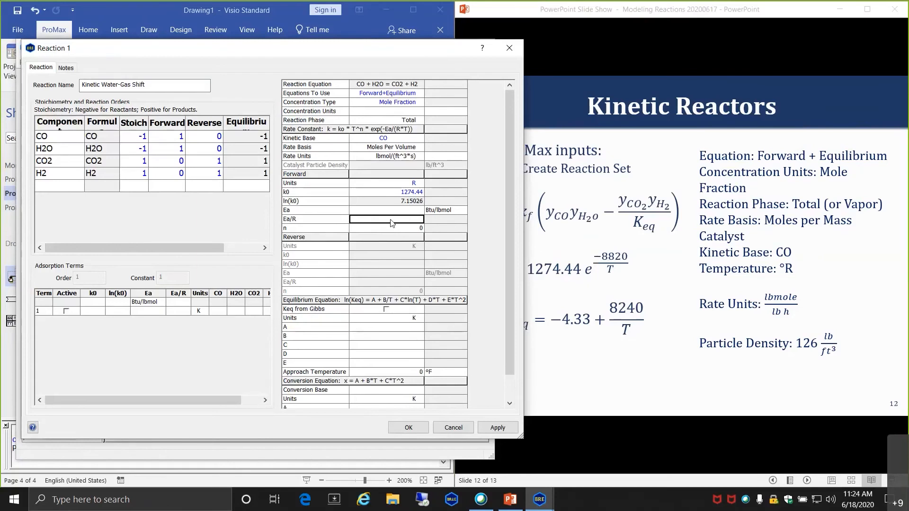
type("8820")
key("Return")
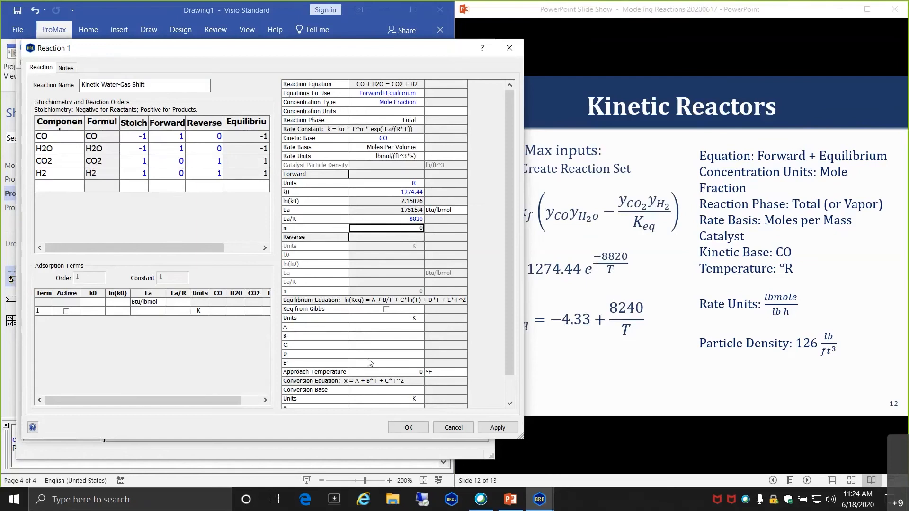
- Set equilibrium units to R with A = -4.33 and B = 8240
left_click(422, 320)
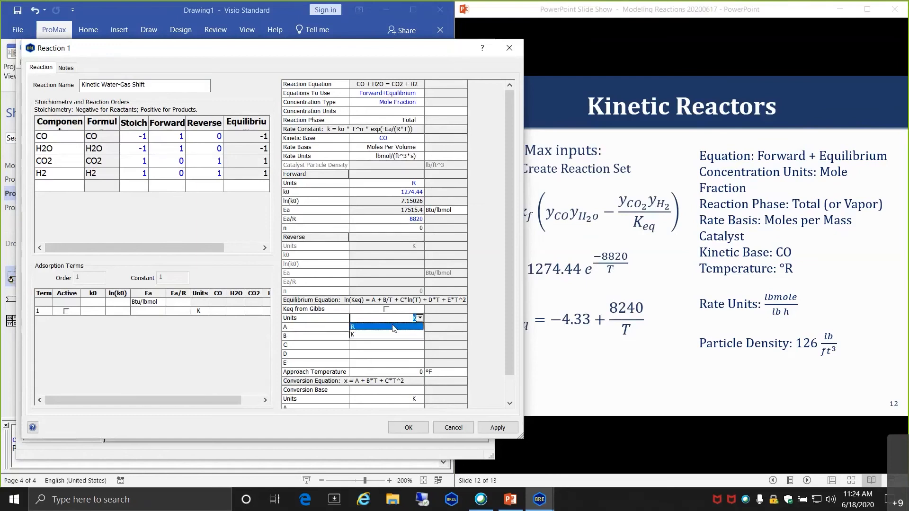
left_click(393, 328)
type("-4")
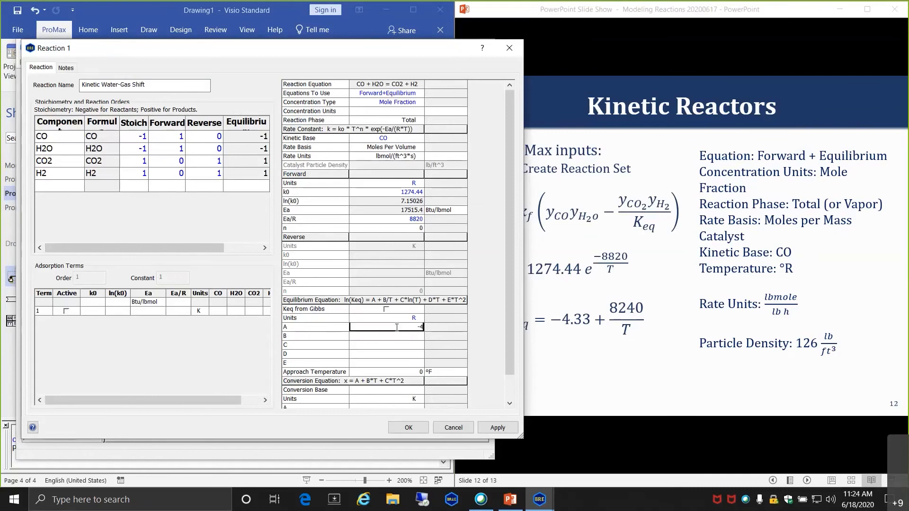
type(".33")
key("Return")
type("8240")
key("Return")
key("Return")
key("Return")
key("Return")
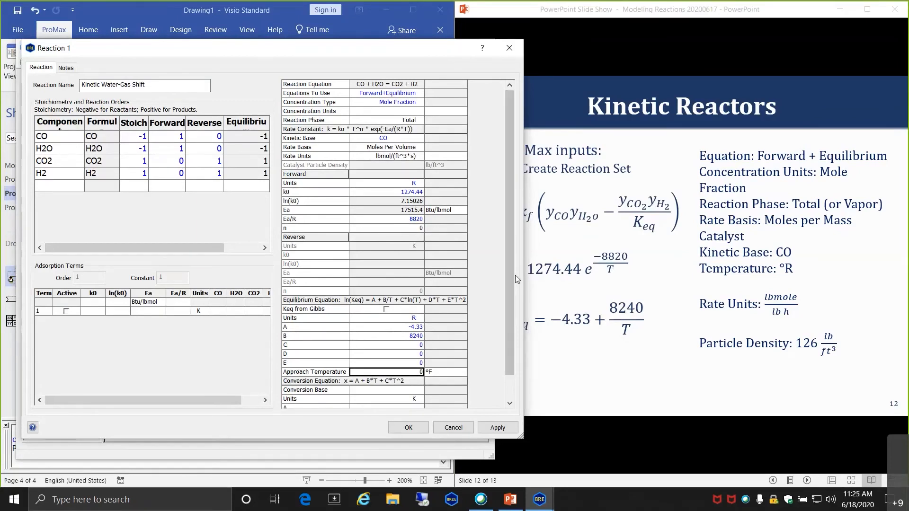
scroll(510, 268, "down", 1)
scroll(510, 262, "down", 1)
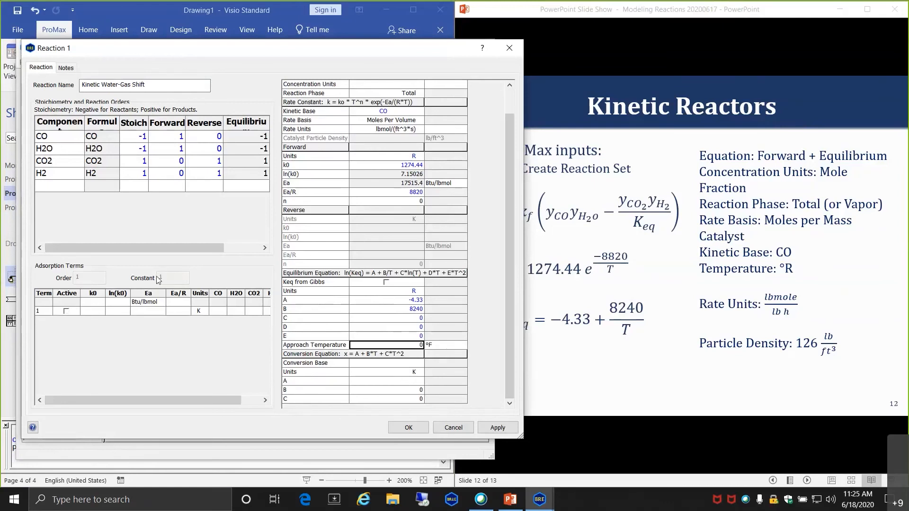
- Review the lecture slides up to the adsorption constant slide, then return to the reaction
left_click(630, 380)
scroll(630, 378, "up", 2)
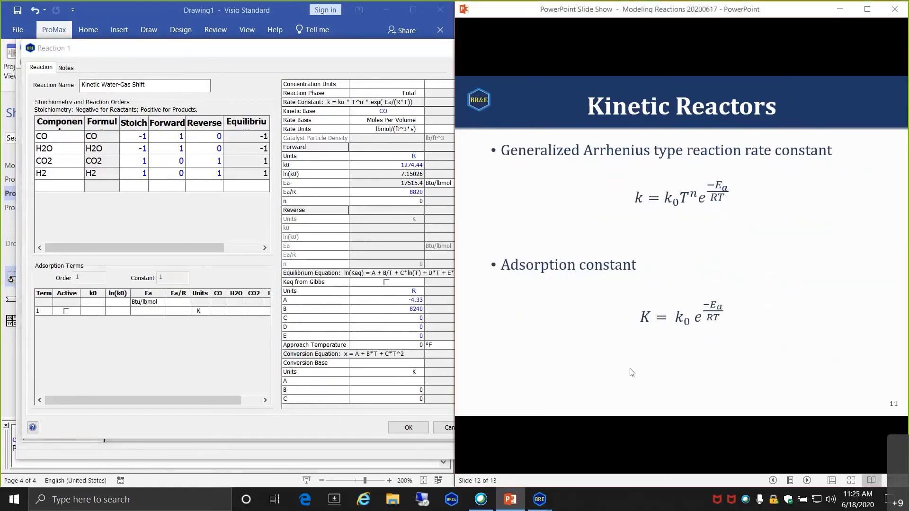
scroll(651, 337, "up", 1)
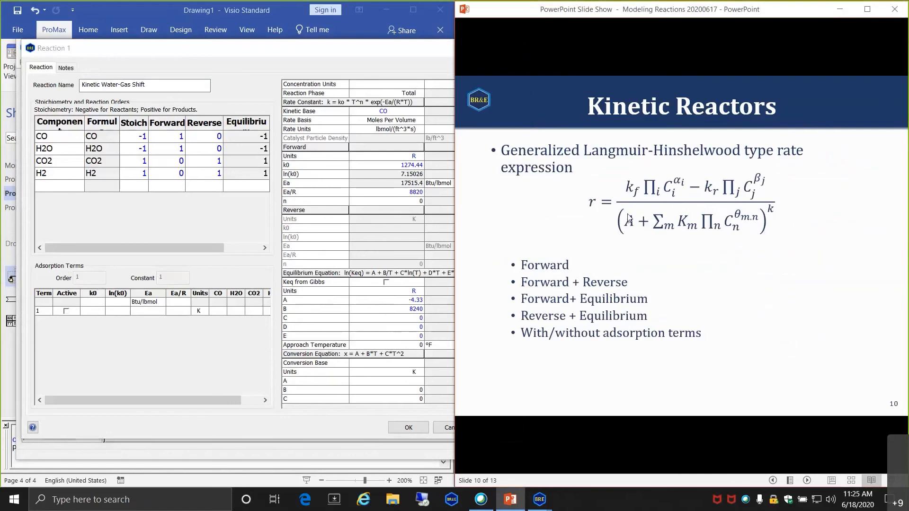
left_click(627, 301)
scroll(627, 302, "down", 2)
scroll(627, 302, "up", 1)
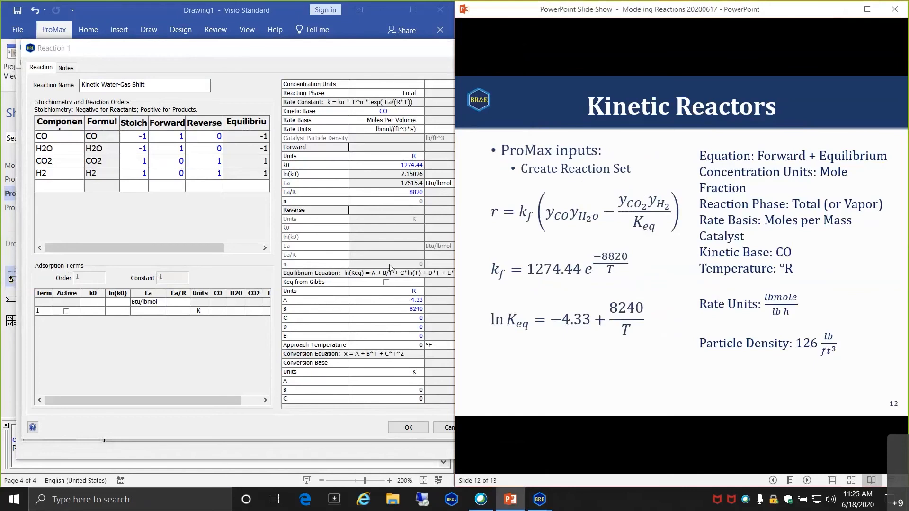
left_click(386, 129)
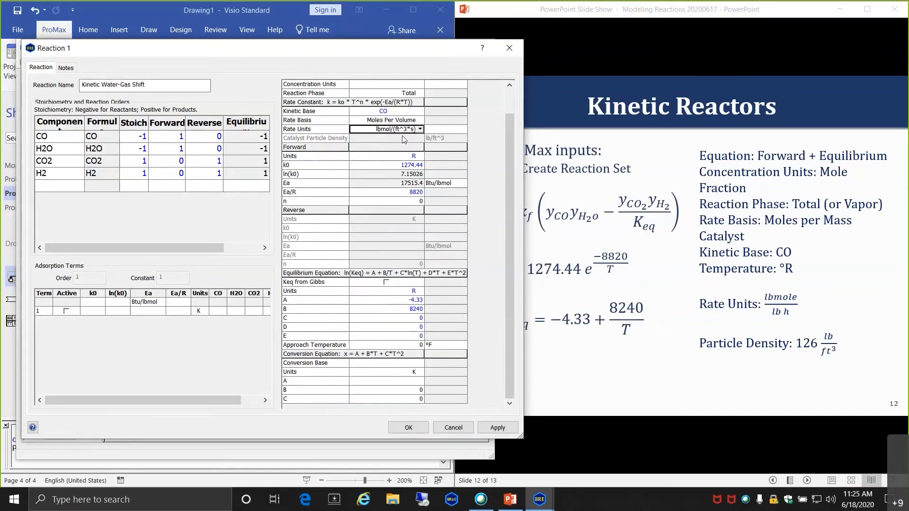
- Base rates on Moles Per Mass Catalyst with per-hour time units
left_click(419, 120)
left_click(419, 120)
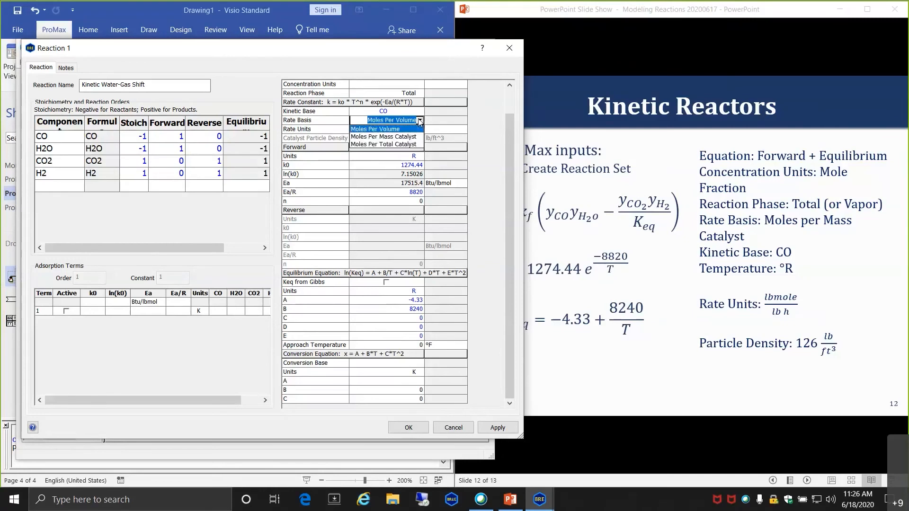
left_click(382, 137)
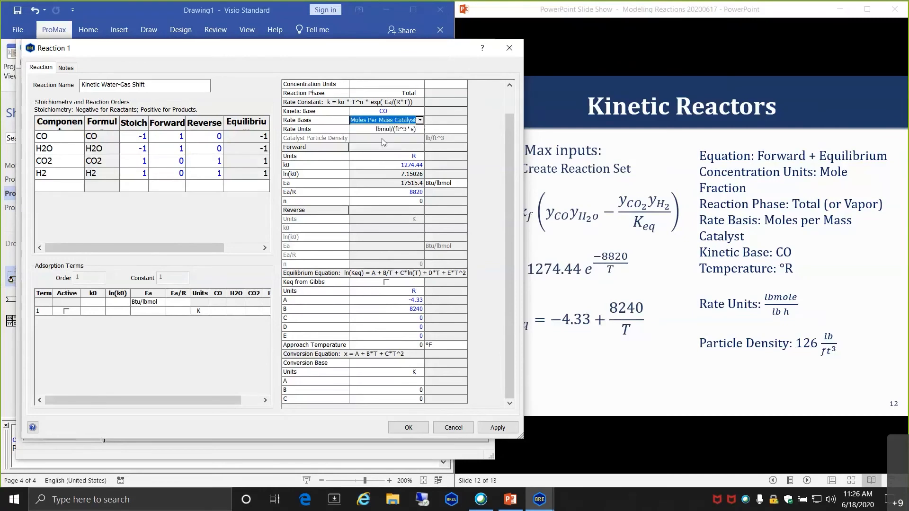
left_click(363, 132)
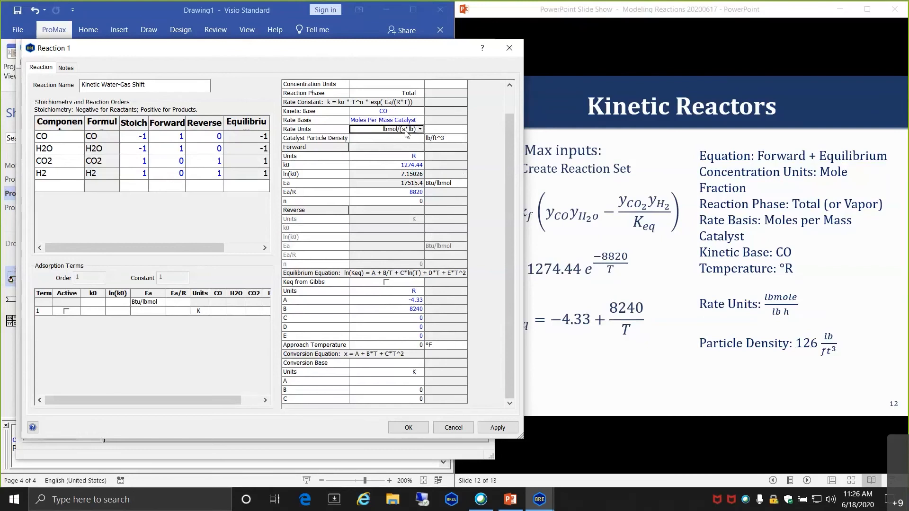
left_click(406, 131)
type("h")
left_click(410, 141)
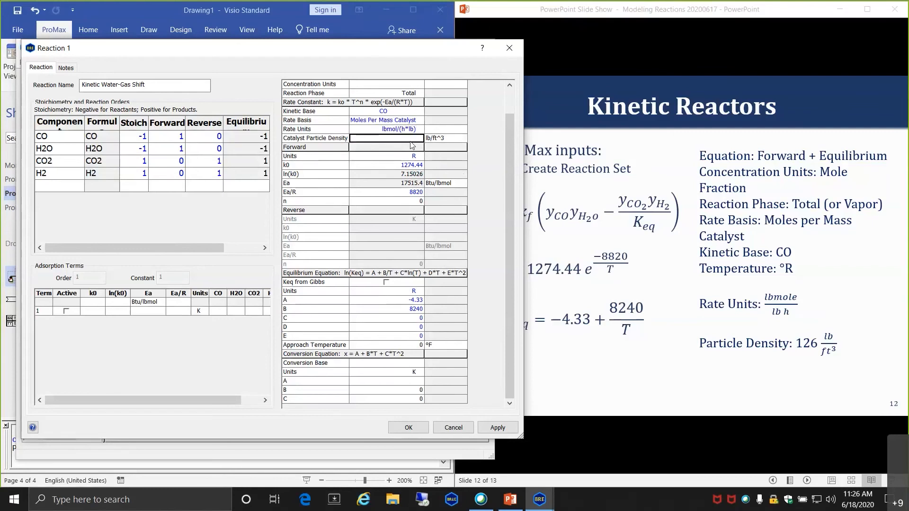
- Set catalyst particle density to 126 lb/ft^3 and accept the reaction
type("126")
key("Return")
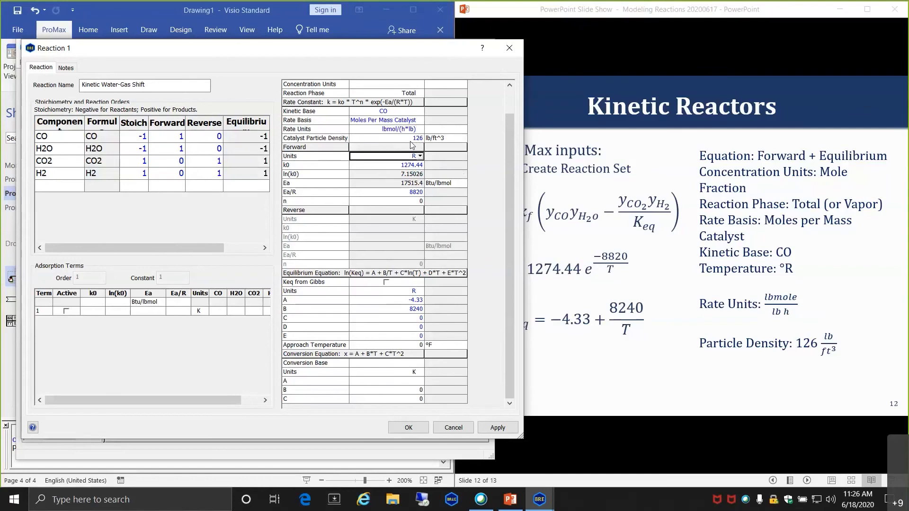
left_click(411, 140)
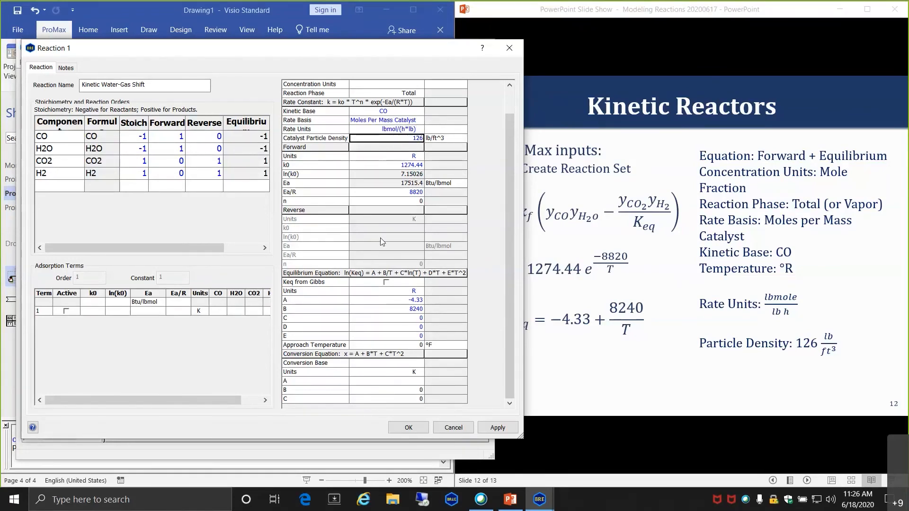
scroll(380, 238, "up", 2)
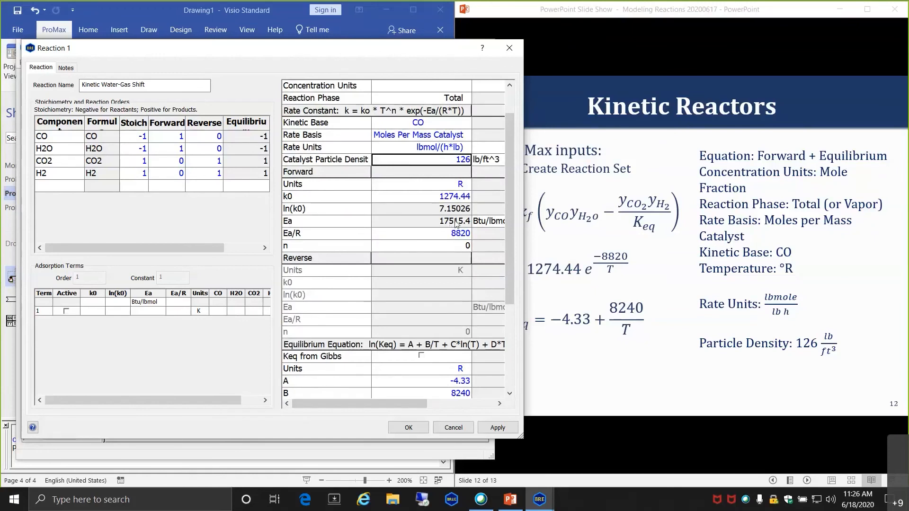
scroll(456, 223, "up", 1)
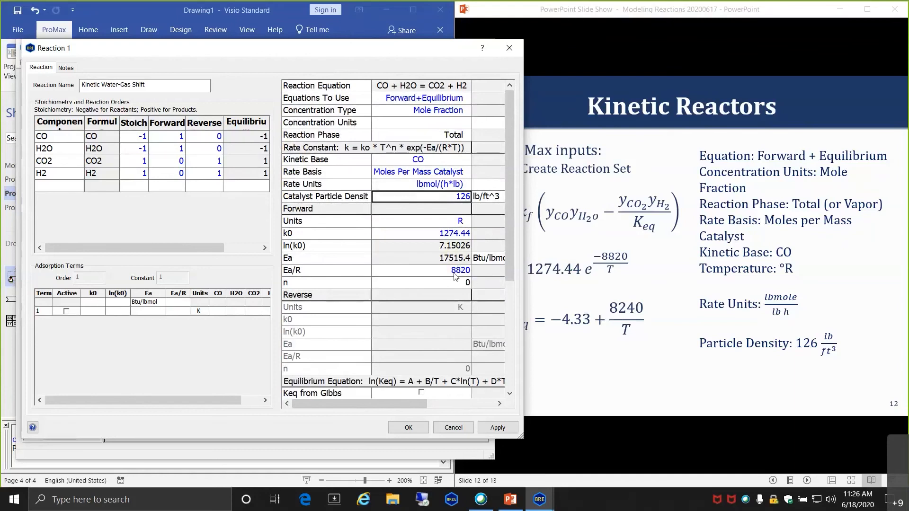
mouse_move(465, 261)
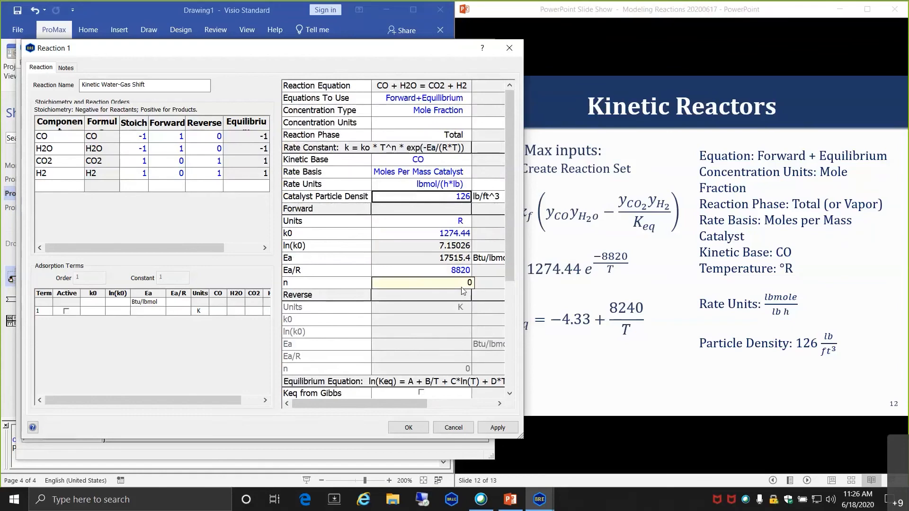
scroll(425, 341, "down", 3)
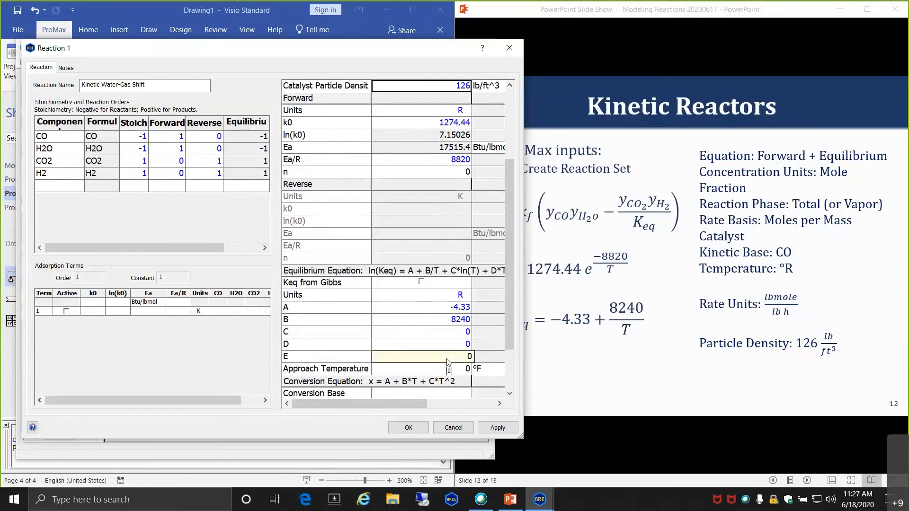
scroll(442, 261, "up", 3)
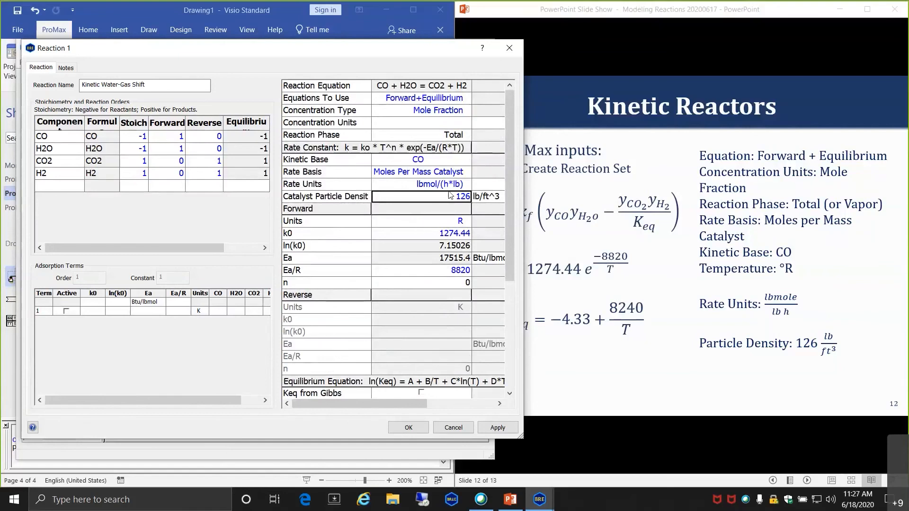
left_click(416, 429)
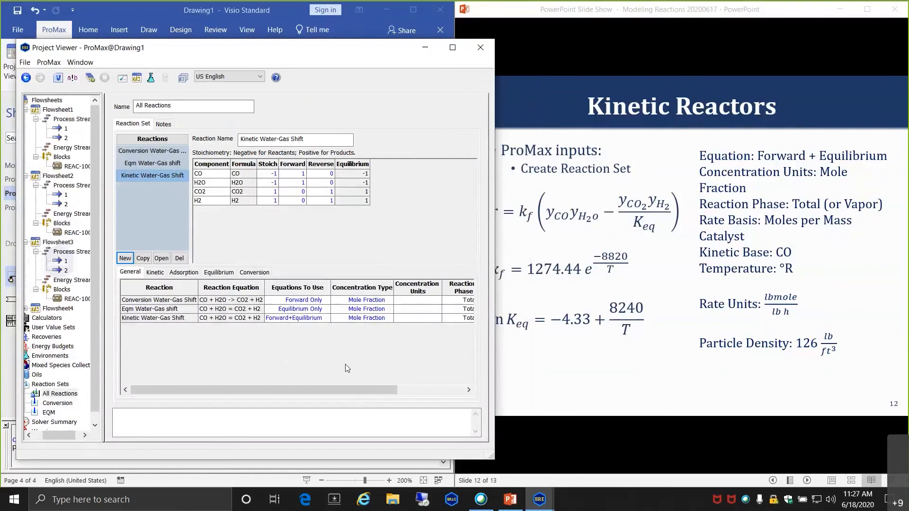
- Create a new reaction set named KINETIC
left_click(55, 385)
right_click(58, 386)
left_click(99, 390)
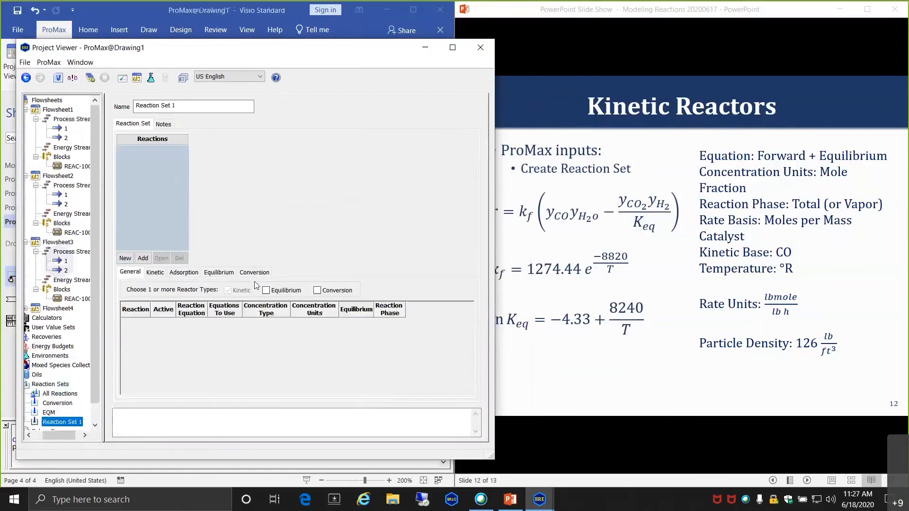
left_click_drag(186, 104, 105, 117)
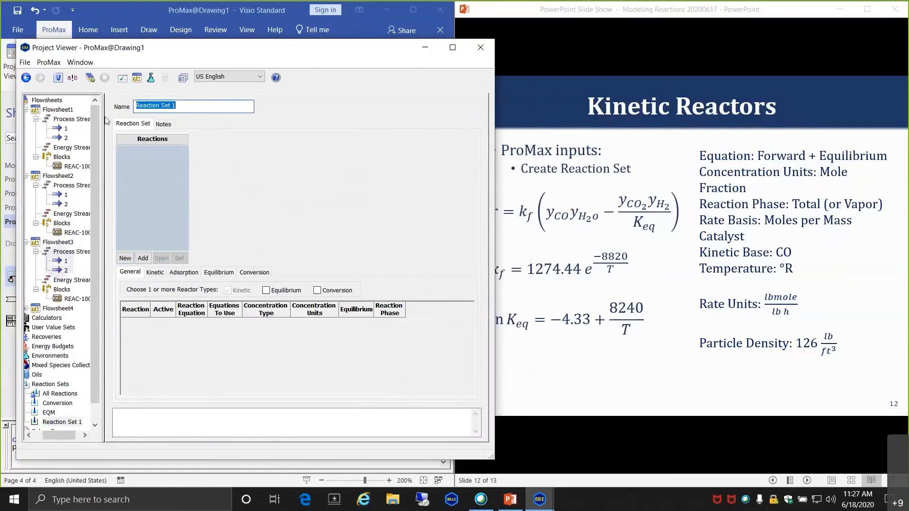
type("Kintic")
key("BackSpace")
key("BackSpace")
key("BackSpace")
key("BackSpace")
key("BackSpace")
key("BackSpace")
type("LINETIC")
key("Tab")
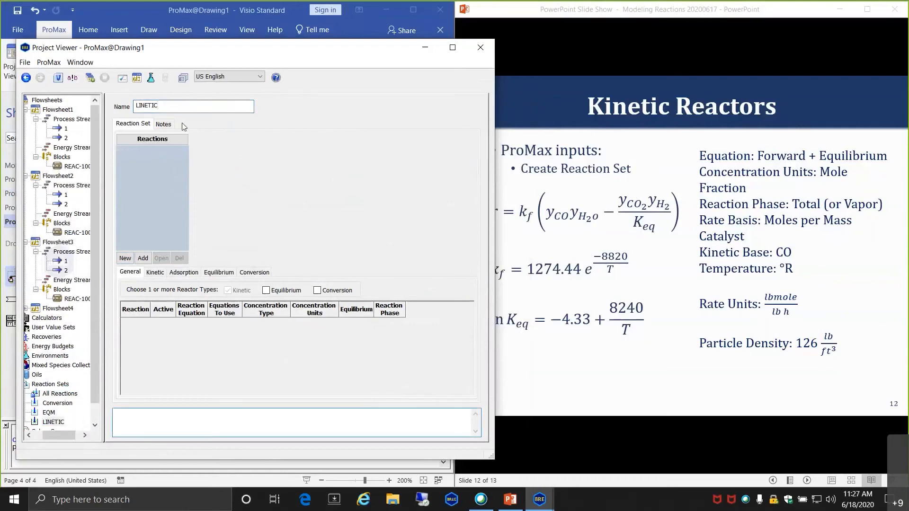
key("BackSpace")
type("K")
key("Return")
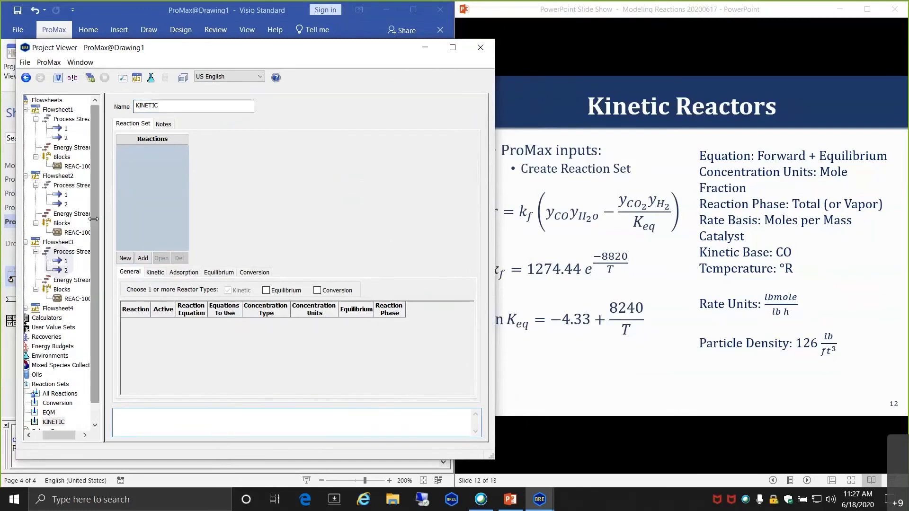
- Add Kinetic Water-Gas Shift to KINETIC, mark it active, and close the Project Viewer
left_click(142, 258)
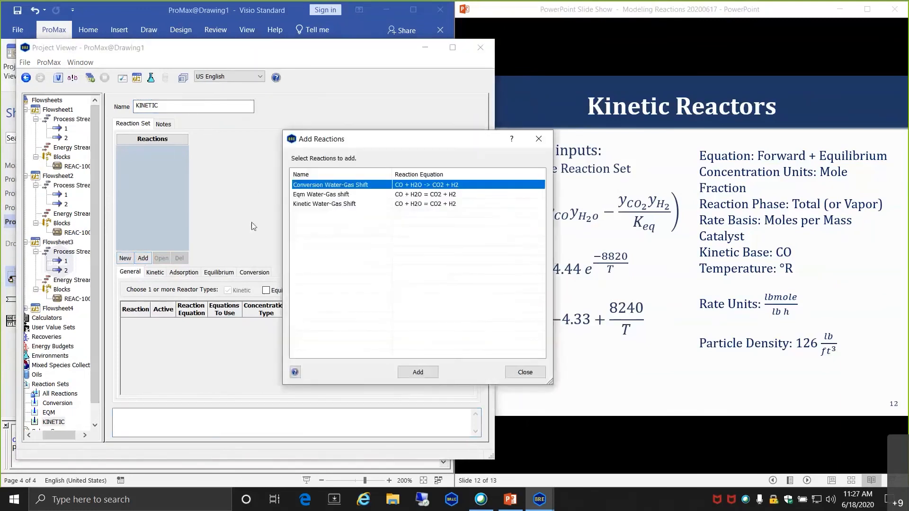
left_click(314, 204)
left_click(419, 372)
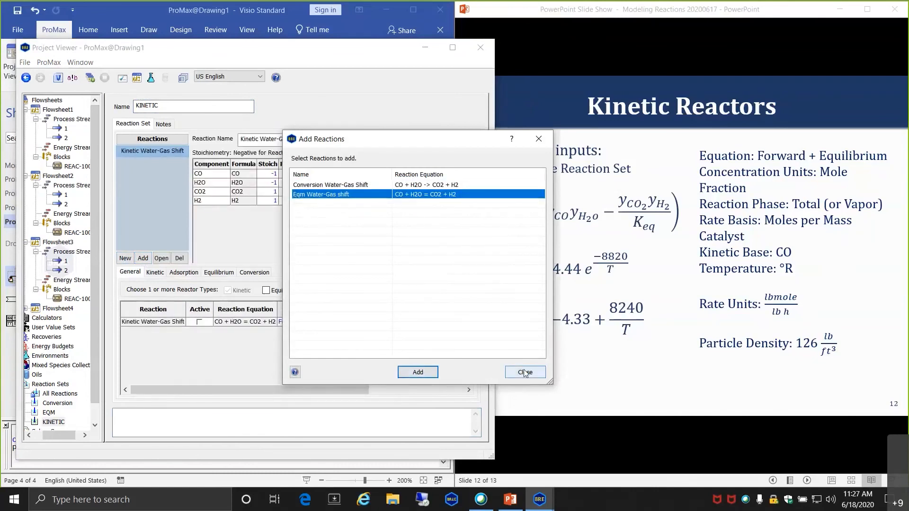
left_click(525, 372)
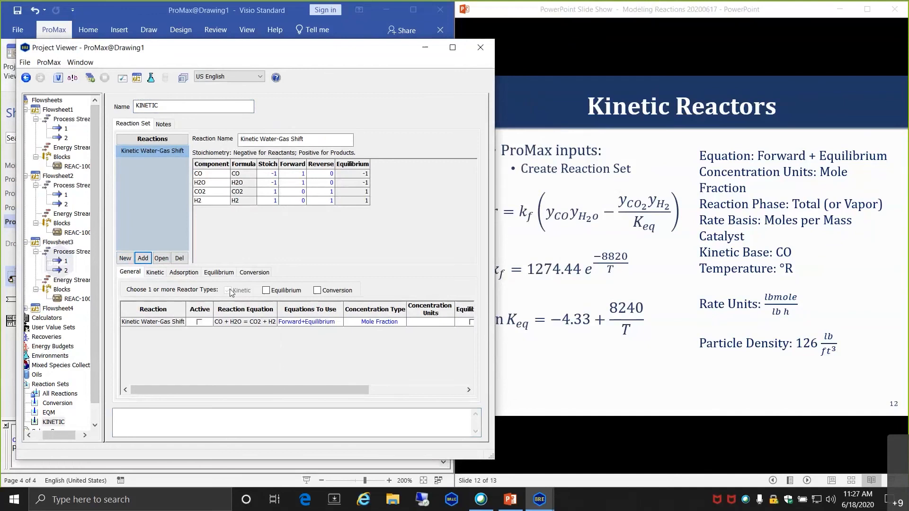
left_click(200, 324)
left_click(200, 323)
left_click(479, 50)
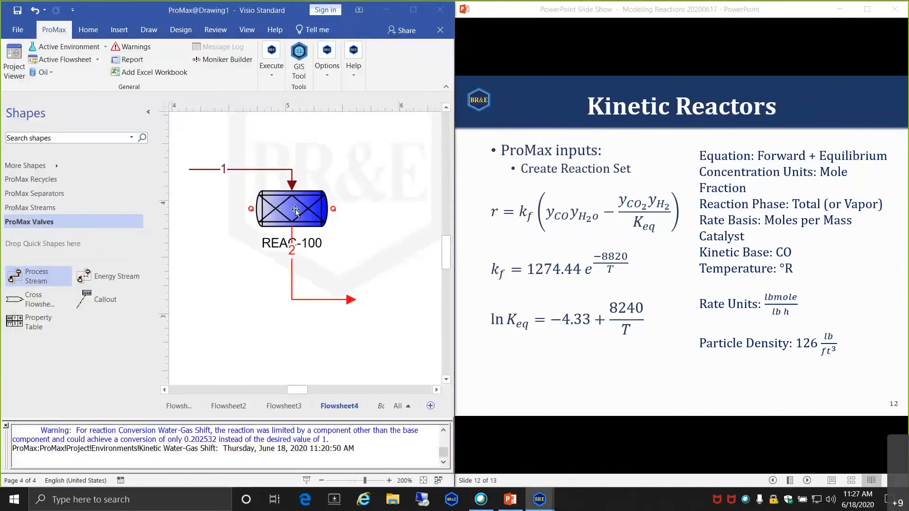
- Open REAC-100's Process Data and list the available reactor types
double_click(296, 211)
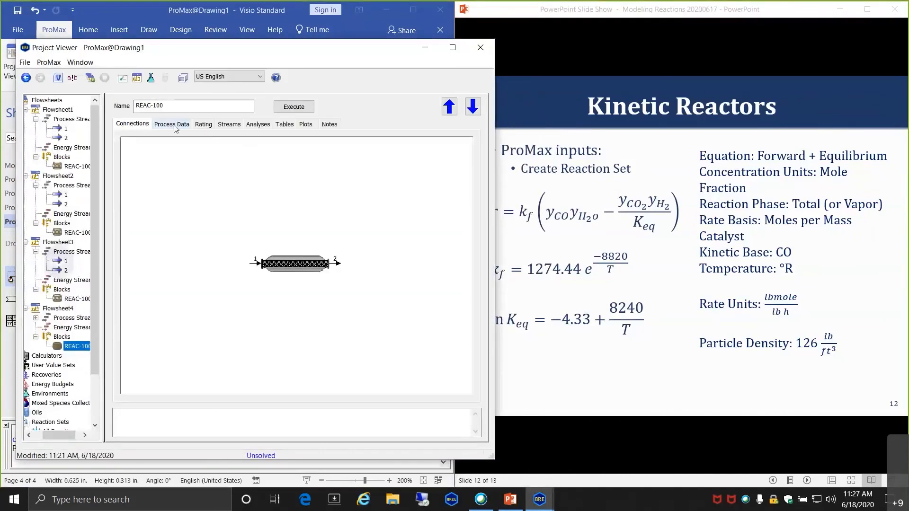
left_click(173, 125)
left_click(351, 165)
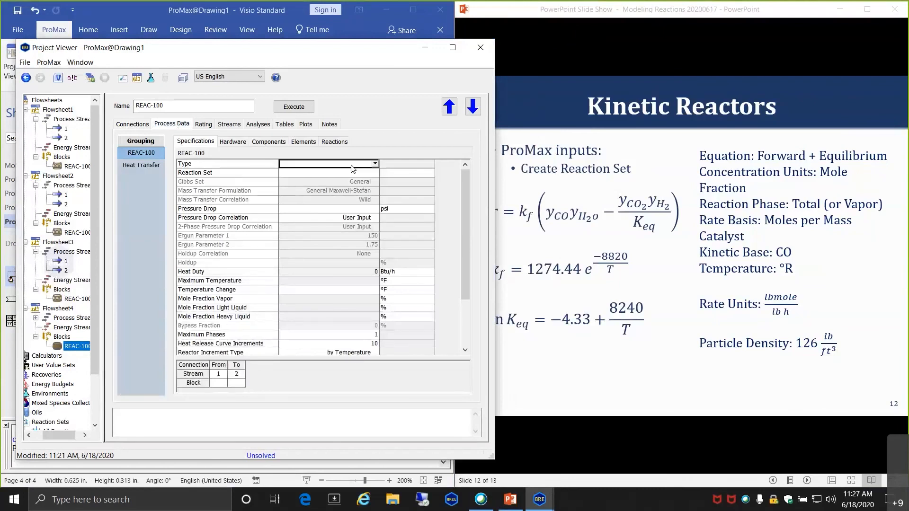
left_click(375, 164)
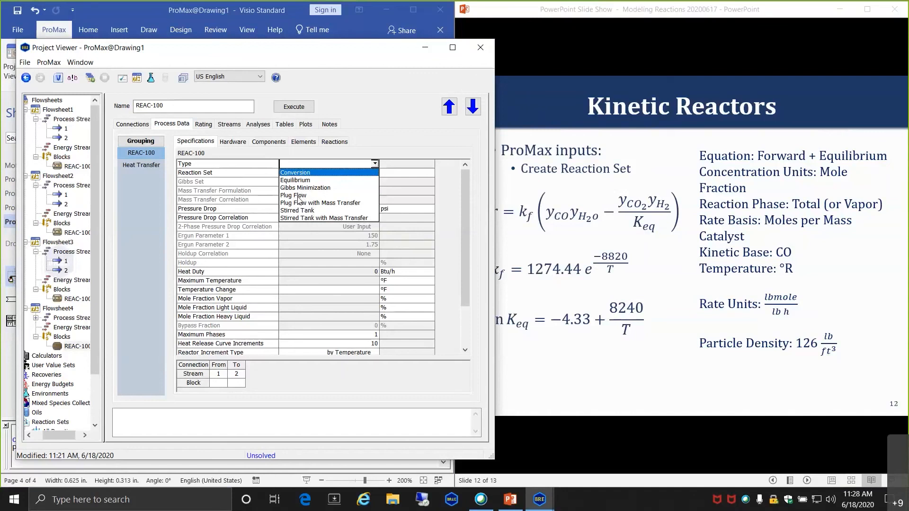
- Make REAC-100 a Plug Flow reactor and add KINETIC to the Kinetic Water-Gas Shift environment's reaction sets
left_click(298, 195)
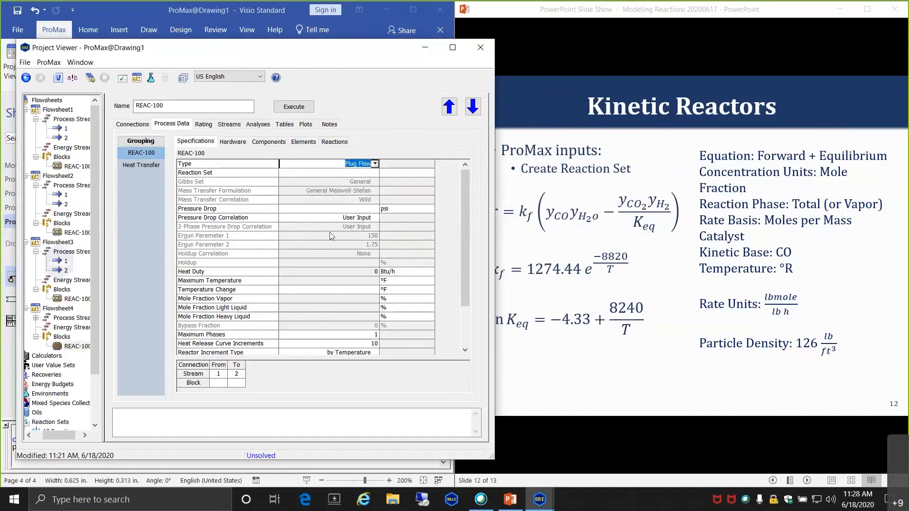
left_click(335, 174)
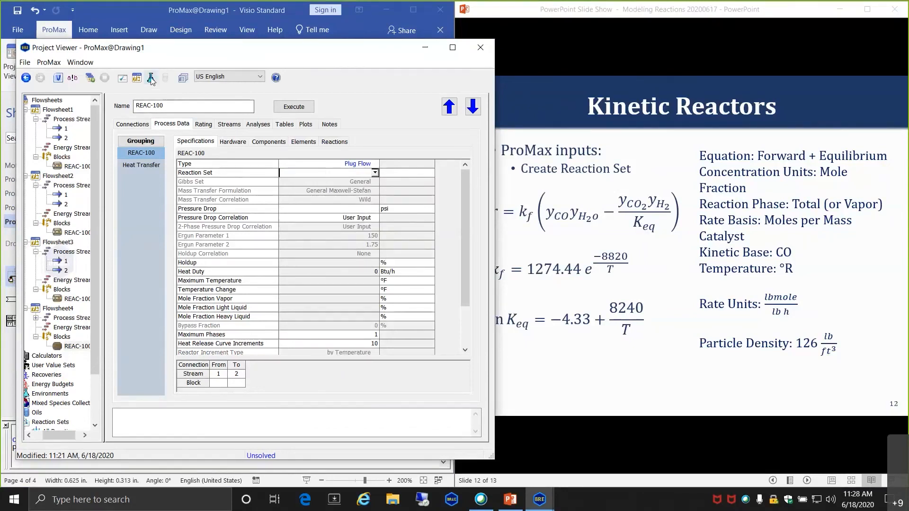
left_click(151, 78)
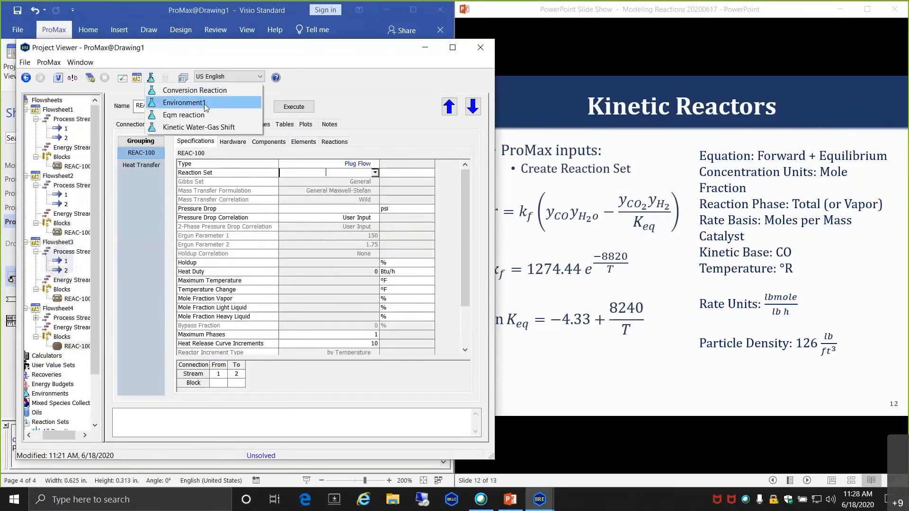
left_click(188, 128)
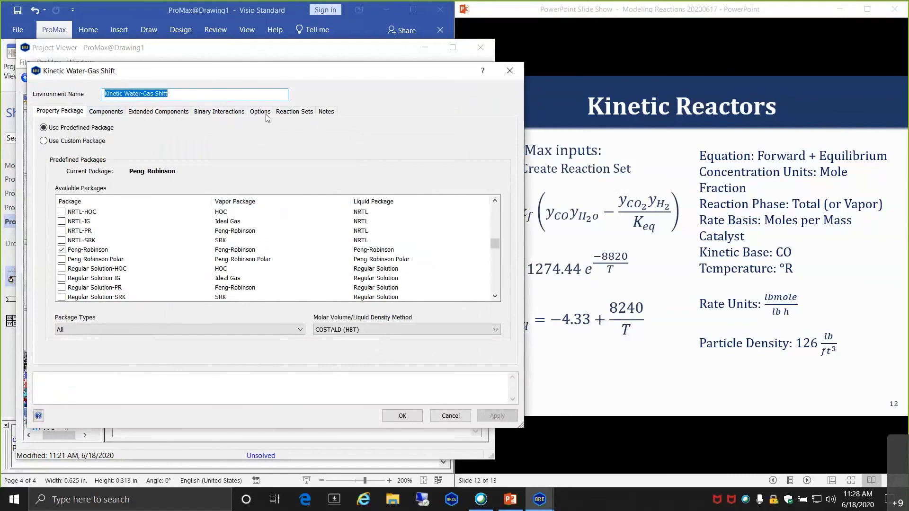
left_click(291, 112)
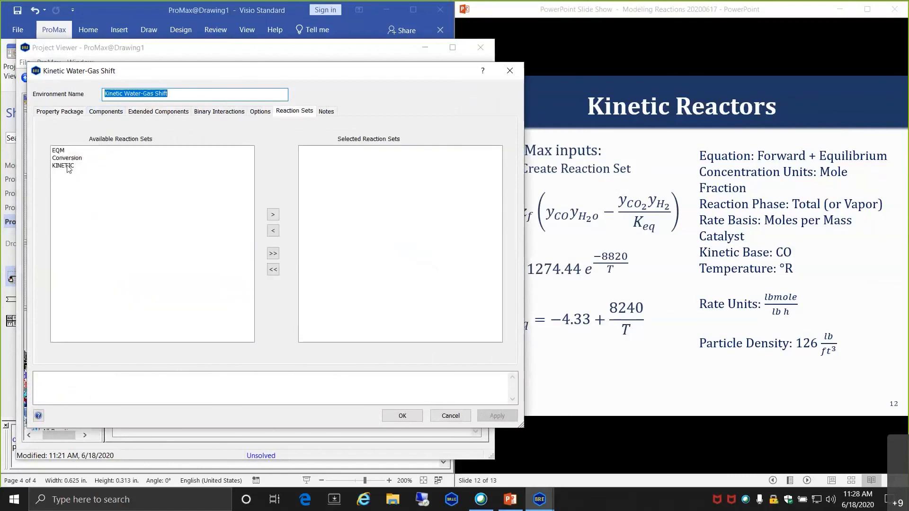
left_click_drag(68, 169, 348, 157)
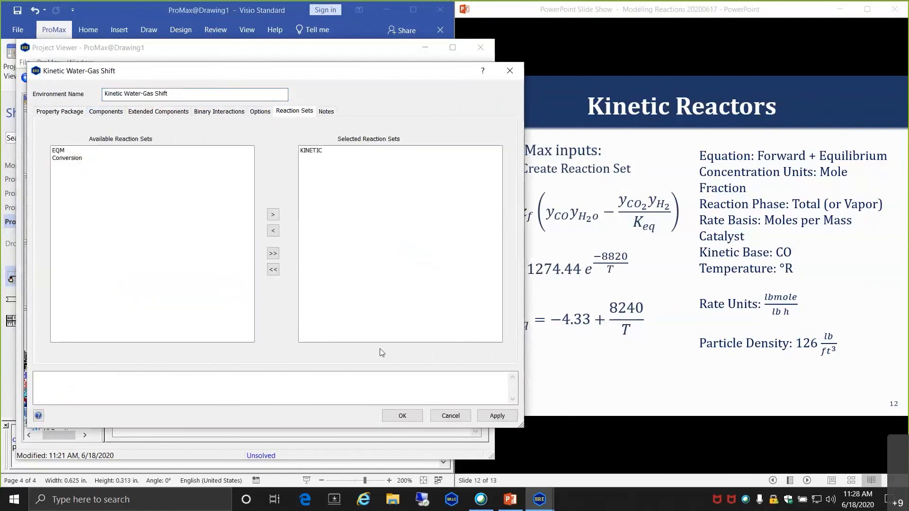
left_click(402, 415)
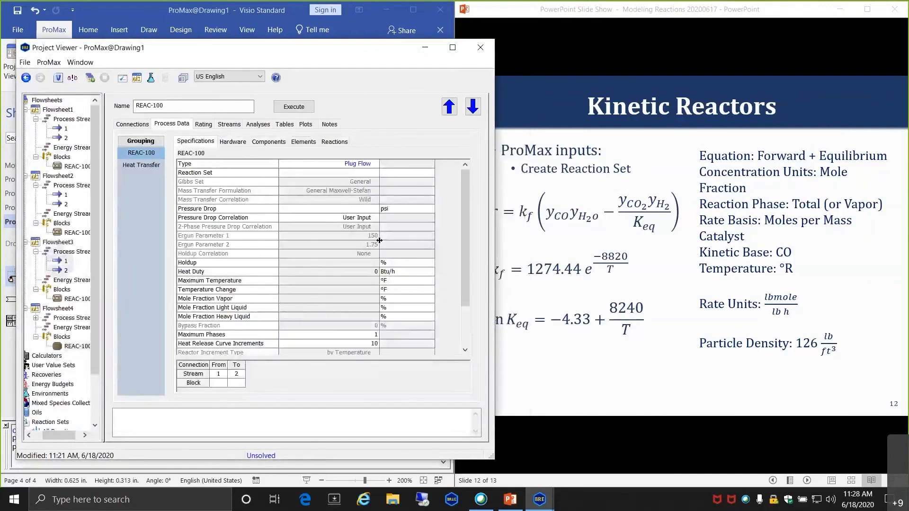
- Assign the KINETIC reaction set to REAC-100 and select the pressure drop field
left_click(374, 172)
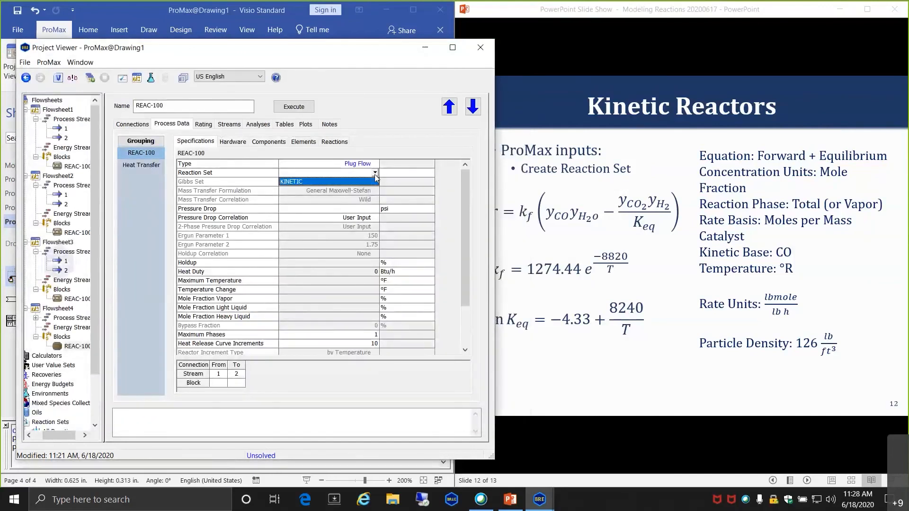
left_click(353, 182)
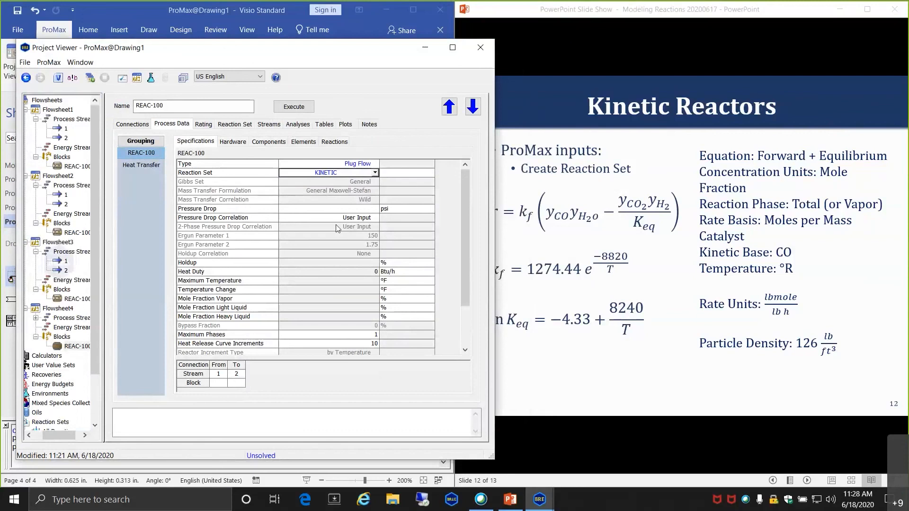
left_click(332, 210)
- Enter a 5 psi pressure drop for REAC-100 and show its tube hardware settings
type("5")
key("Return")
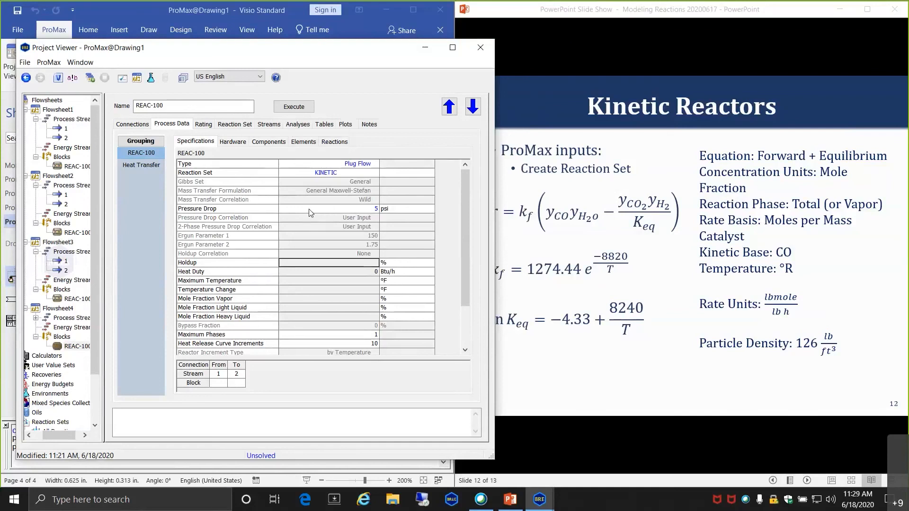
left_click(233, 142)
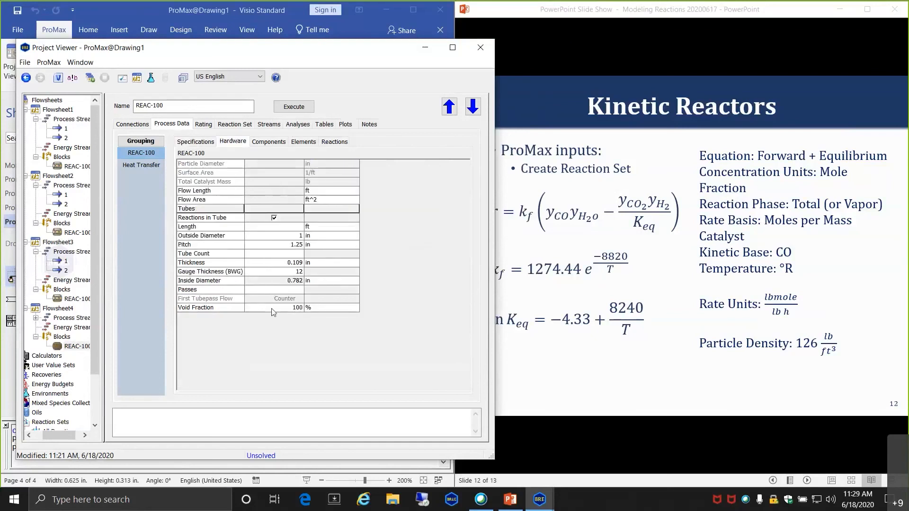
- Following the dimensions slide, set the tube length to 19 ft and outside diameter to 12 ft
left_click(619, 88)
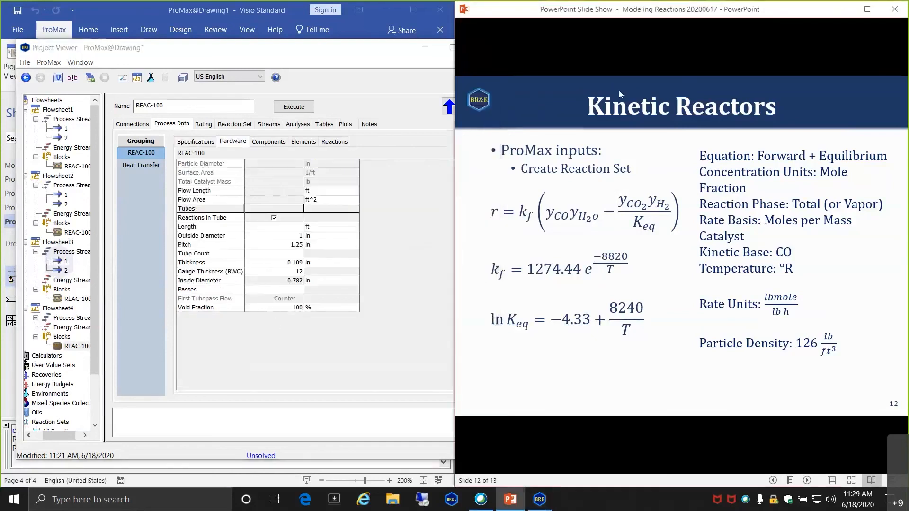
left_click(629, 150)
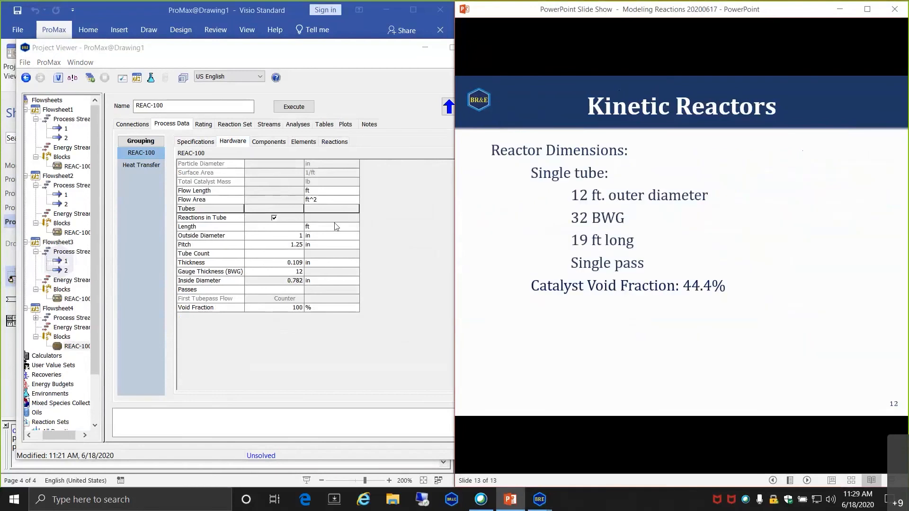
left_click(295, 235)
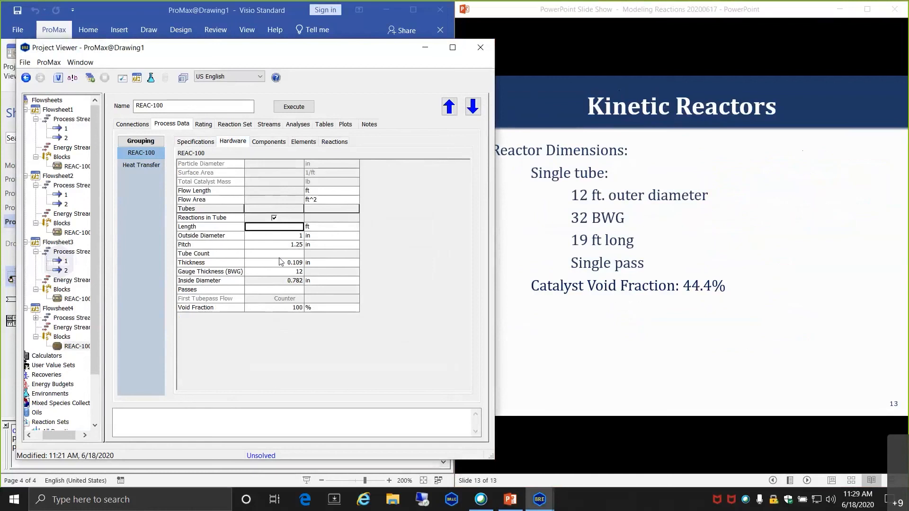
type("19")
key("Return")
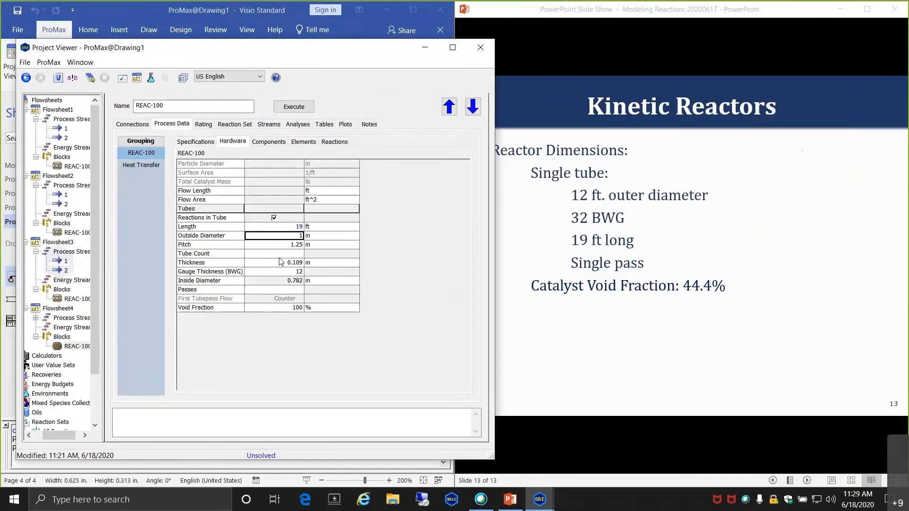
mouse_move(256, 263)
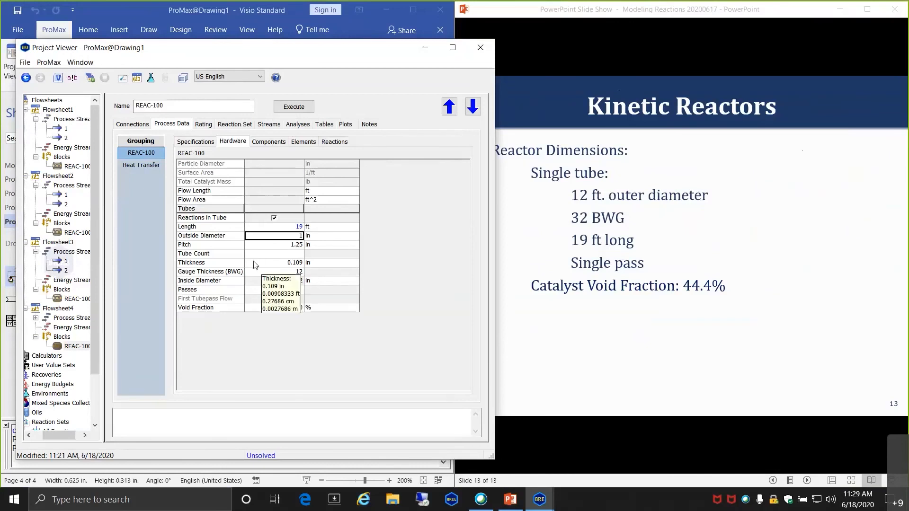
type("12 ft")
key("Return")
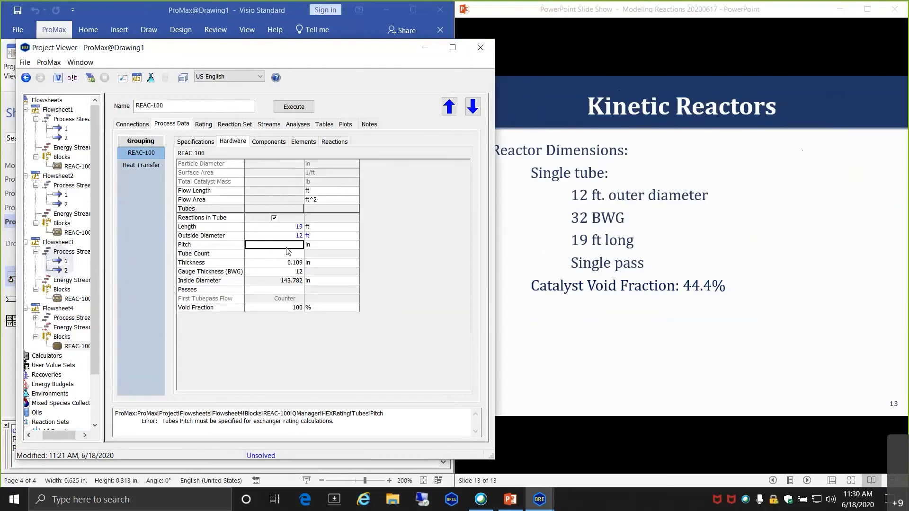
- Set the tube gauge to 32 BWG, with one tube and one pass
left_click(277, 271)
type("32")
key("Return")
left_click(281, 254)
type("1")
key("Return")
left_click(288, 290)
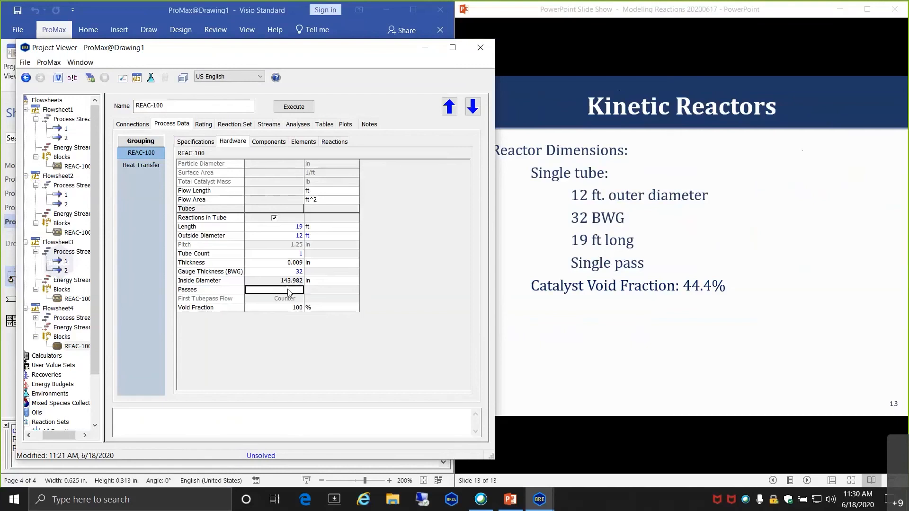
type("1")
key("Return")
- Recheck the diameter, tube count and passes, then set void fraction to 44.4%
left_click(286, 236)
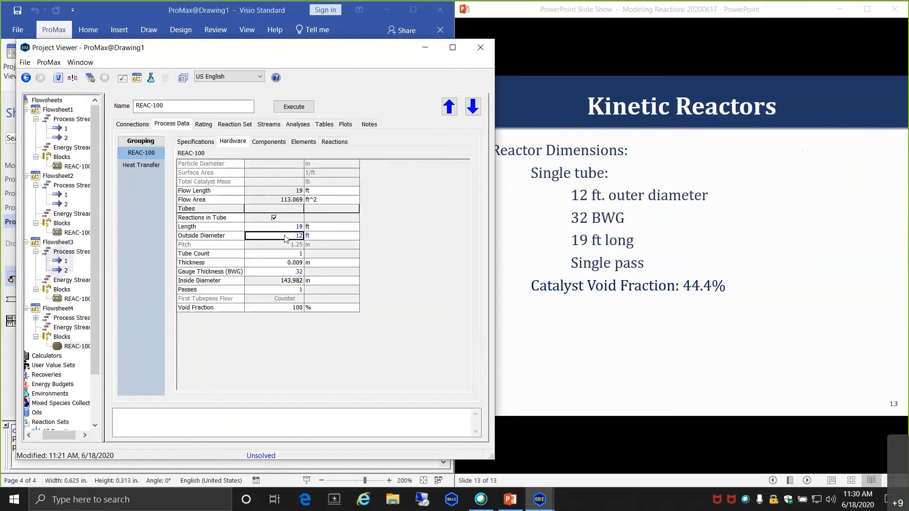
left_click(258, 255)
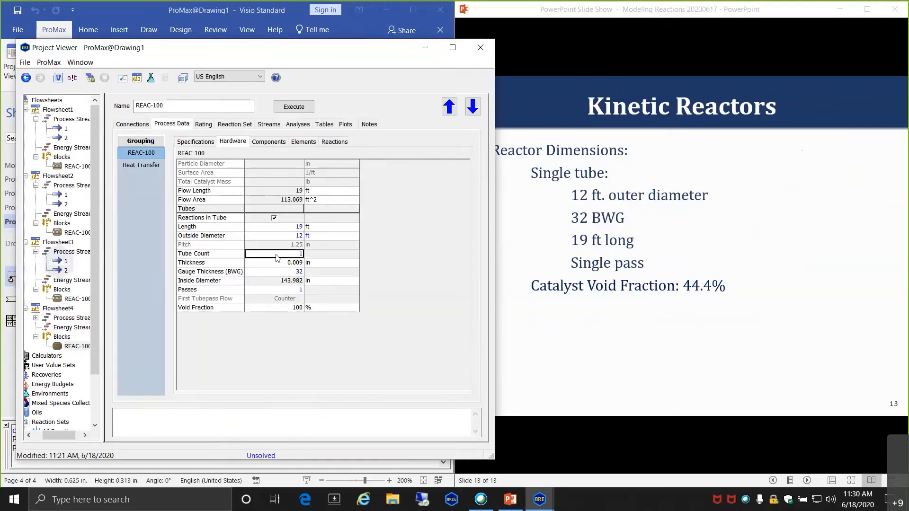
left_click(283, 290)
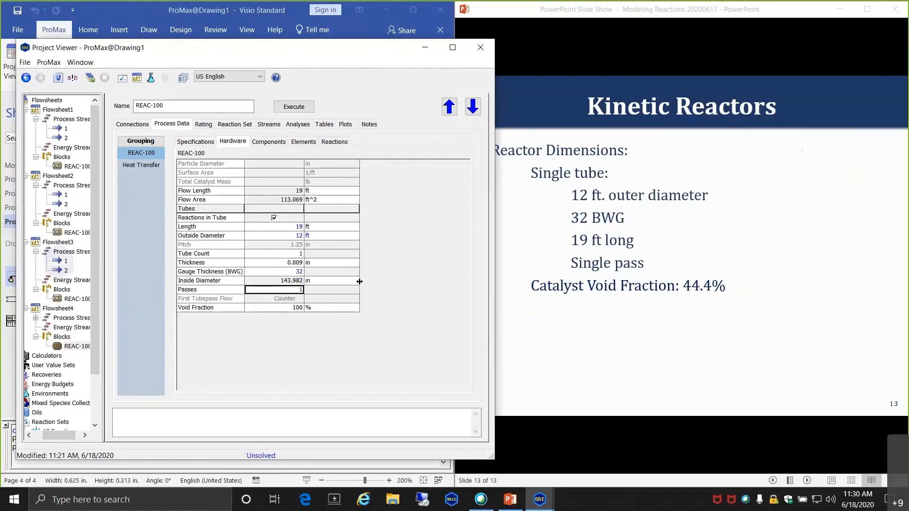
left_click(272, 309)
type("44.4")
key("Return")
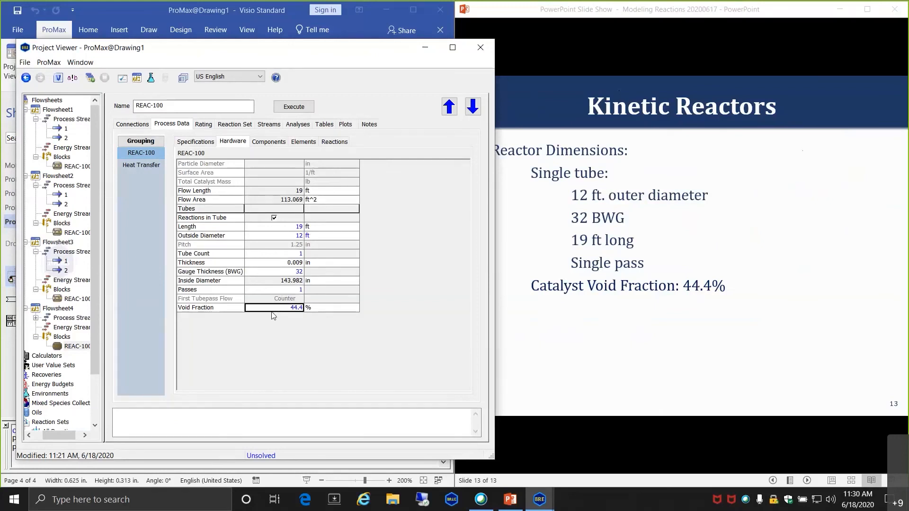
- Review the computed inside diameter, outside diameter and flow area against the slide
left_click(266, 282)
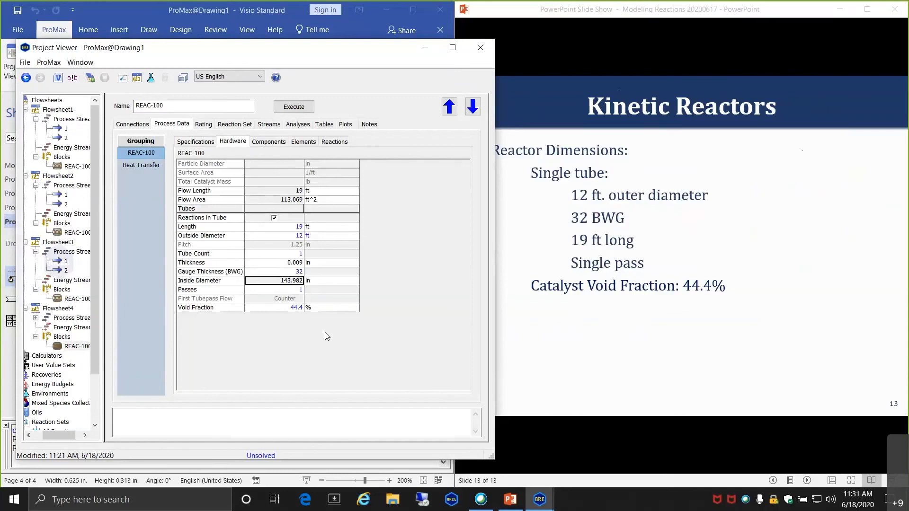
left_click(278, 235)
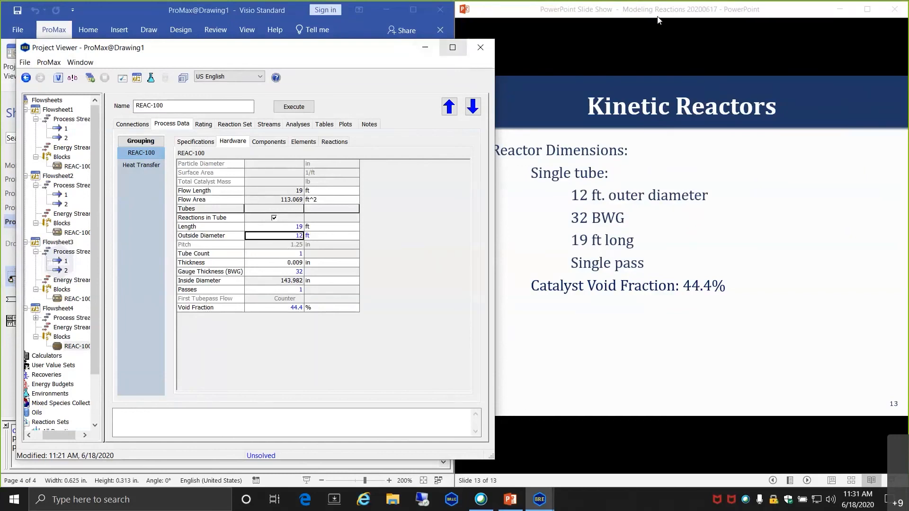
left_click(595, 18)
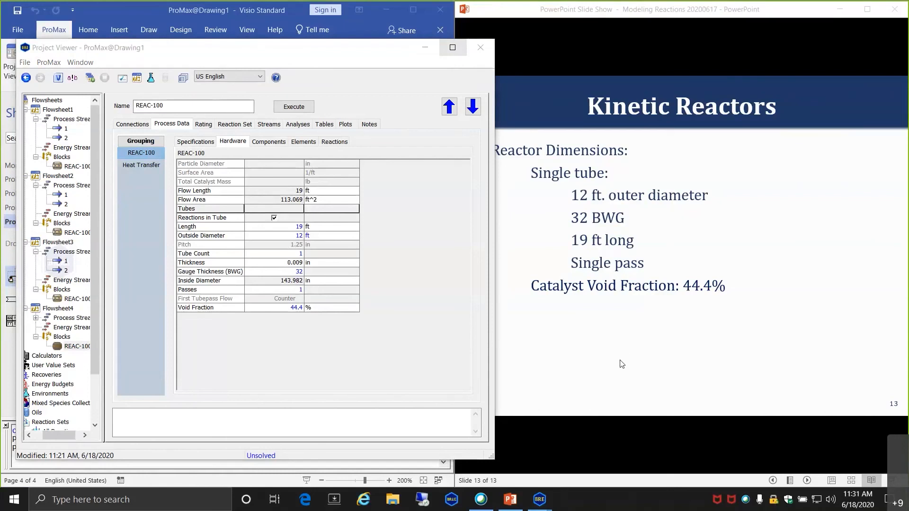
left_click(276, 200)
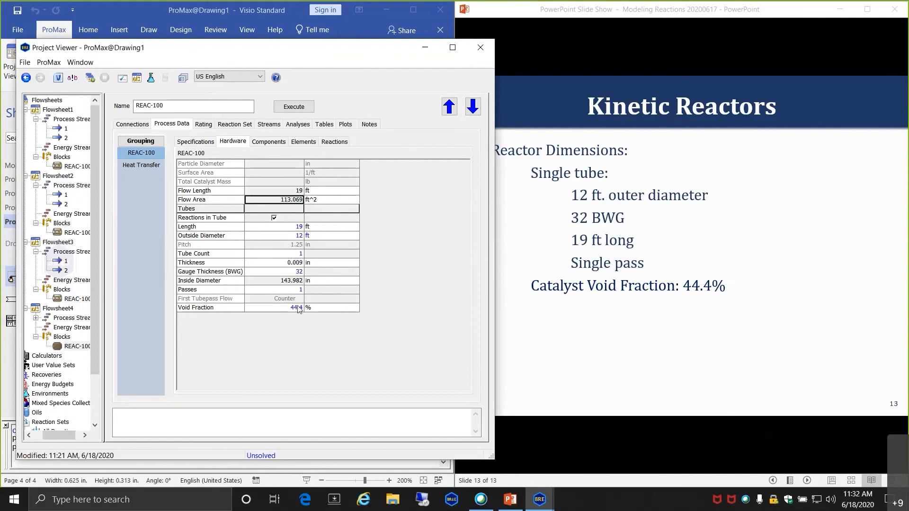
- Close the reactor properties and execute Flowsheet4
mouse_move(296, 309)
left_click(481, 47)
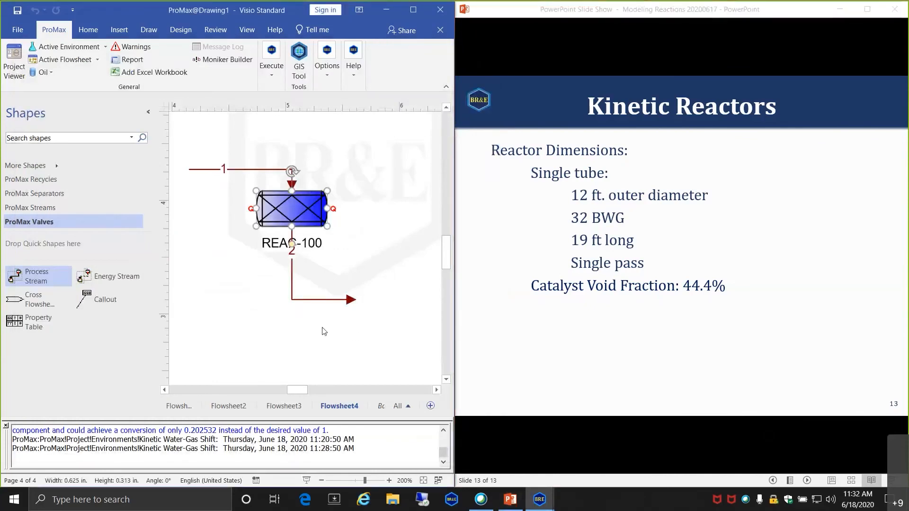
left_click(274, 79)
left_click(273, 118)
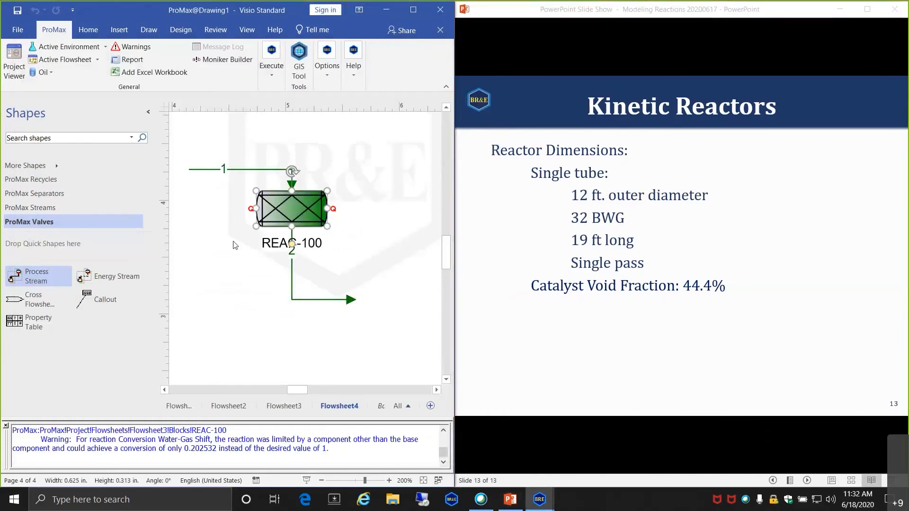
left_click(232, 257)
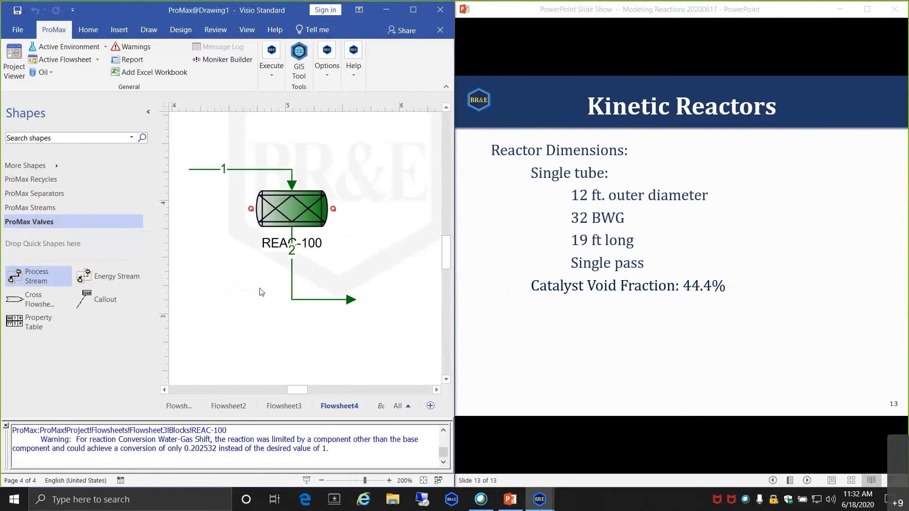
- Open REAC-100 and review its component conversions (CO about 81%) and specifications
double_click(297, 211)
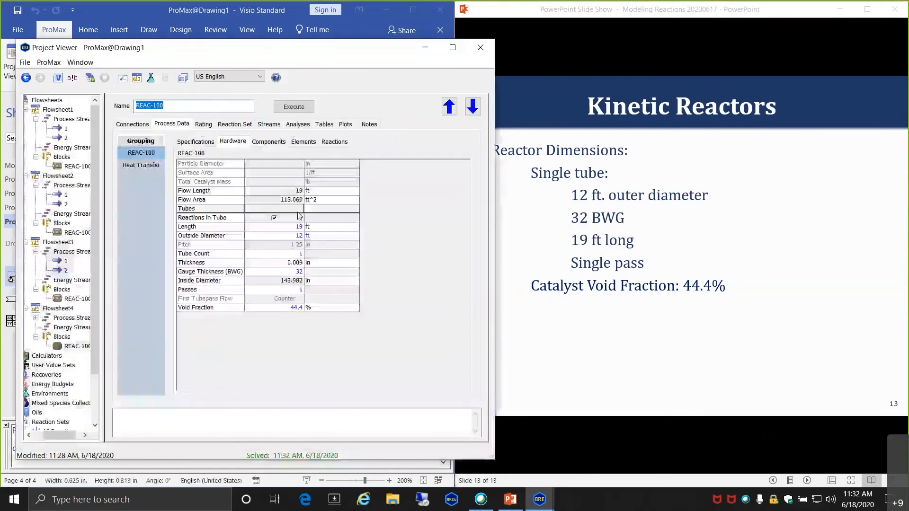
left_click(268, 142)
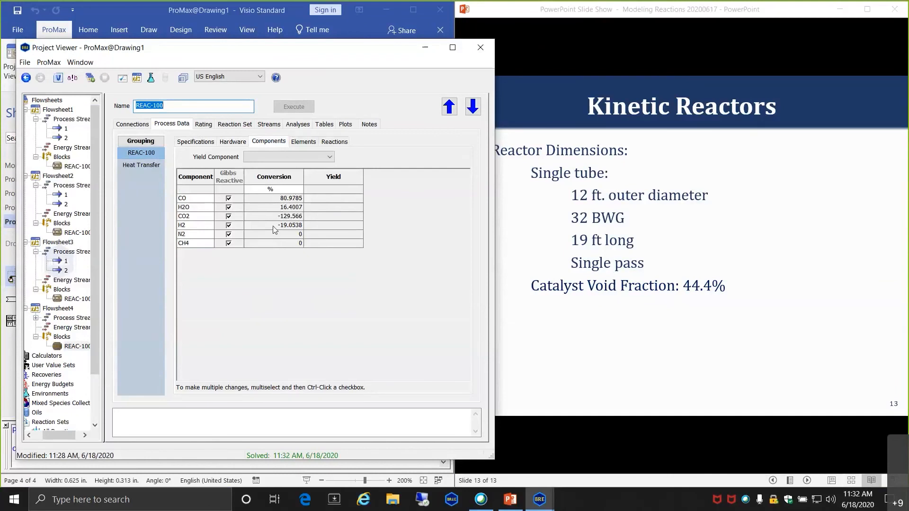
mouse_move(276, 246)
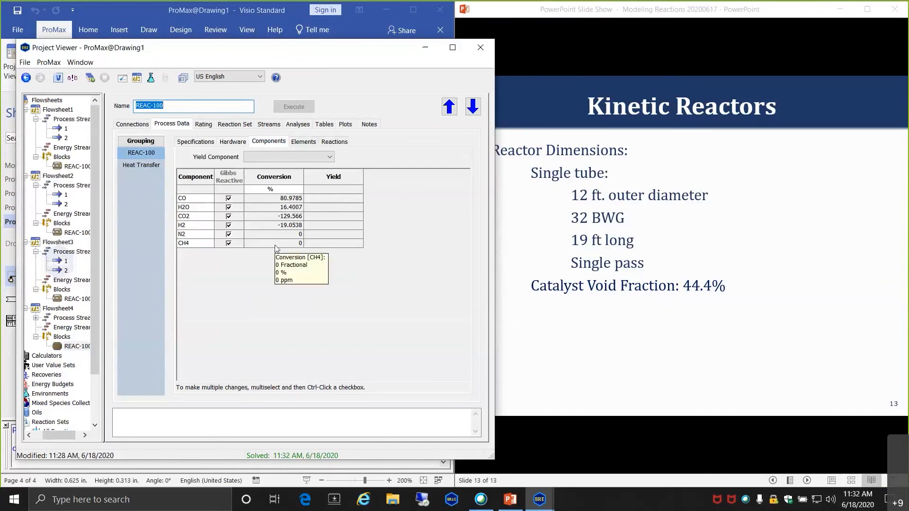
left_click(209, 141)
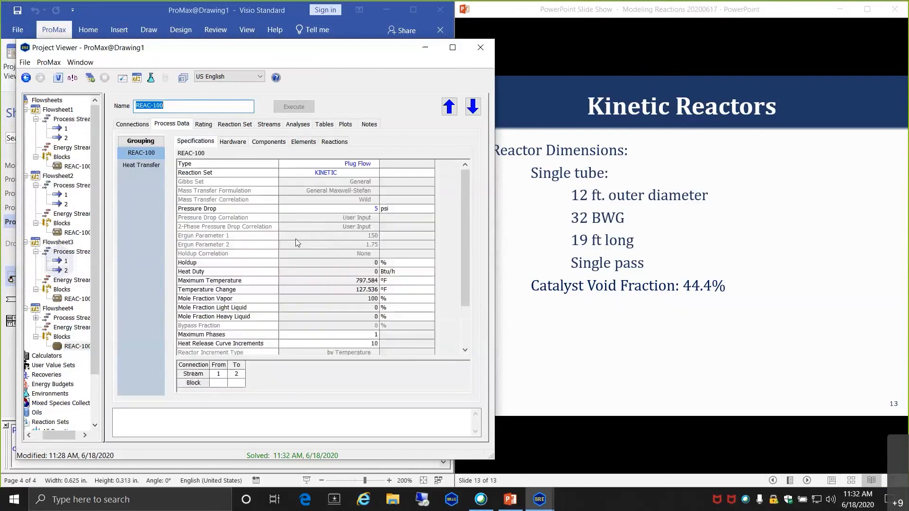
- Change REAC-100's tube length to 5 ft and re-solve the reactor
left_click(232, 142)
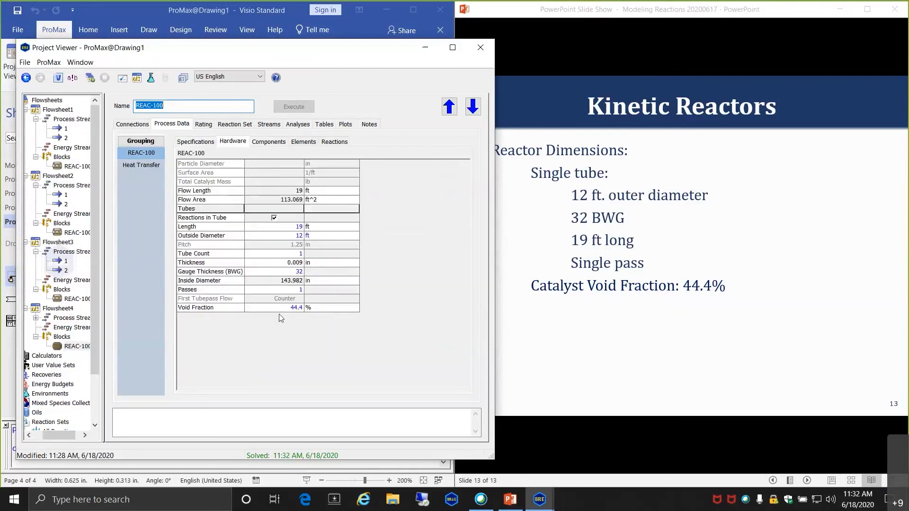
left_click(283, 227)
mouse_move(301, 265)
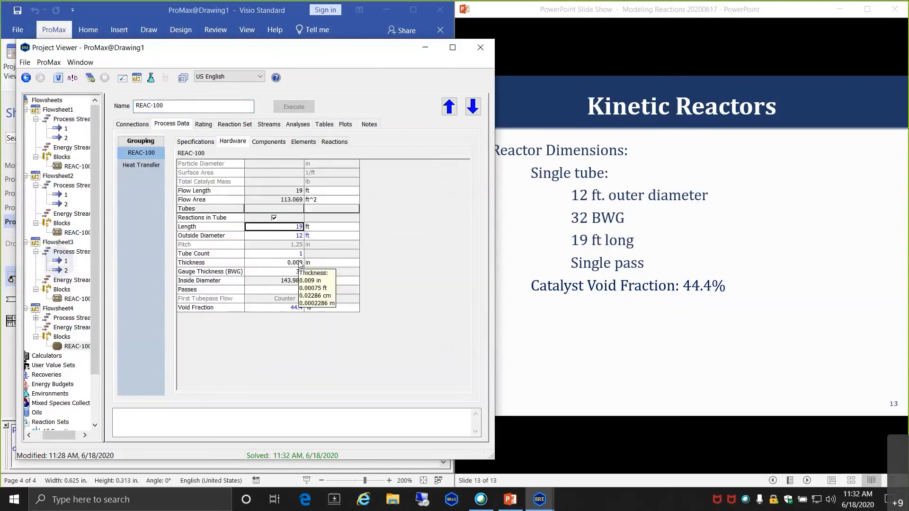
type("5")
key("Return")
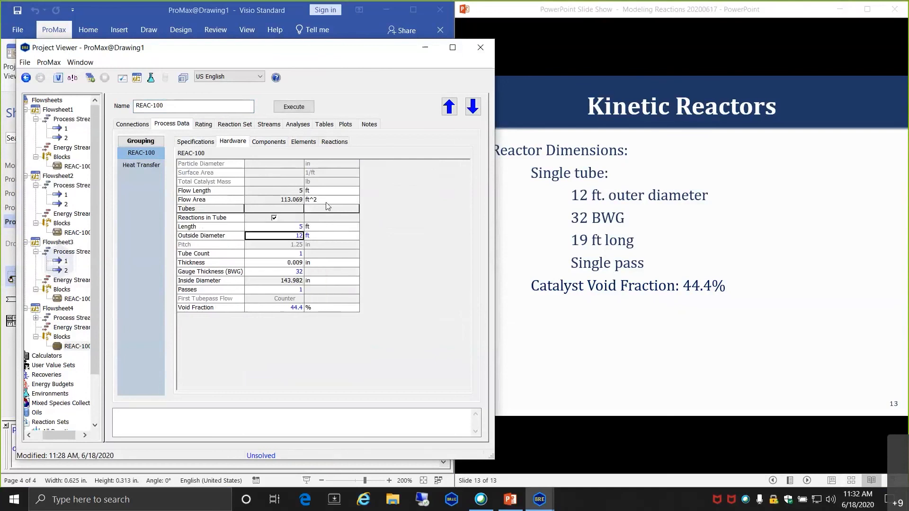
left_click(299, 108)
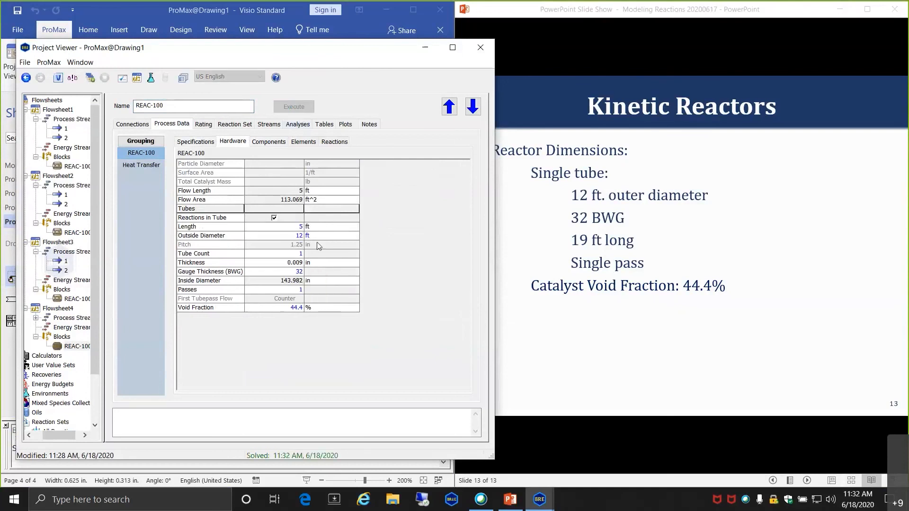
- Review the new conversions and specifications (797.567 °F maximum), then close the reactor window
left_click(269, 142)
left_click(196, 142)
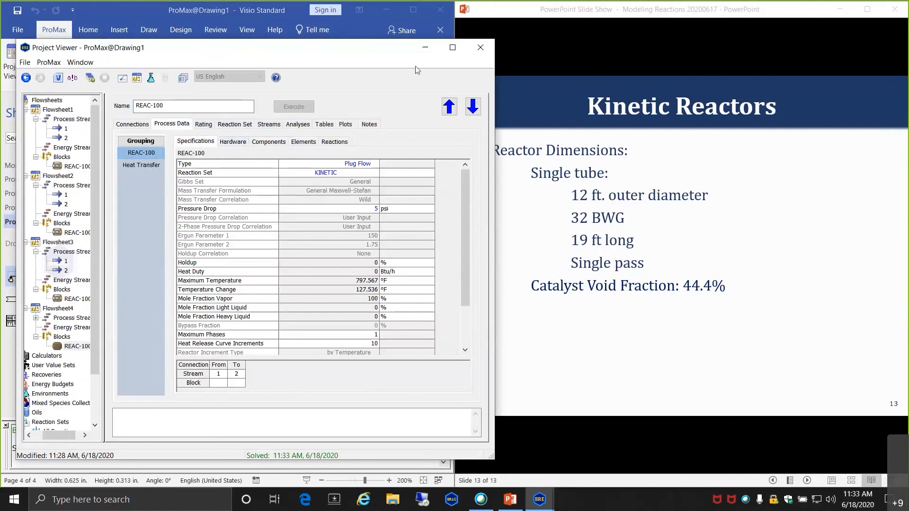
left_click(480, 48)
left_click(367, 257)
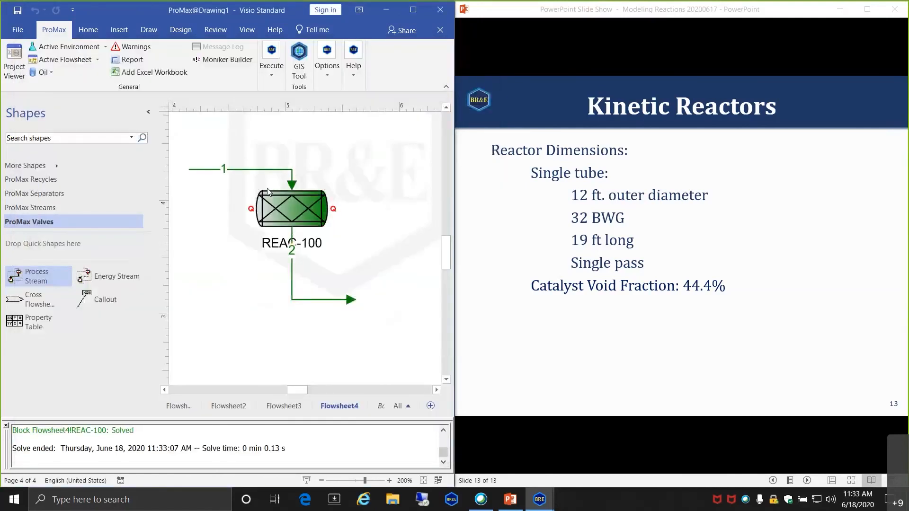
- Inspect feed stream 1 and solve Flowsheet4
double_click(291, 184)
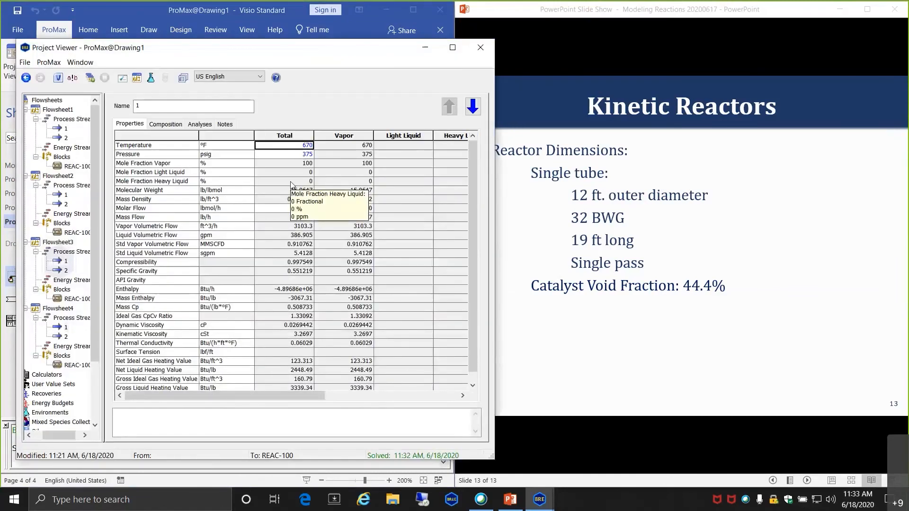
left_click(91, 79)
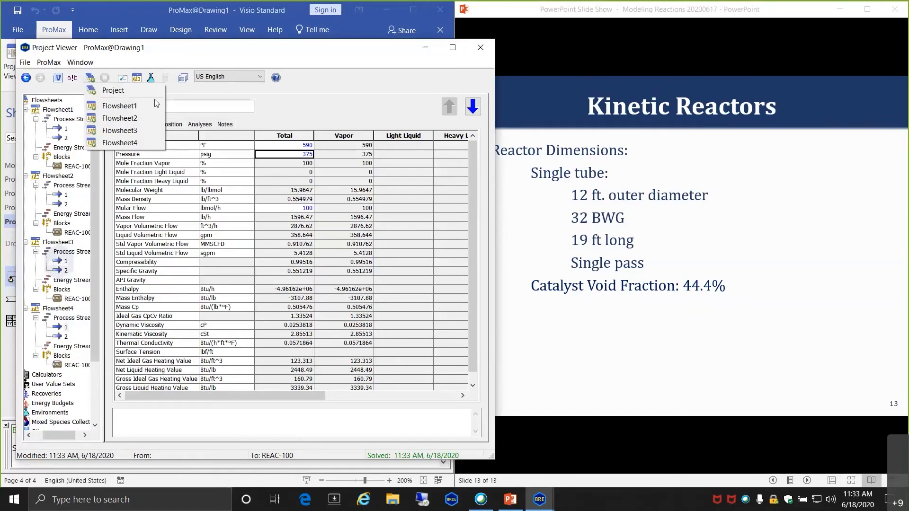
left_click(155, 141)
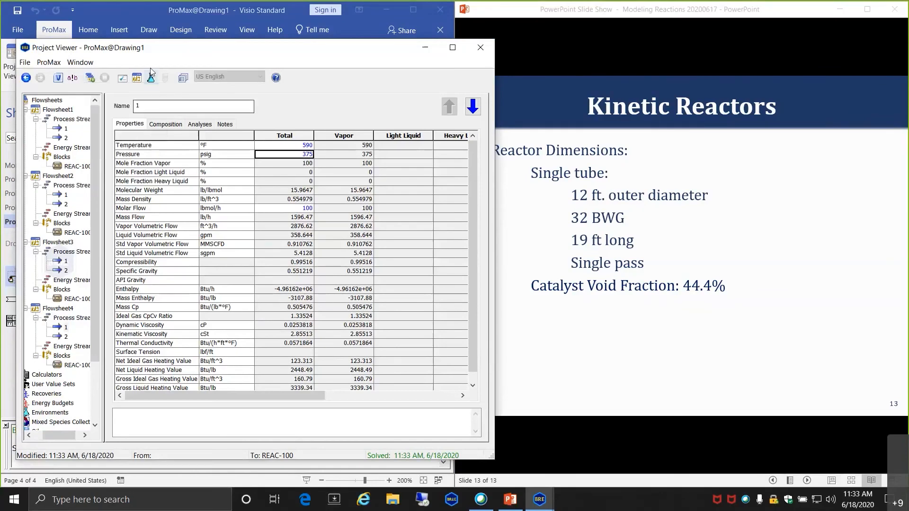
left_click(140, 20)
- Open REAC-100 and check its CO conversion of 86.2329% and specifications
double_click(296, 205)
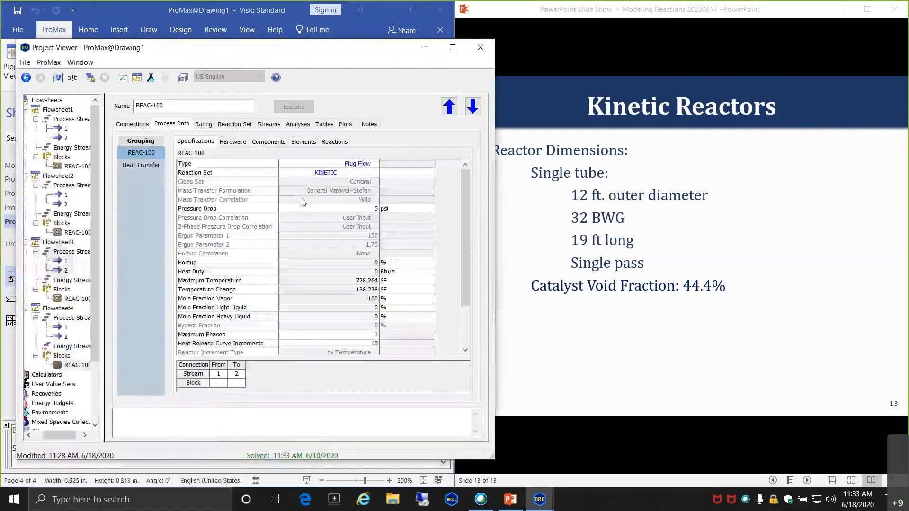
left_click(267, 143)
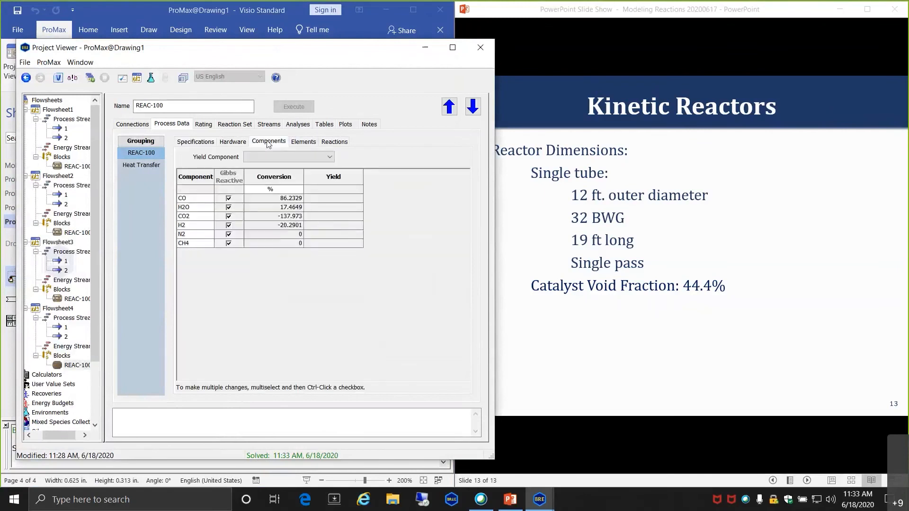
left_click(279, 201)
left_click(208, 143)
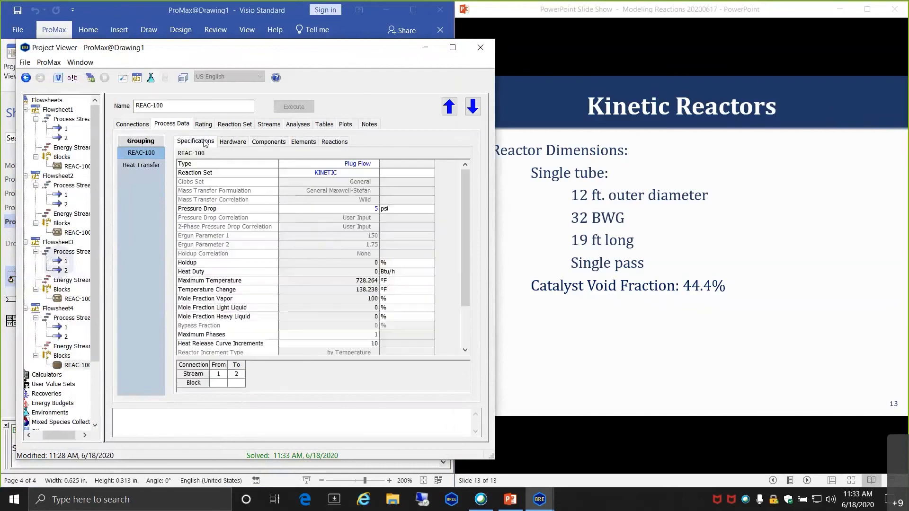
- Set REAC-100's tube outside diameter to 5 ft and re-solve the flowsheet
left_click(232, 143)
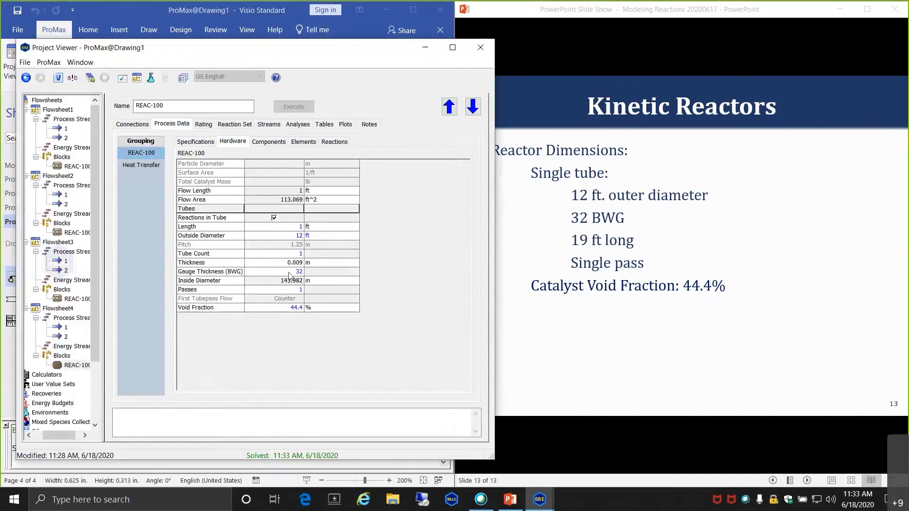
left_click(289, 235)
type("5")
key("Return")
left_click(293, 106)
- Check the rating, 5 ft-diameter conversions (CO about 83.1%), then the Kinetic Water-Gas Shift reaction set
left_click(203, 125)
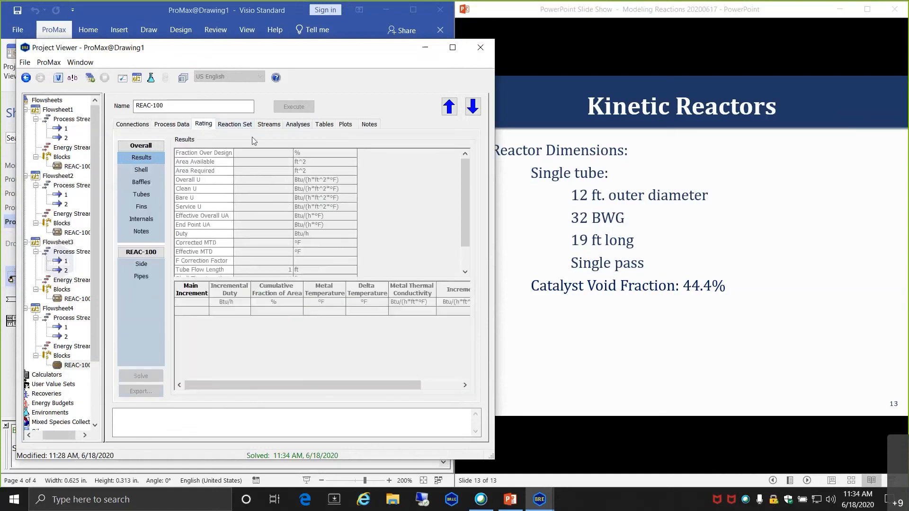
left_click(235, 124)
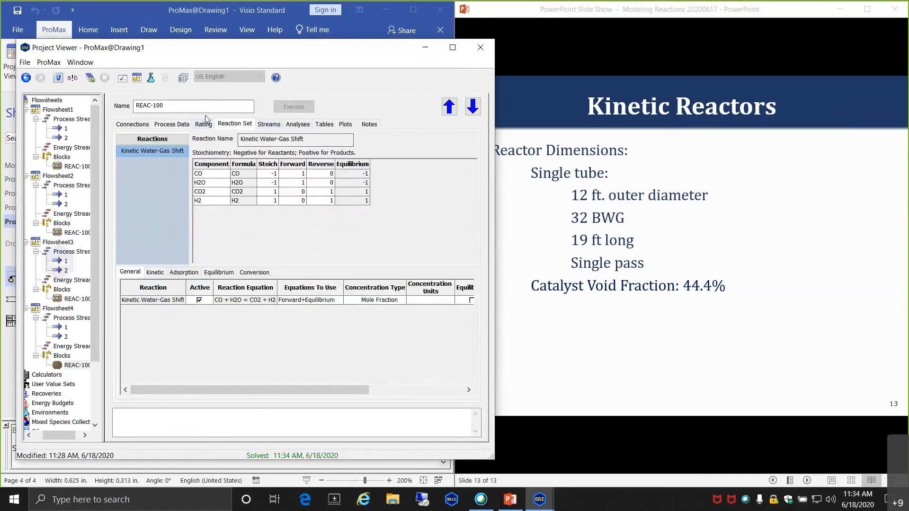
left_click(171, 124)
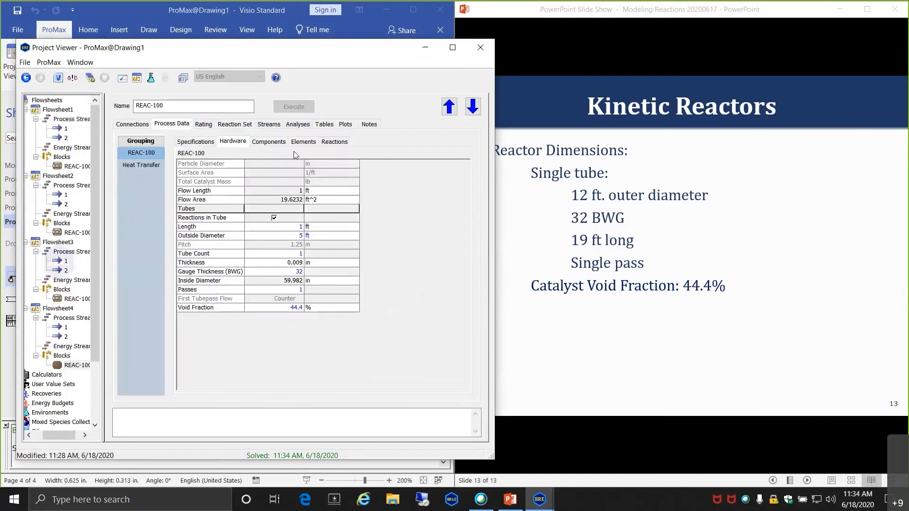
left_click(261, 143)
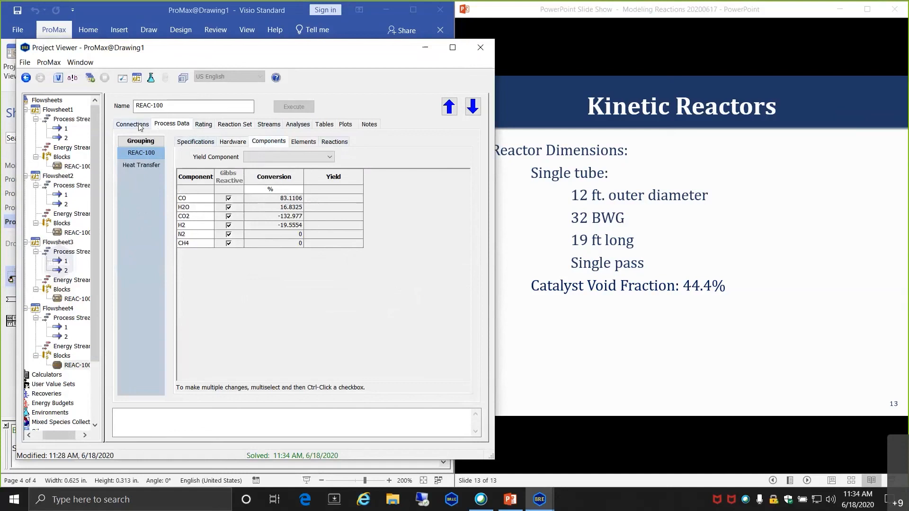
left_click(268, 124)
left_click(234, 124)
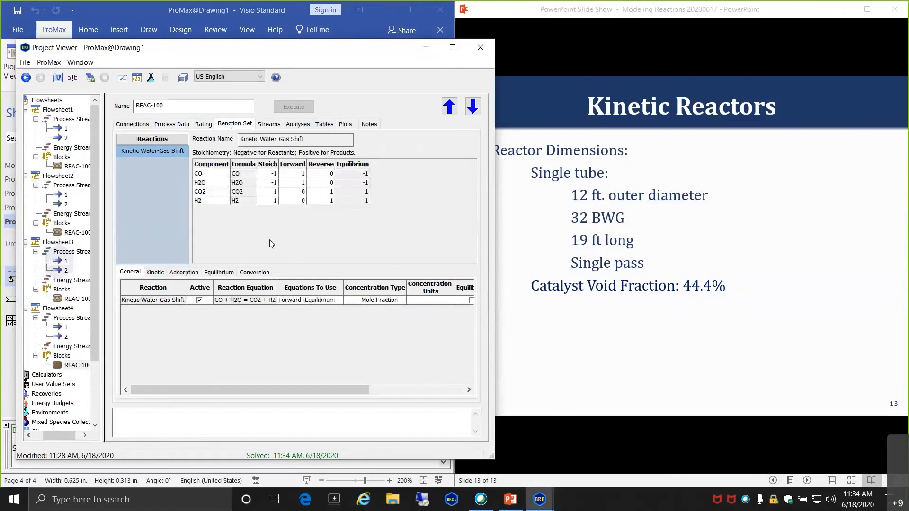
- Set the outside diameter to 1 ft, re-solve, and check CO conversion of 10.7412%
left_click(203, 124)
left_click(186, 127)
left_click(232, 141)
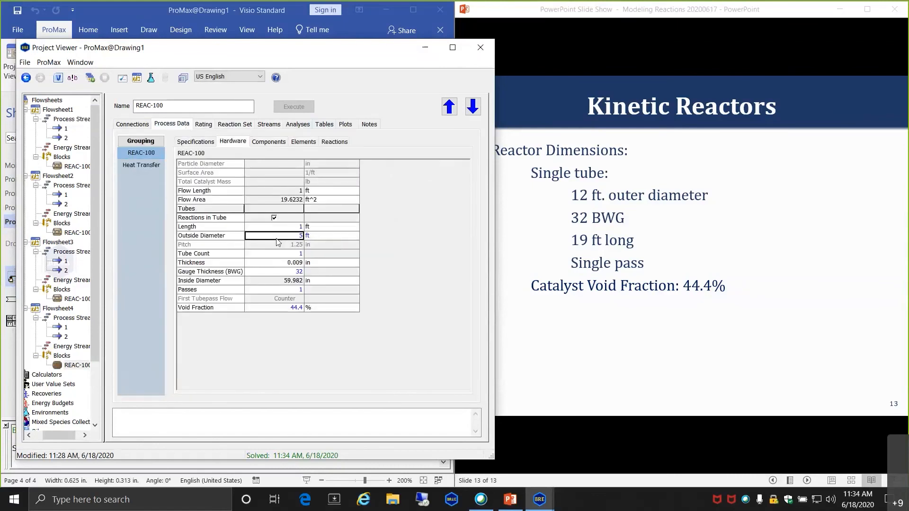
type("1")
key("Return")
left_click(299, 112)
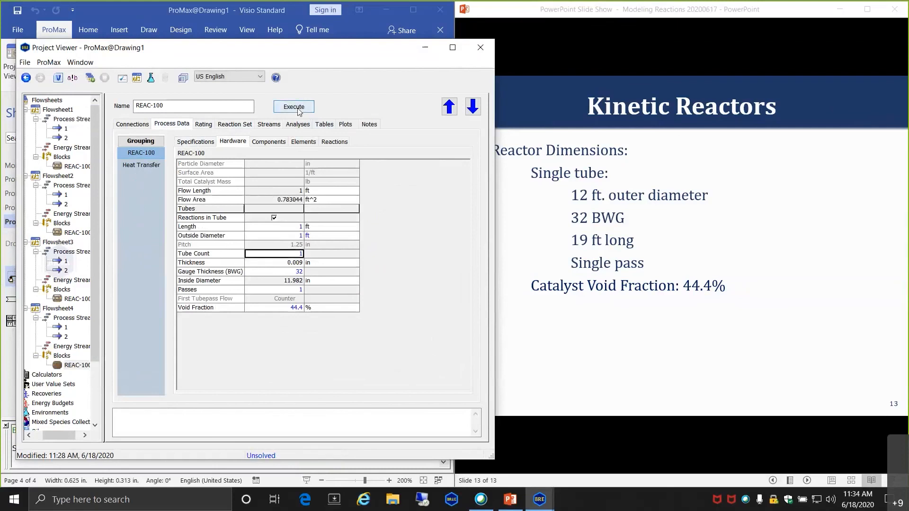
left_click(277, 141)
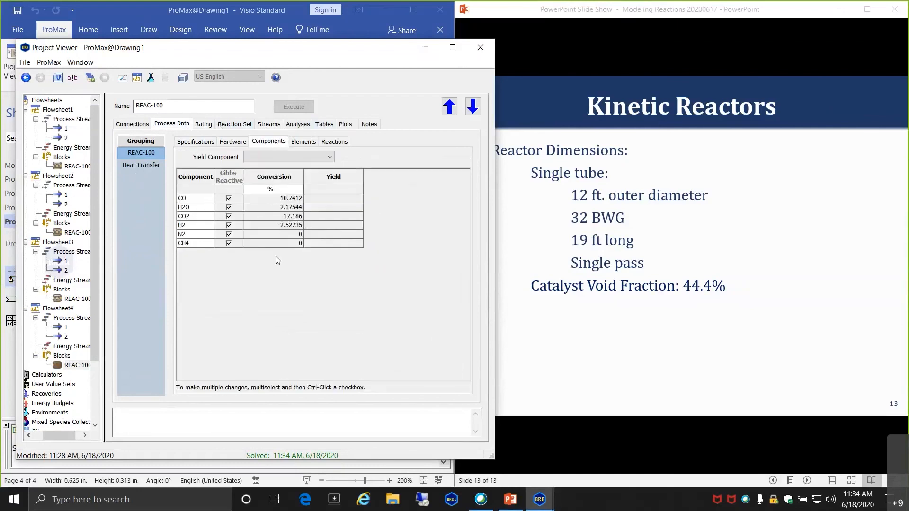
left_click(274, 198)
left_click(196, 142)
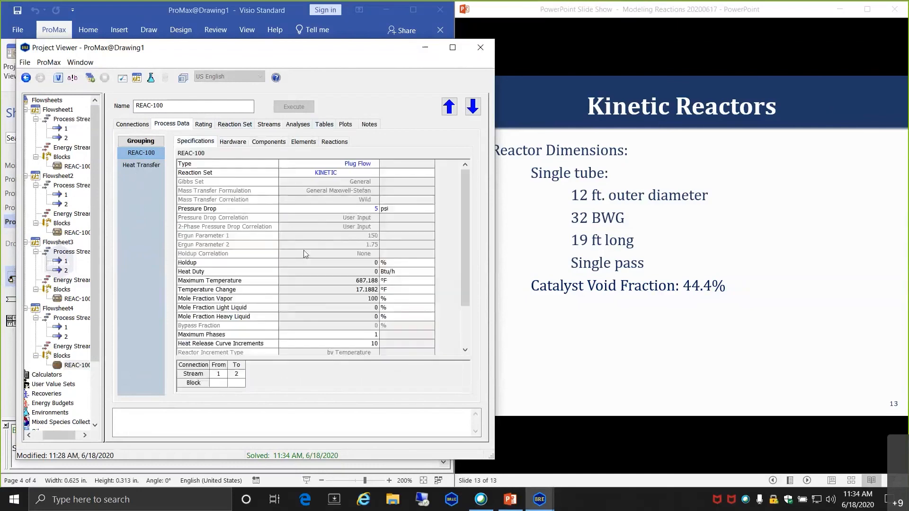
- Change the outside diameter to 2 ft, re-solve, and review conversions (CO 39.3775%)
left_click(233, 142)
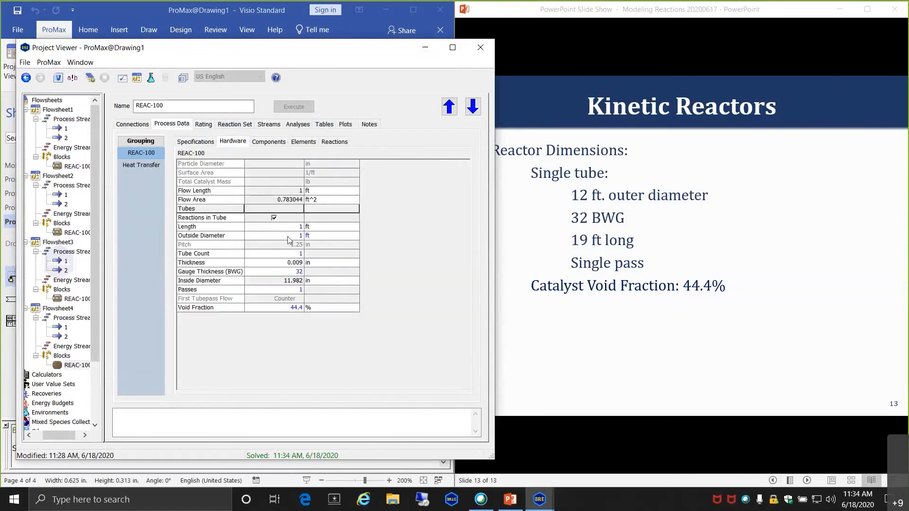
left_click(288, 236)
type("2")
key("Return")
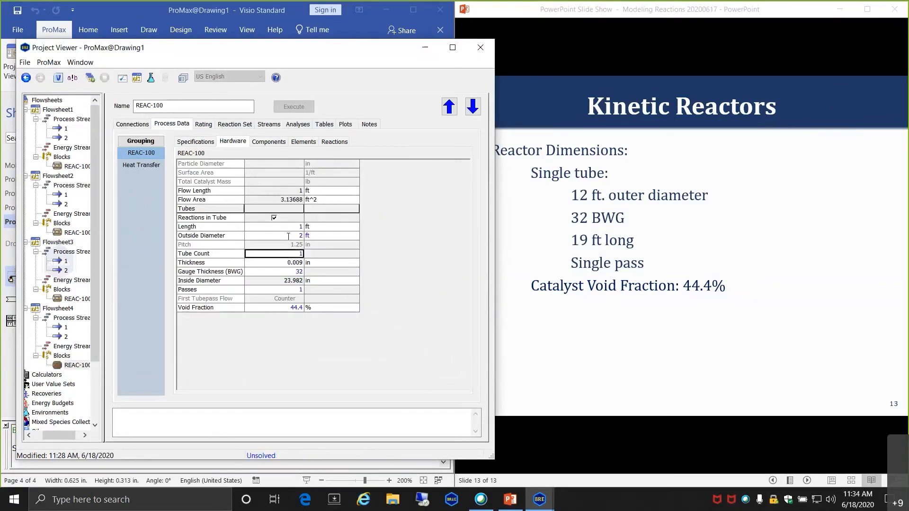
left_click(288, 106)
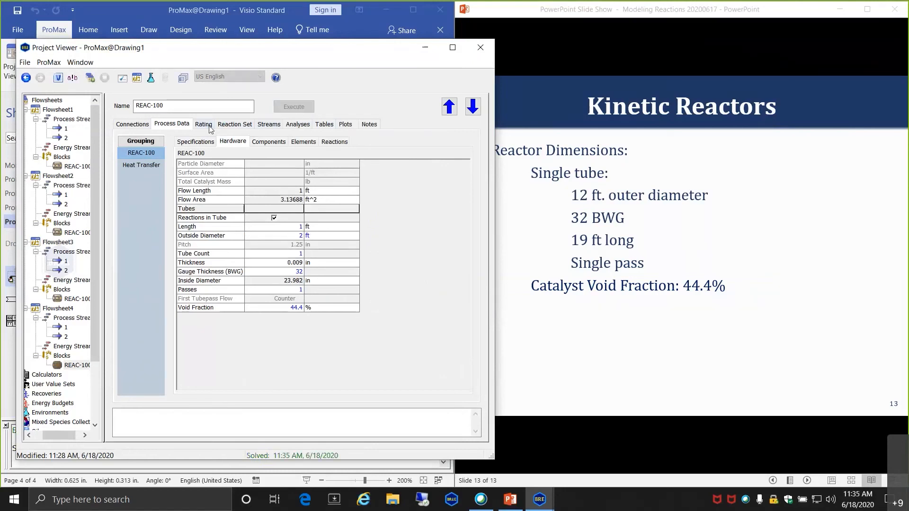
left_click(256, 142)
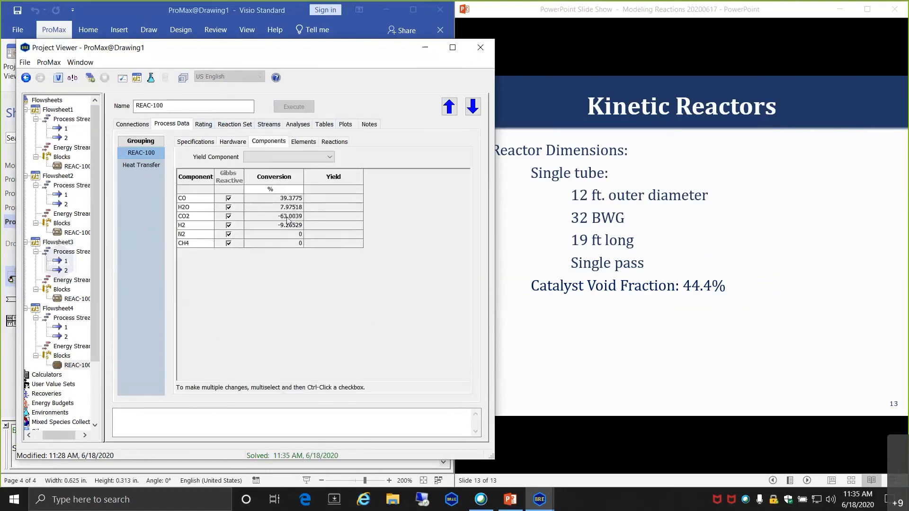
mouse_move(283, 220)
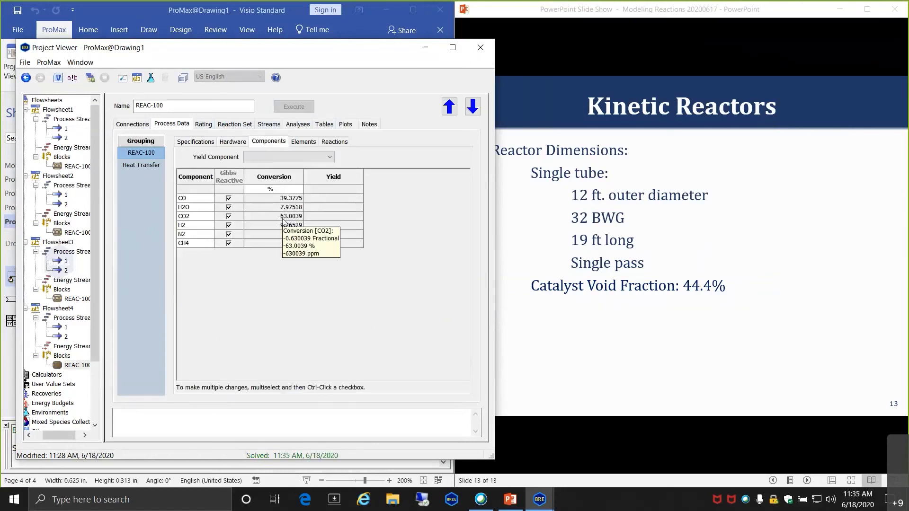
mouse_move(295, 249)
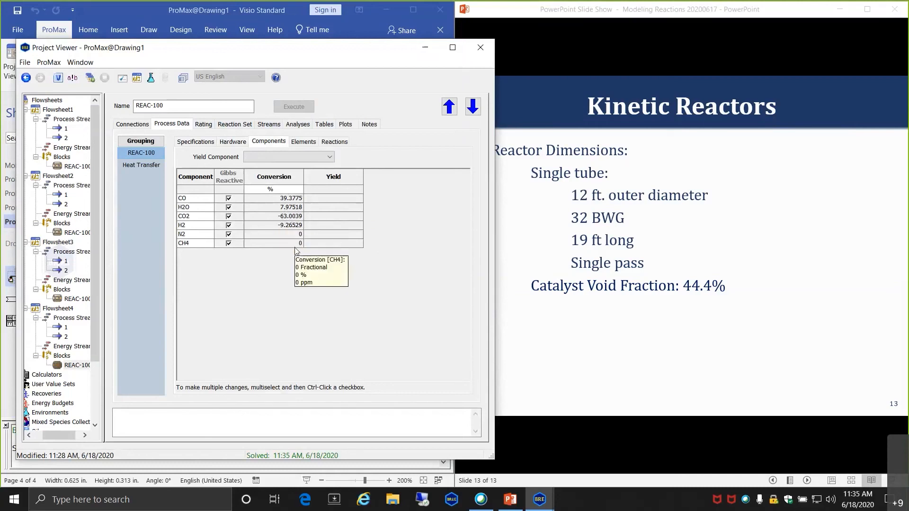
- Show REAC-100's stream mole-fraction compositions (outlet CO 4.8498%), then return to the slide show
left_click(270, 125)
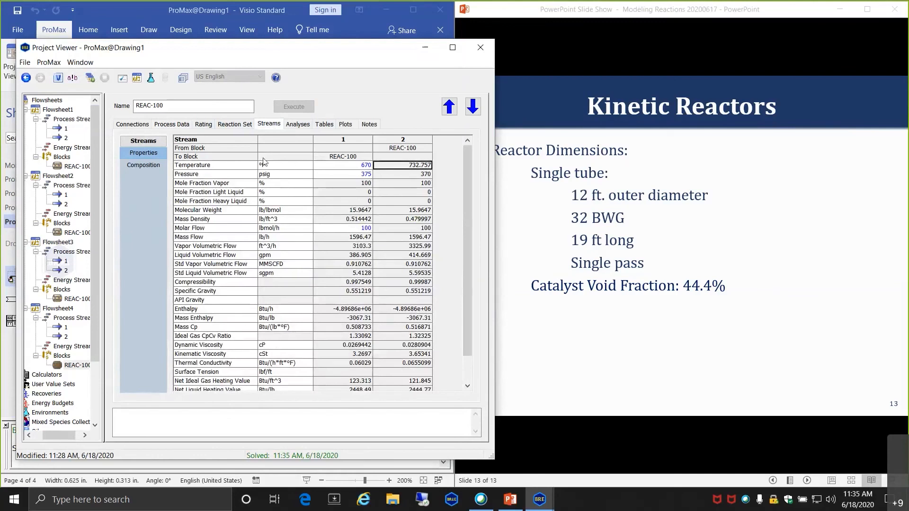
left_click(143, 164)
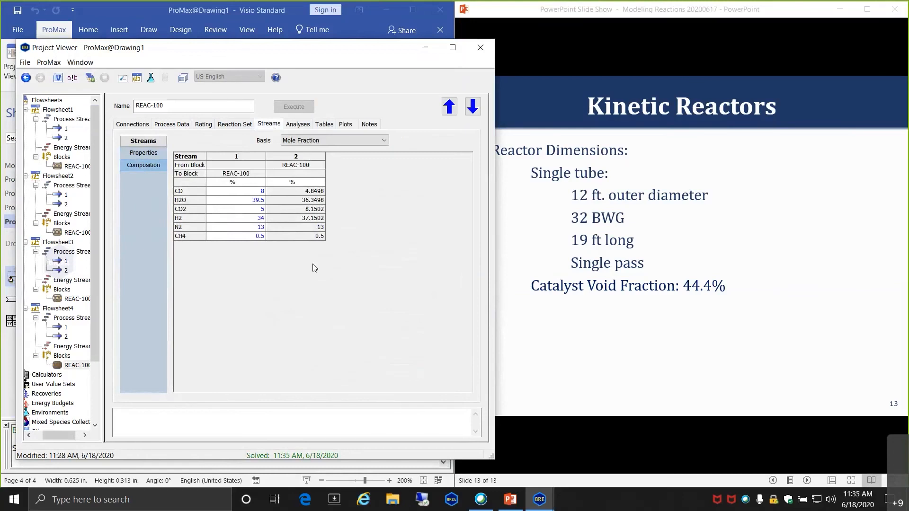
left_click(527, 256)
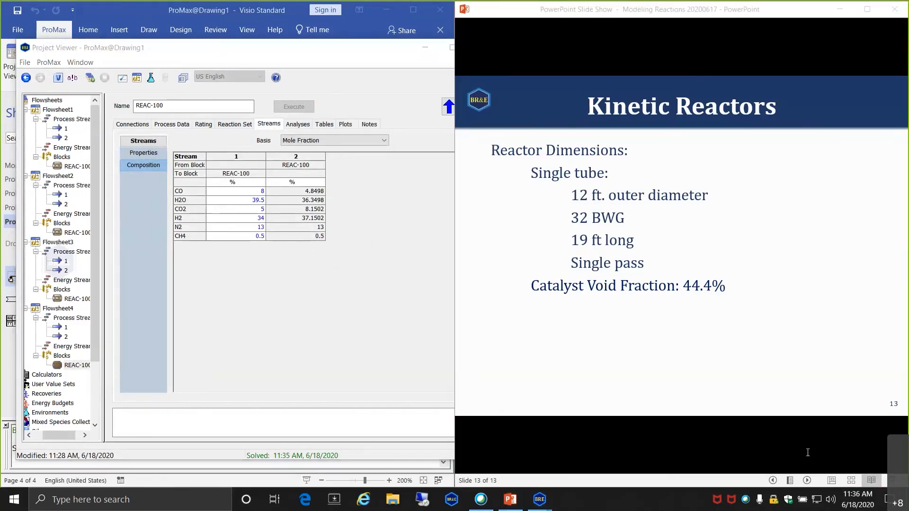